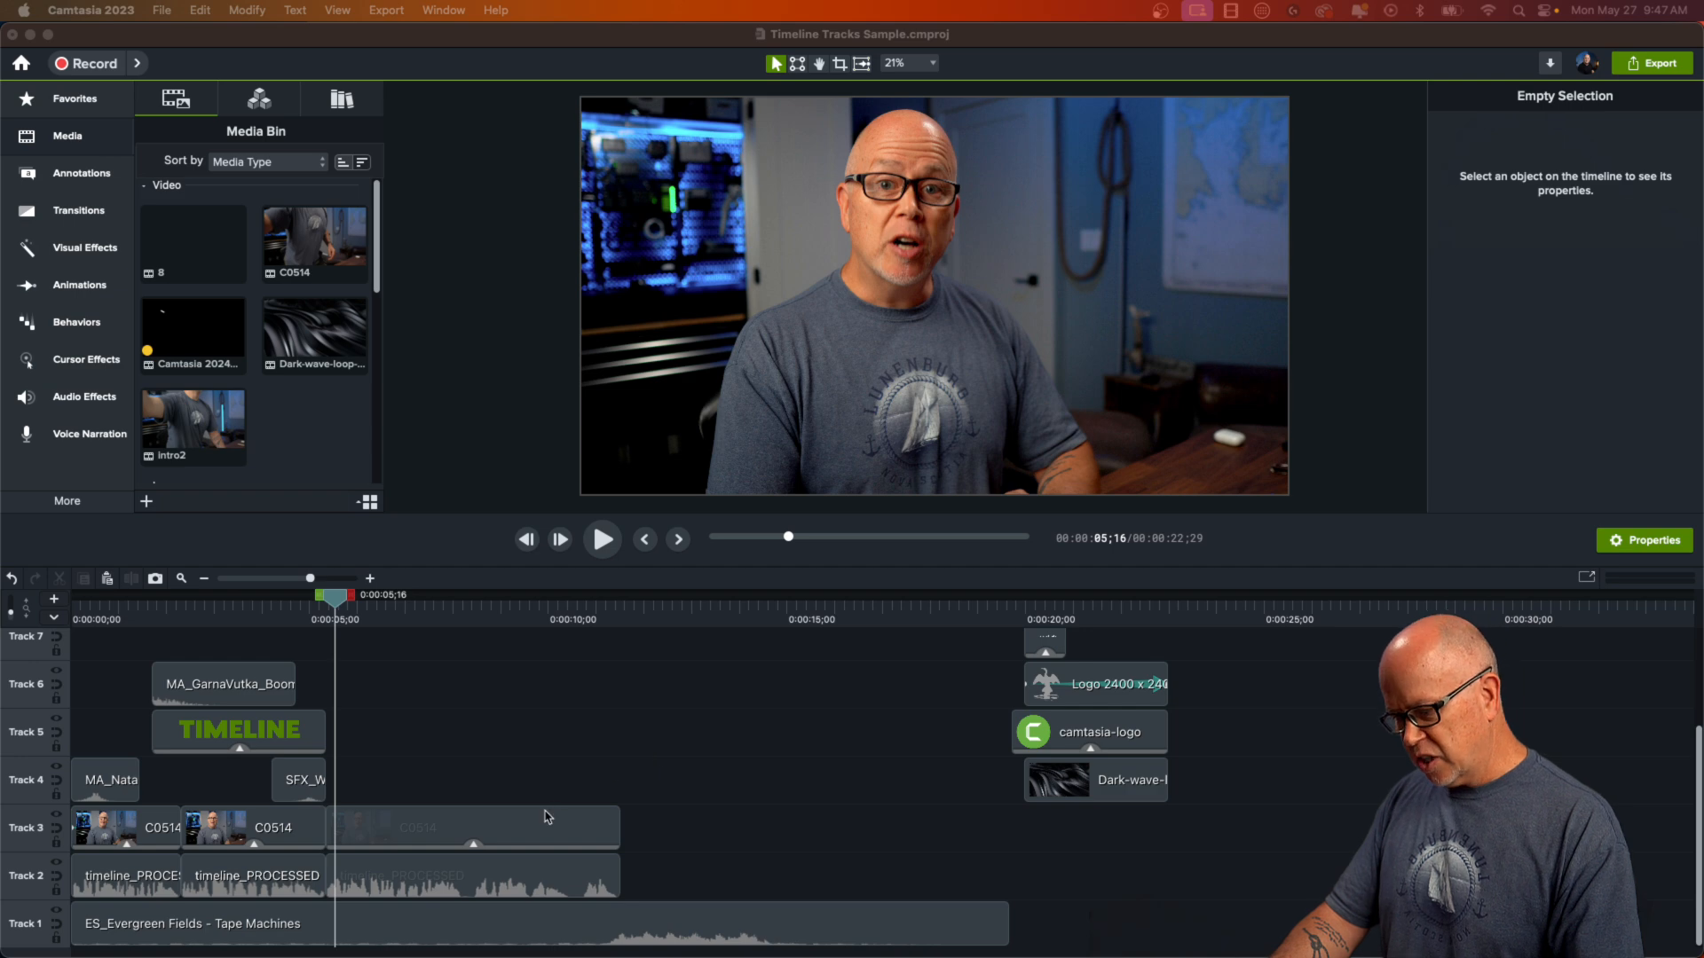
# - Select the last C0514 clip on Track 3 and the TIMELINE callout on Track 5 to inspect their properties
pyautogui.click(536, 840)
pyautogui.click(536, 840)
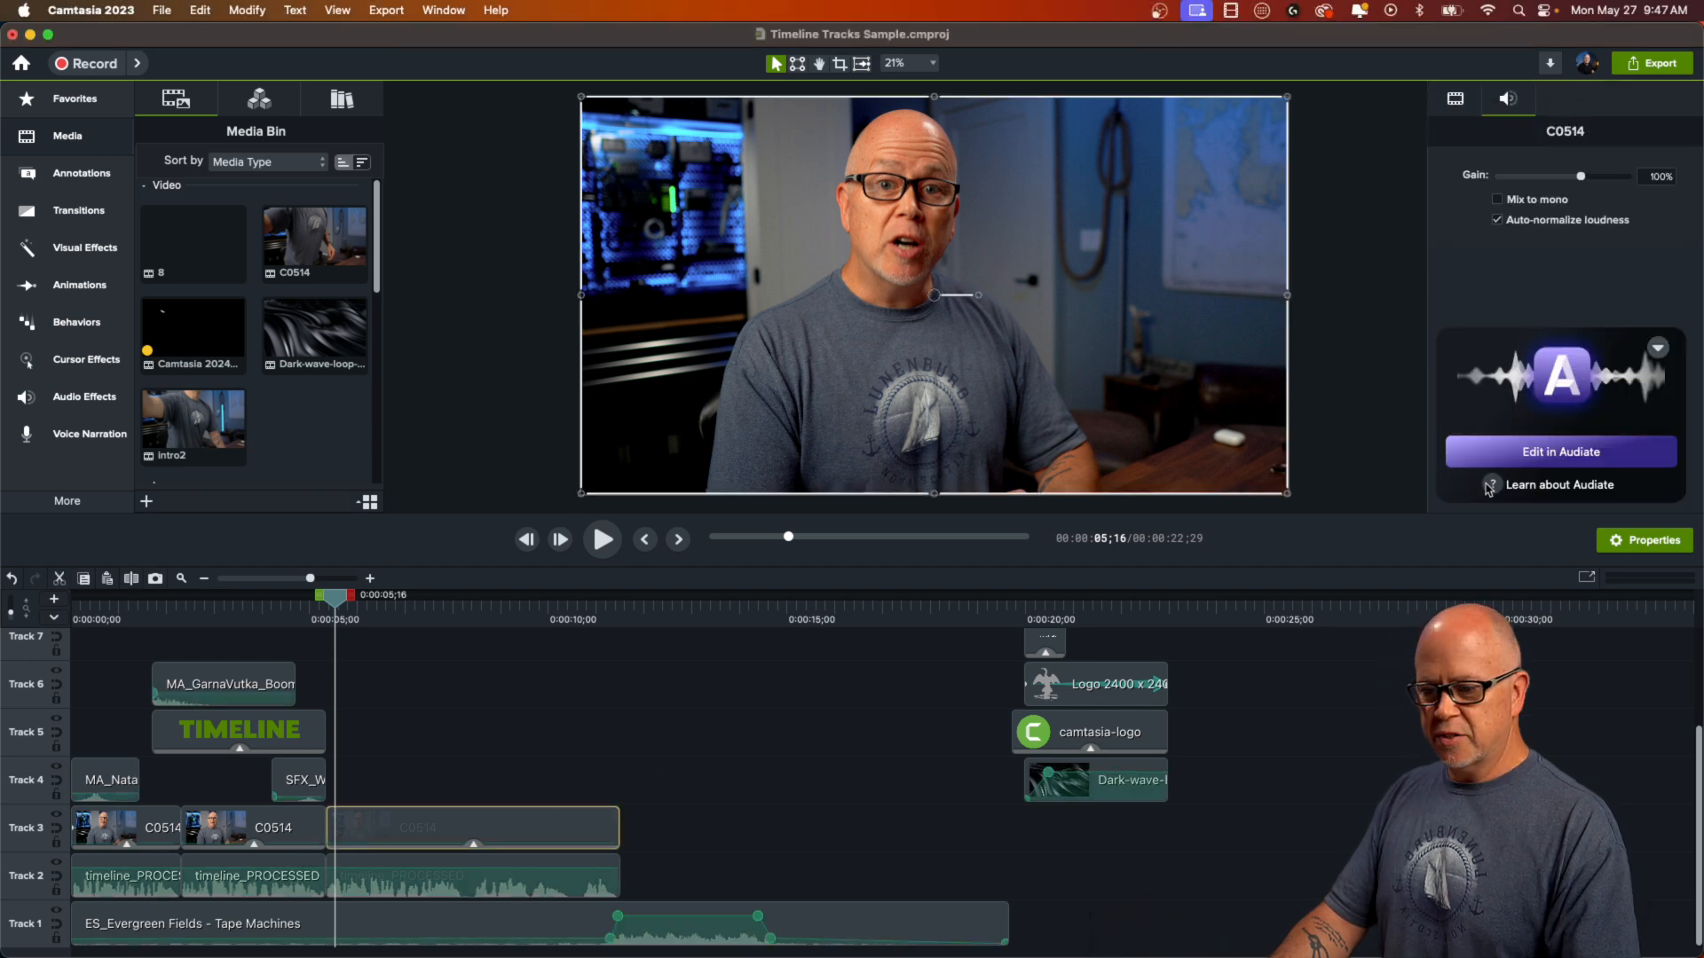
pyautogui.click(222, 735)
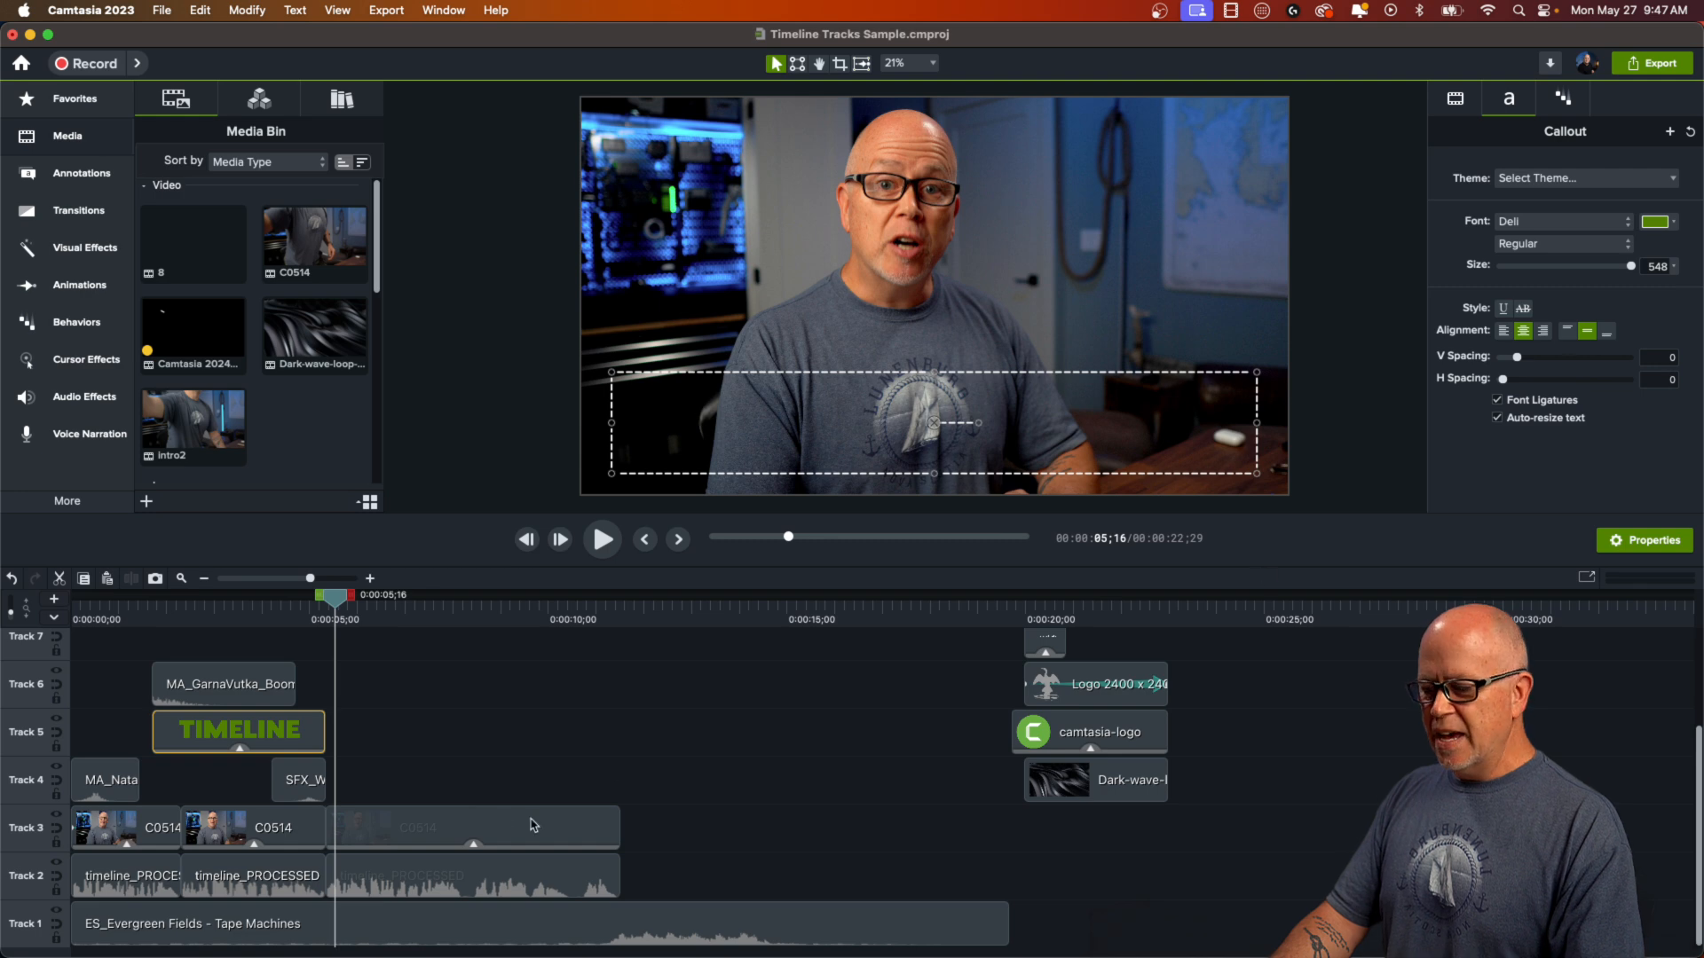
pyautogui.click(486, 733)
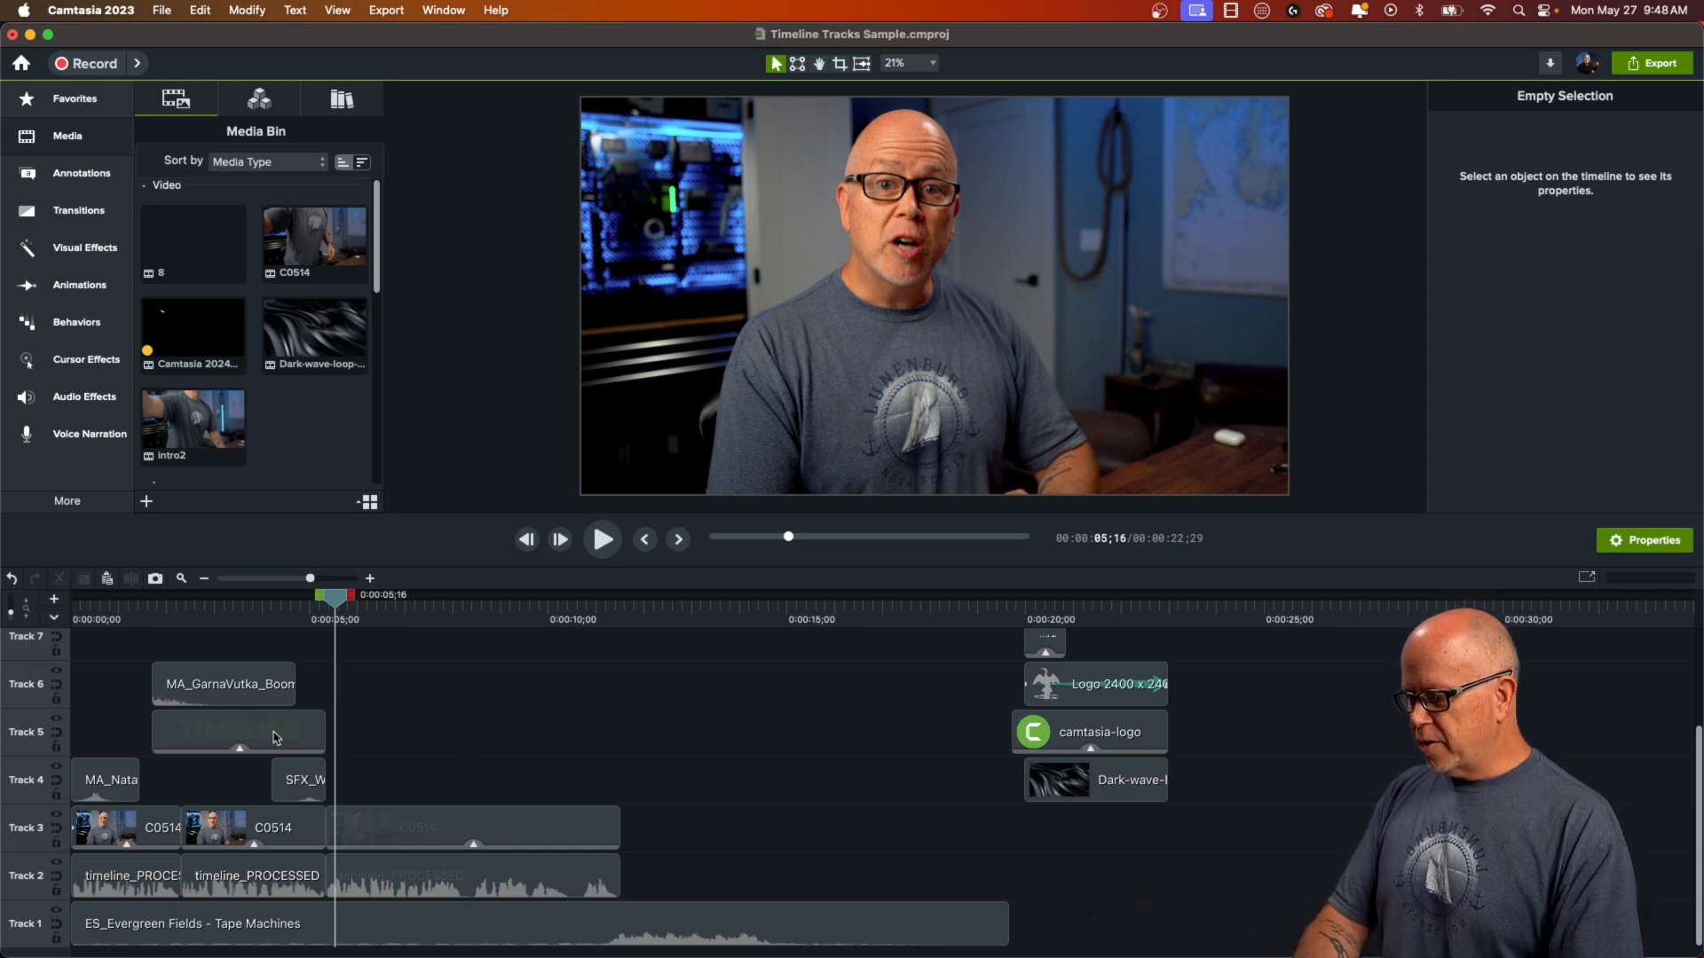
# - Scrub the playhead from the start to the end of the TIMELINE callout to check when it appears on screen
pyautogui.click(219, 737)
pyautogui.click(211, 620)
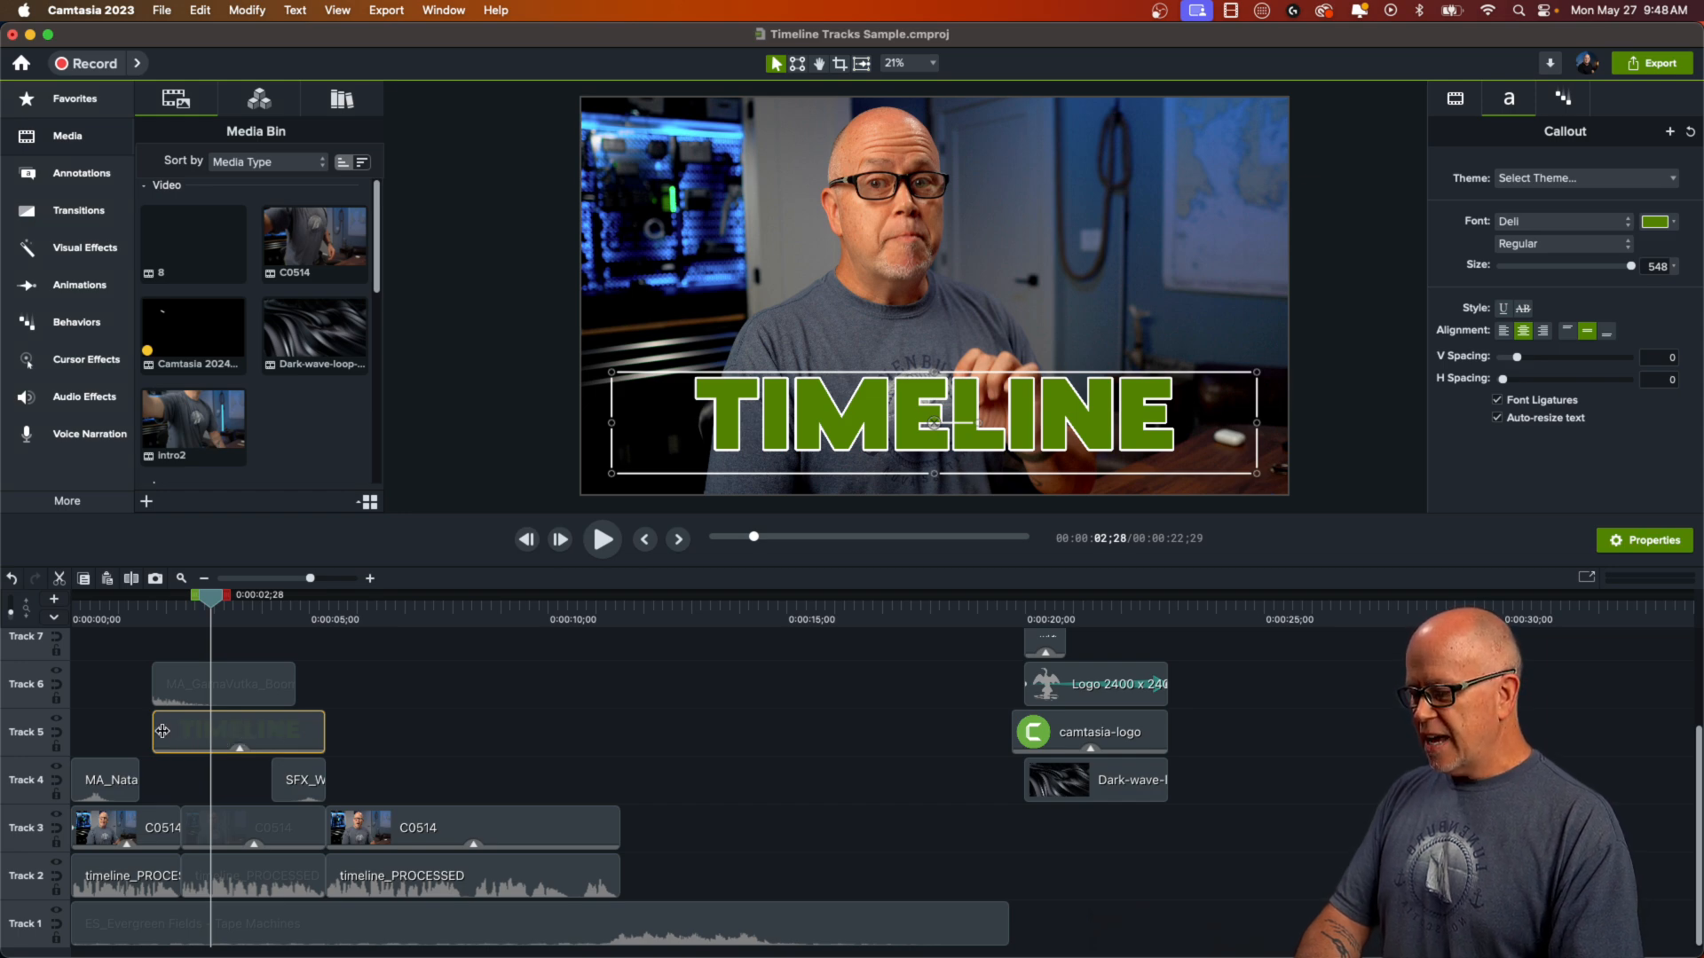
pyautogui.moveTo(204, 599); pyautogui.dragTo(155, 623)
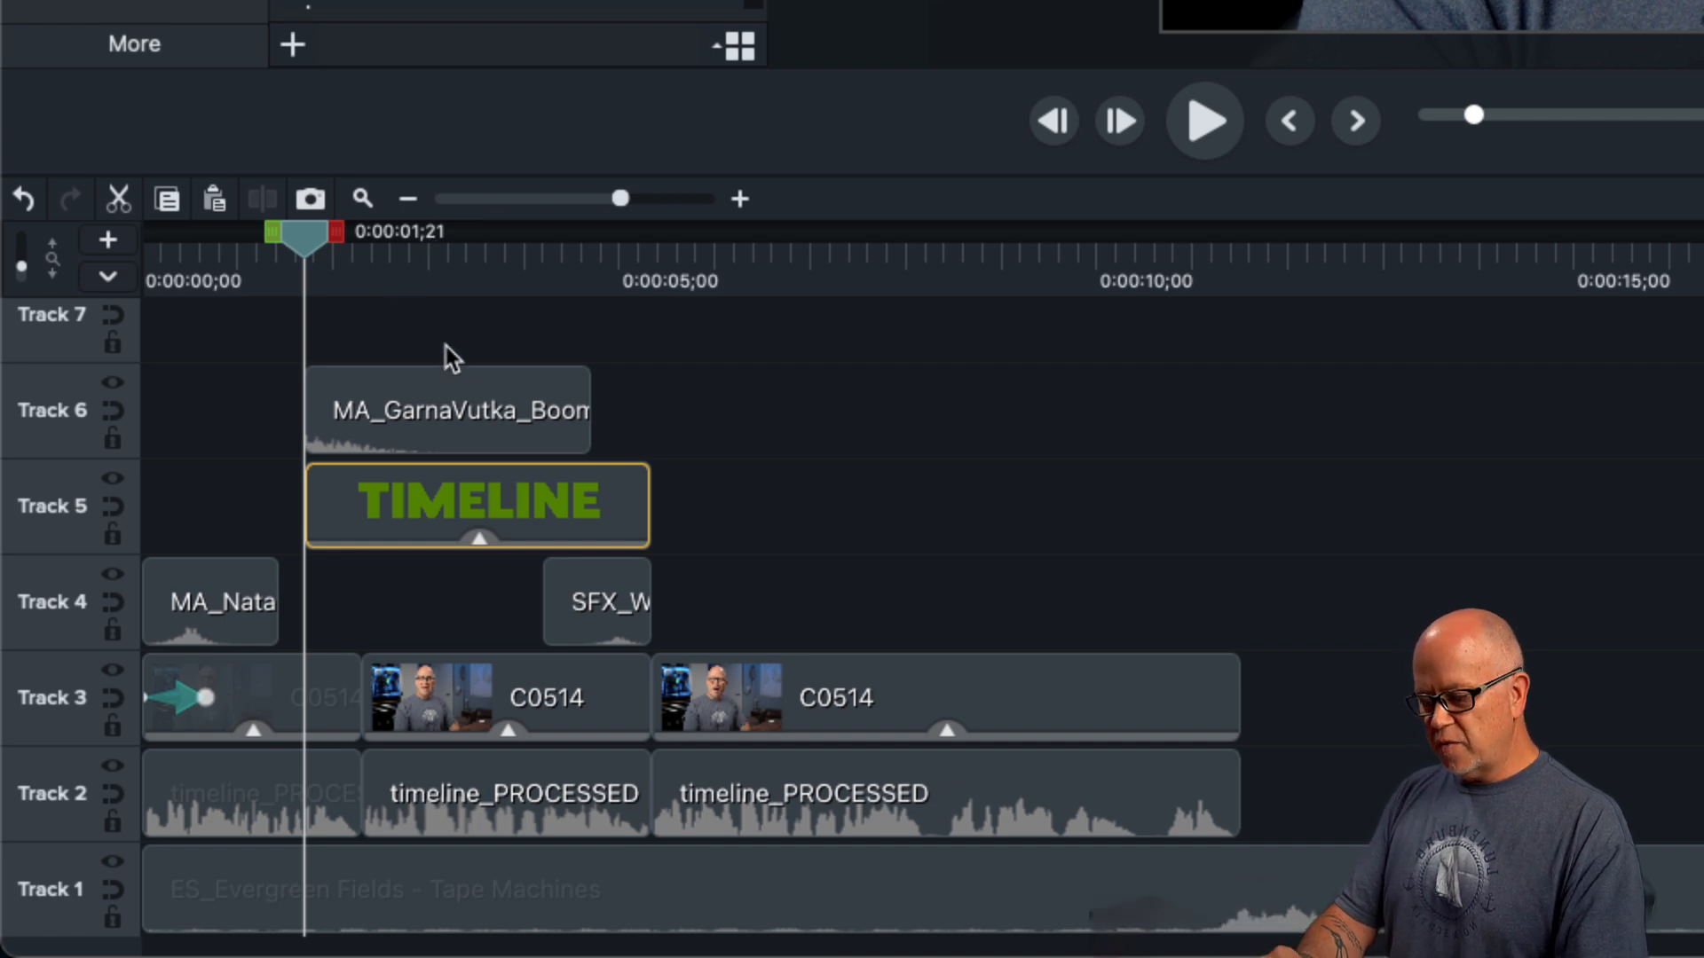
pyautogui.moveTo(316, 245); pyautogui.dragTo(657, 339)
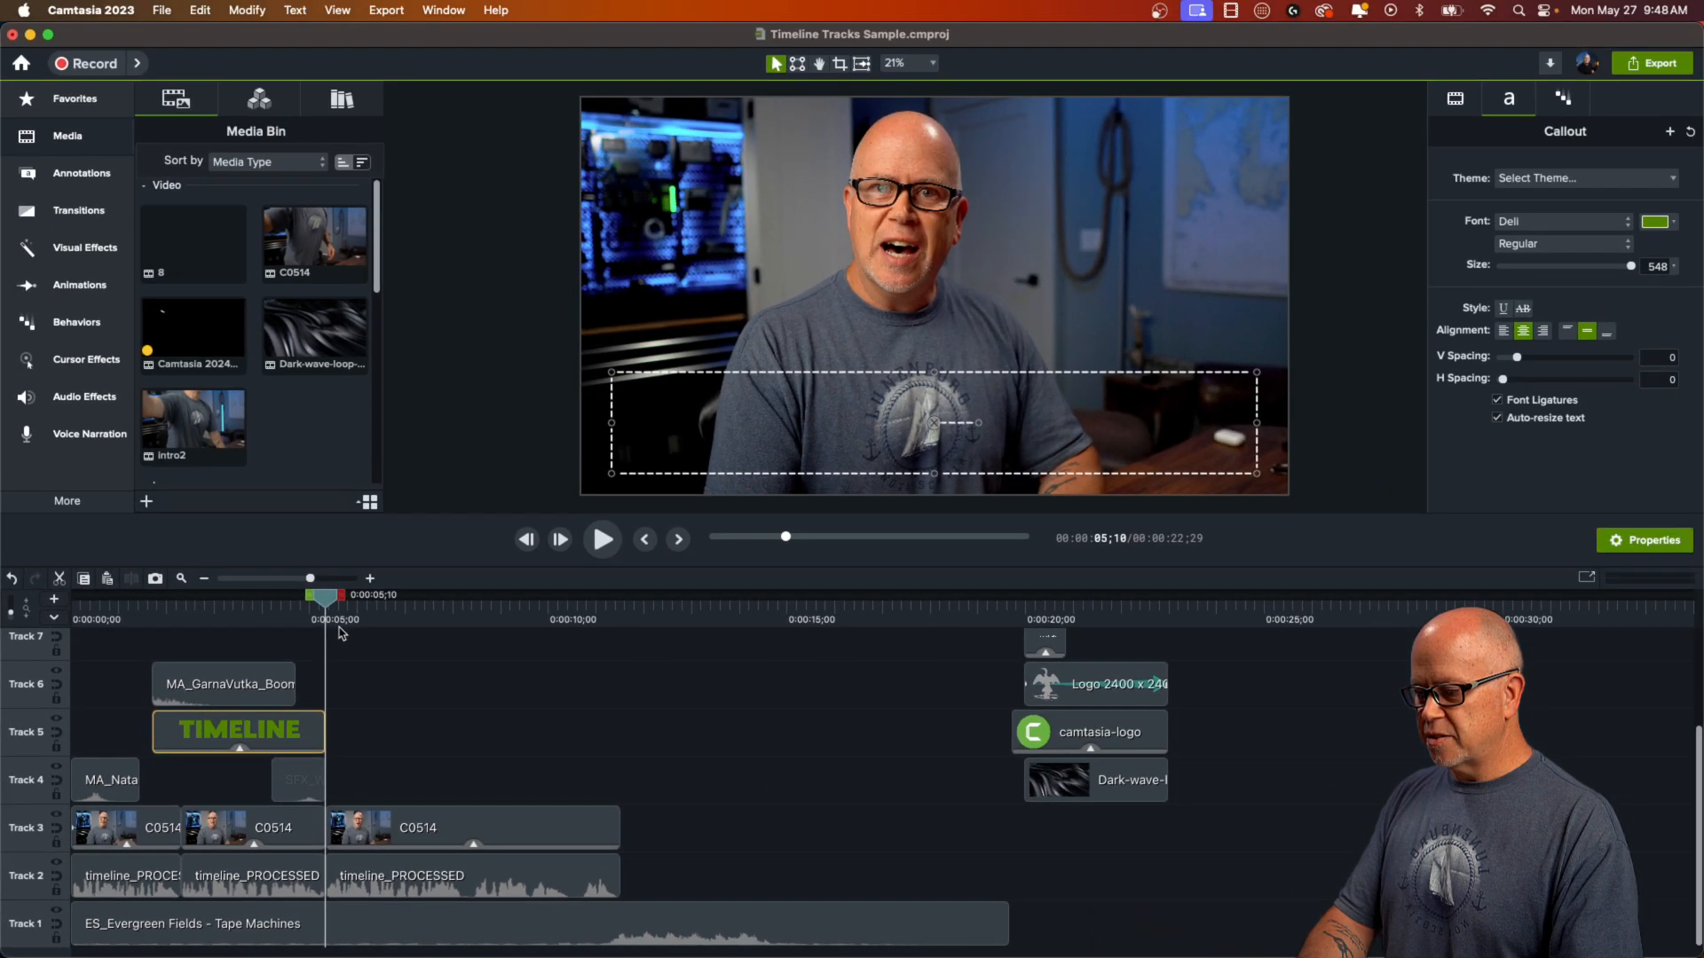
pyautogui.click(704, 364)
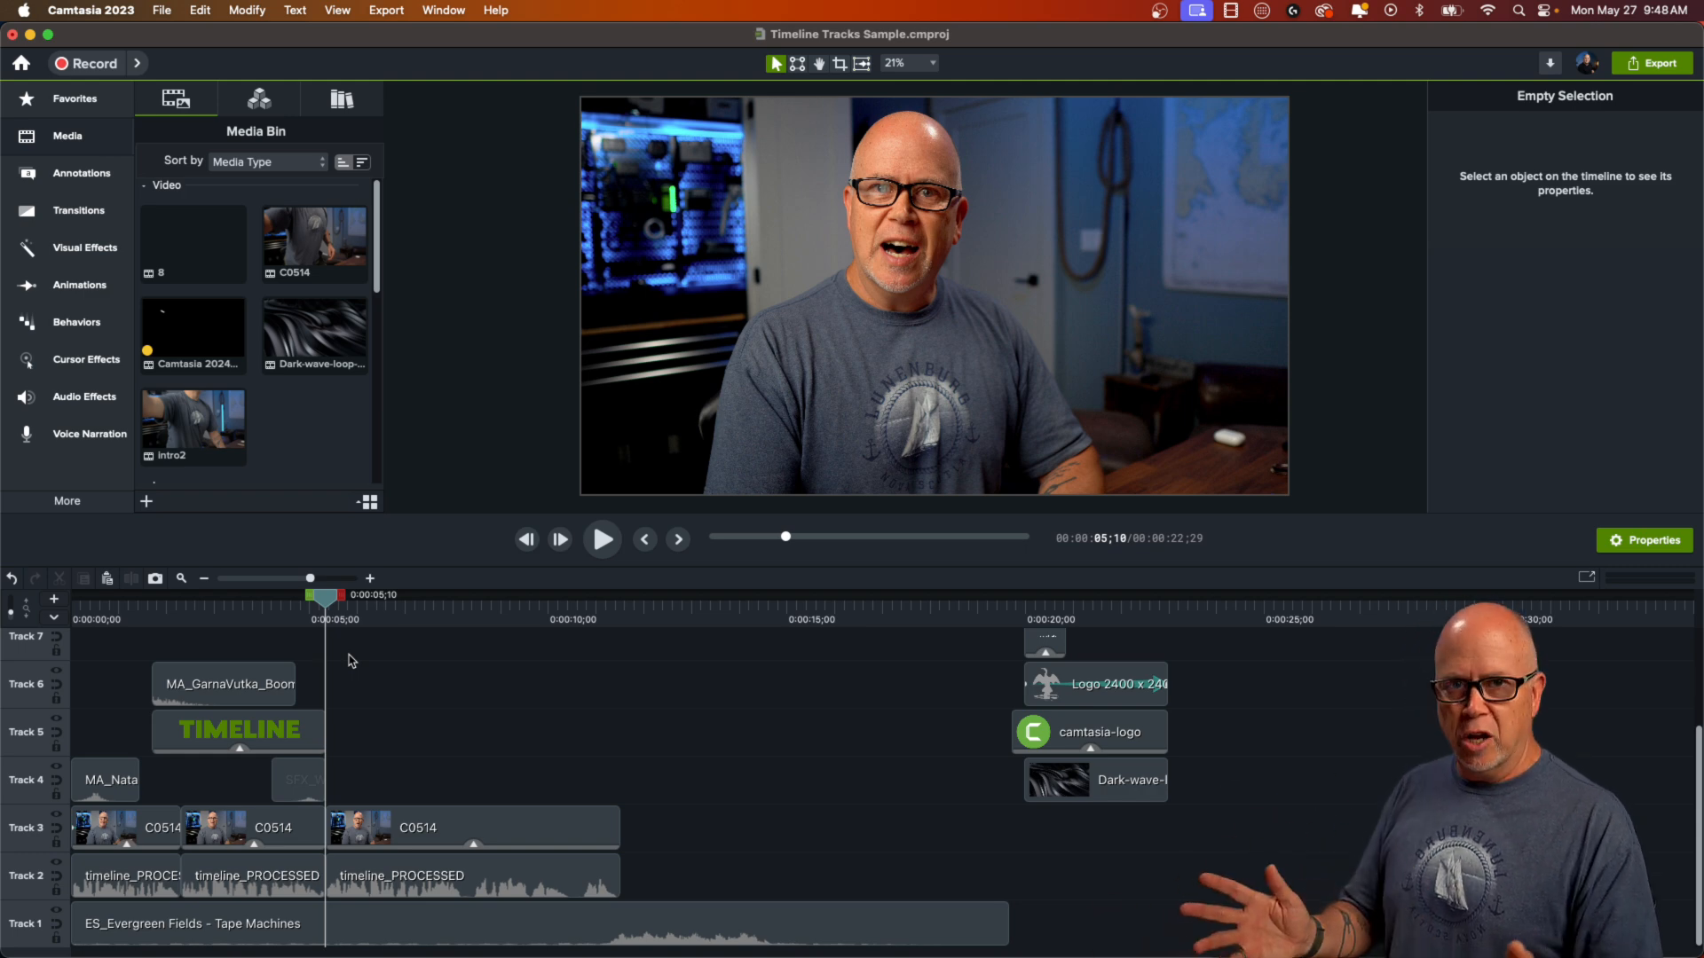
# - Preview the TIMELINE callout over the video at 0:00:04;01 and inspect its text properties
pyautogui.click(265, 614)
pyautogui.click(261, 731)
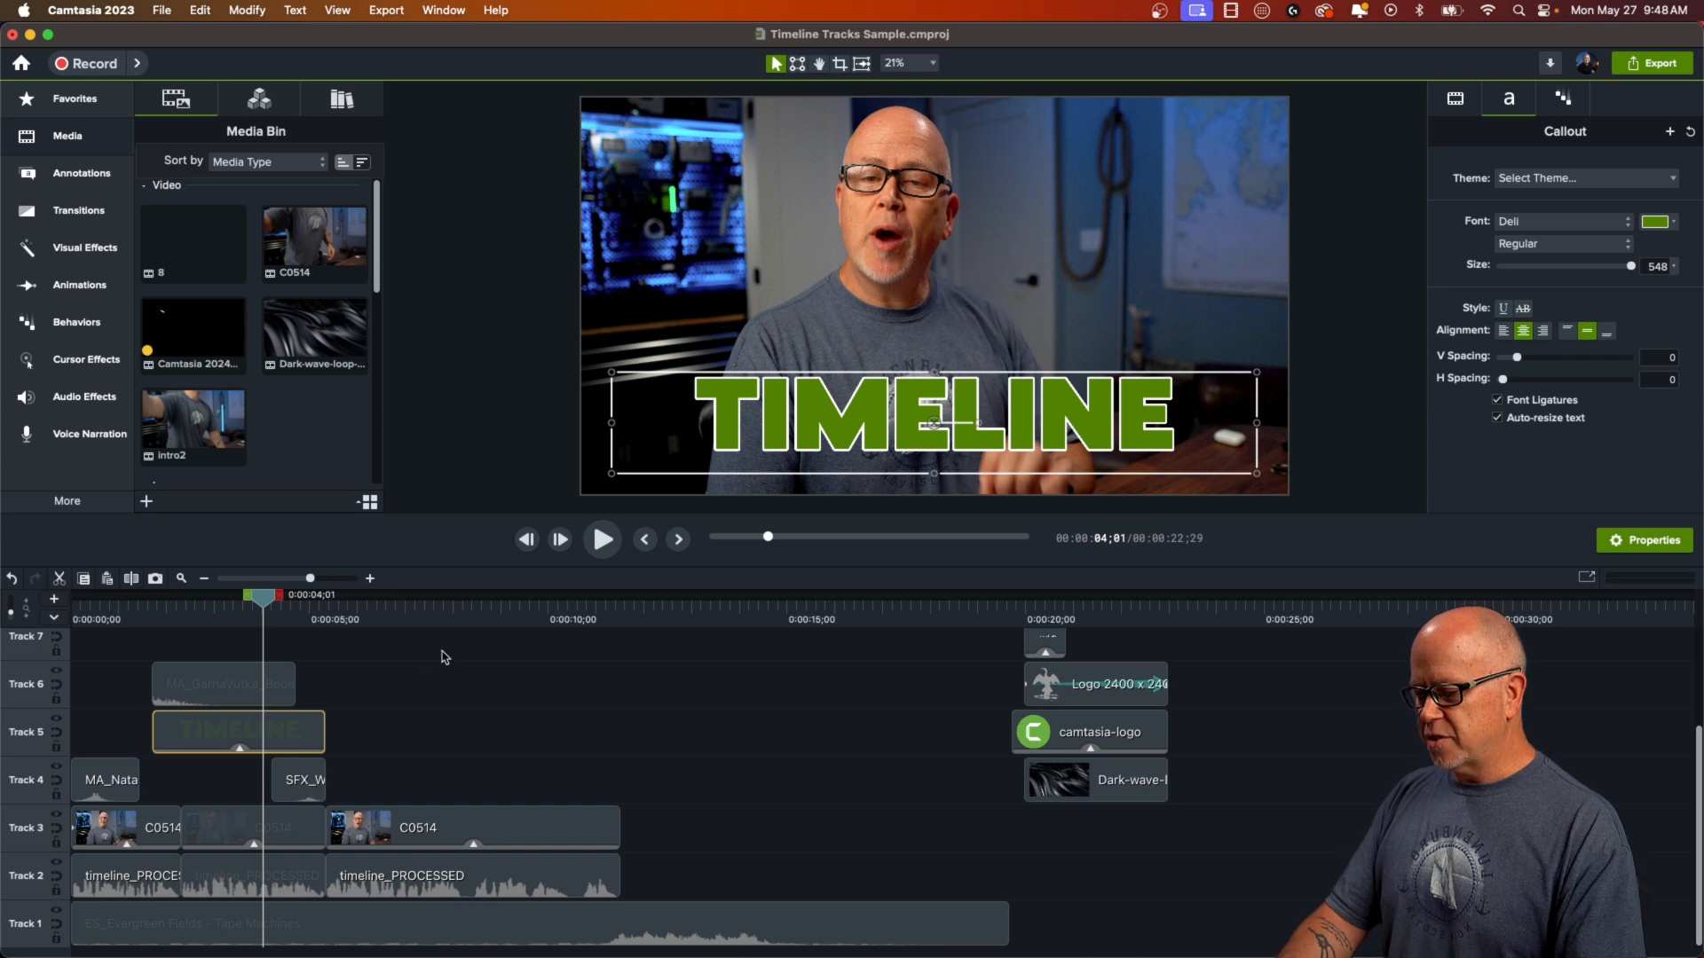
pyautogui.click(380, 741)
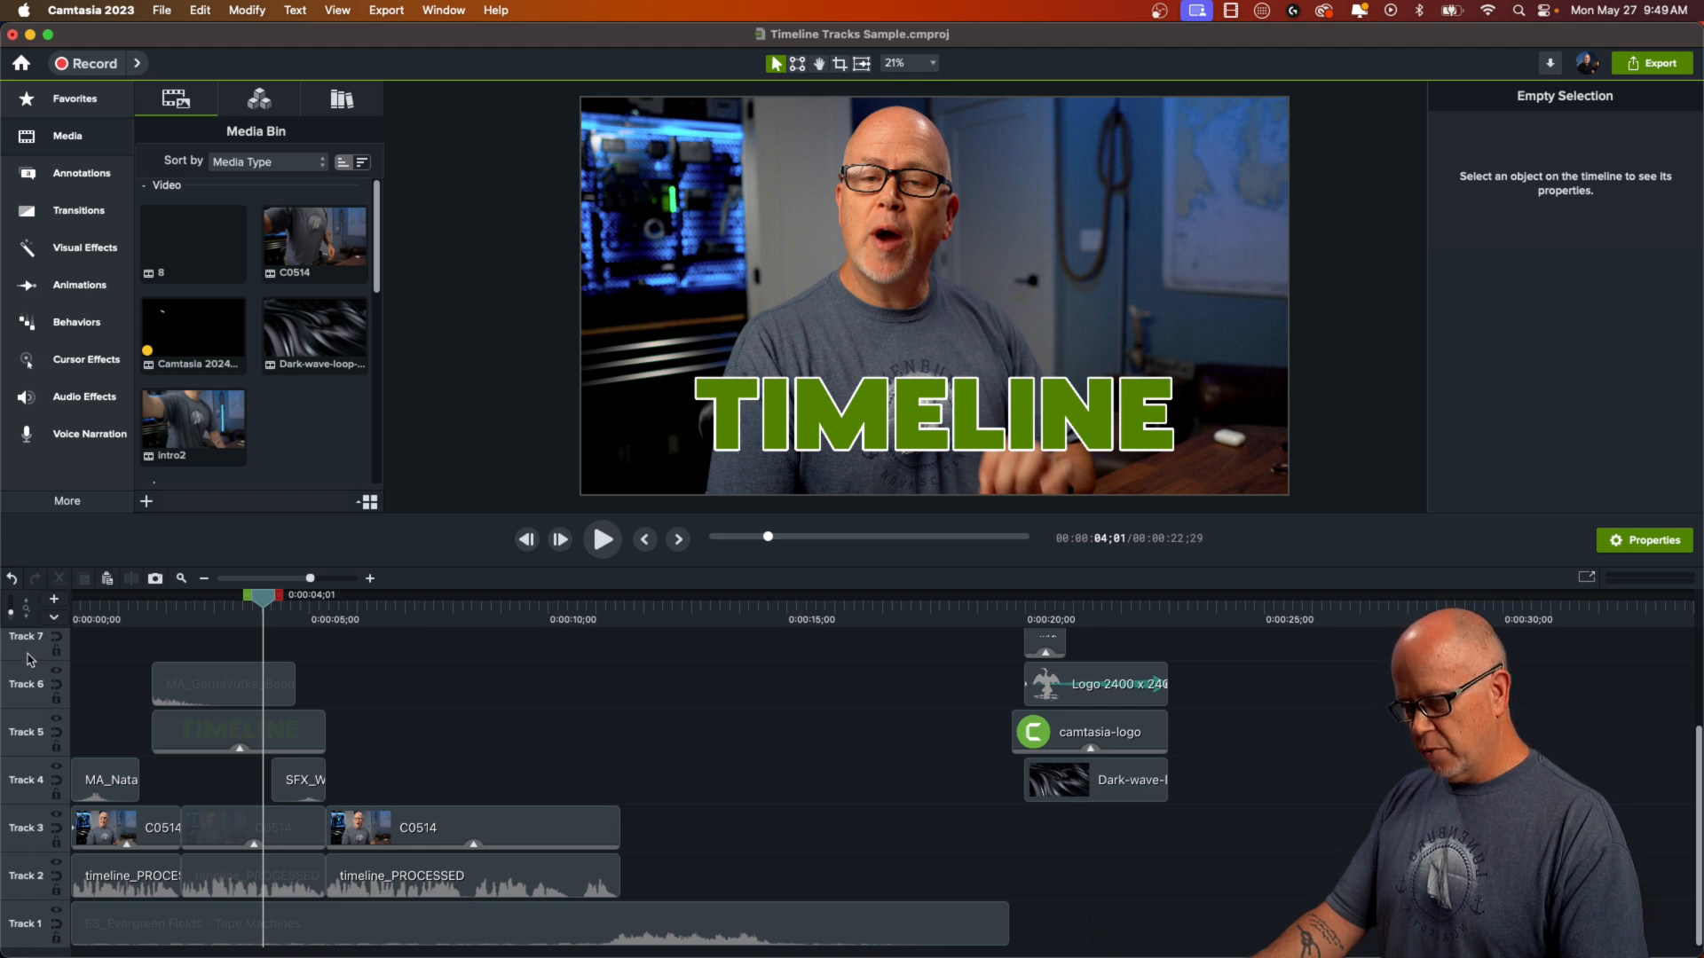
# - Look through the stacked timeline tracks from Track 9 down to Track 1
pyautogui.scroll(5, 419, 774)
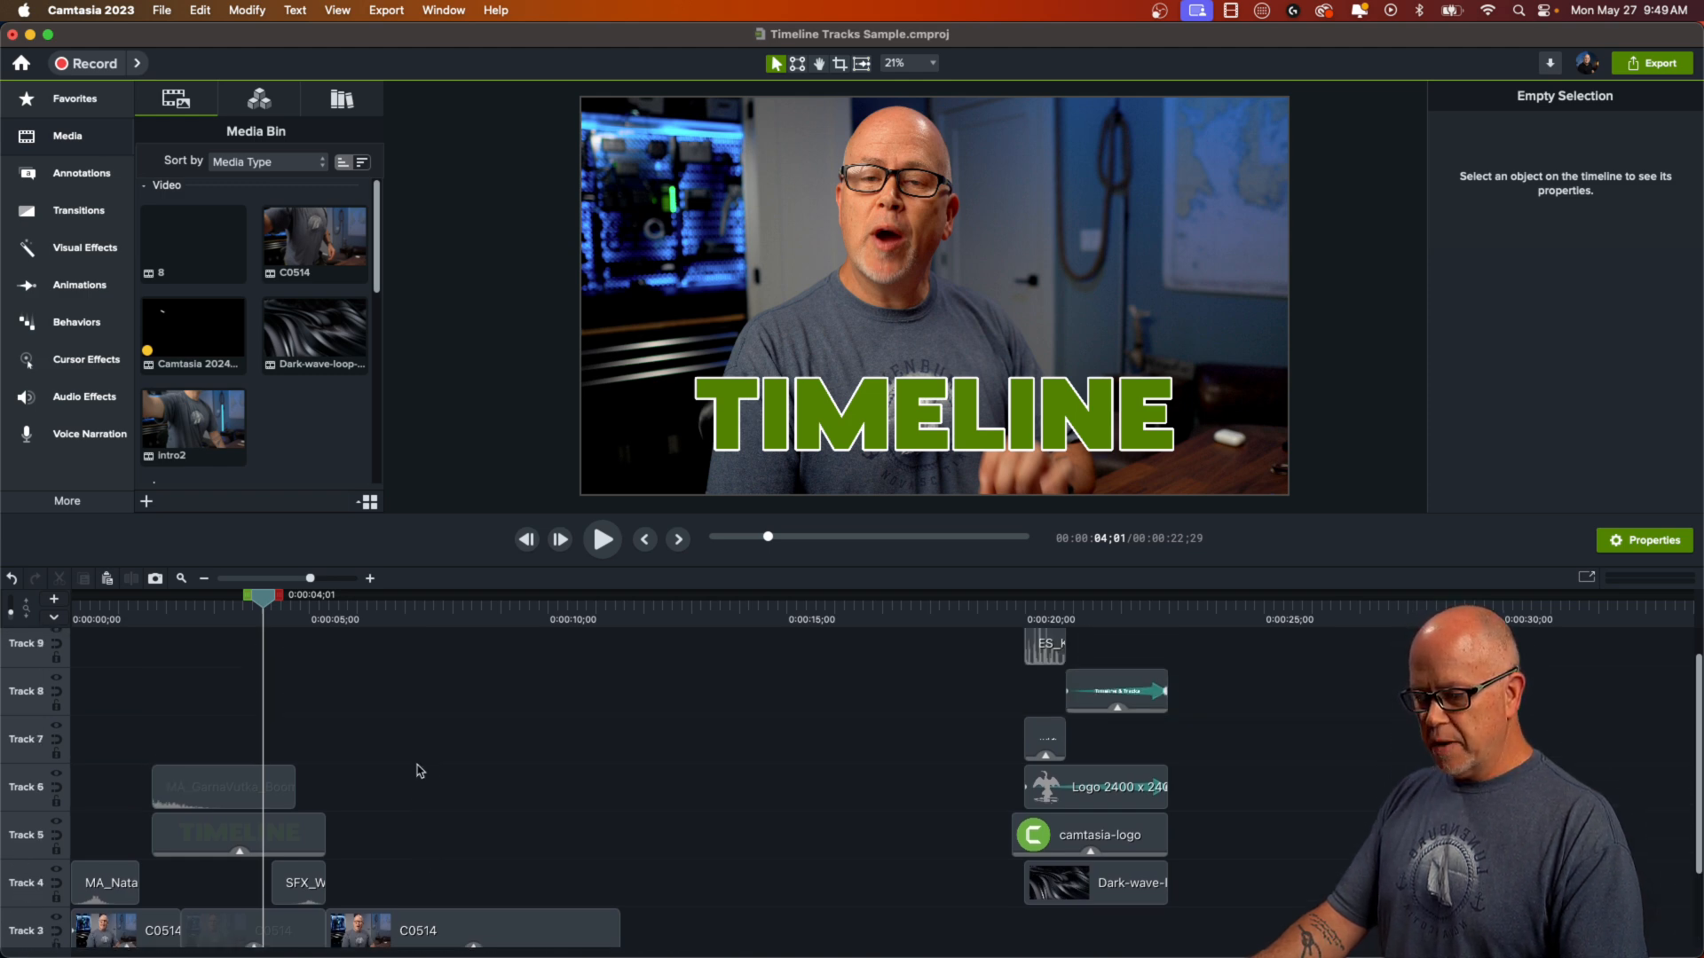
pyautogui.scroll(-5, 419, 774)
pyautogui.scroll(5, 419, 773)
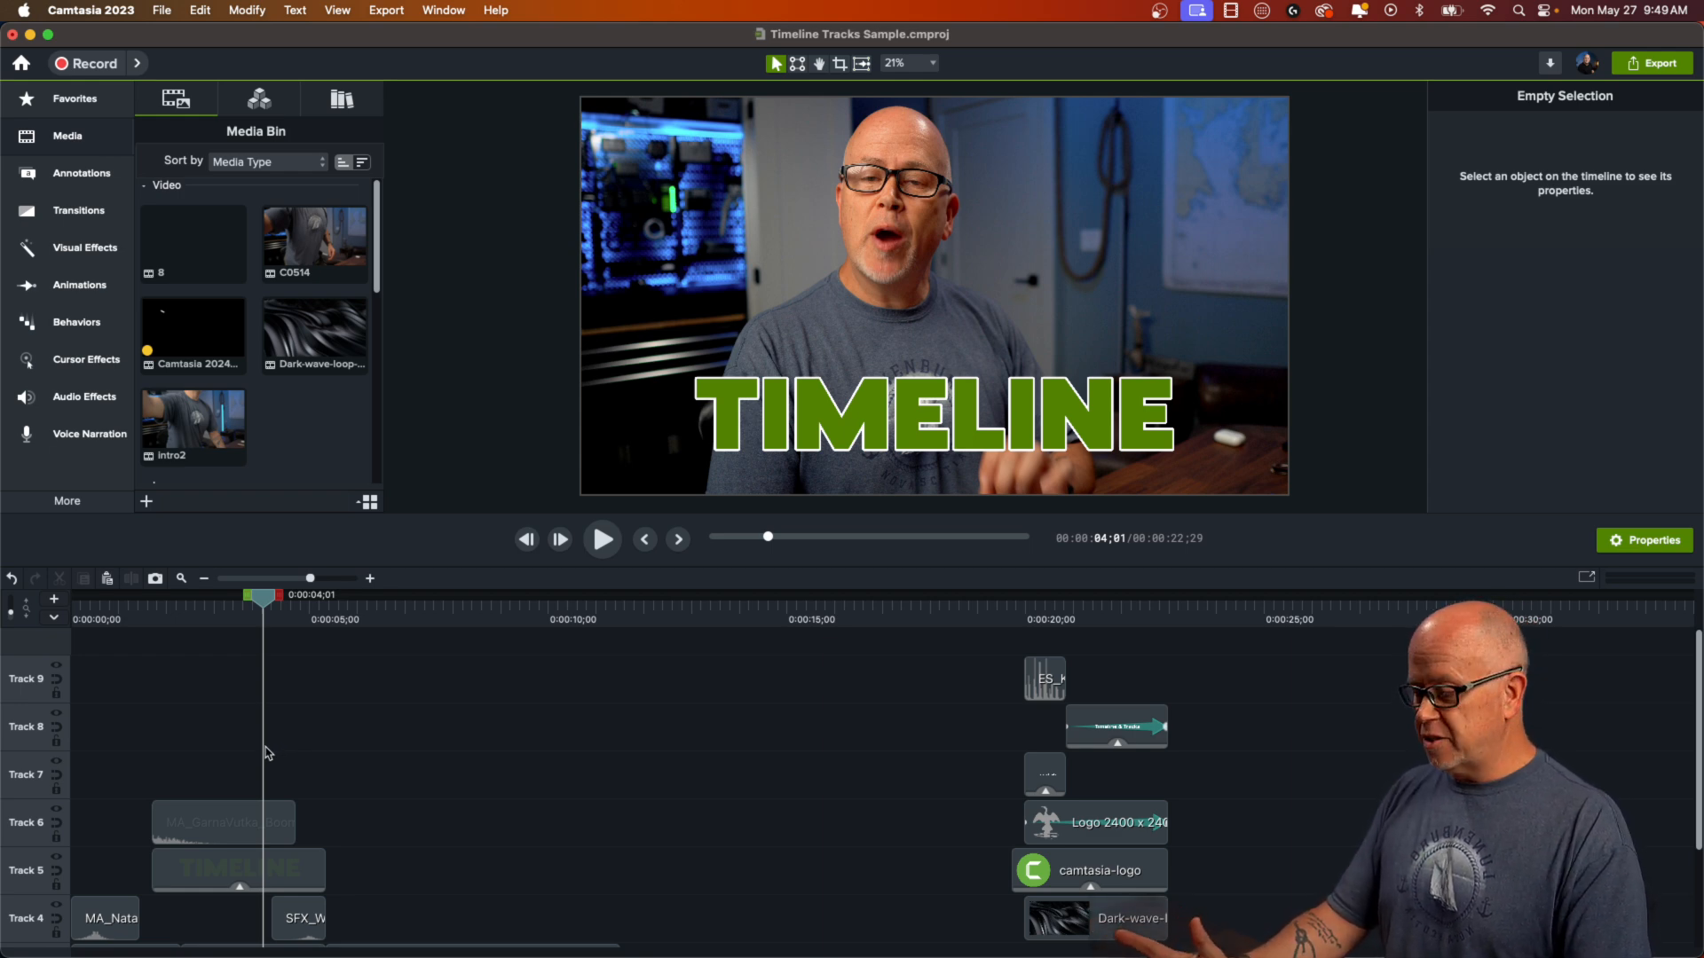
pyautogui.scroll(-3, 266, 754)
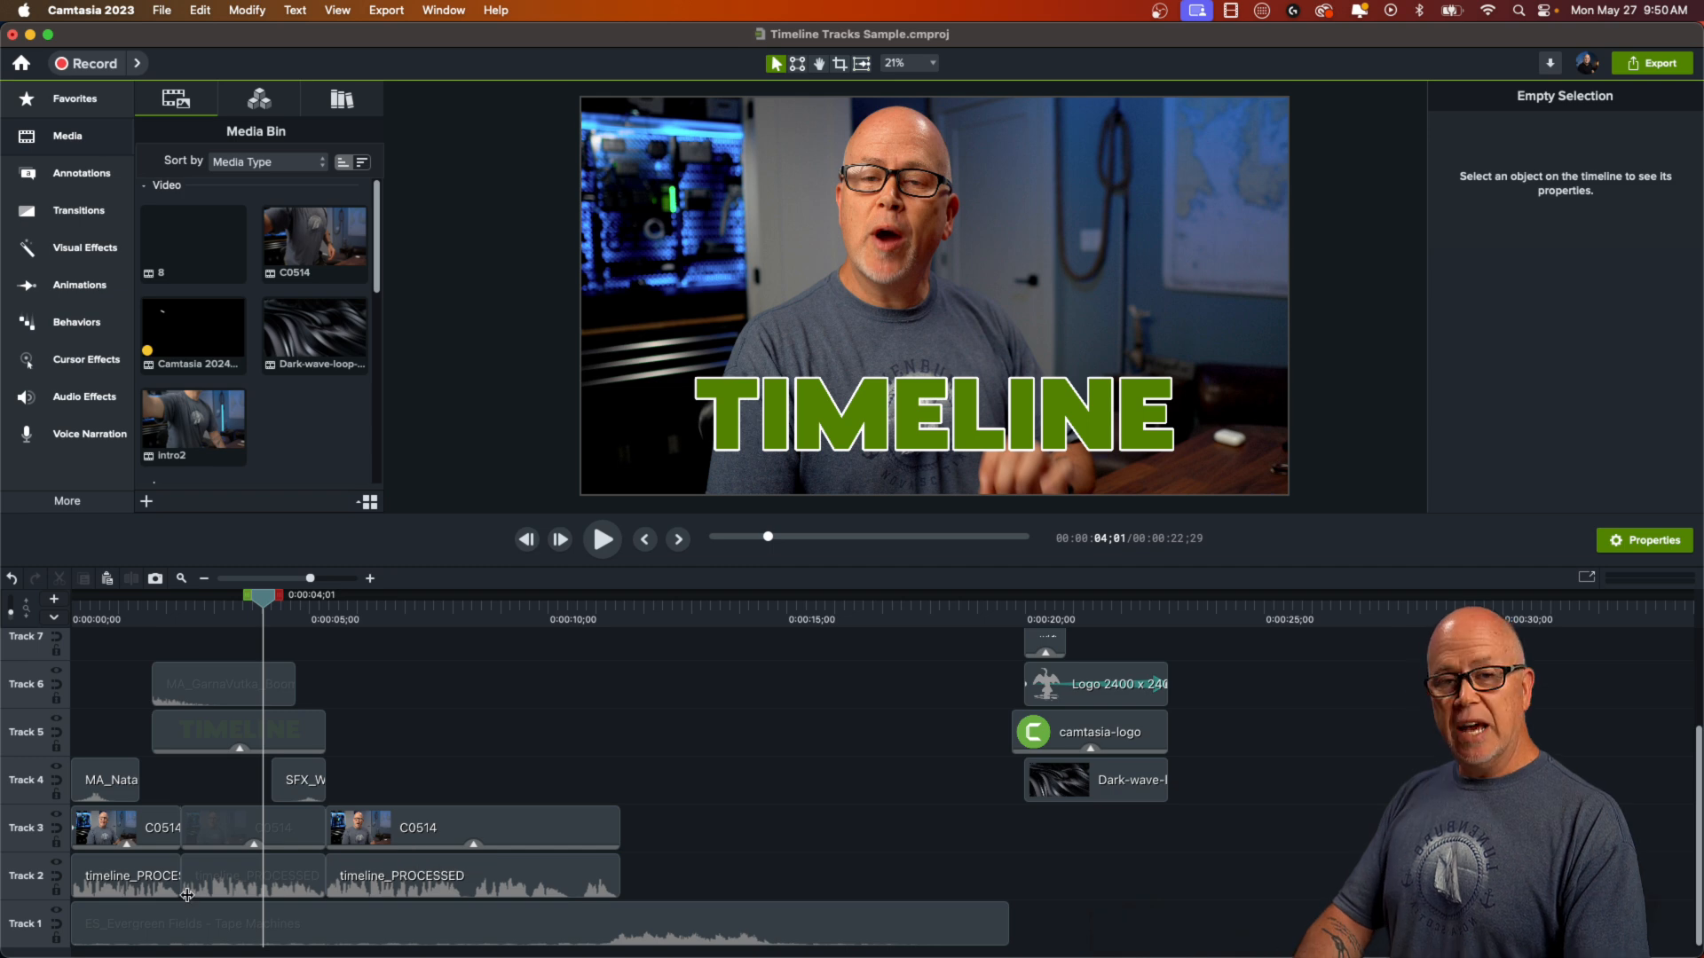
# - Inspect the background music on Track 1, the timeline_PROCESSED audio on Track 2 and the C0514 video on Track 3
pyautogui.click(217, 929)
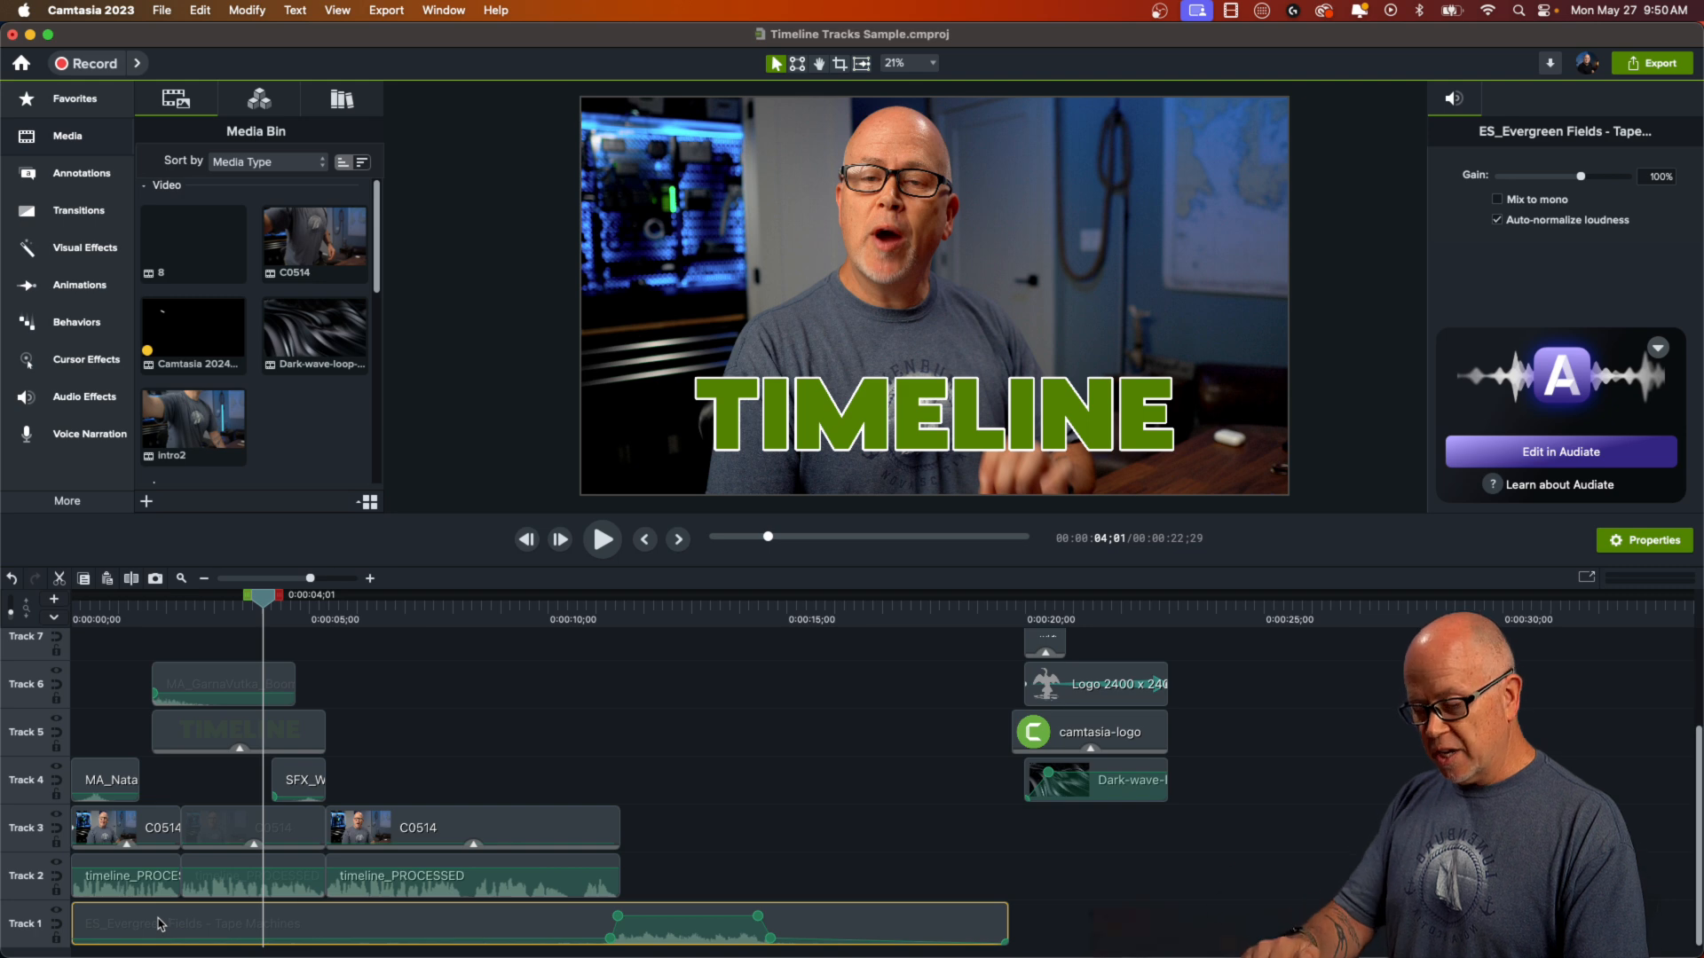
pyautogui.click(230, 891)
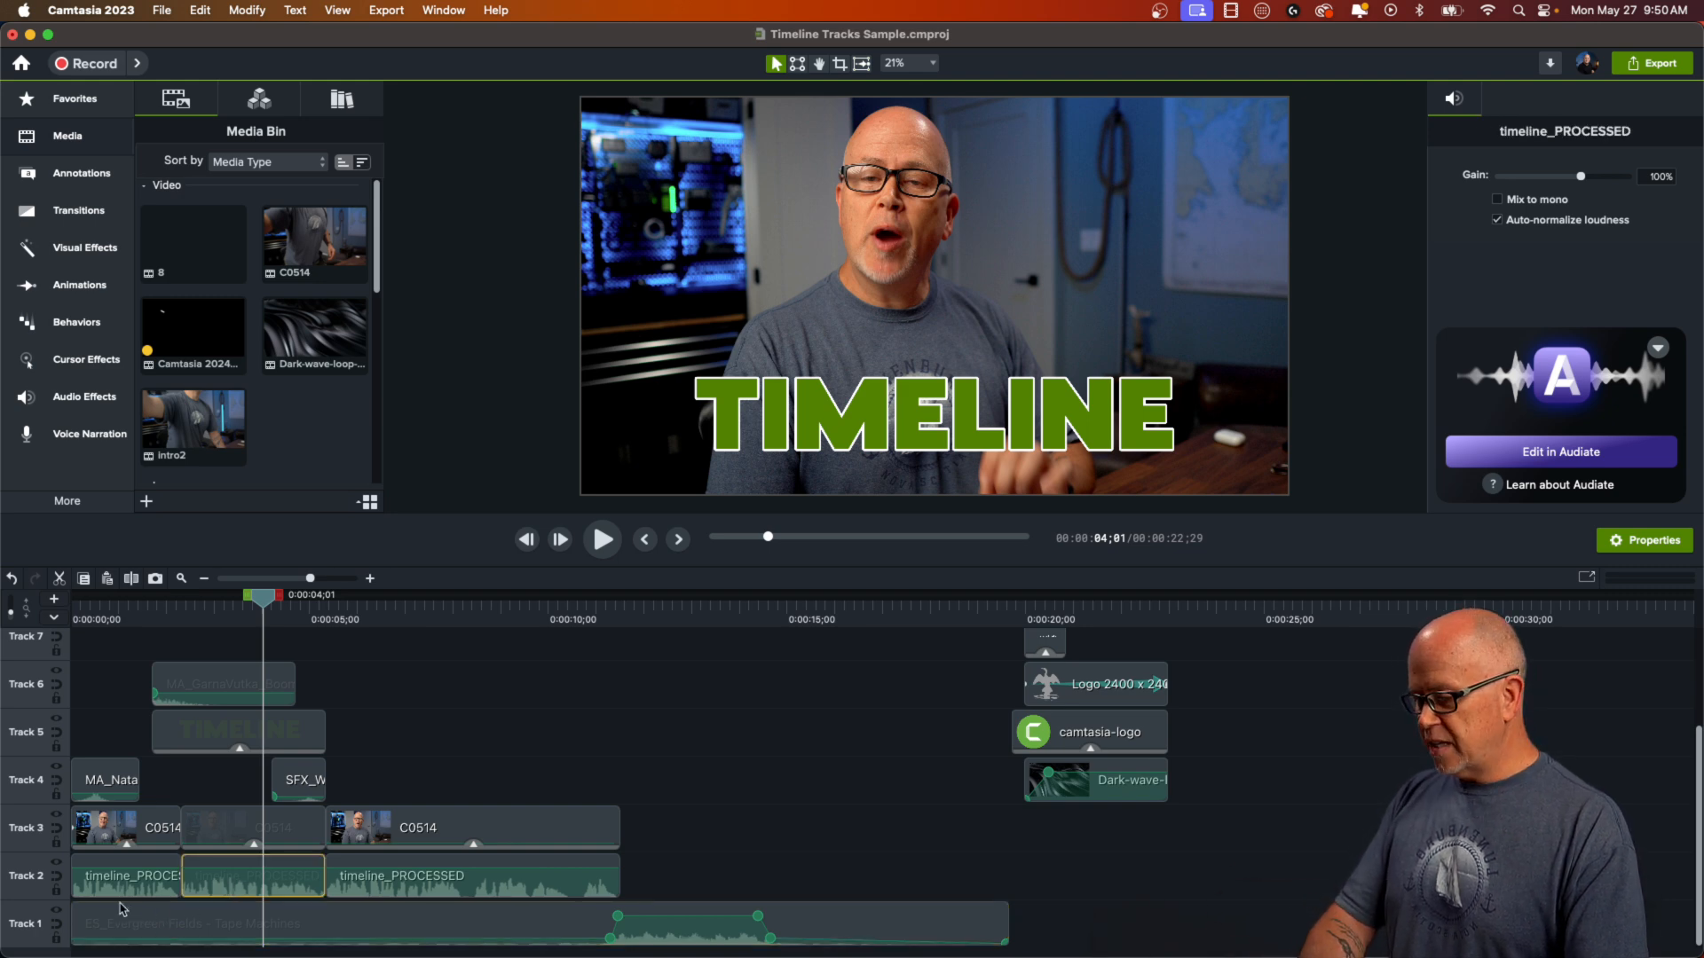
pyautogui.click(207, 838)
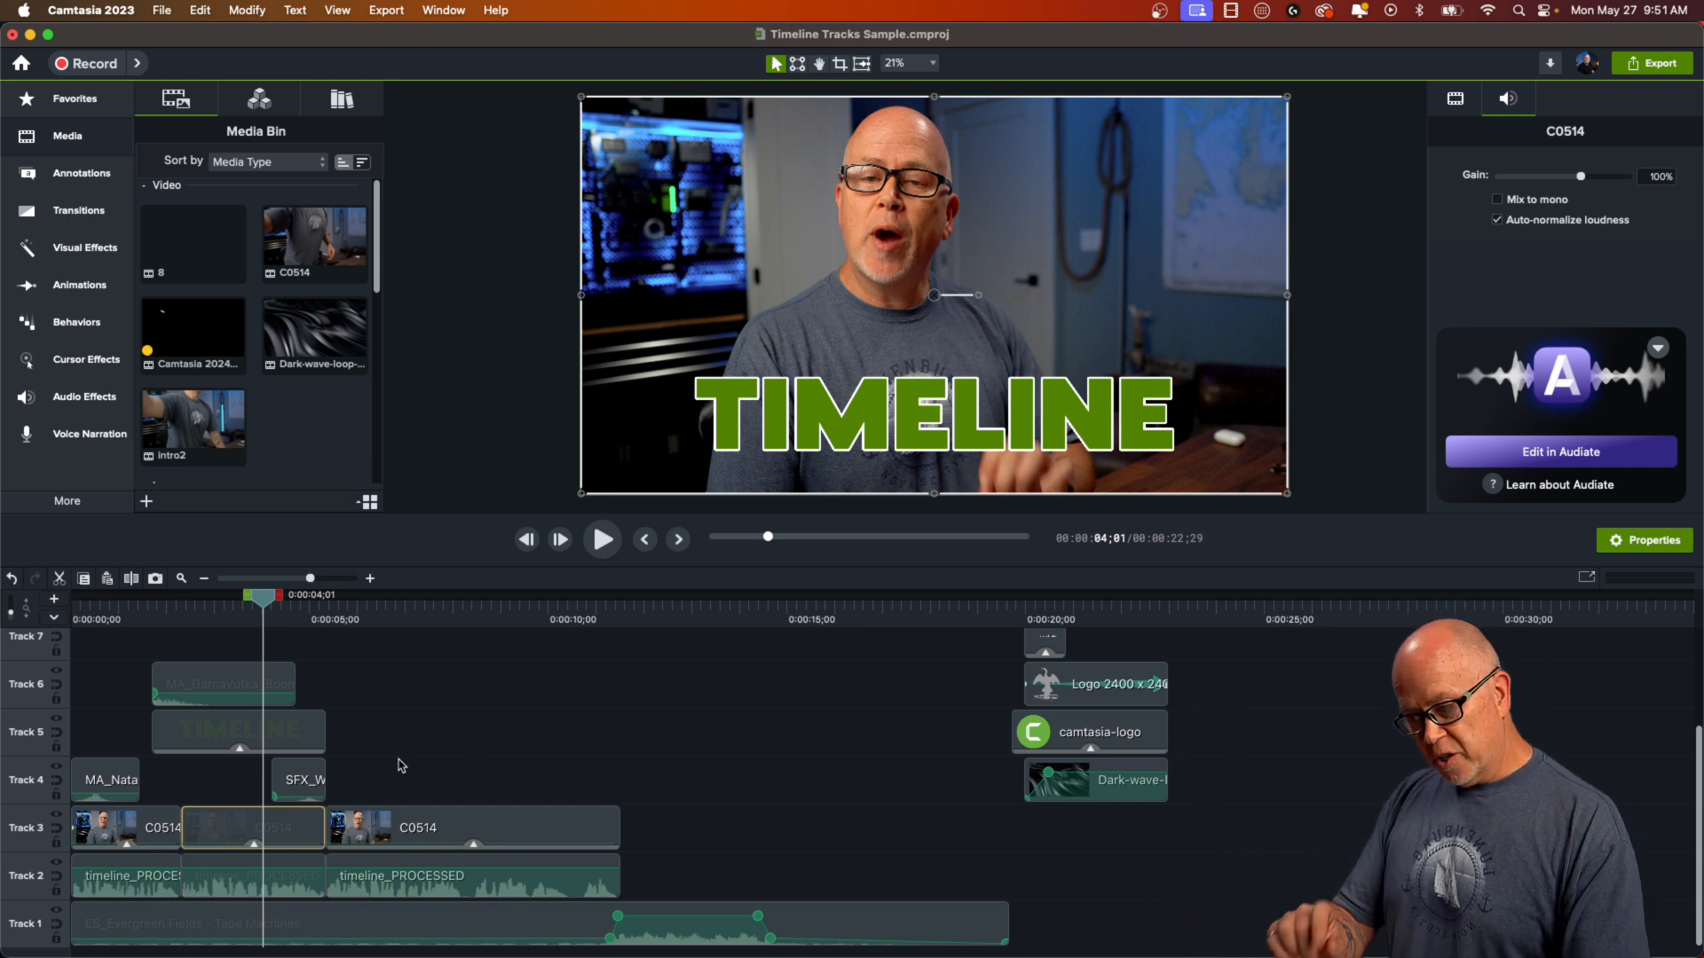
pyautogui.click(236, 926)
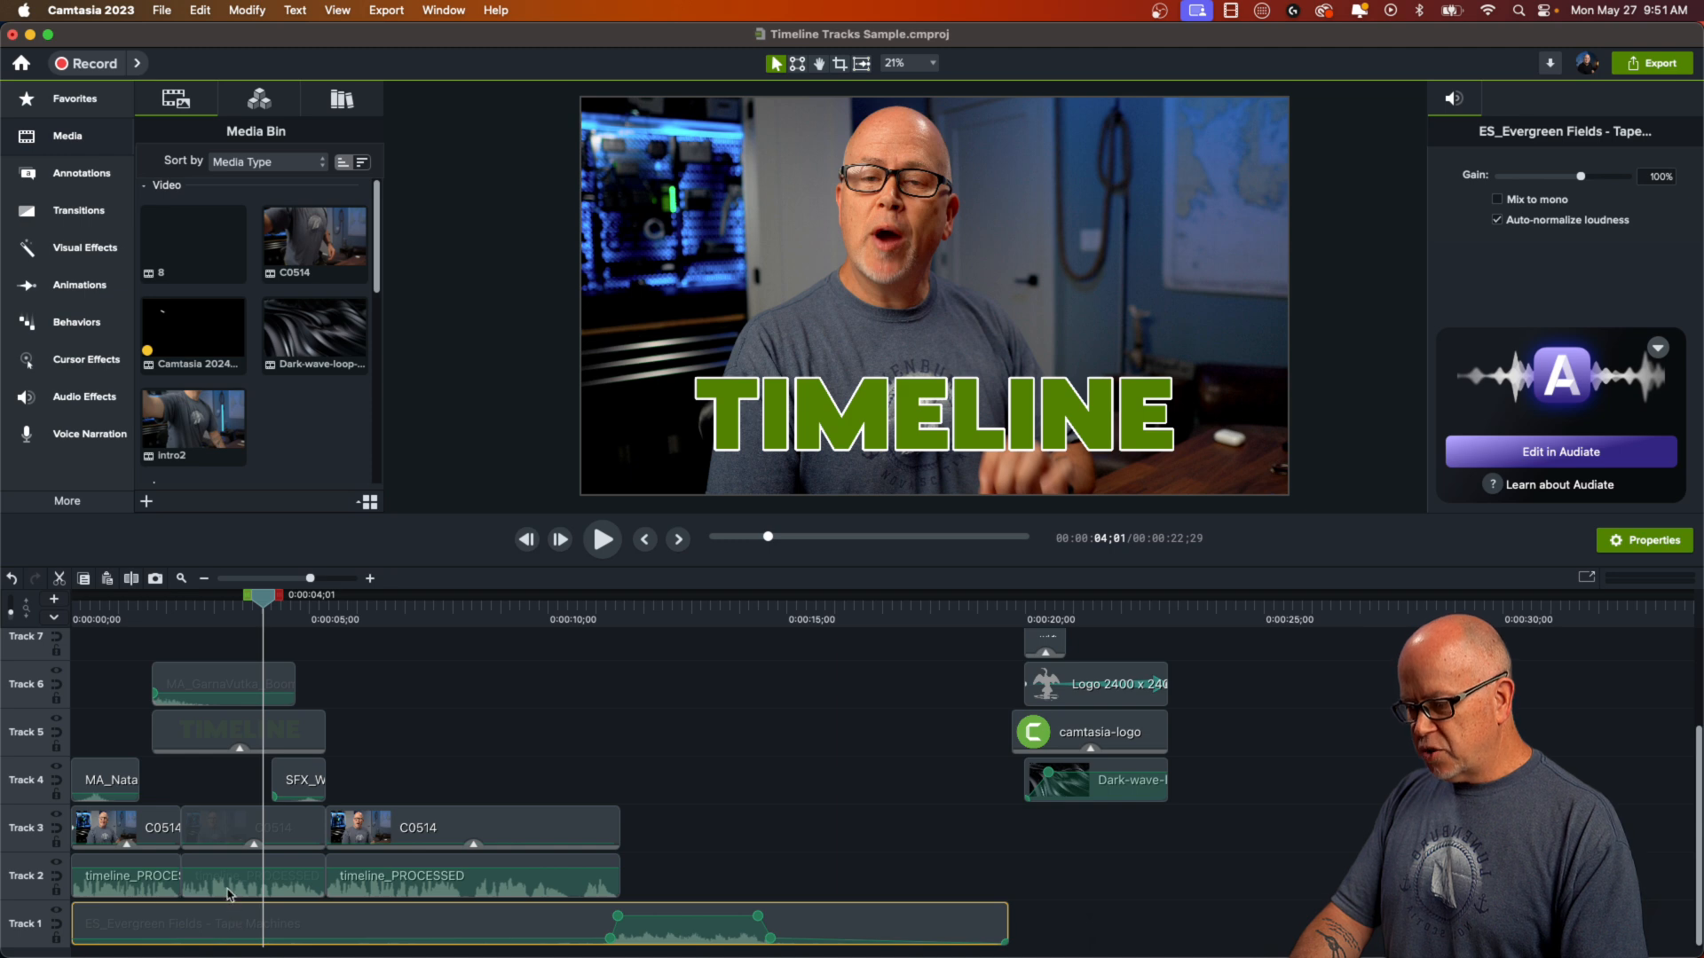
pyautogui.click(229, 893)
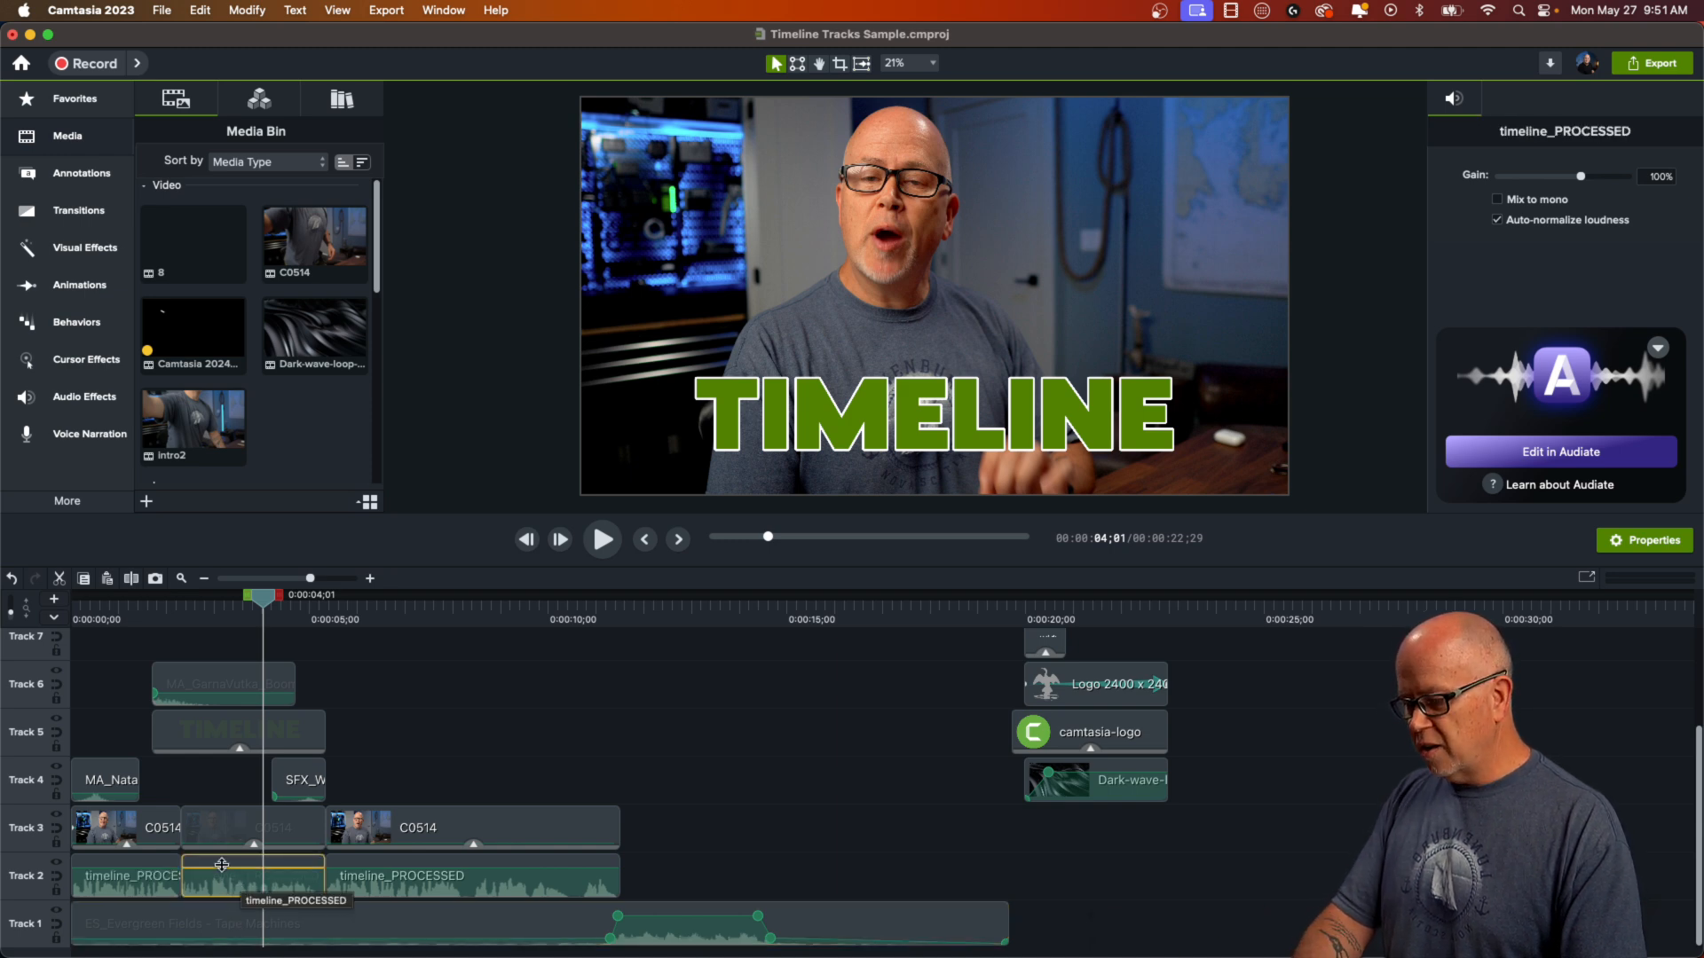
pyautogui.click(224, 837)
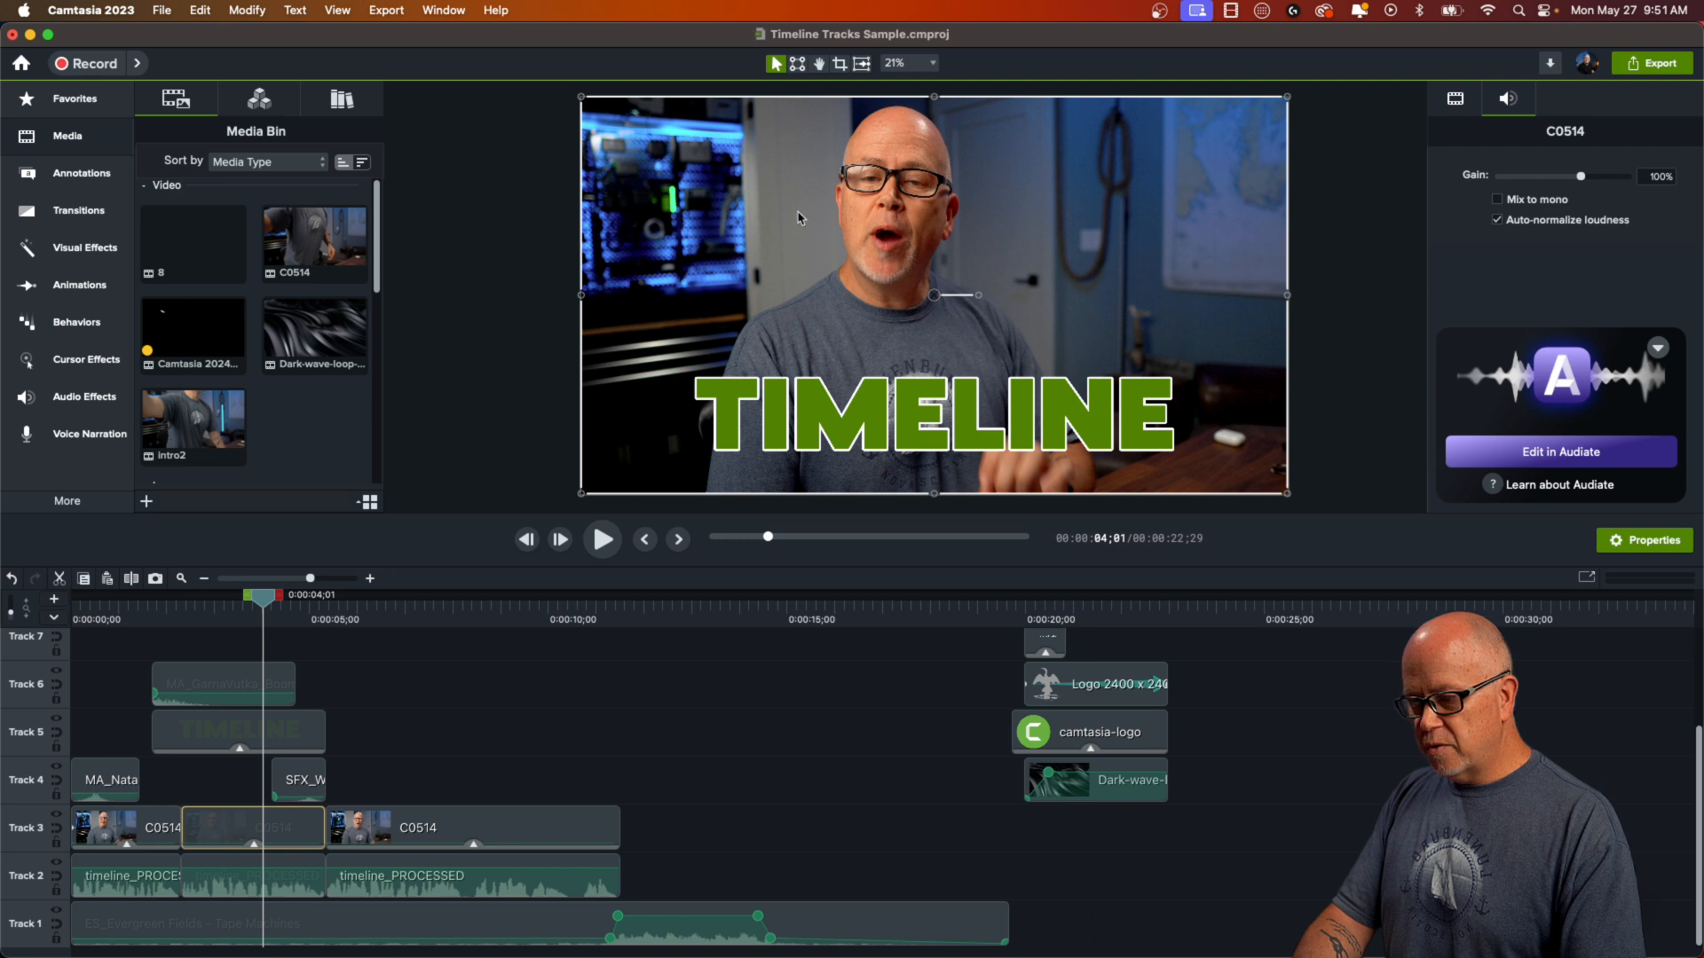
# - Inspect the two sound effects on Track 4, viewing the frames at 0:00:04;15 and 0:00:00;19
pyautogui.click(297, 781)
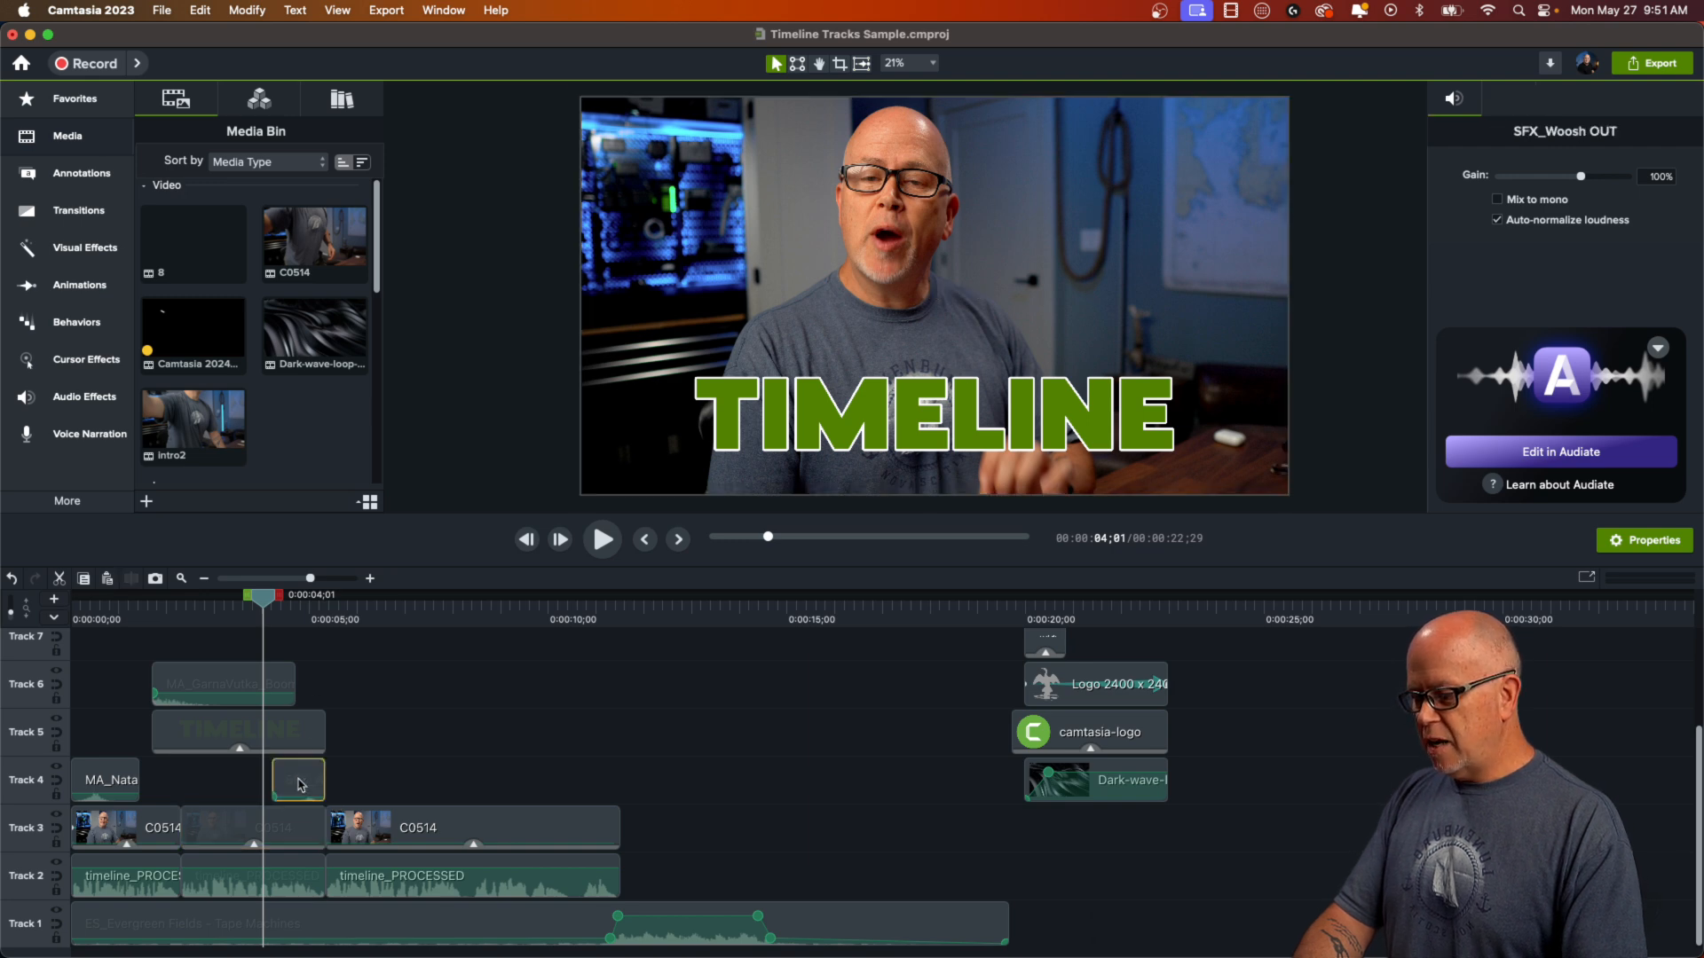
pyautogui.moveTo(272, 607); pyautogui.dragTo(291, 625)
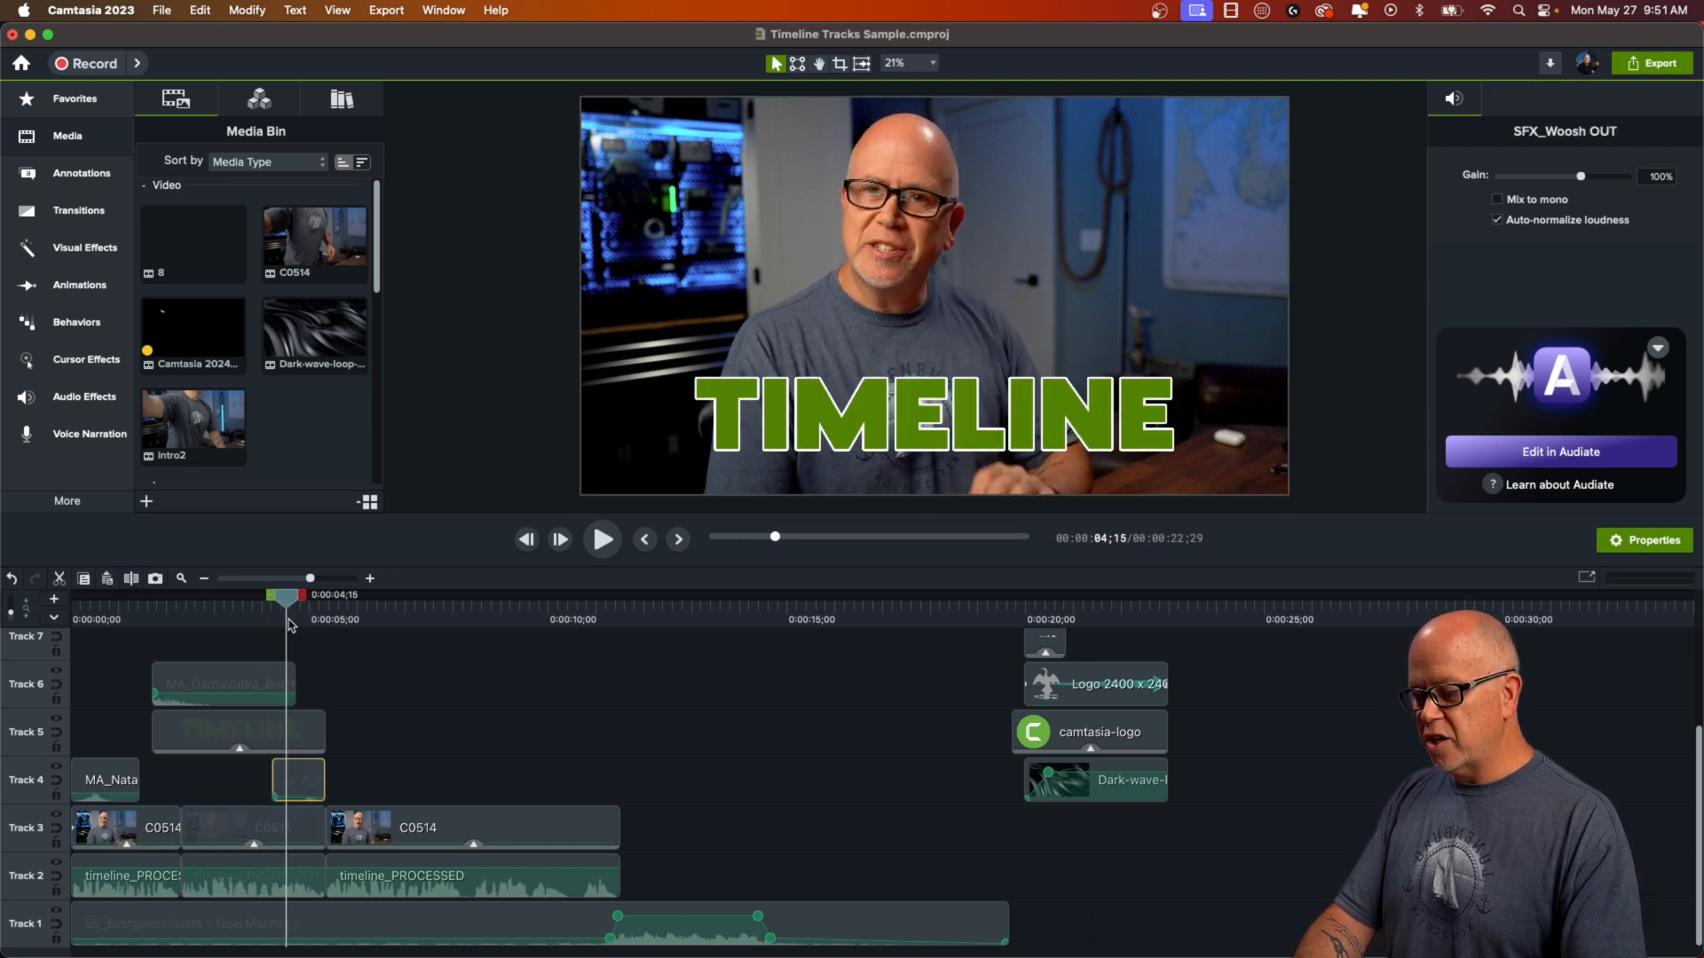
pyautogui.click(97, 786)
pyautogui.click(103, 620)
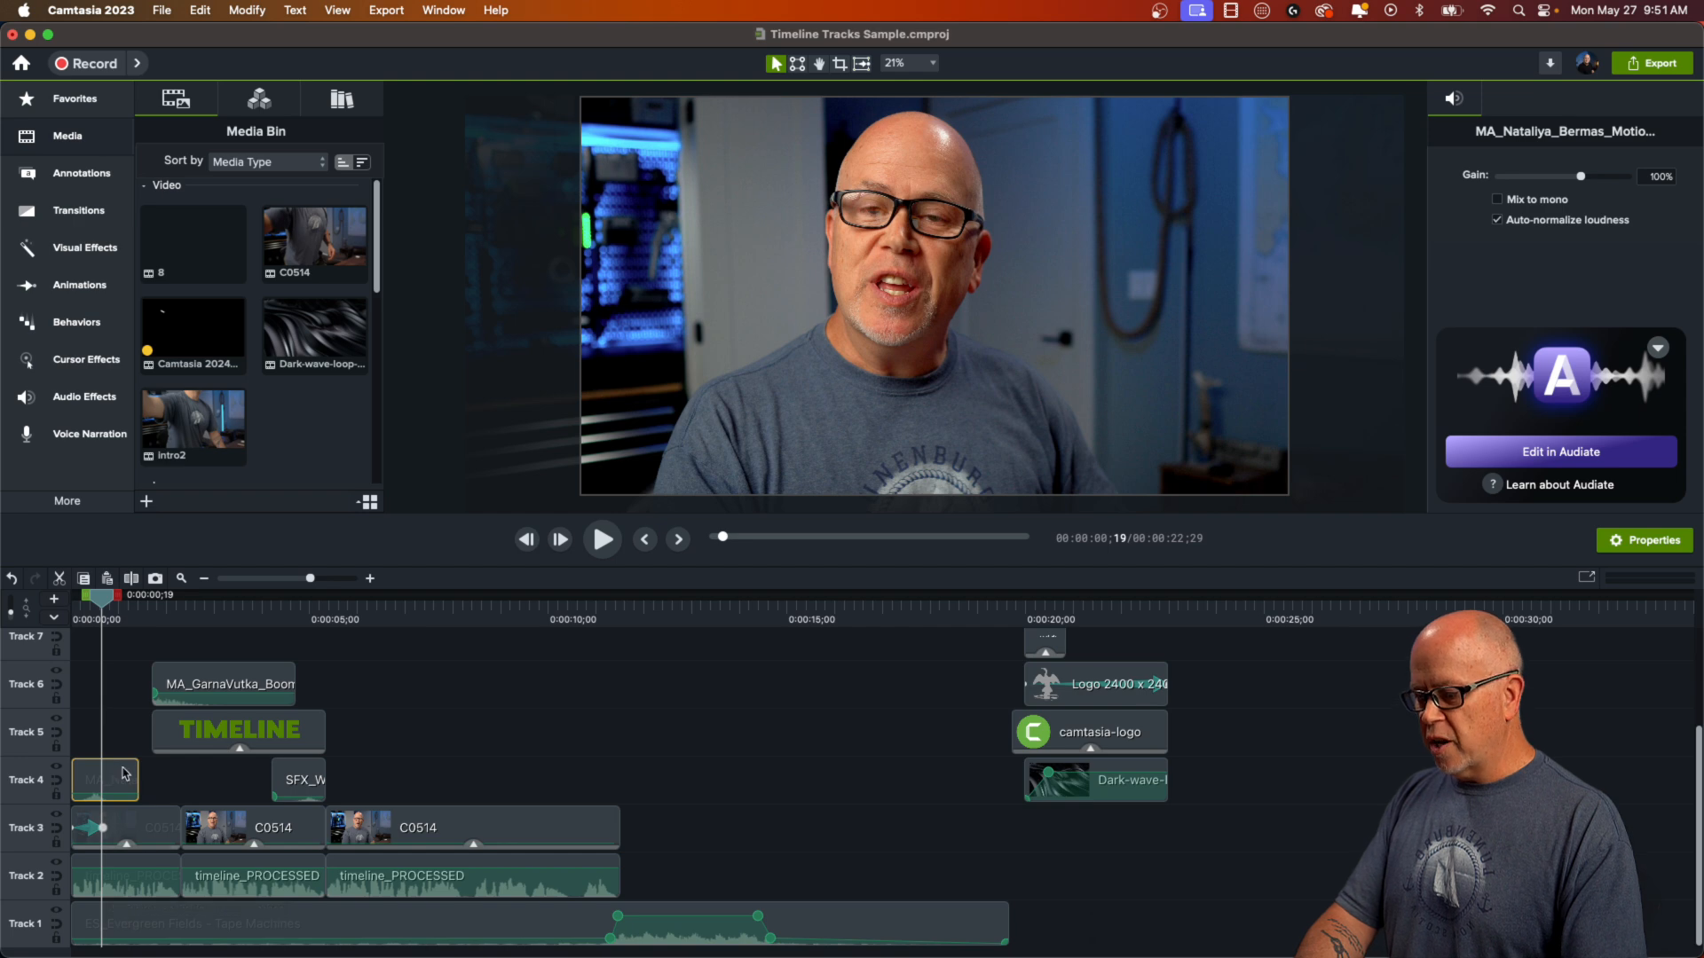
pyautogui.click(127, 676)
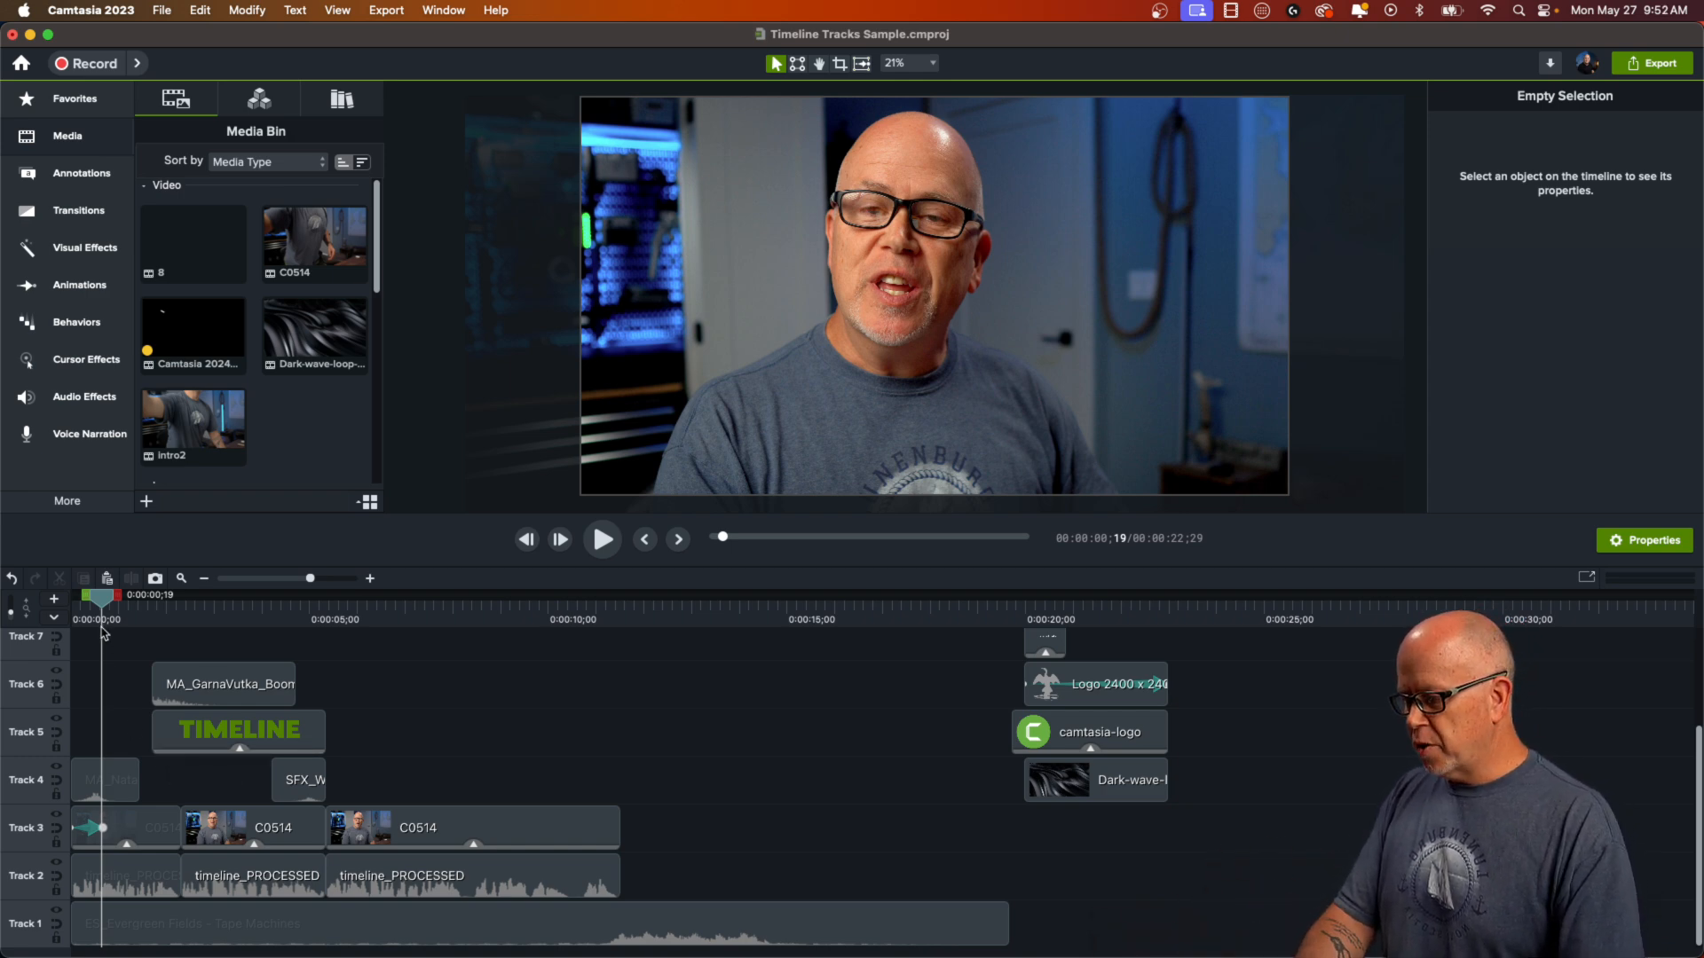
# - Play the first second of the timeline from the start to hear the opening sound effect on Track 4
pyautogui.moveTo(108, 602); pyautogui.dragTo(55, 608)
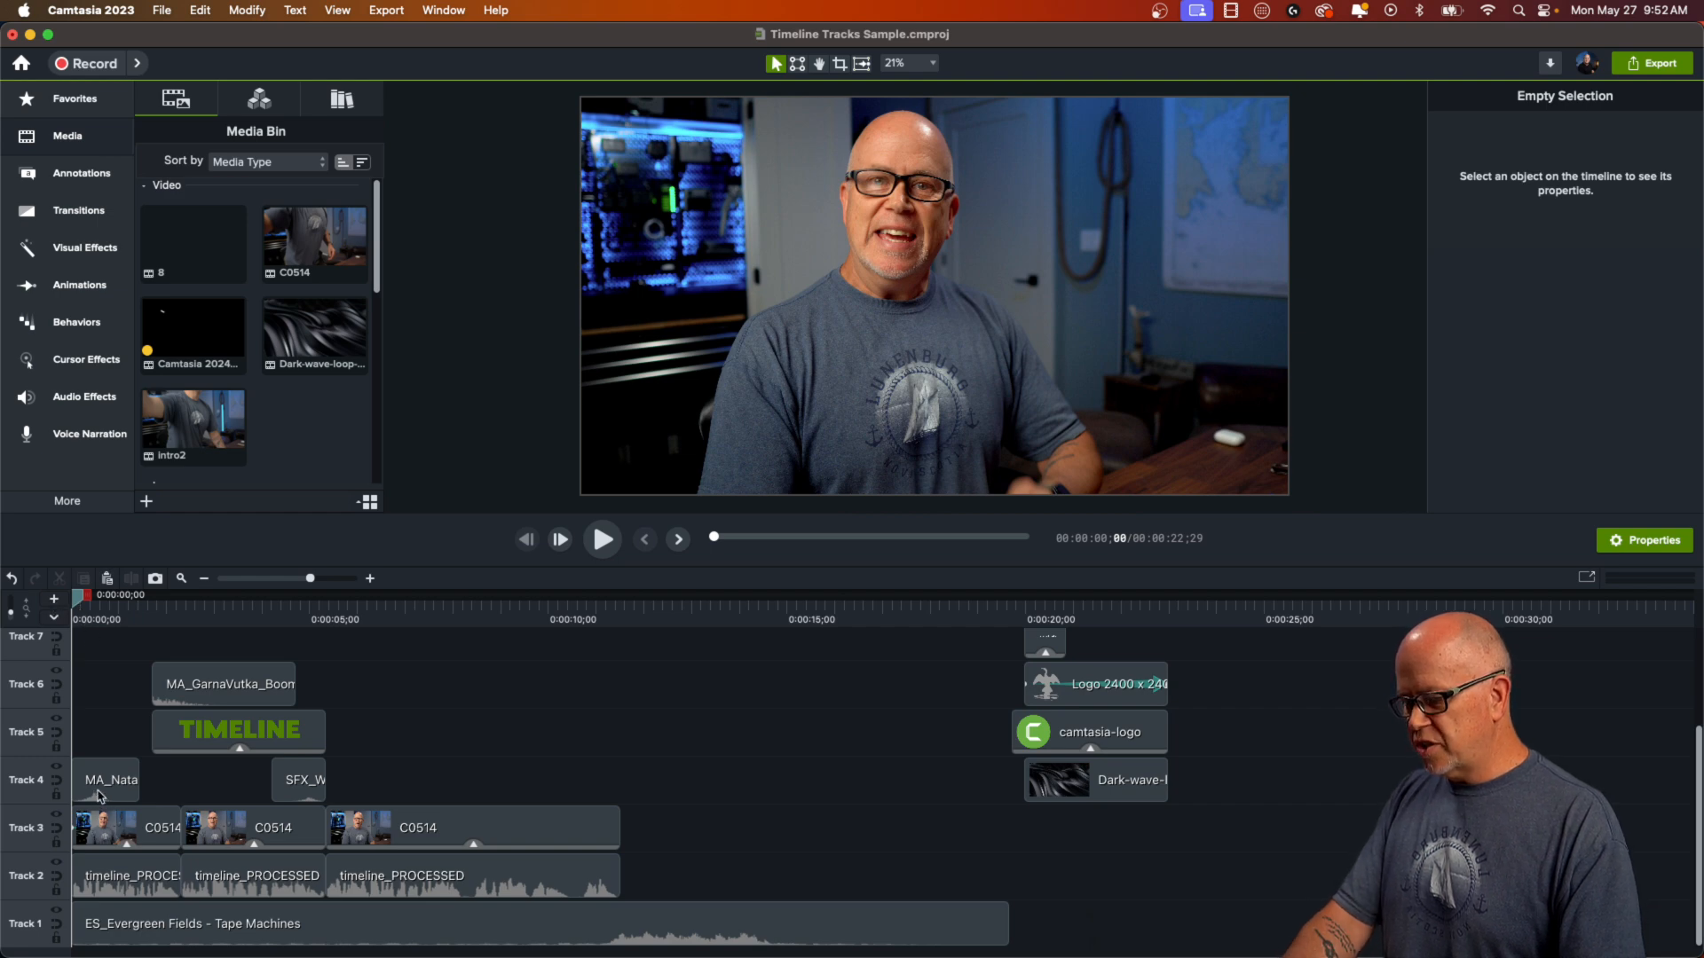
pyautogui.press('space')
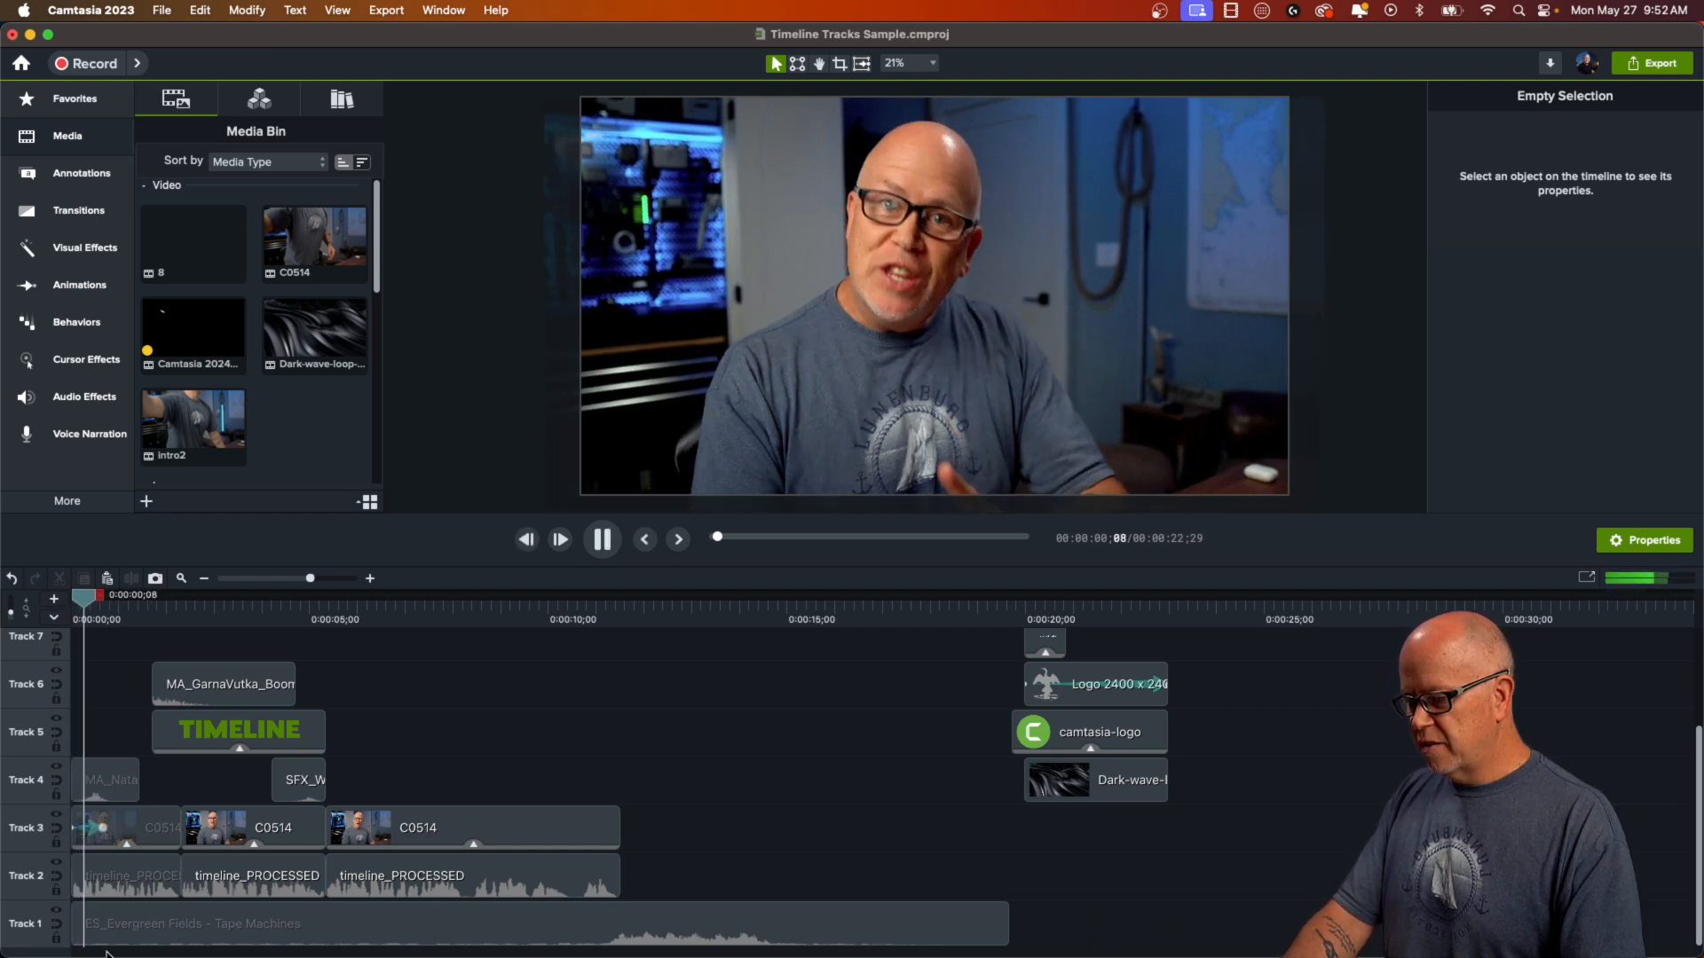
pyautogui.press('space')
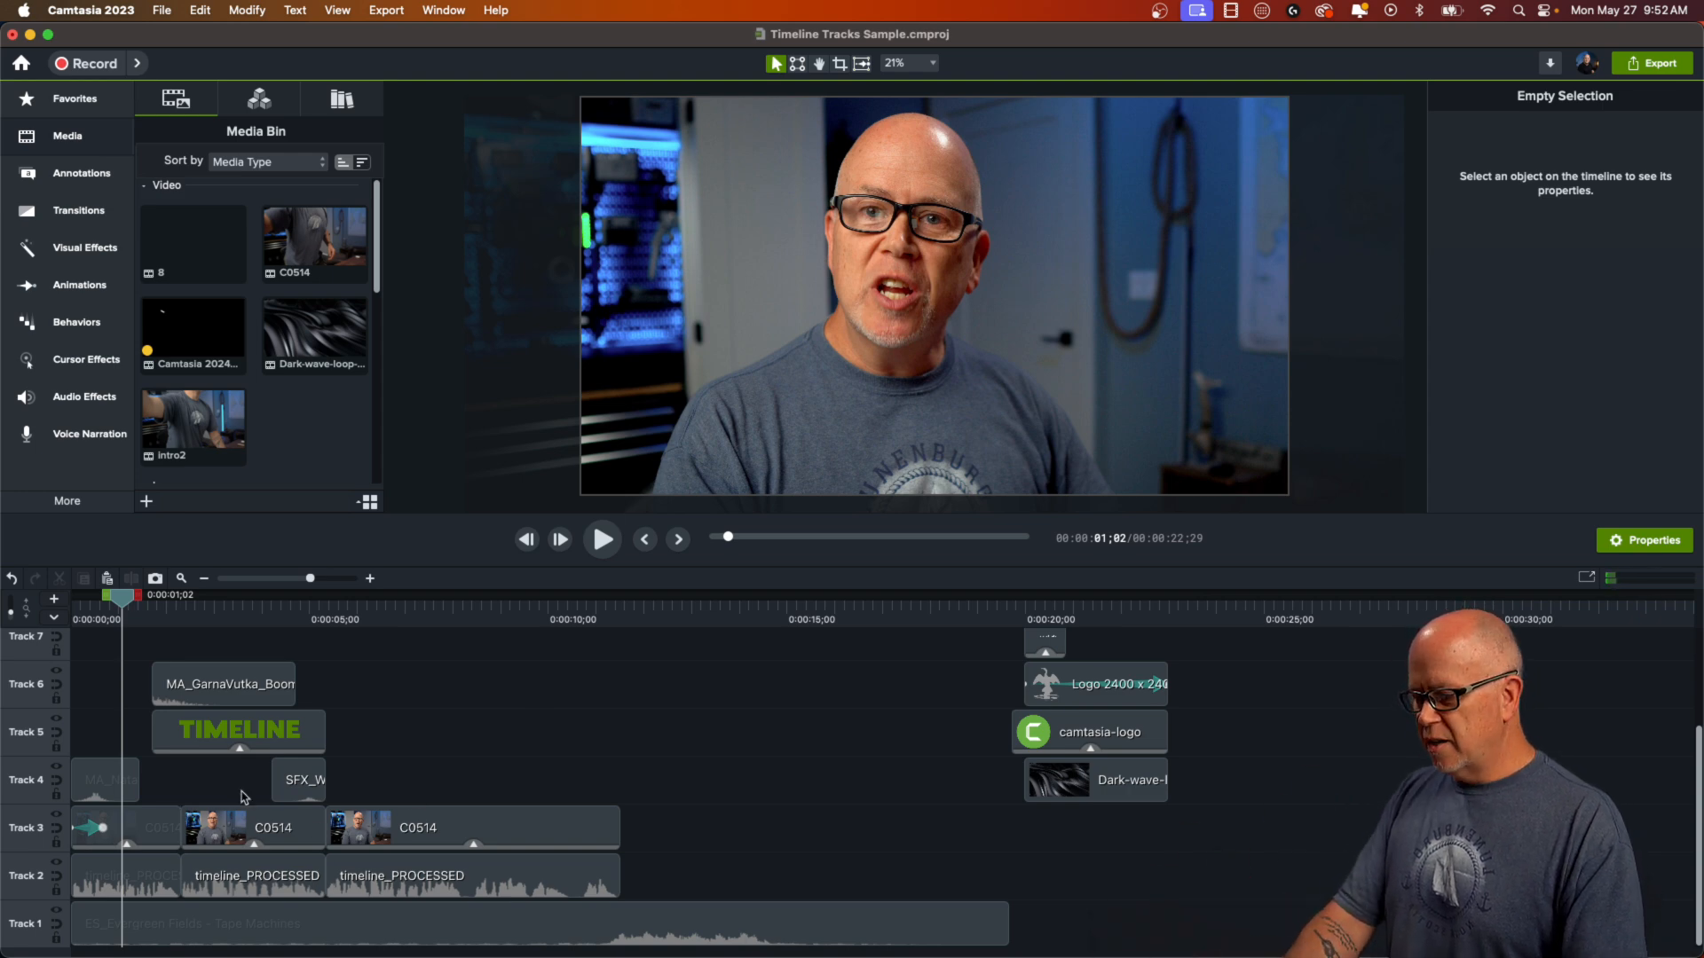
# - Inspect the boom sound on Track 6, the TIMELINE callout on Track 5 and the SFX_Woosh OUT clip on Track 4
pyautogui.click(201, 700)
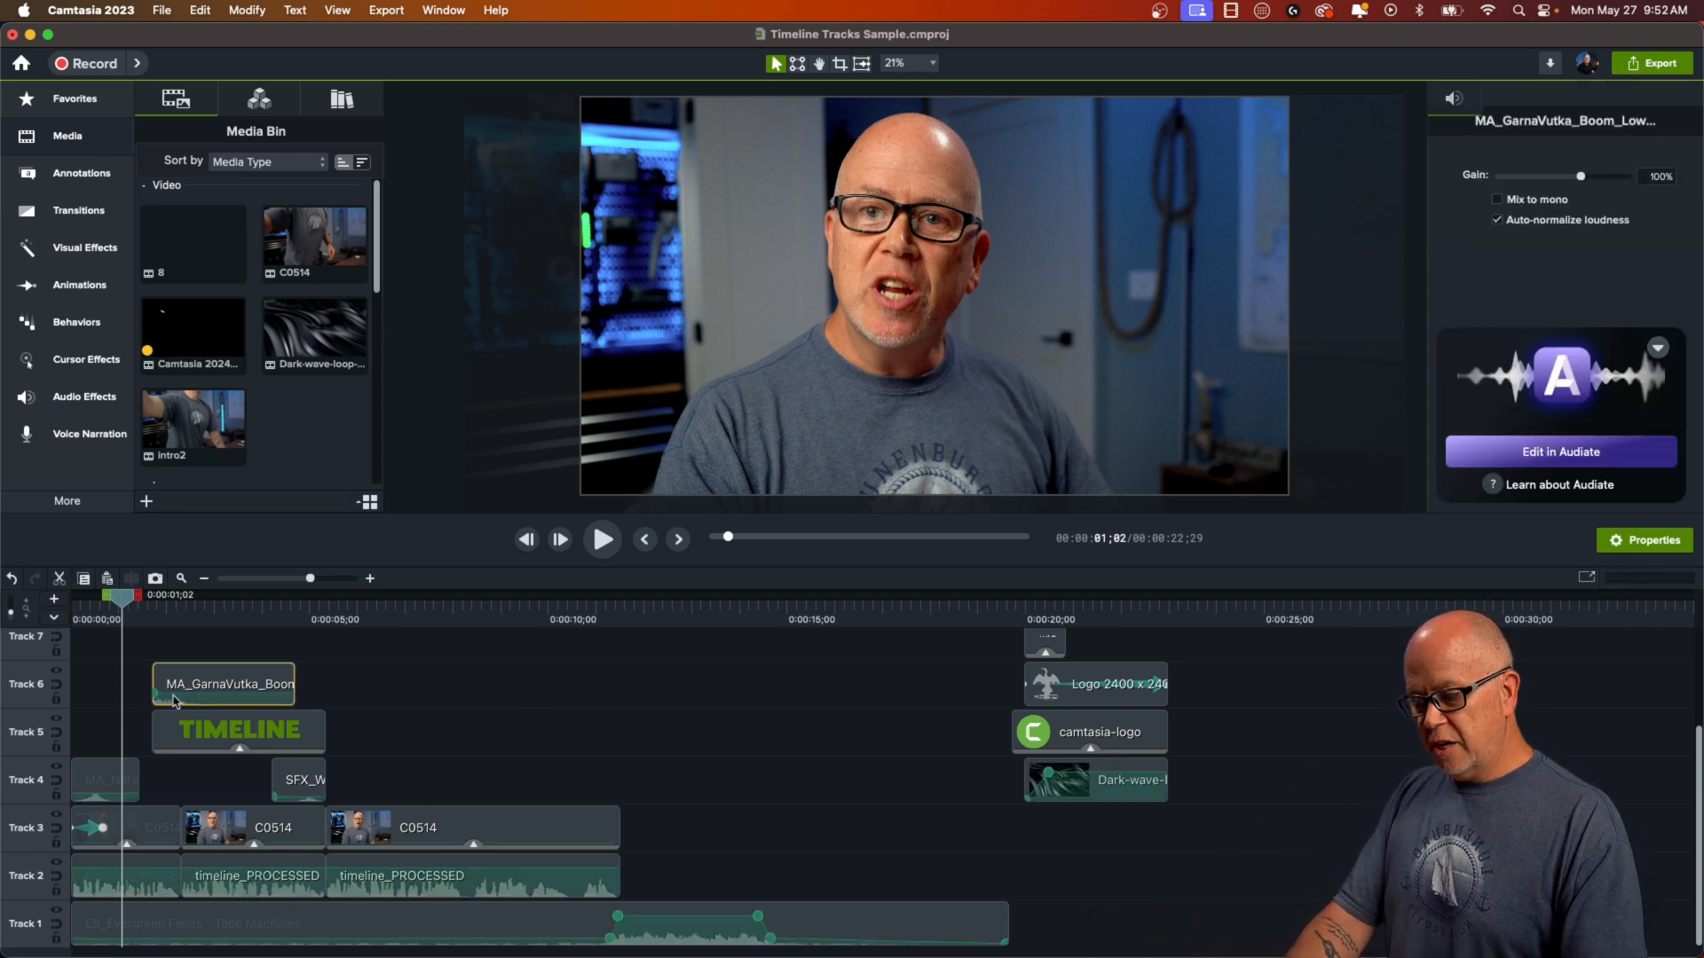
pyautogui.click(203, 741)
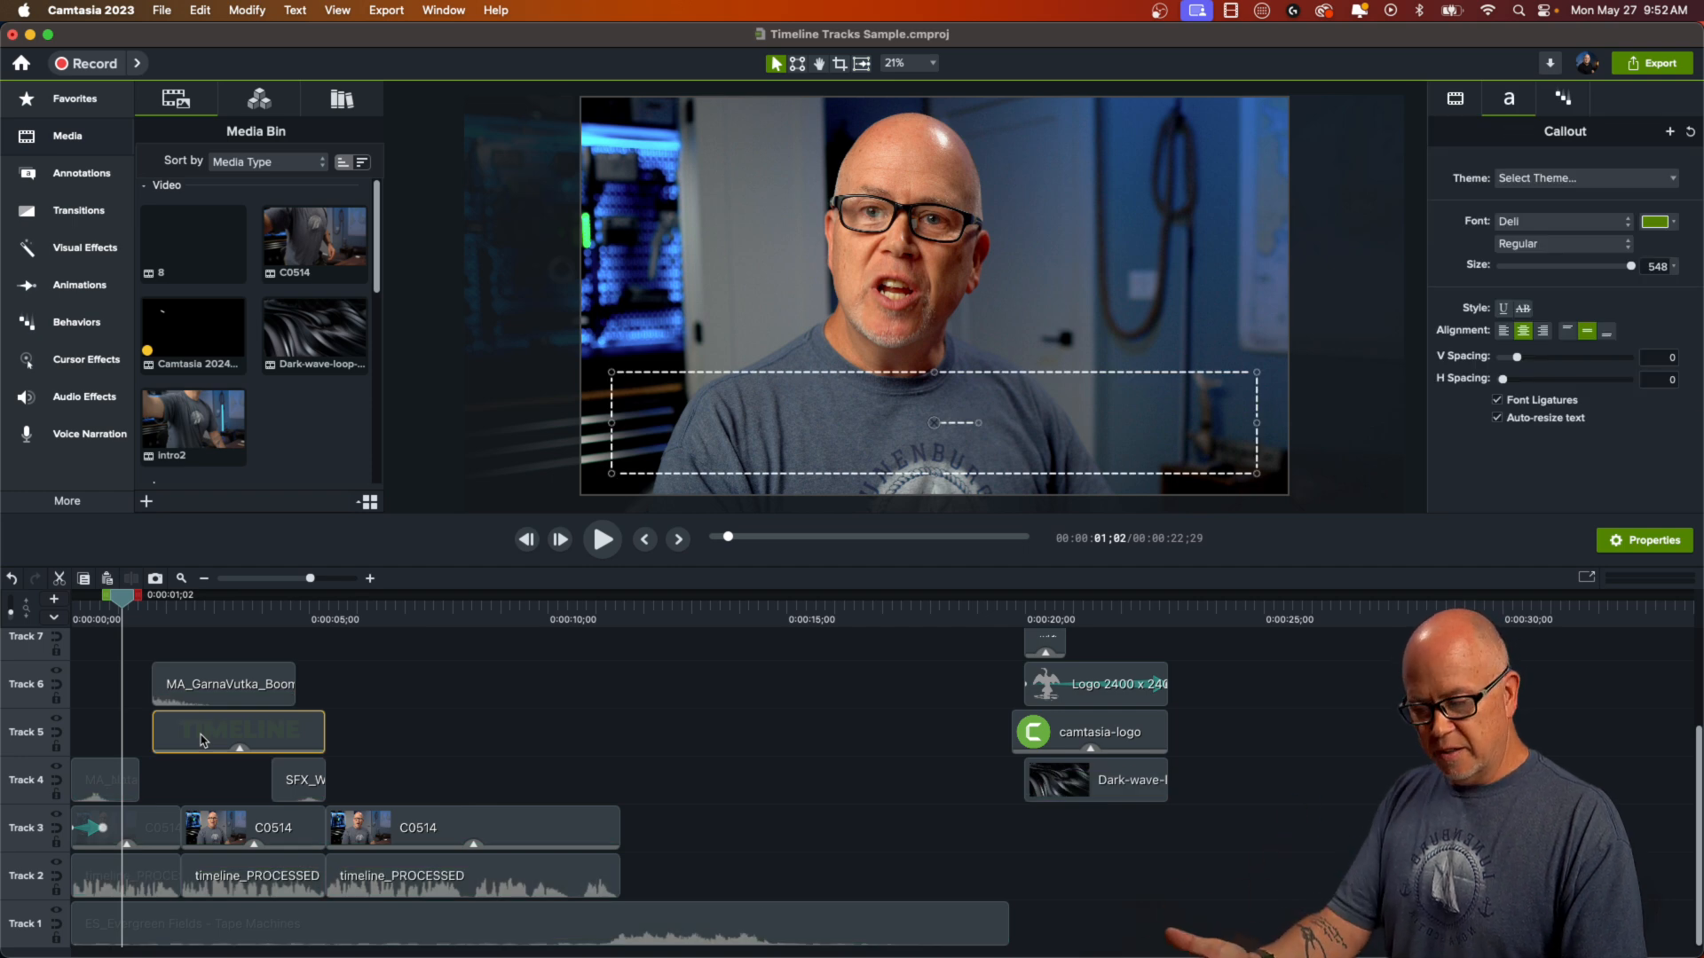
pyautogui.click(301, 786)
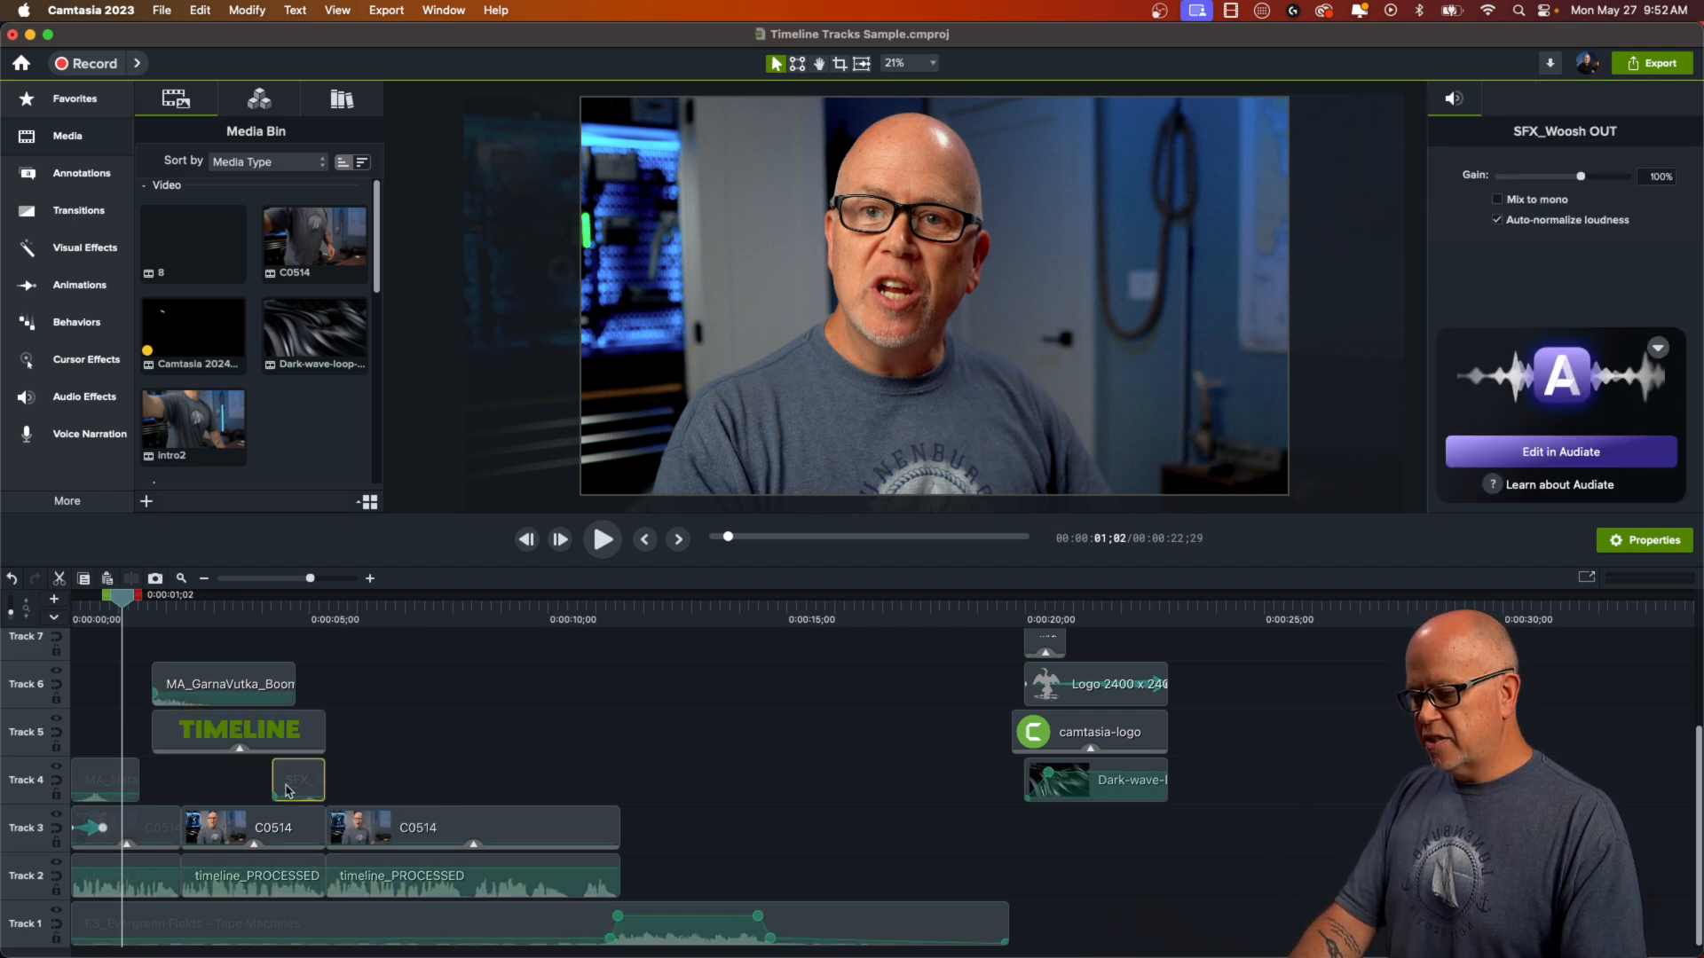
# - Play the timeline from the beginning to just past the end of the TIMELINE callout, to about 0:00:05;14
pyautogui.moveTo(127, 607); pyautogui.dragTo(76, 607)
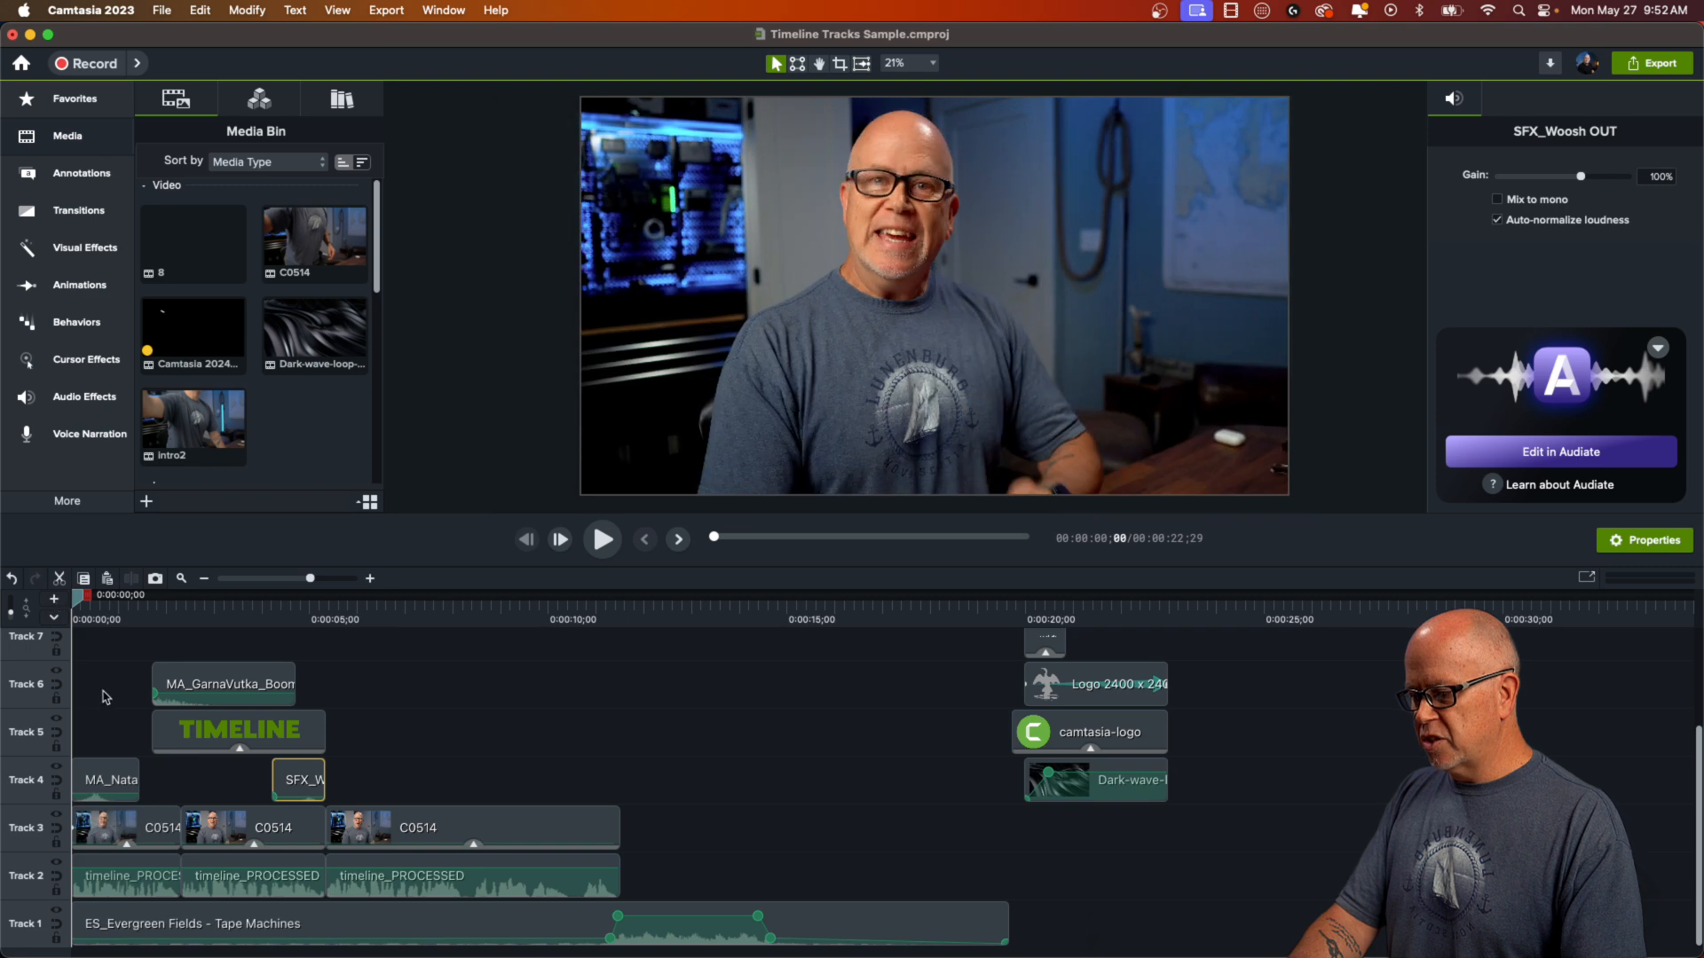
pyautogui.click(107, 699)
pyautogui.press('space')
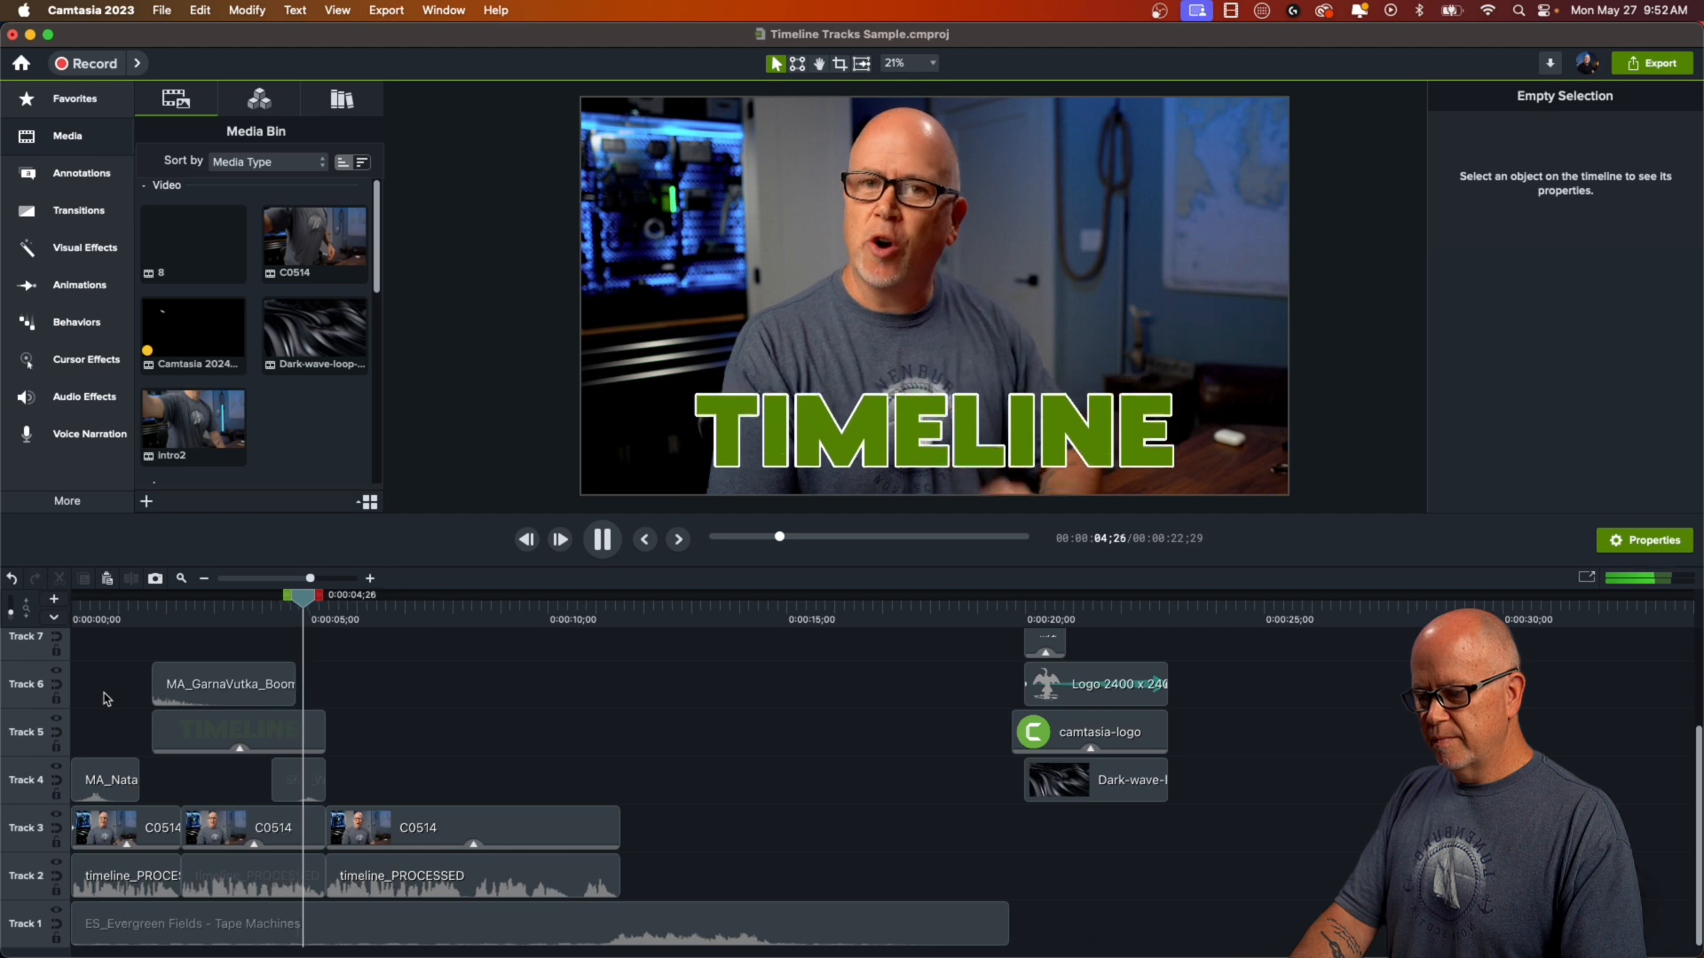
pyautogui.press('space')
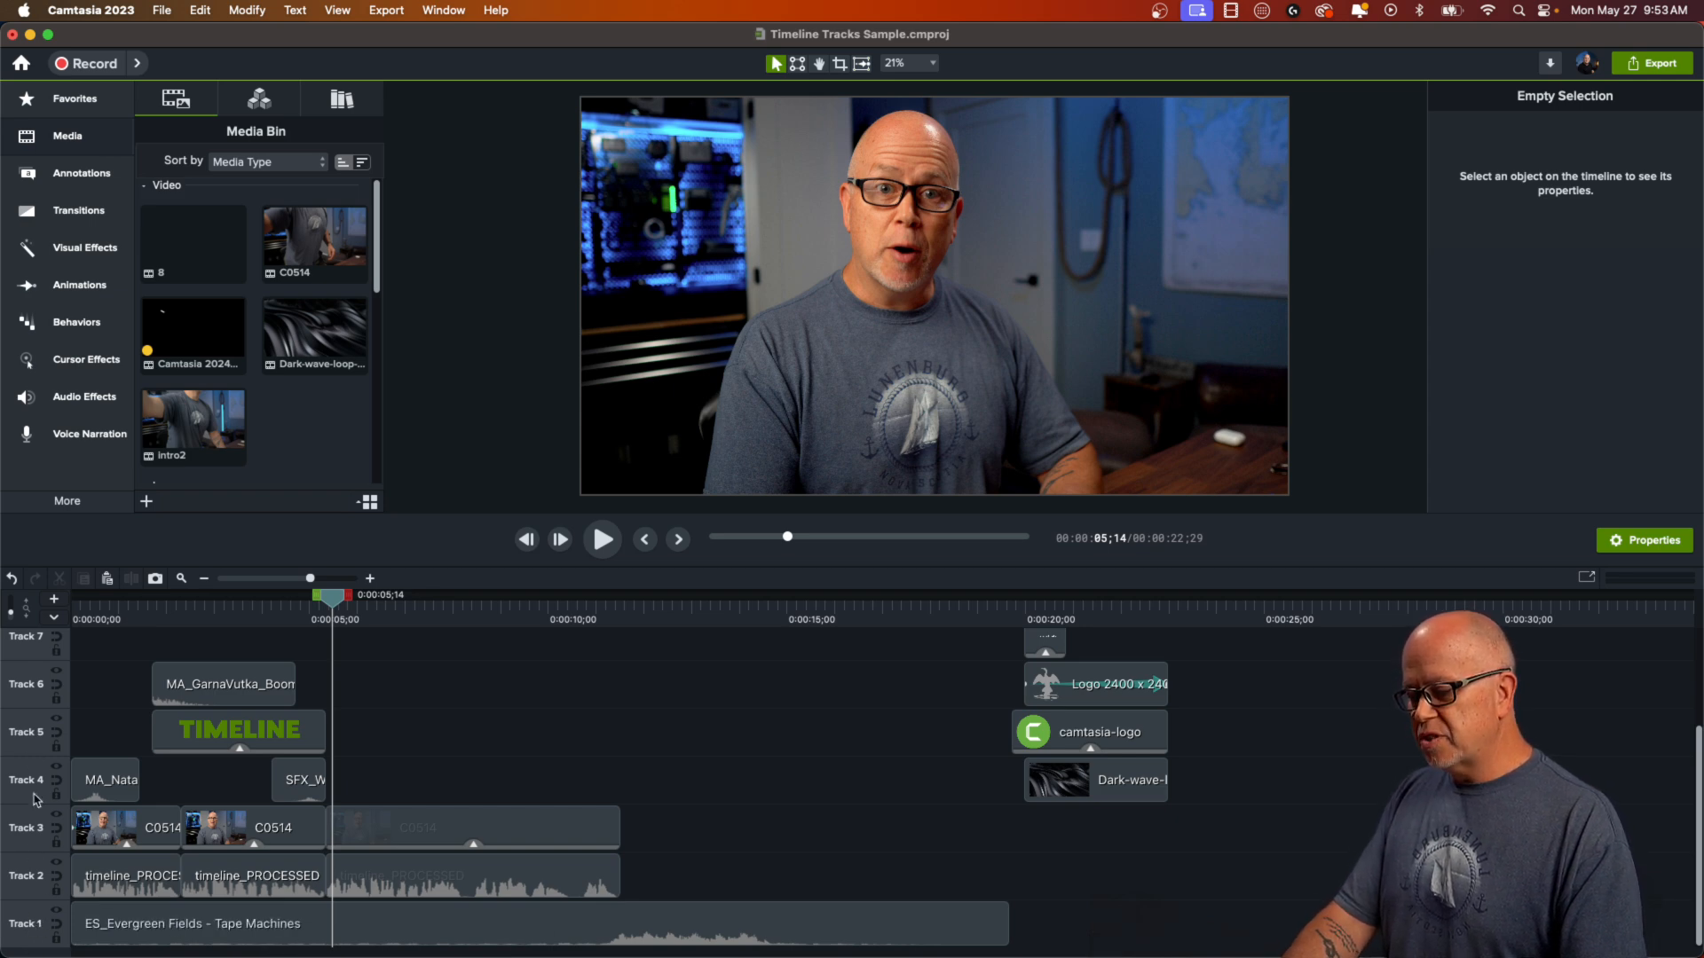
pyautogui.doubleClick(27, 923)
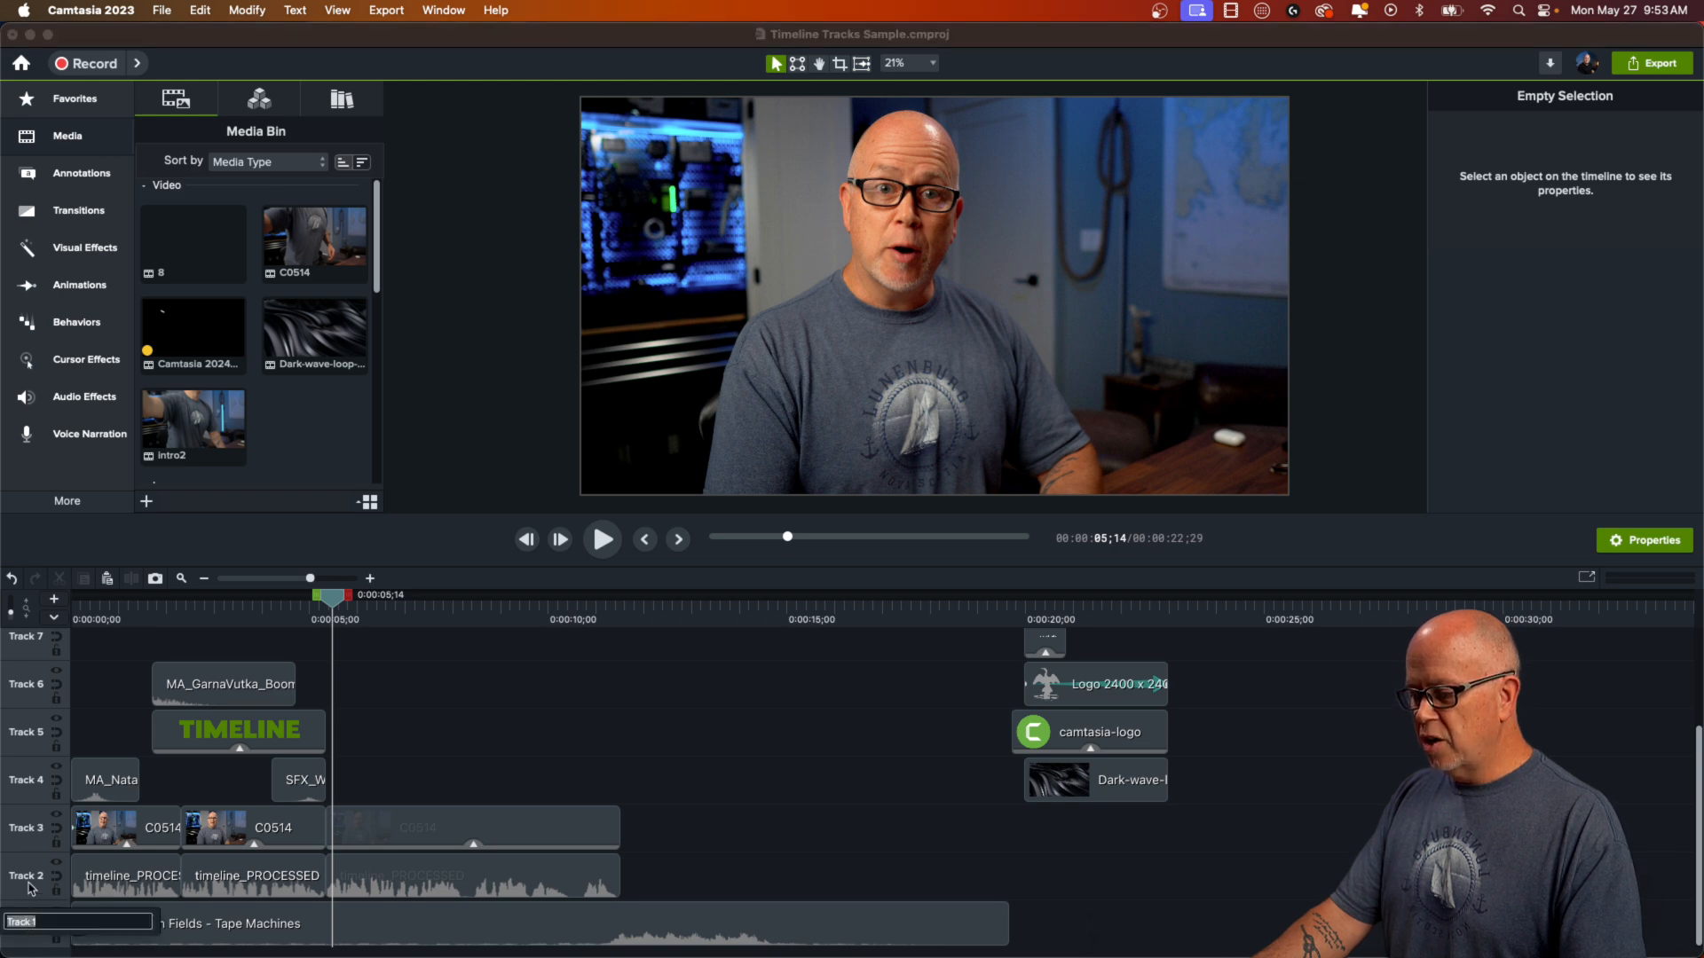
pyautogui.click(31, 890)
pyautogui.rightClick(32, 925)
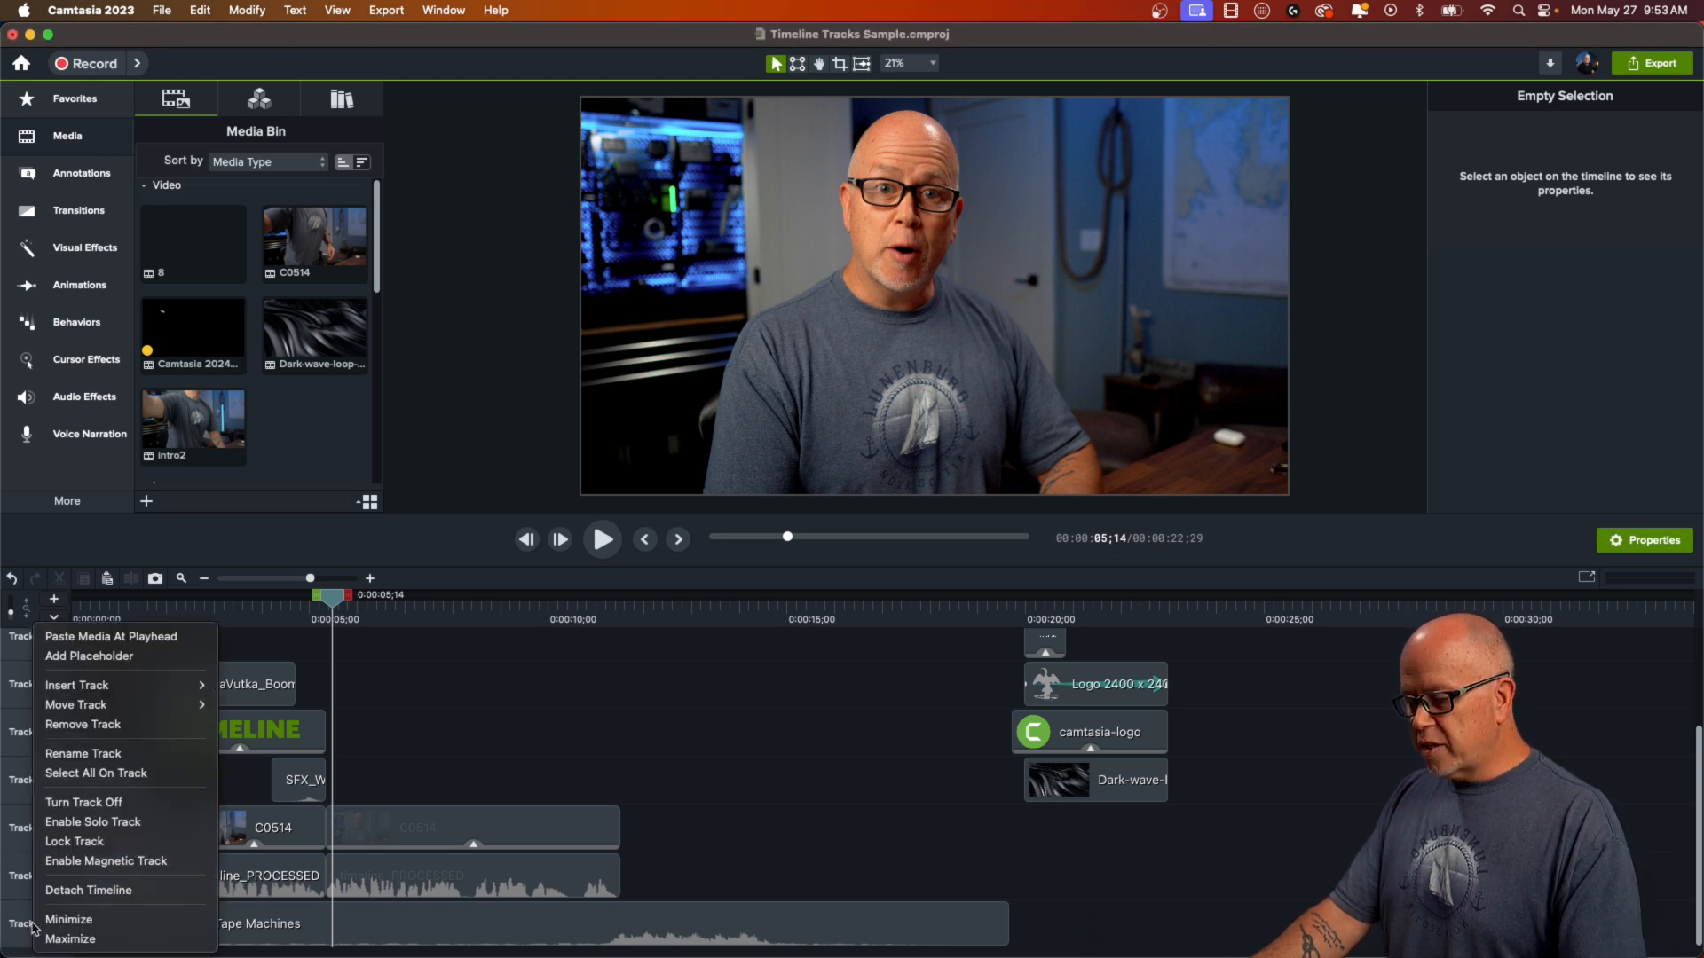
pyautogui.moveTo(148, 696)
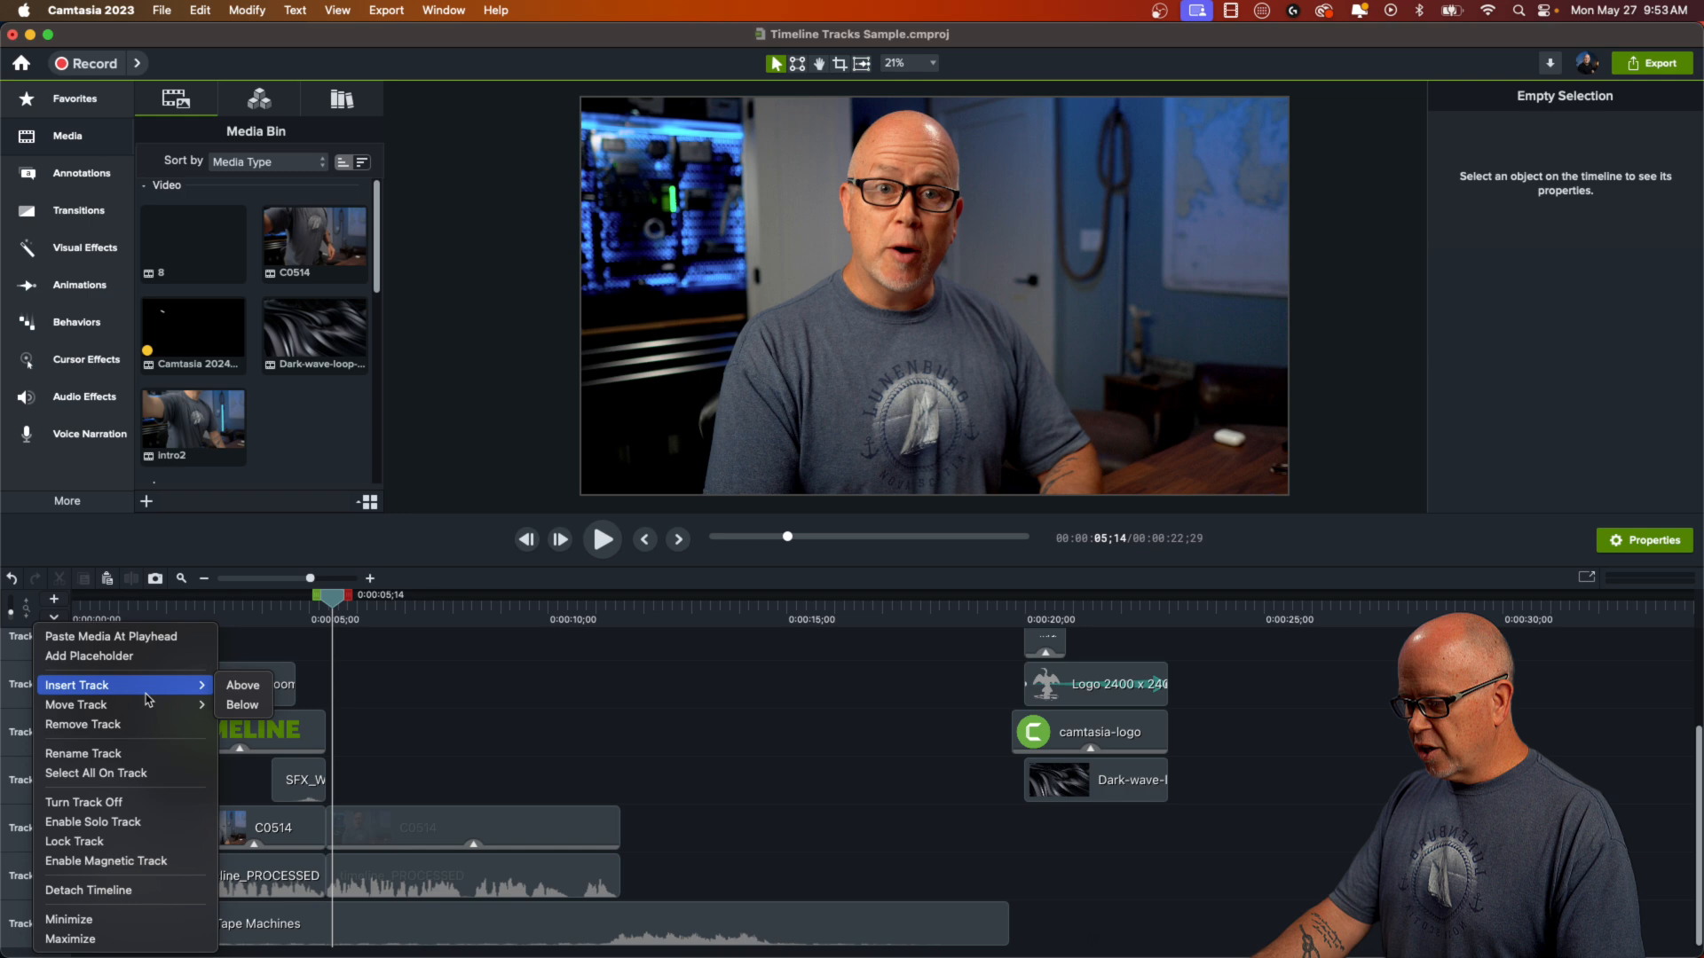
pyautogui.click(97, 761)
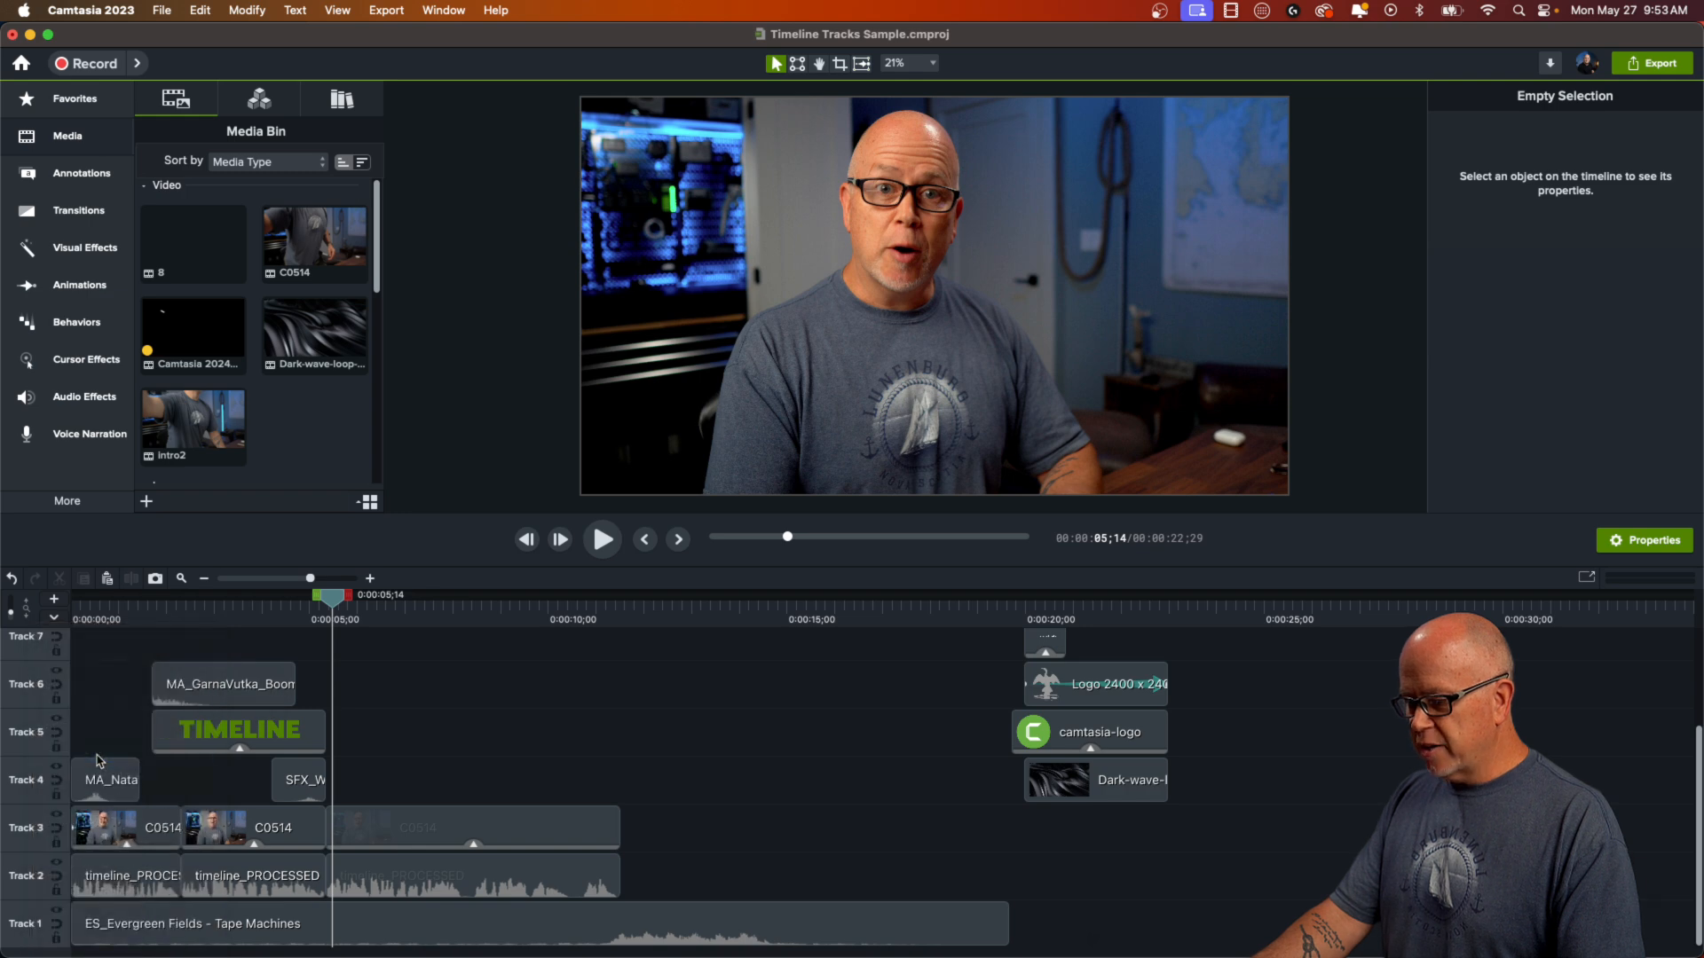
pyautogui.click(32, 899)
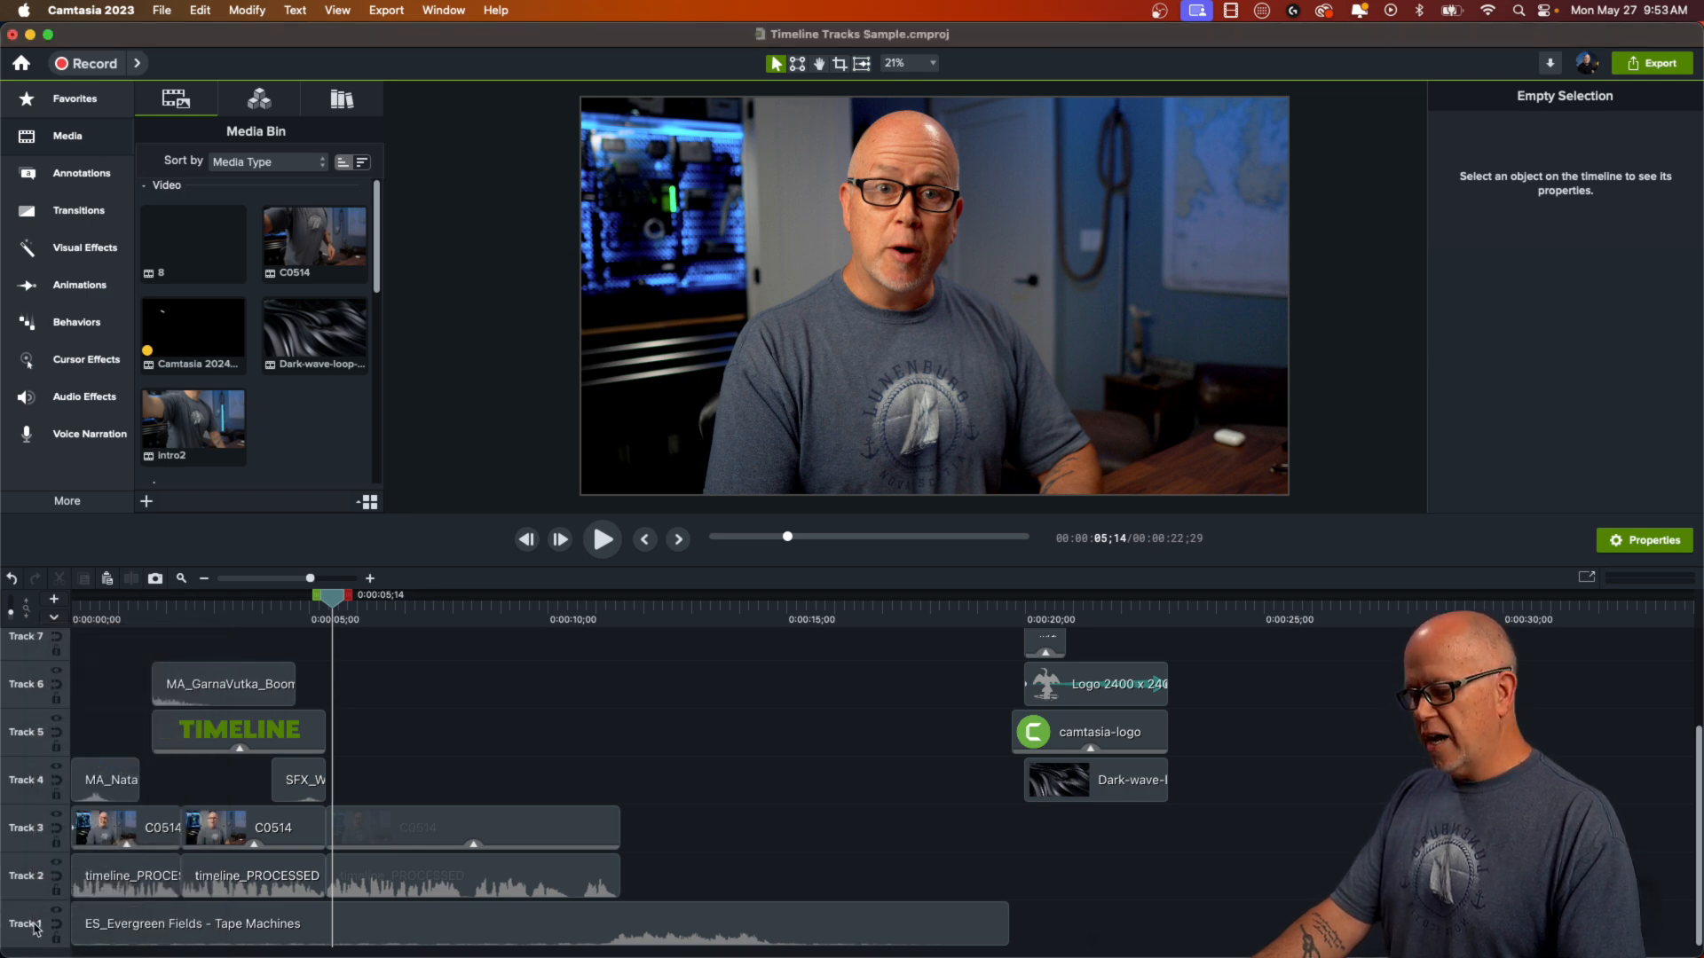
# - Rename Track 1, which holds the background song, as Music
pyautogui.doubleClick(35, 926)
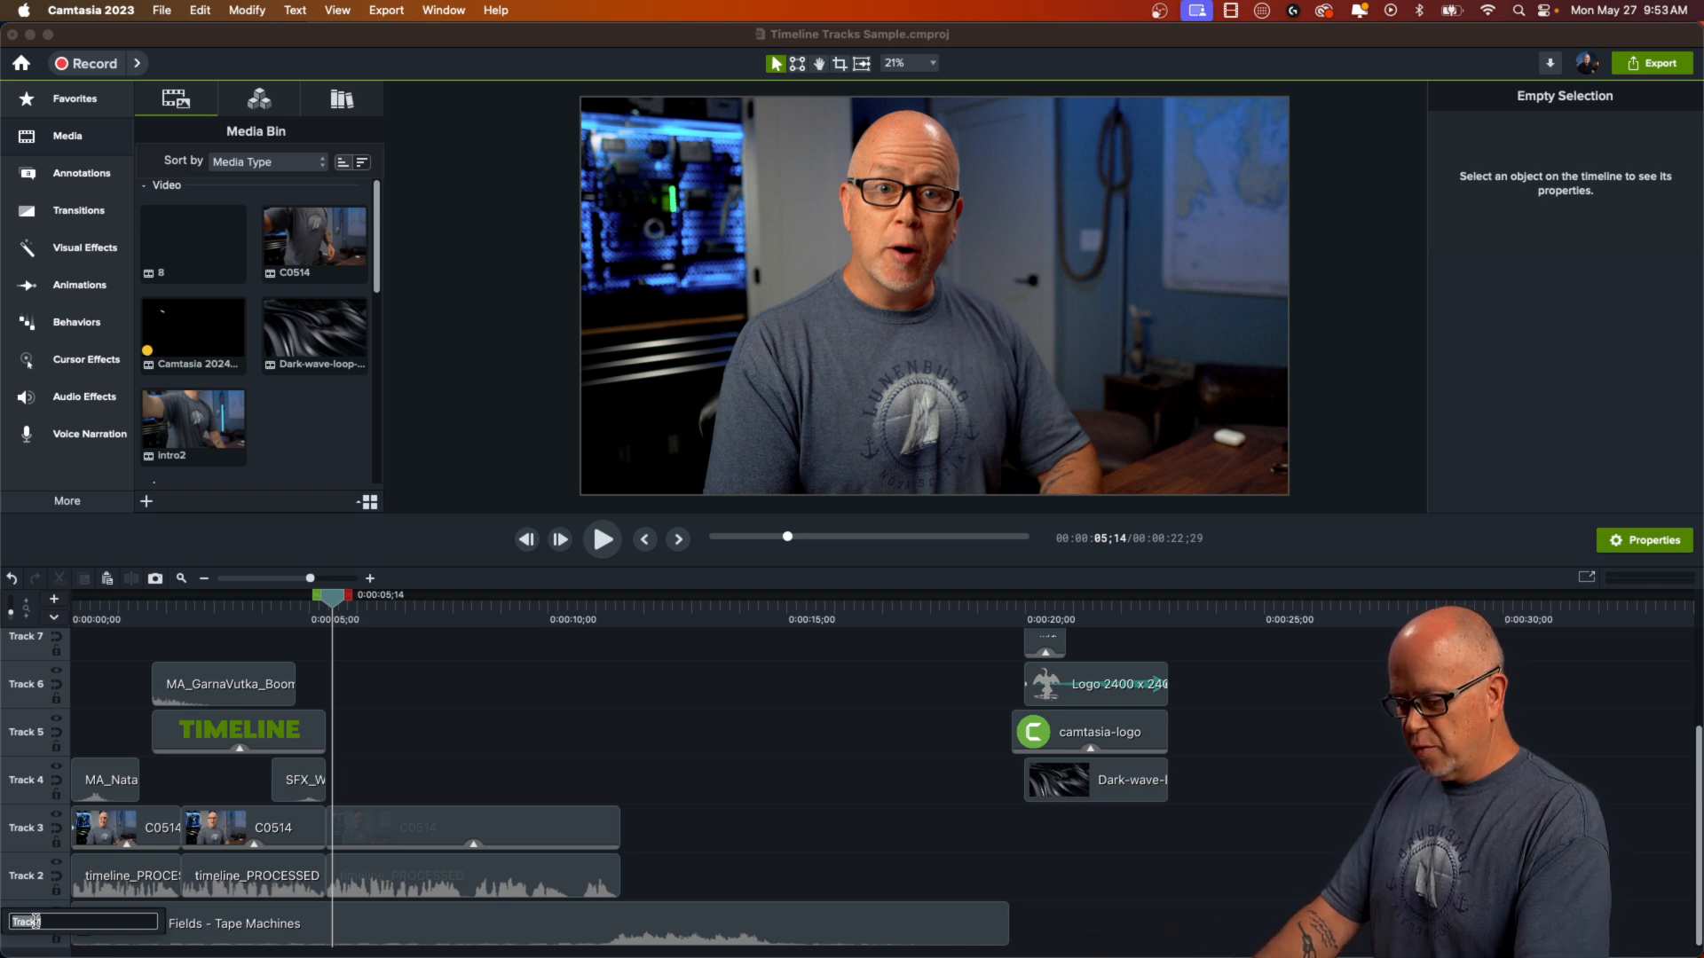
pyautogui.write('Mus')
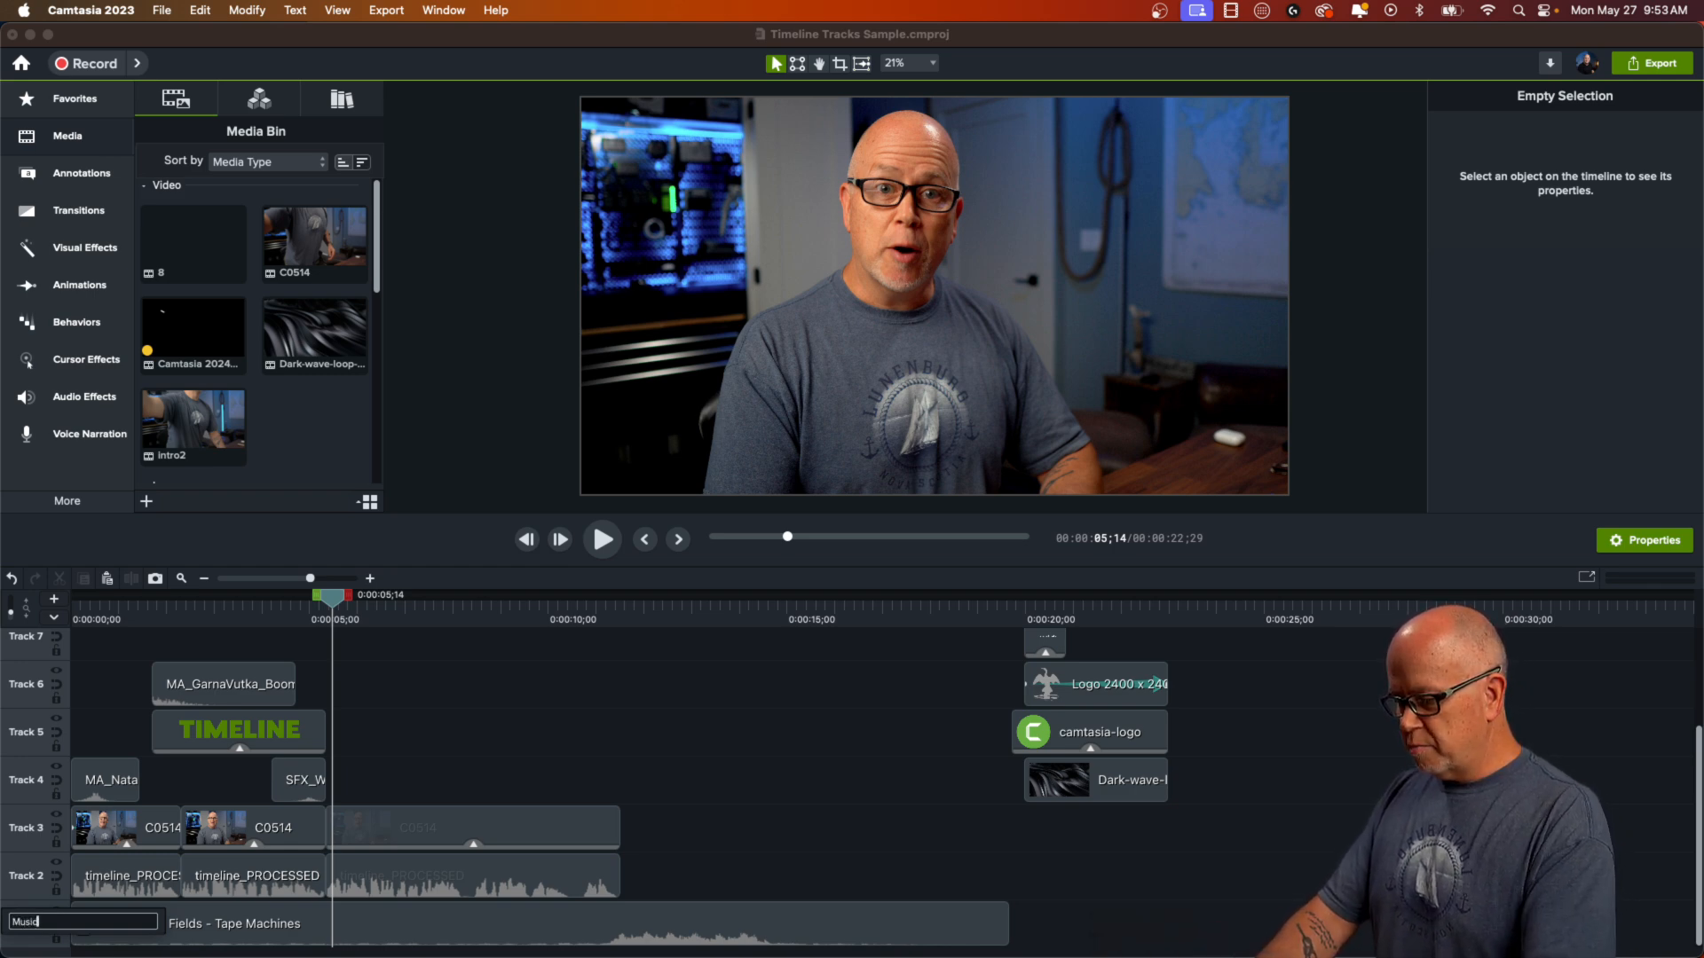
pyautogui.write('ic')
pyautogui.press('Return')
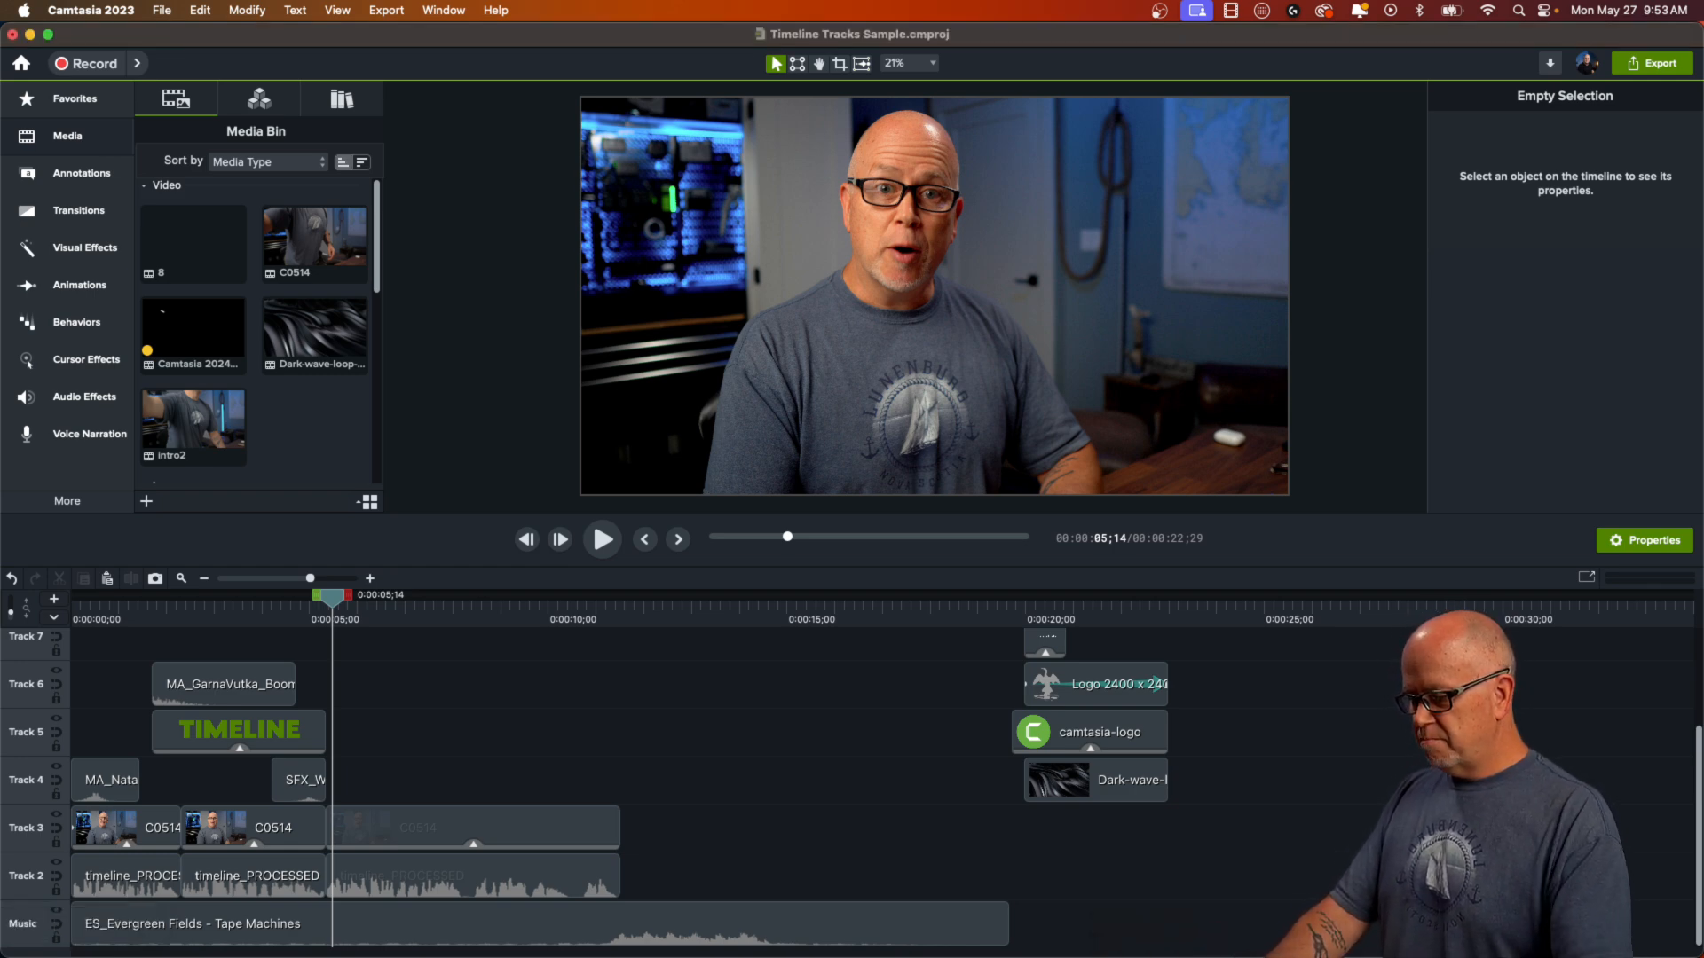
# - Rename Track 2 as Voiceover Audio and widen the track header column until the full name fits
pyautogui.doubleClick(26, 880)
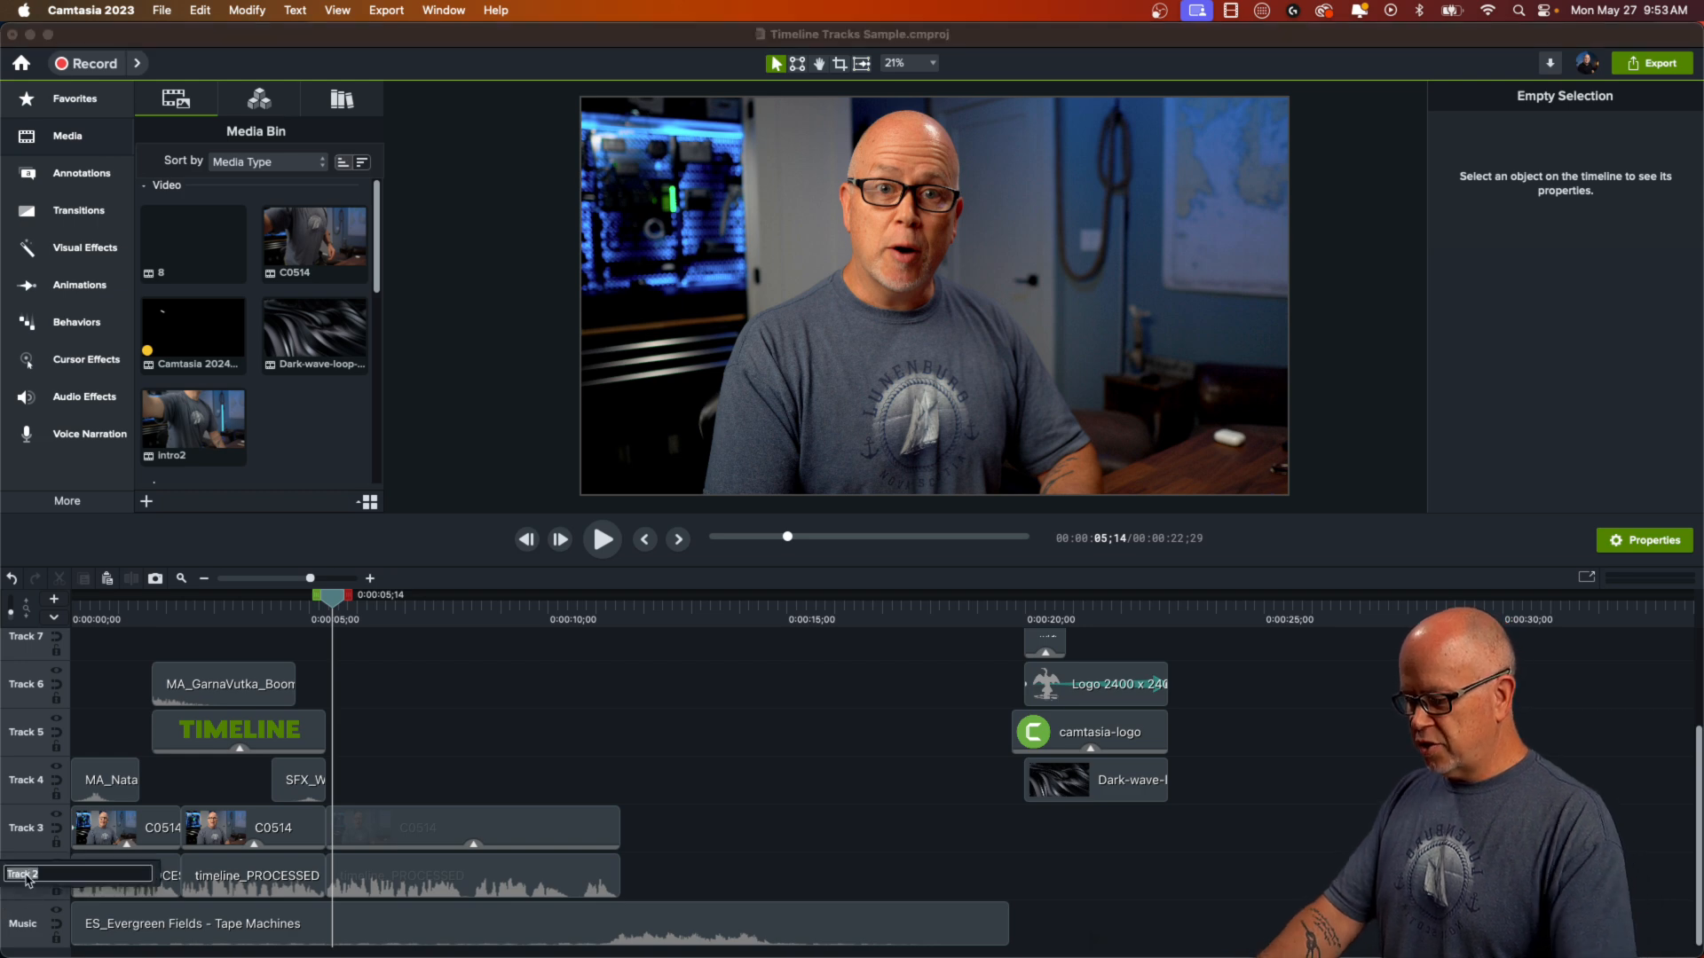
pyautogui.write('Voice')
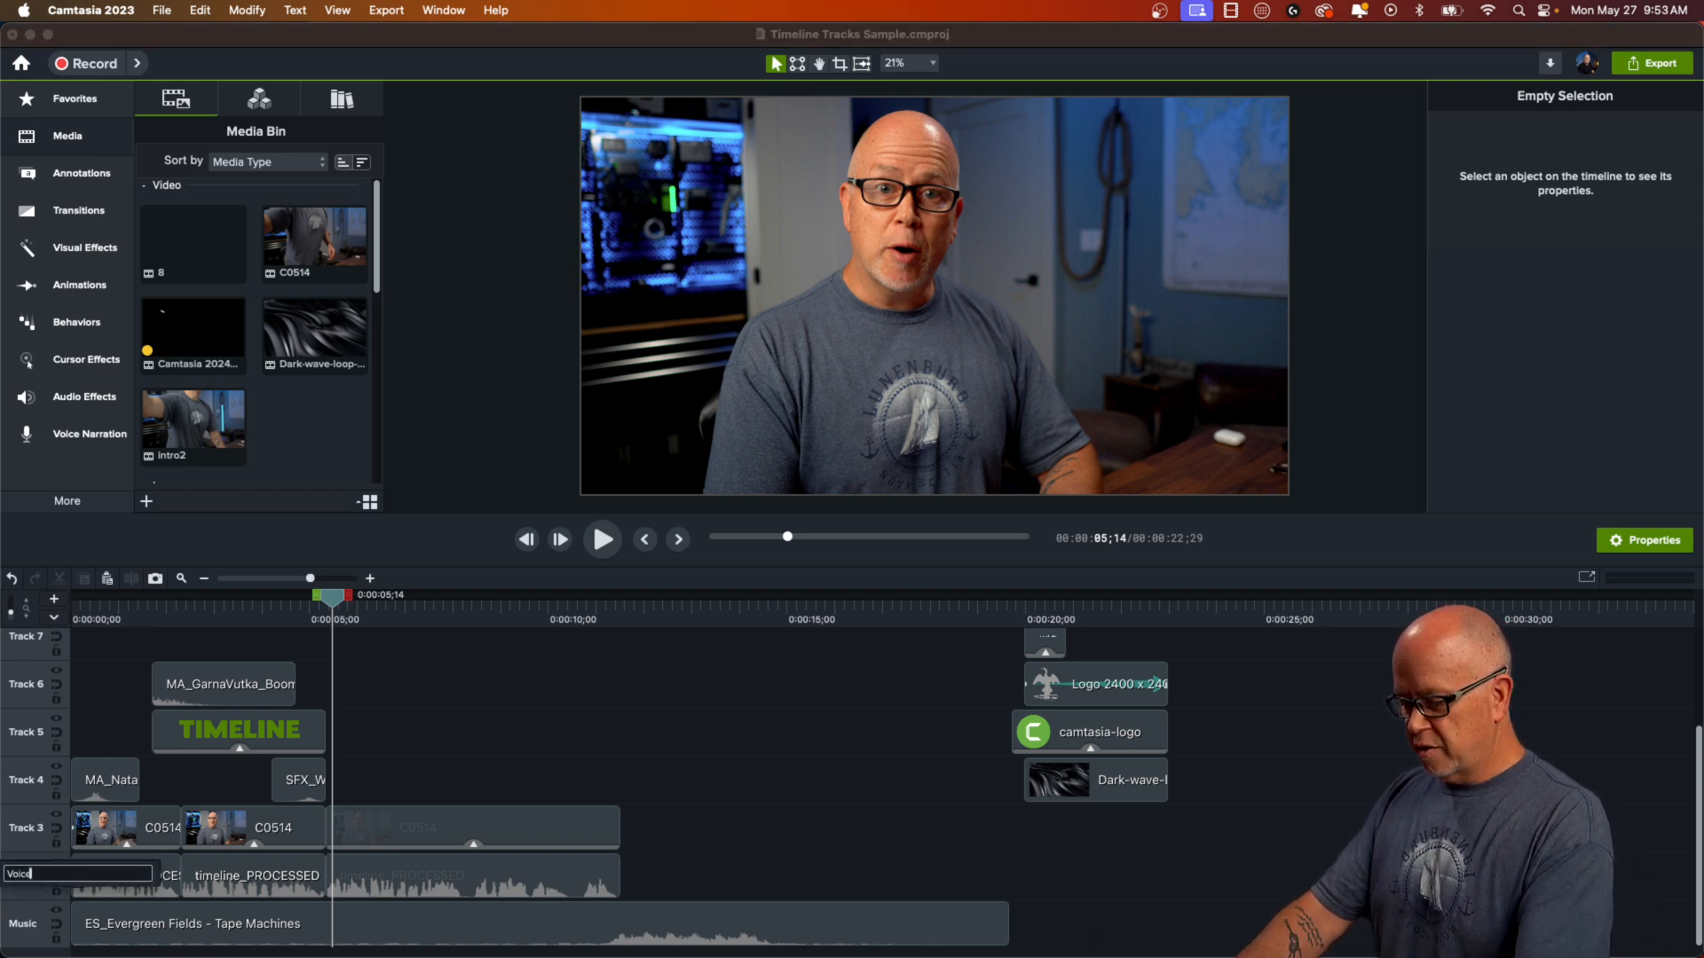
pyautogui.write('over Auyd')
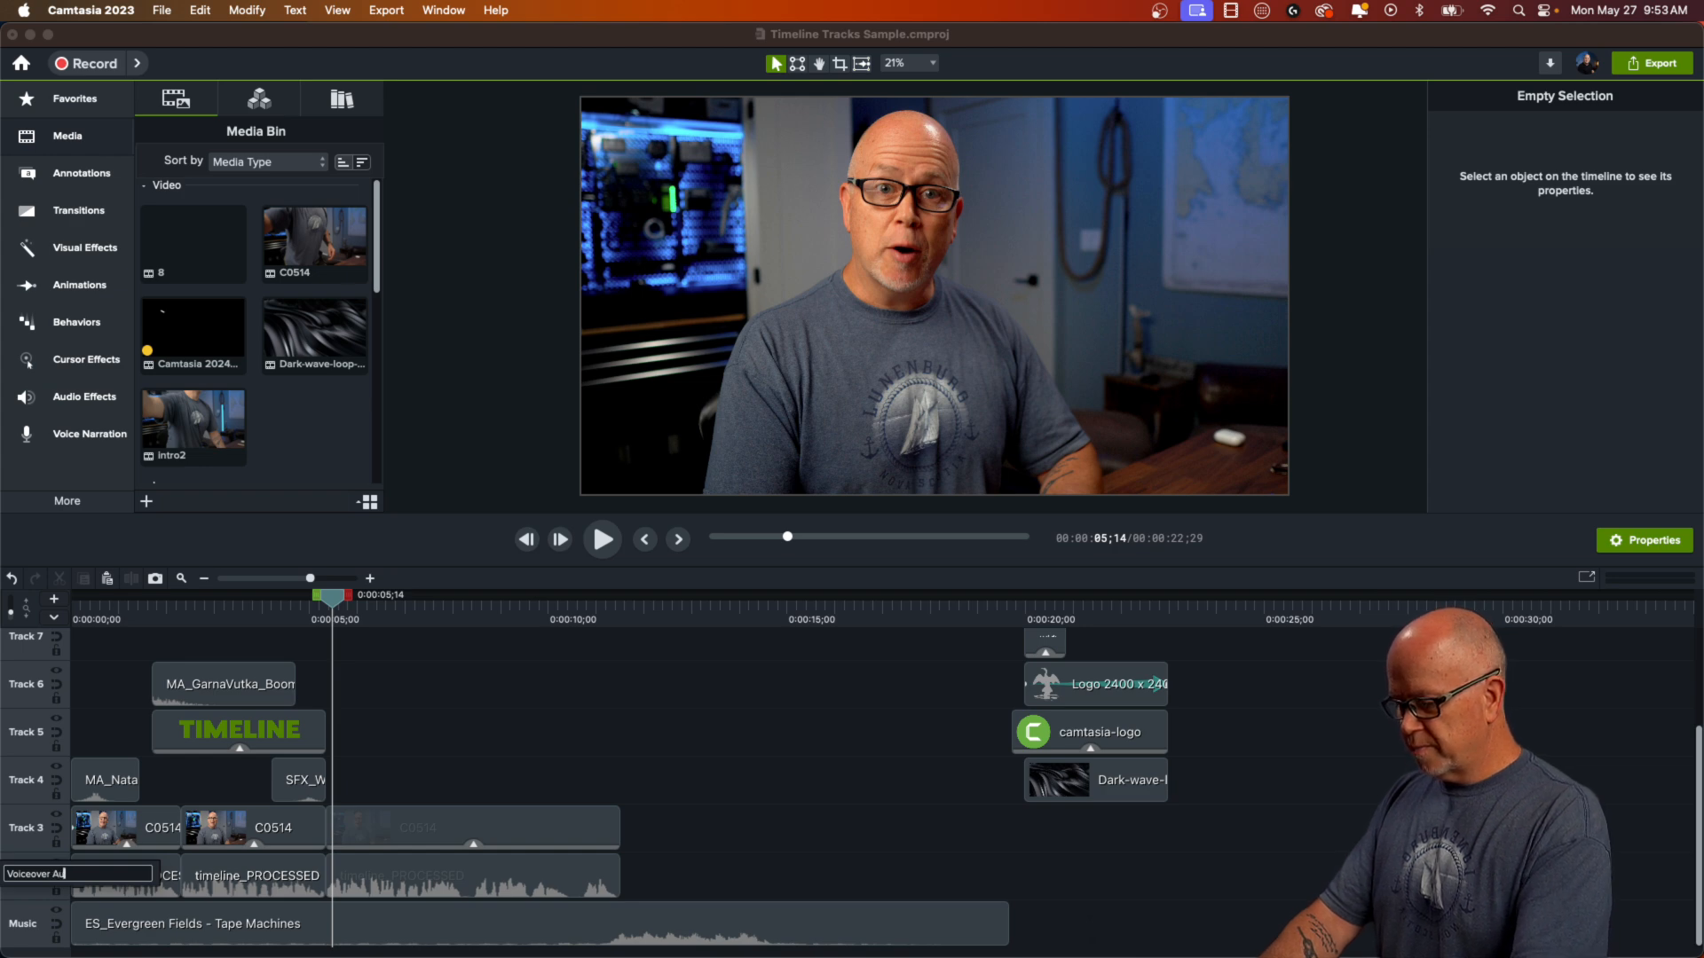
pyautogui.press('Return')
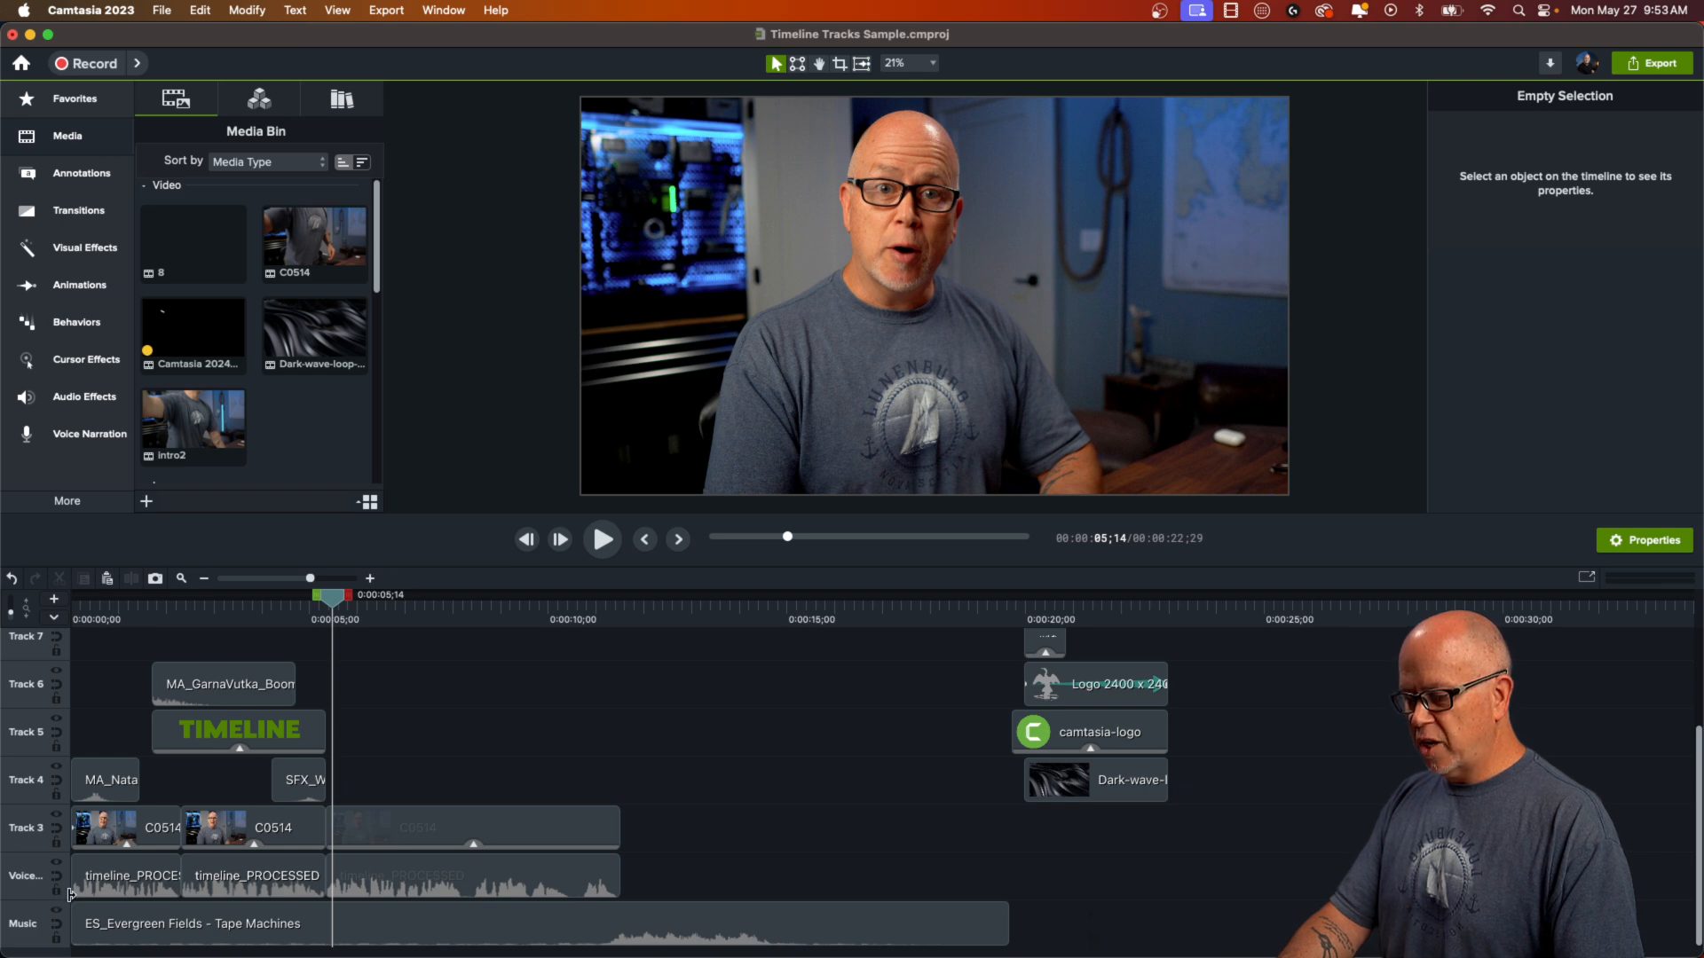
pyautogui.moveTo(69, 894); pyautogui.dragTo(119, 924)
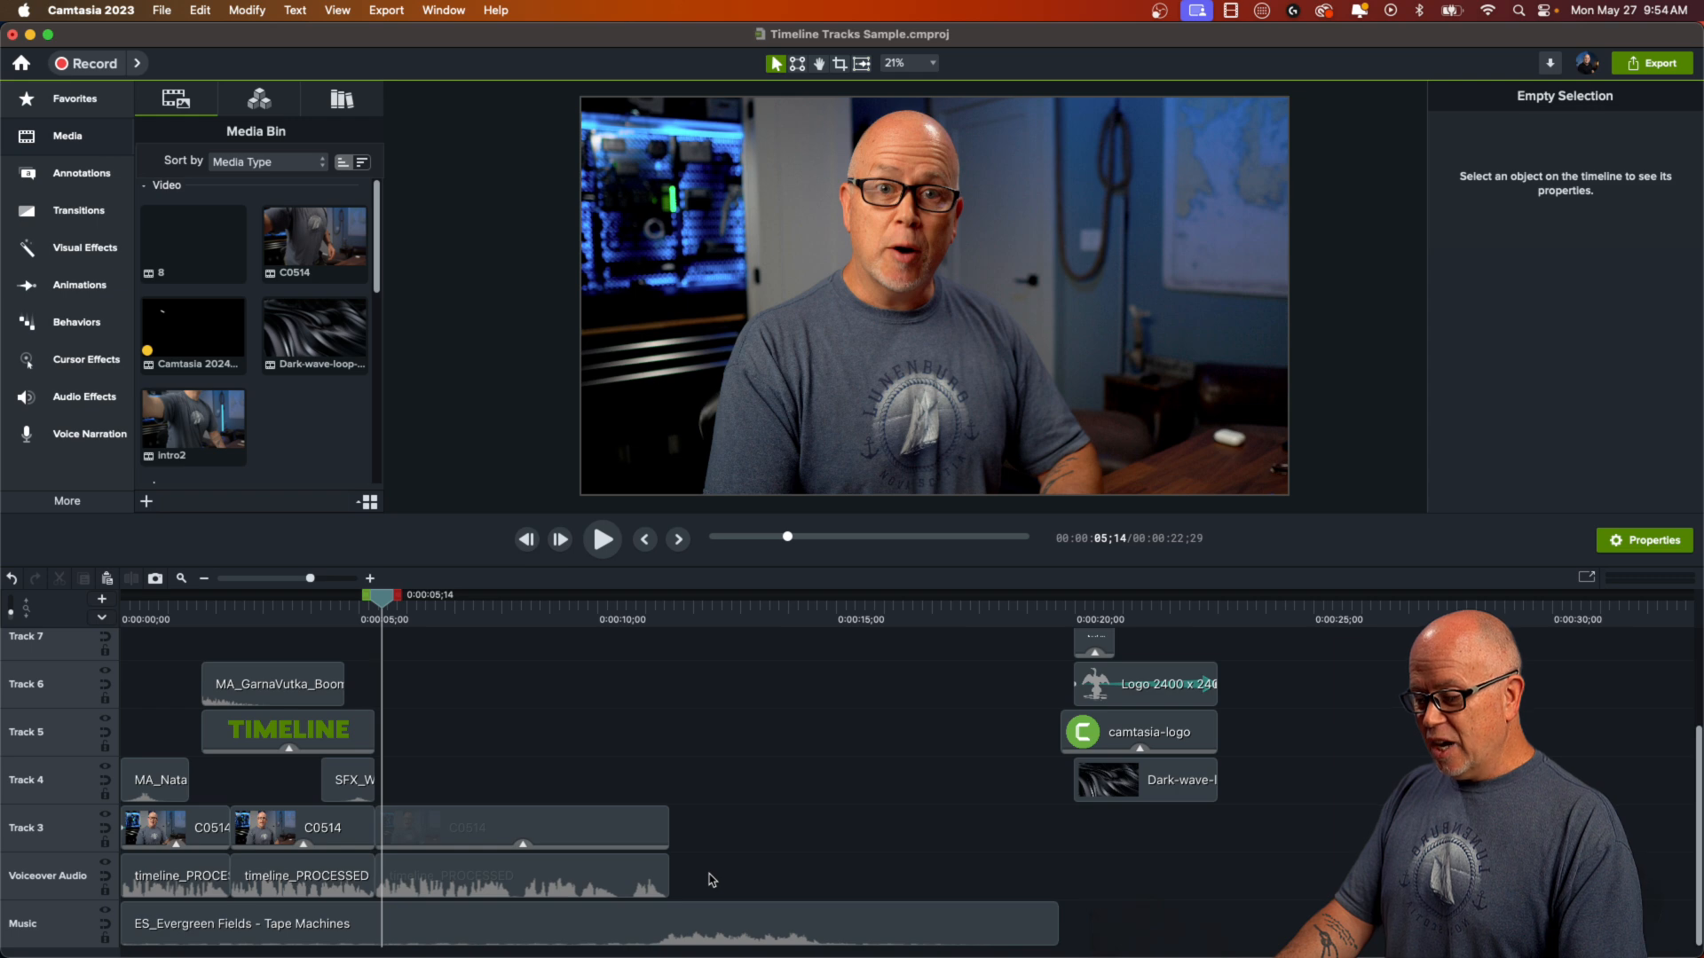
# - Move all opening clips above the Music track up by one track, emptying the Voiceover Audio track
pyautogui.moveTo(710, 878); pyautogui.dragTo(153, 673)
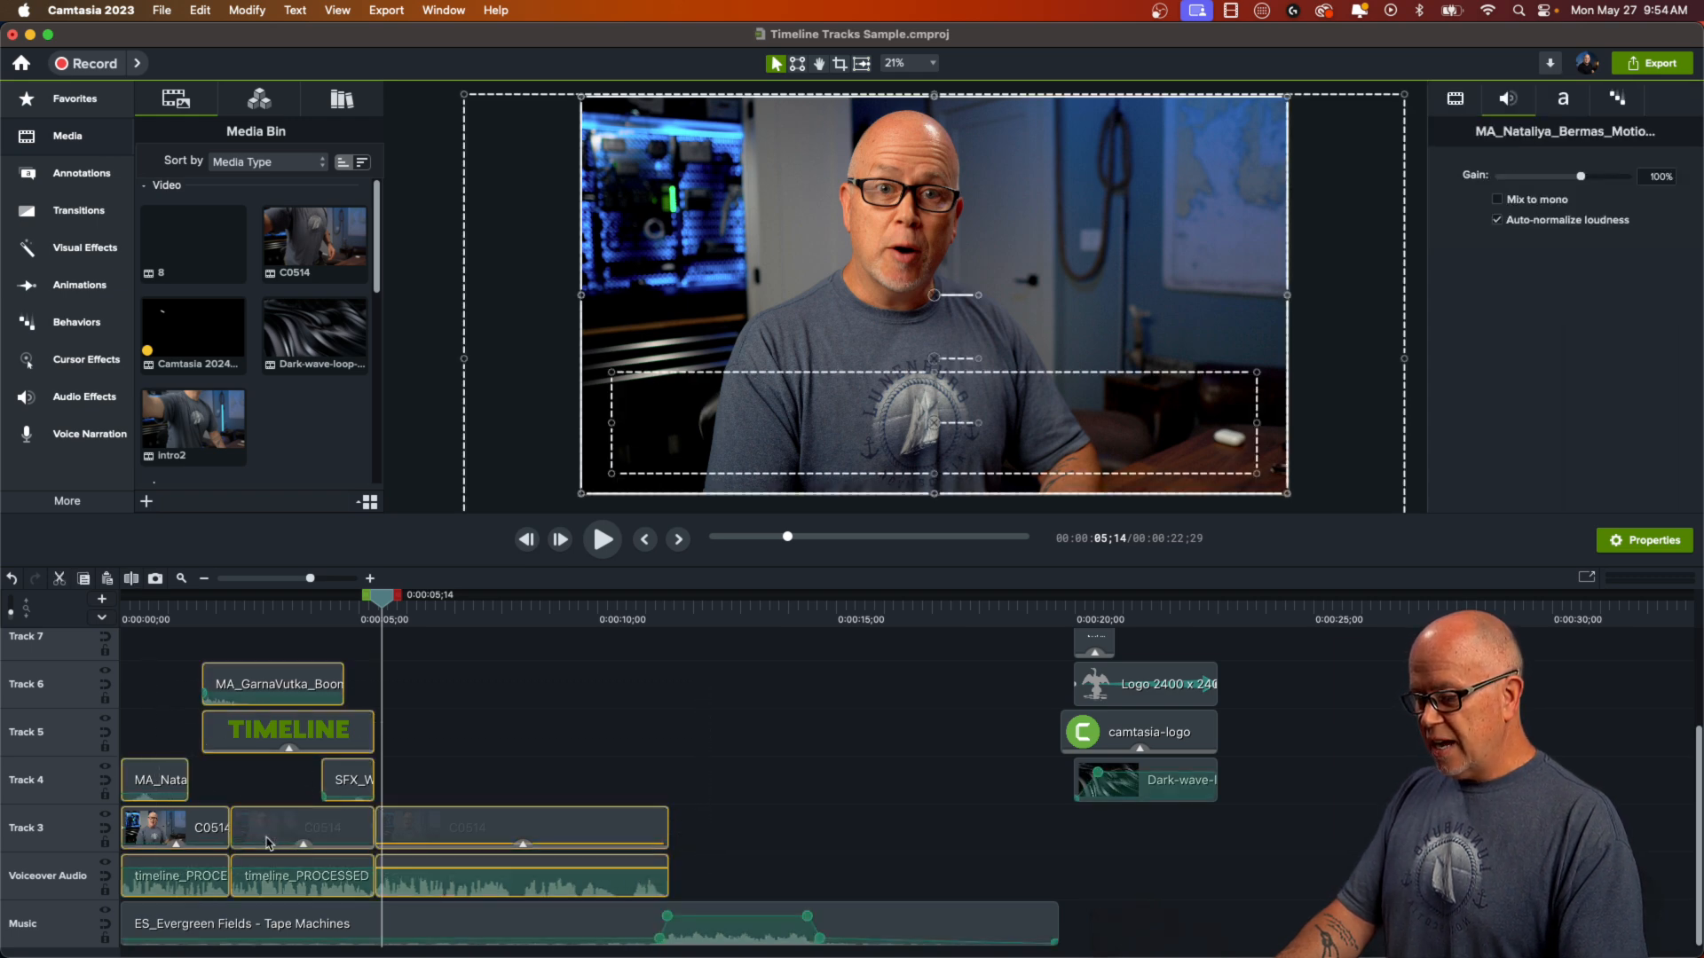
pyautogui.moveTo(270, 832); pyautogui.dragTo(265, 784)
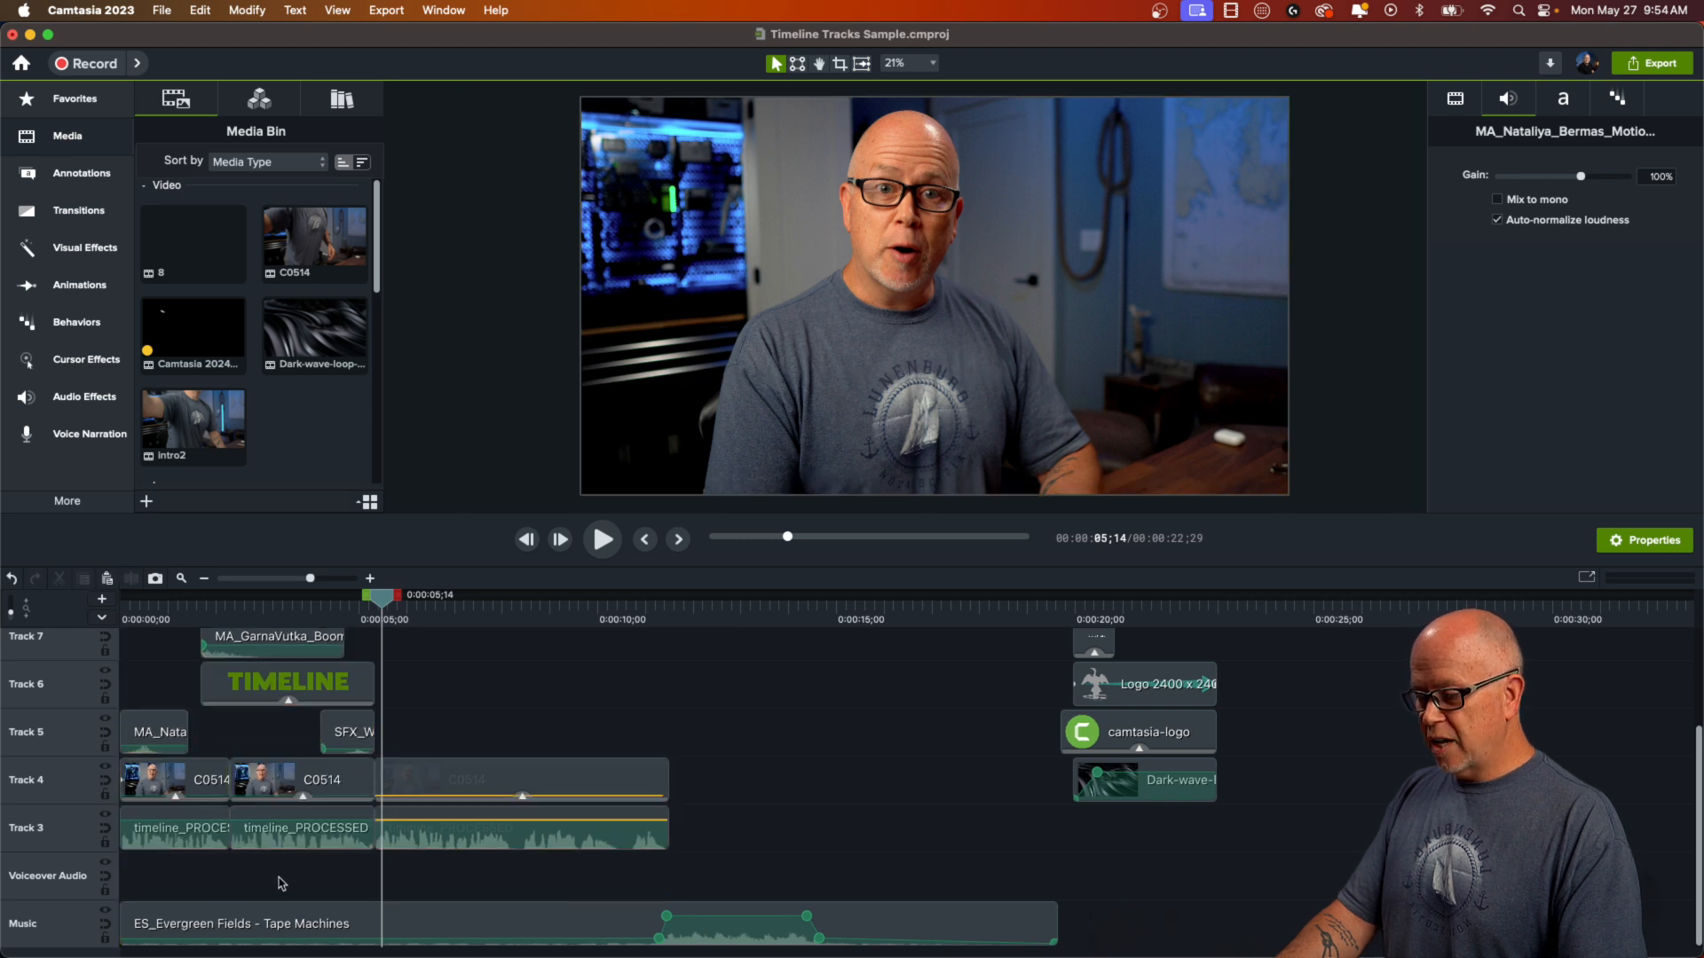
pyautogui.click(284, 888)
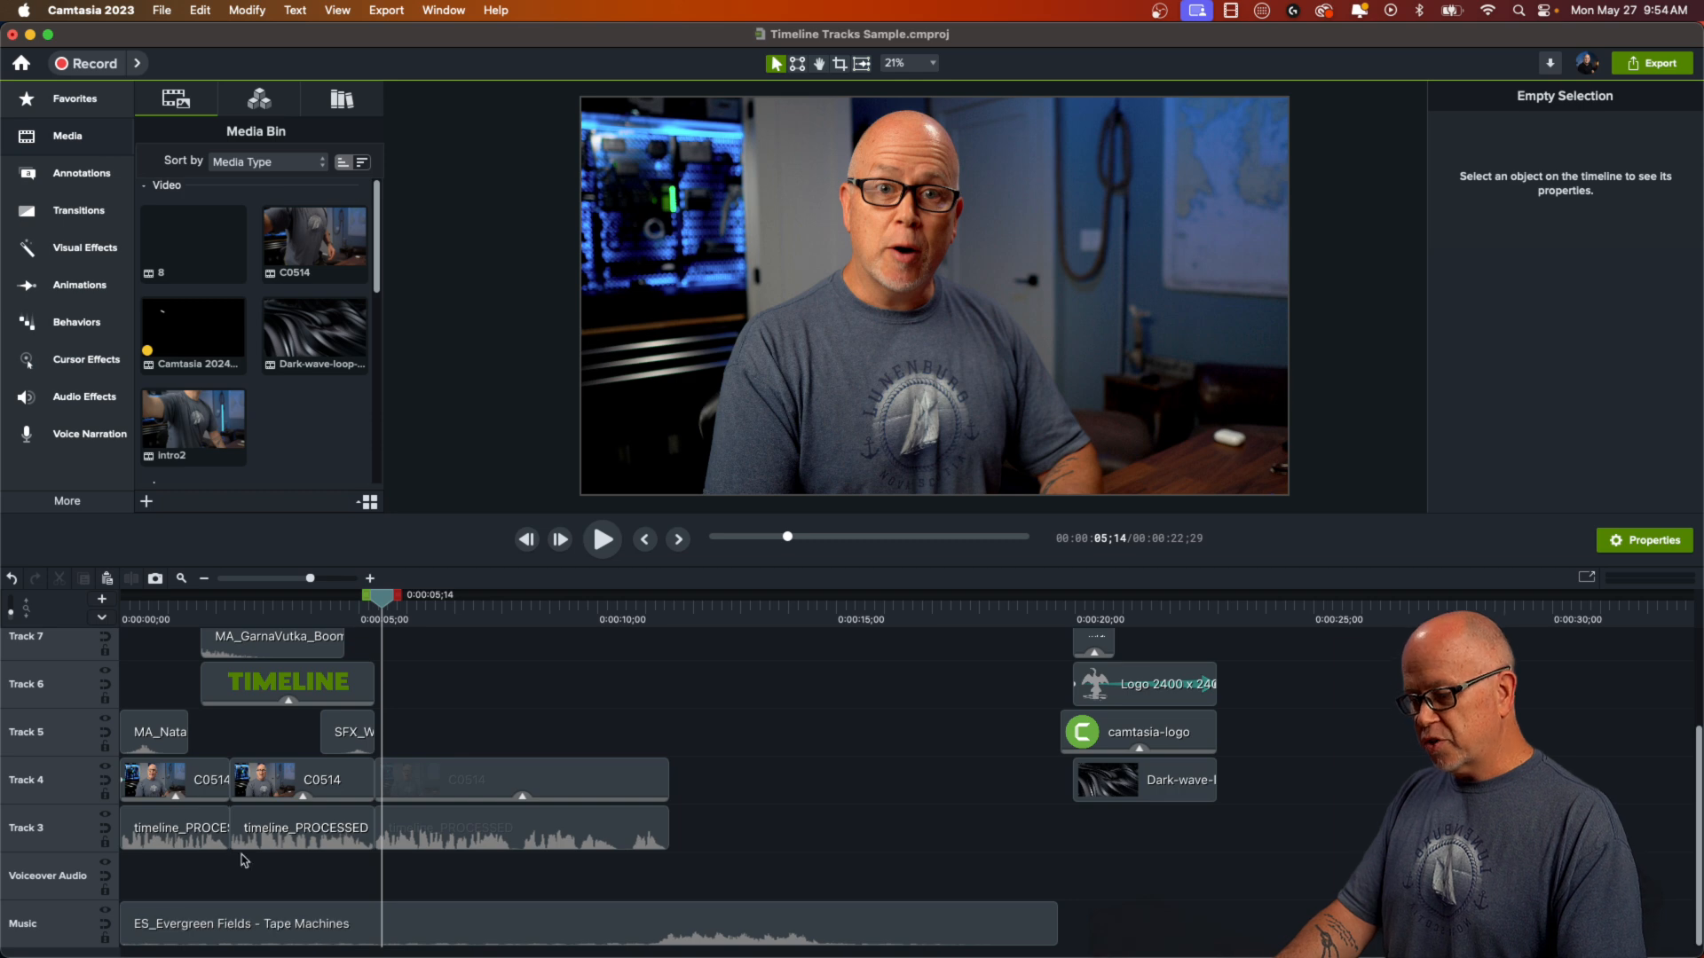
# - Move the ES_Evergreen Fields clip onto the Voiceover Audio track and the three timeline_PROCESSED clips onto the Music track
pyautogui.click(348, 923)
pyautogui.moveTo(346, 908); pyautogui.dragTo(343, 883)
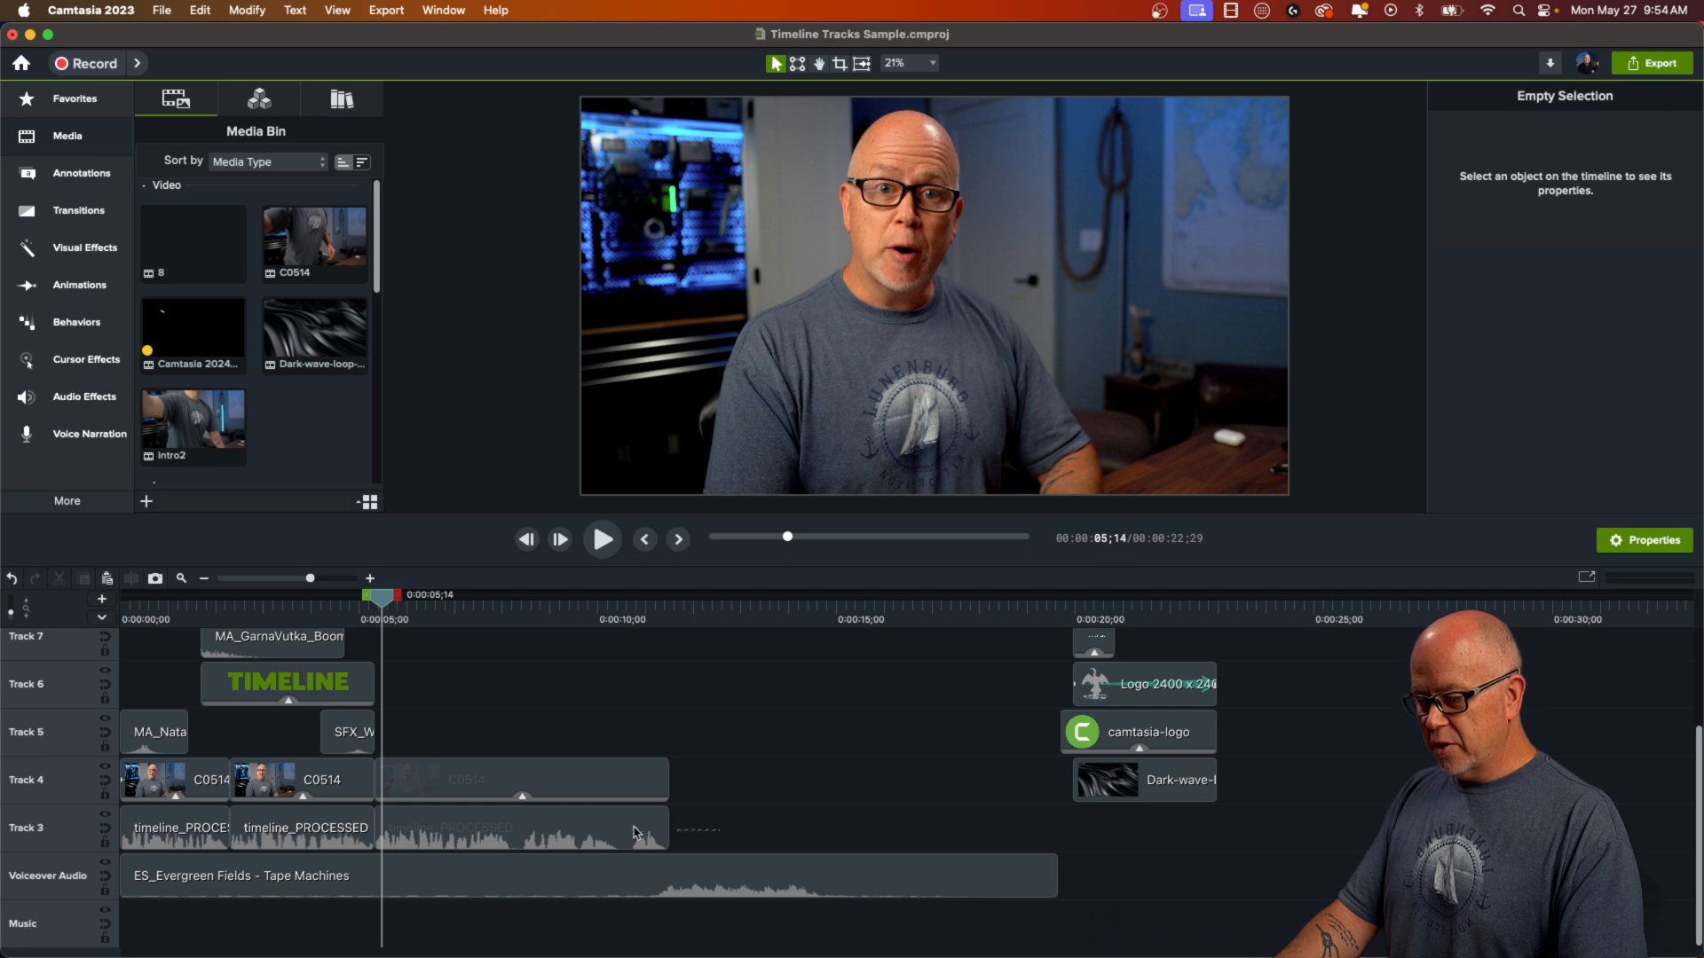
pyautogui.click(386, 834)
pyautogui.keyDown('super'); pyautogui.click(301, 830); pyautogui.keyUp('super')
pyautogui.keyDown('super'); pyautogui.click(177, 830); pyautogui.keyUp('super')
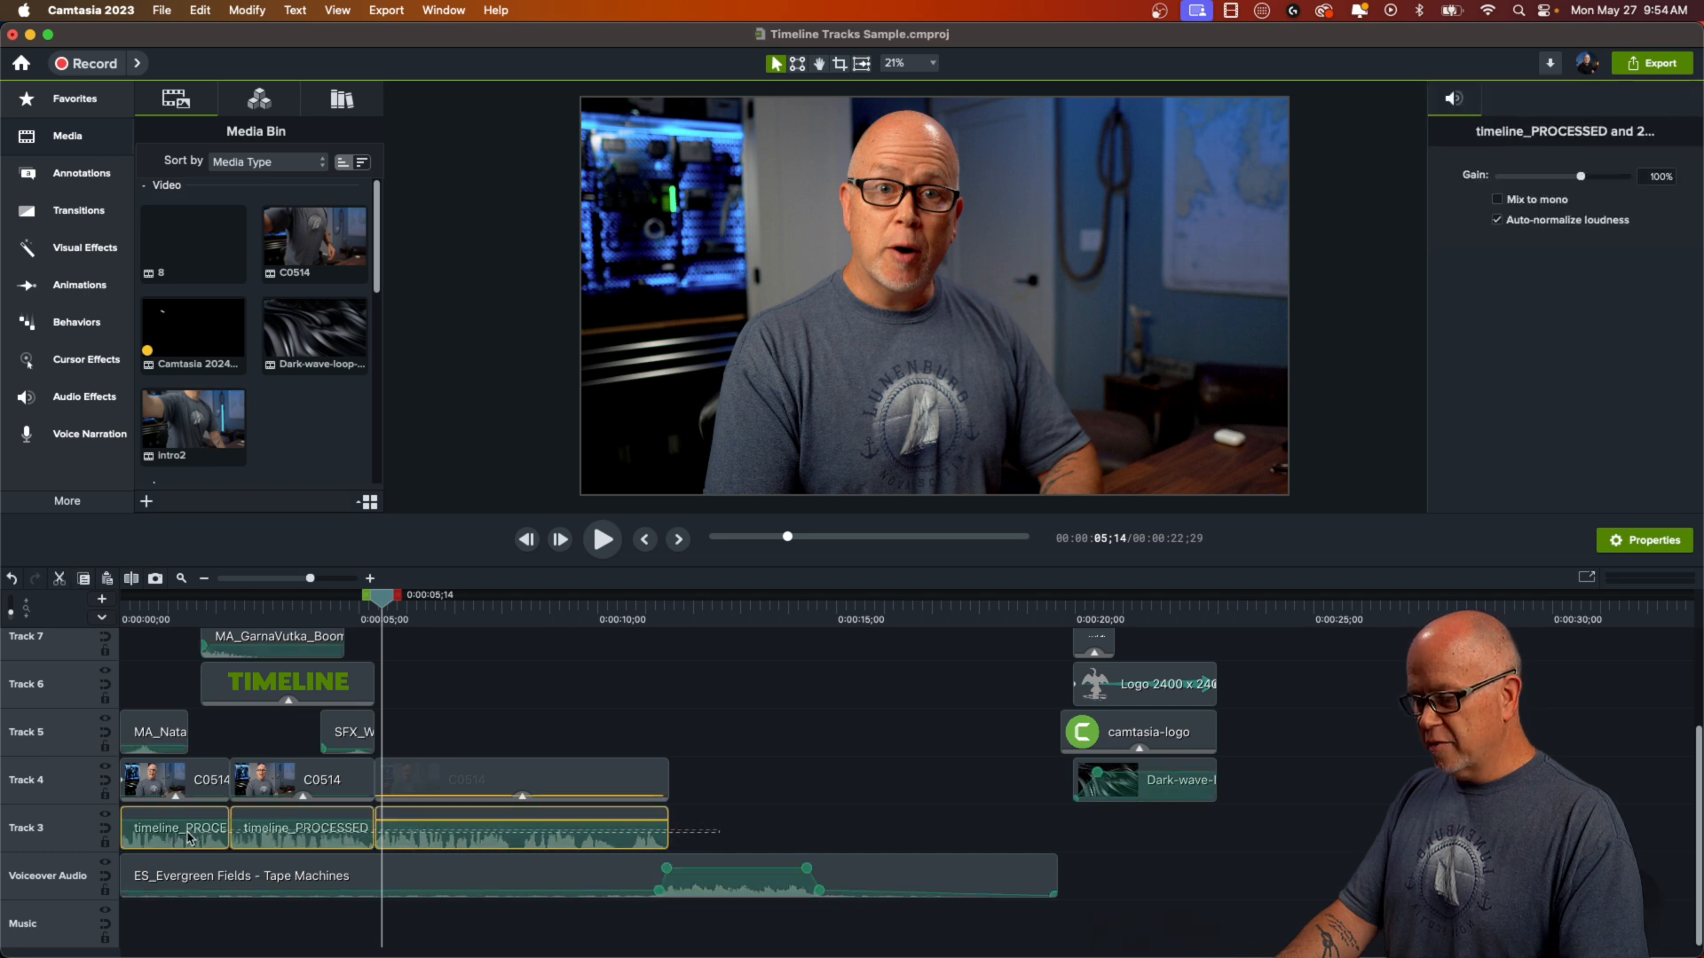
pyautogui.moveTo(209, 849); pyautogui.dragTo(174, 945)
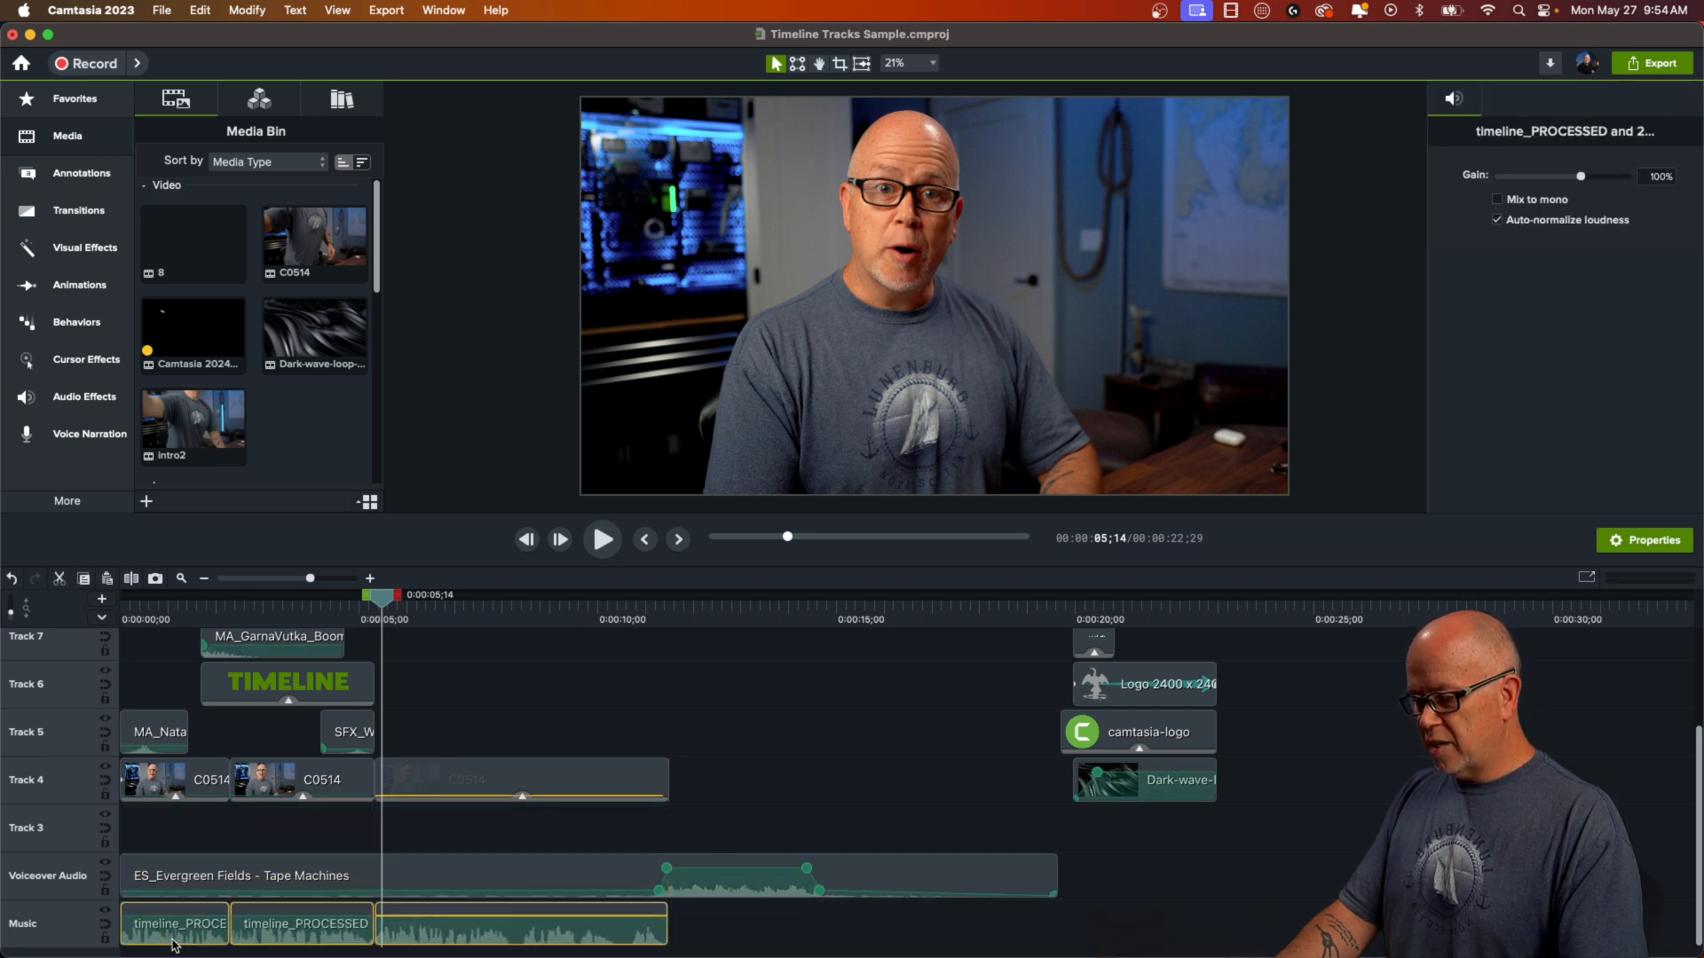
pyautogui.click(224, 841)
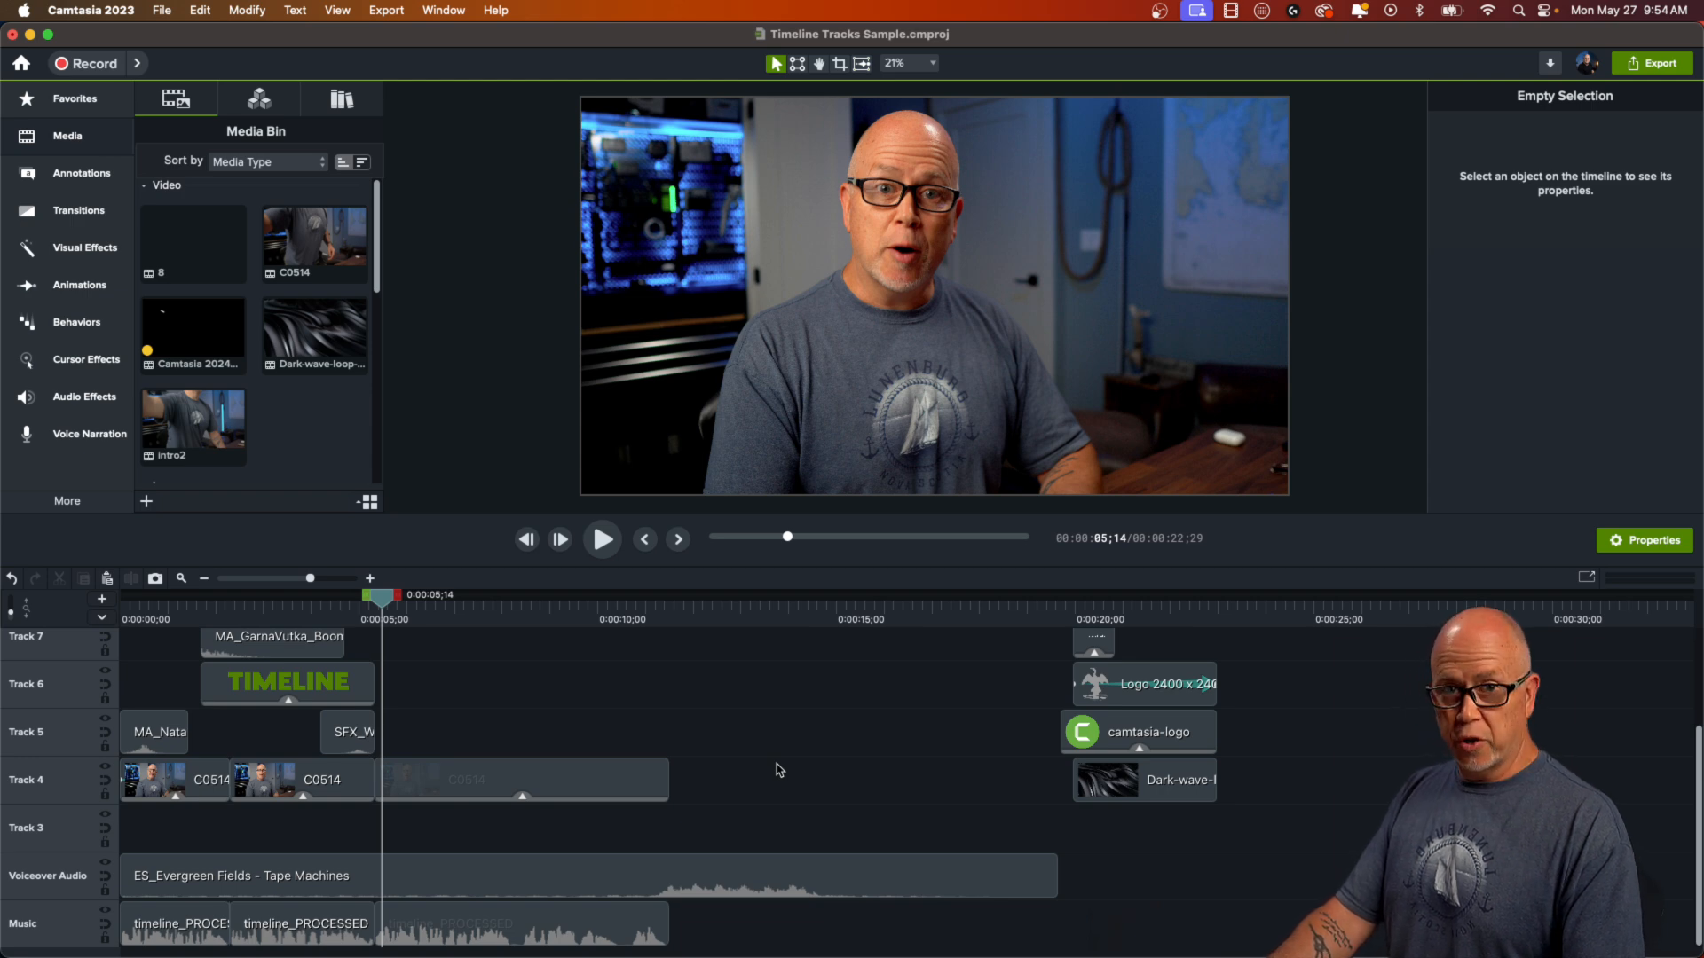
# - Undo all the clip moves between tracks, keeping the Voiceover Audio track name by redoing its rename
pyautogui.press('super+z')
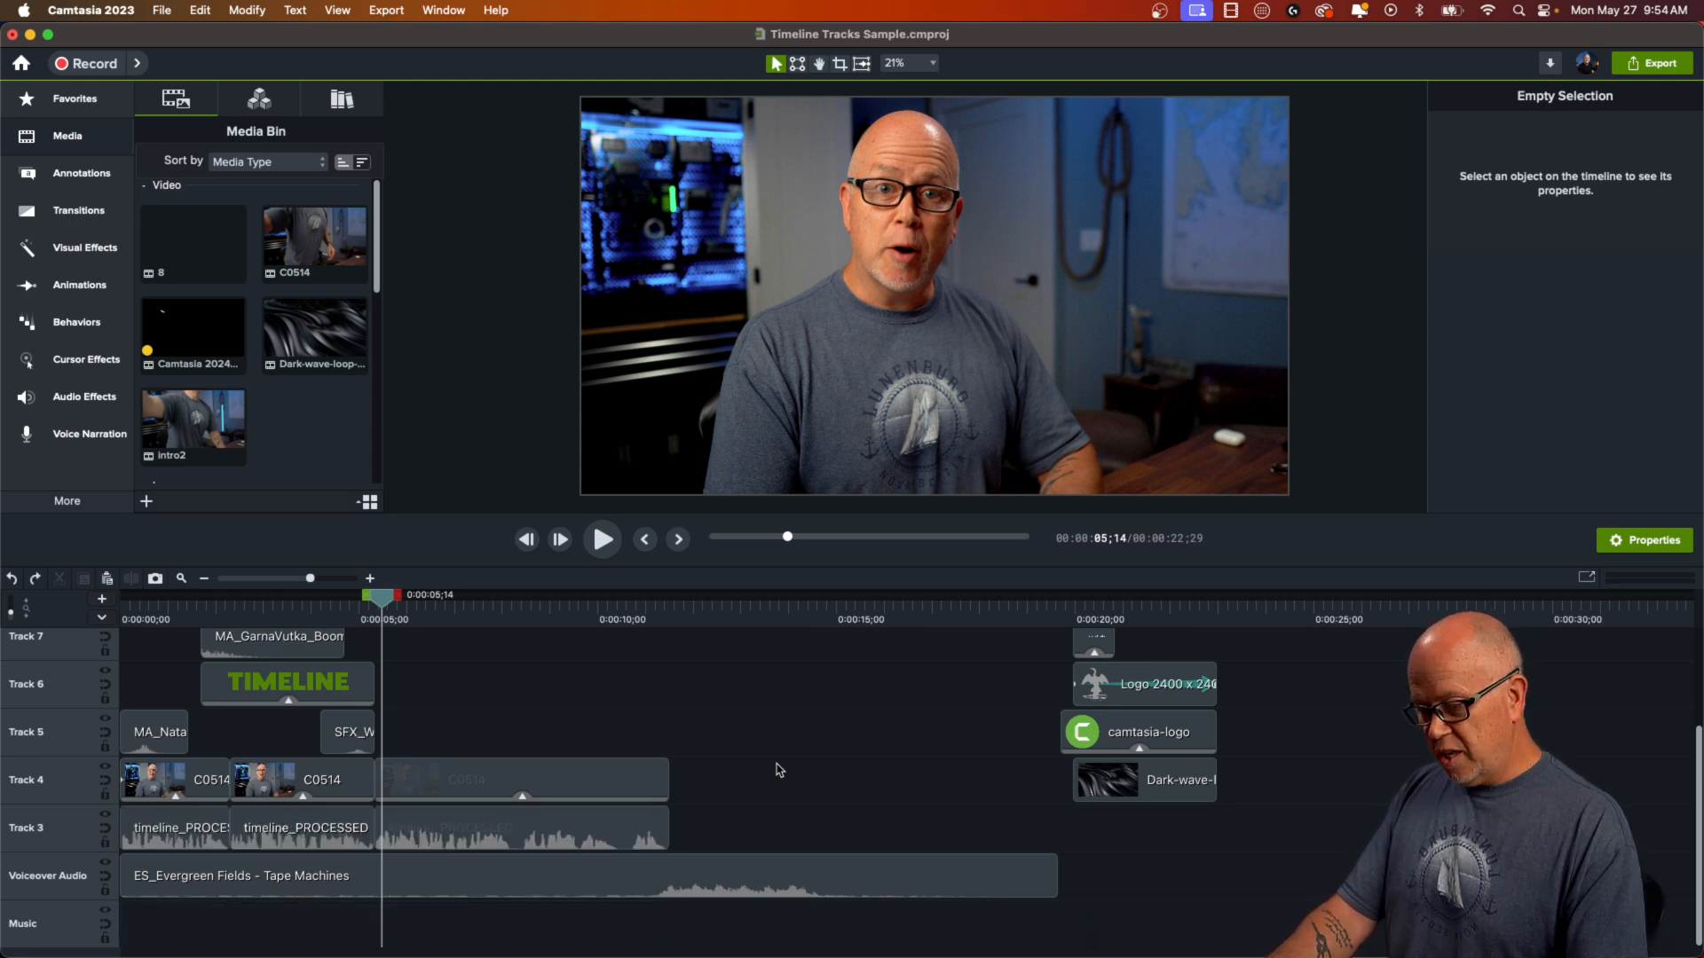
pyautogui.press('super+z')
pyautogui.press('super+z')
pyautogui.press('super+z')
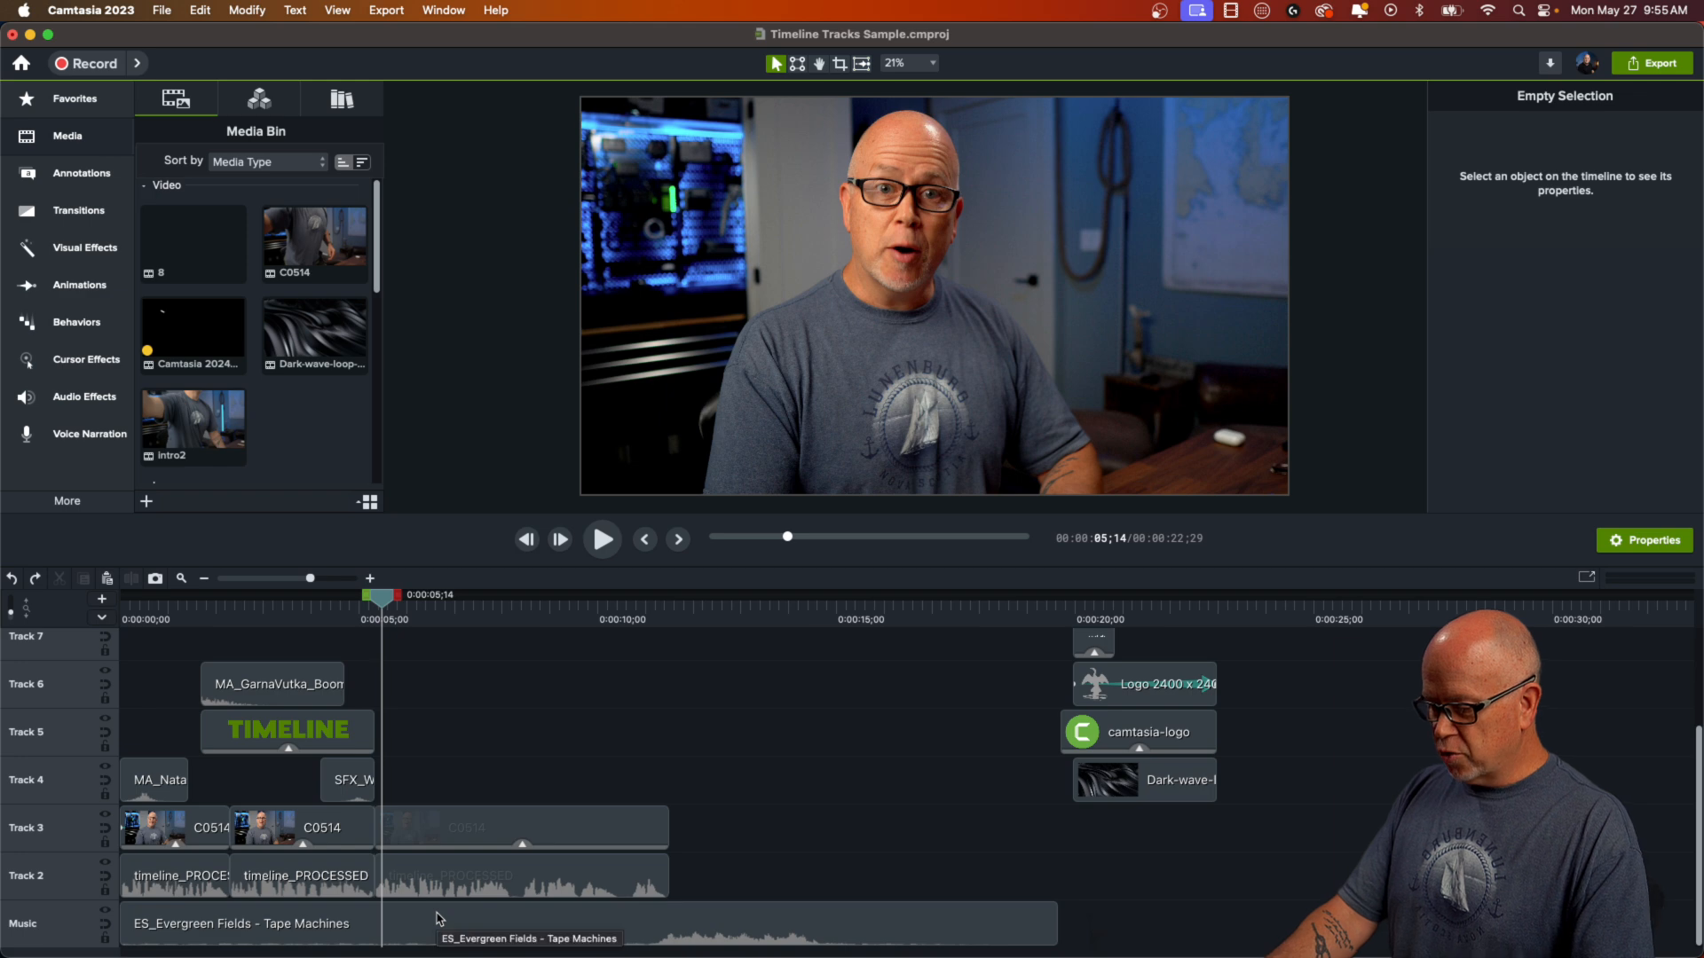
pyautogui.press('super+shift+z')
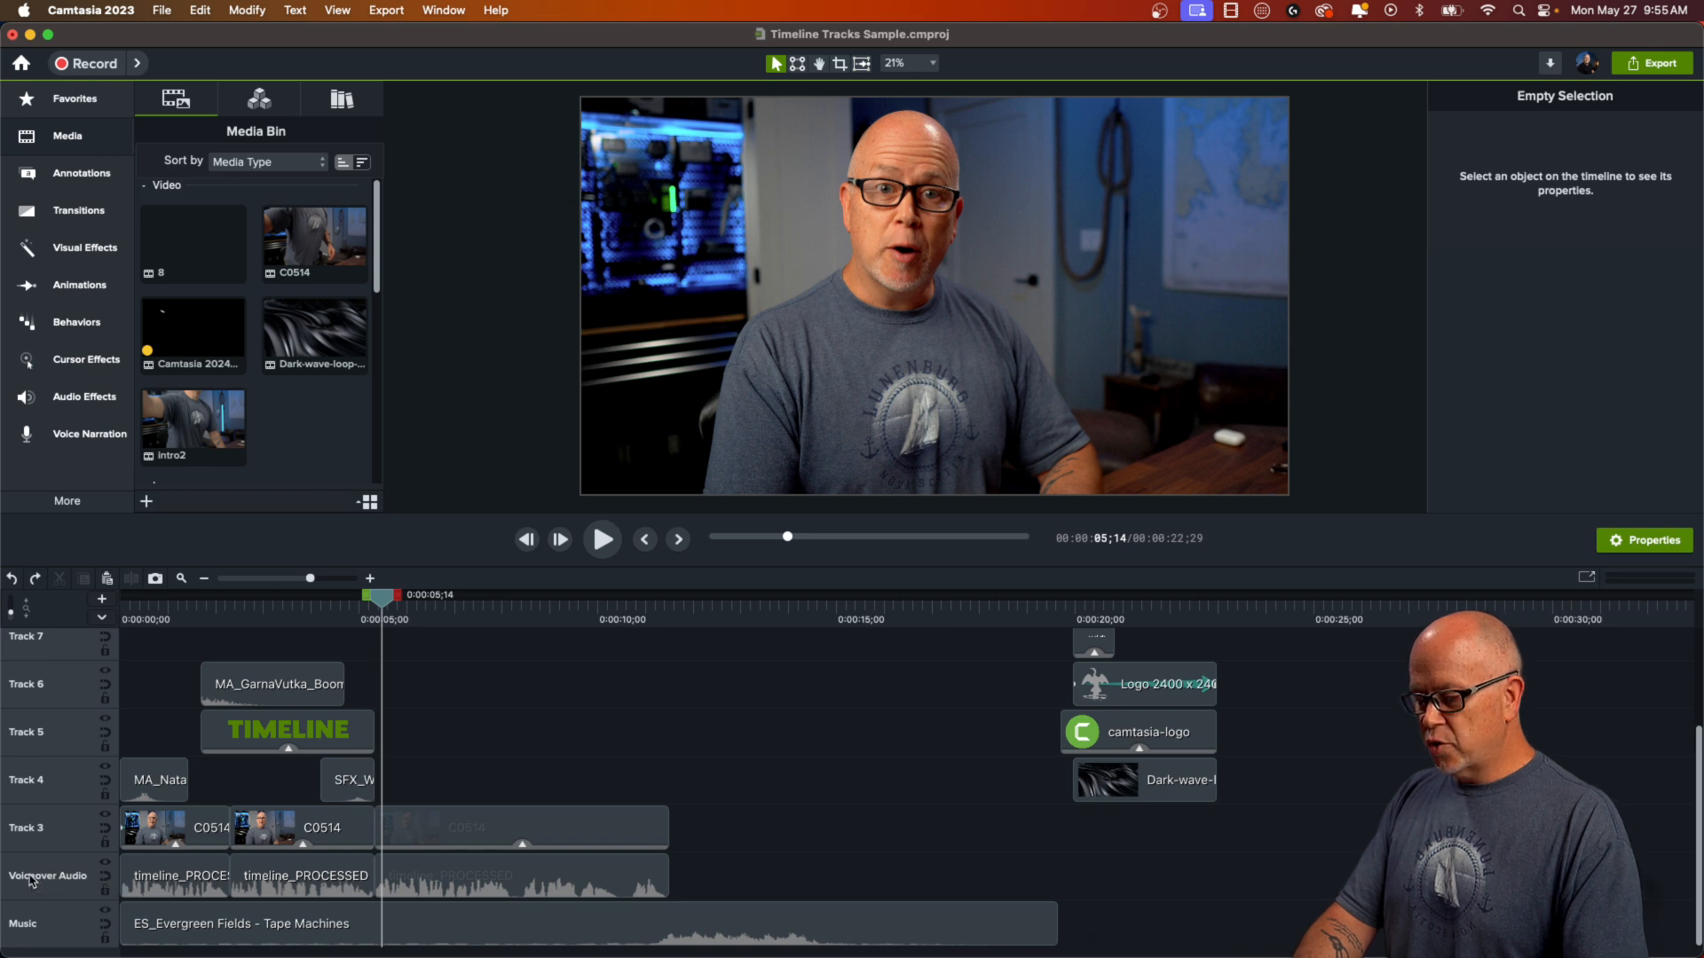
# - Move the whole Voiceover Audio track below the Music track and back above it
pyautogui.moveTo(31, 880); pyautogui.dragTo(24, 937)
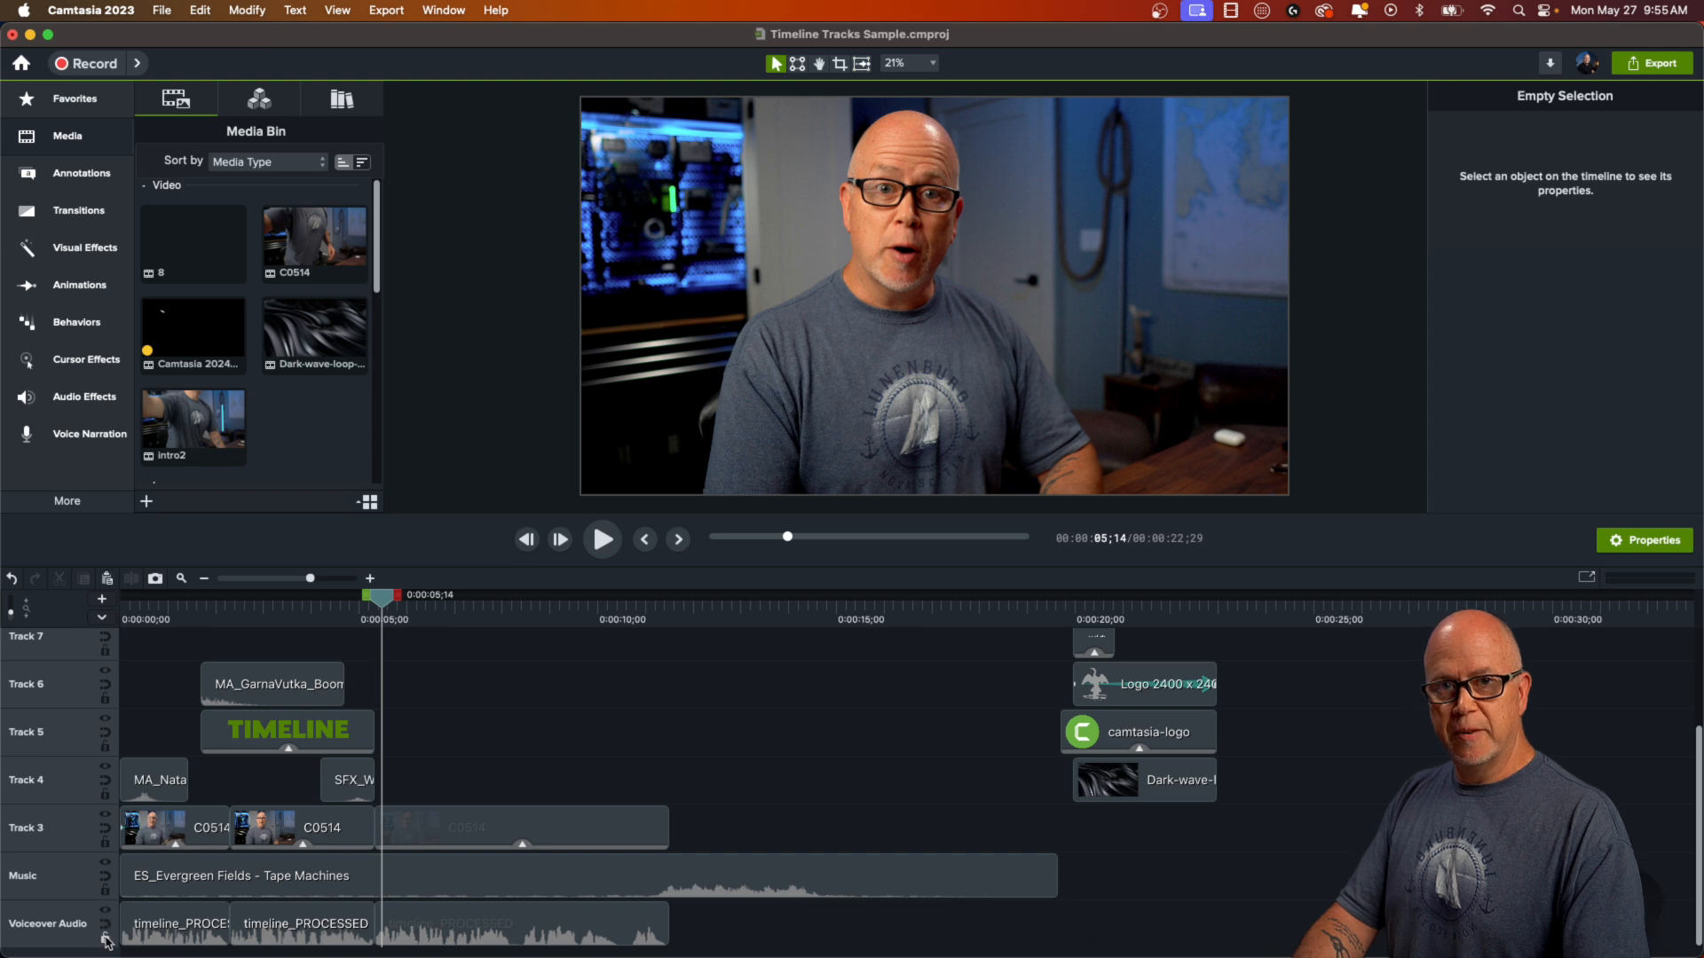
pyautogui.moveTo(32, 930); pyautogui.dragTo(27, 834)
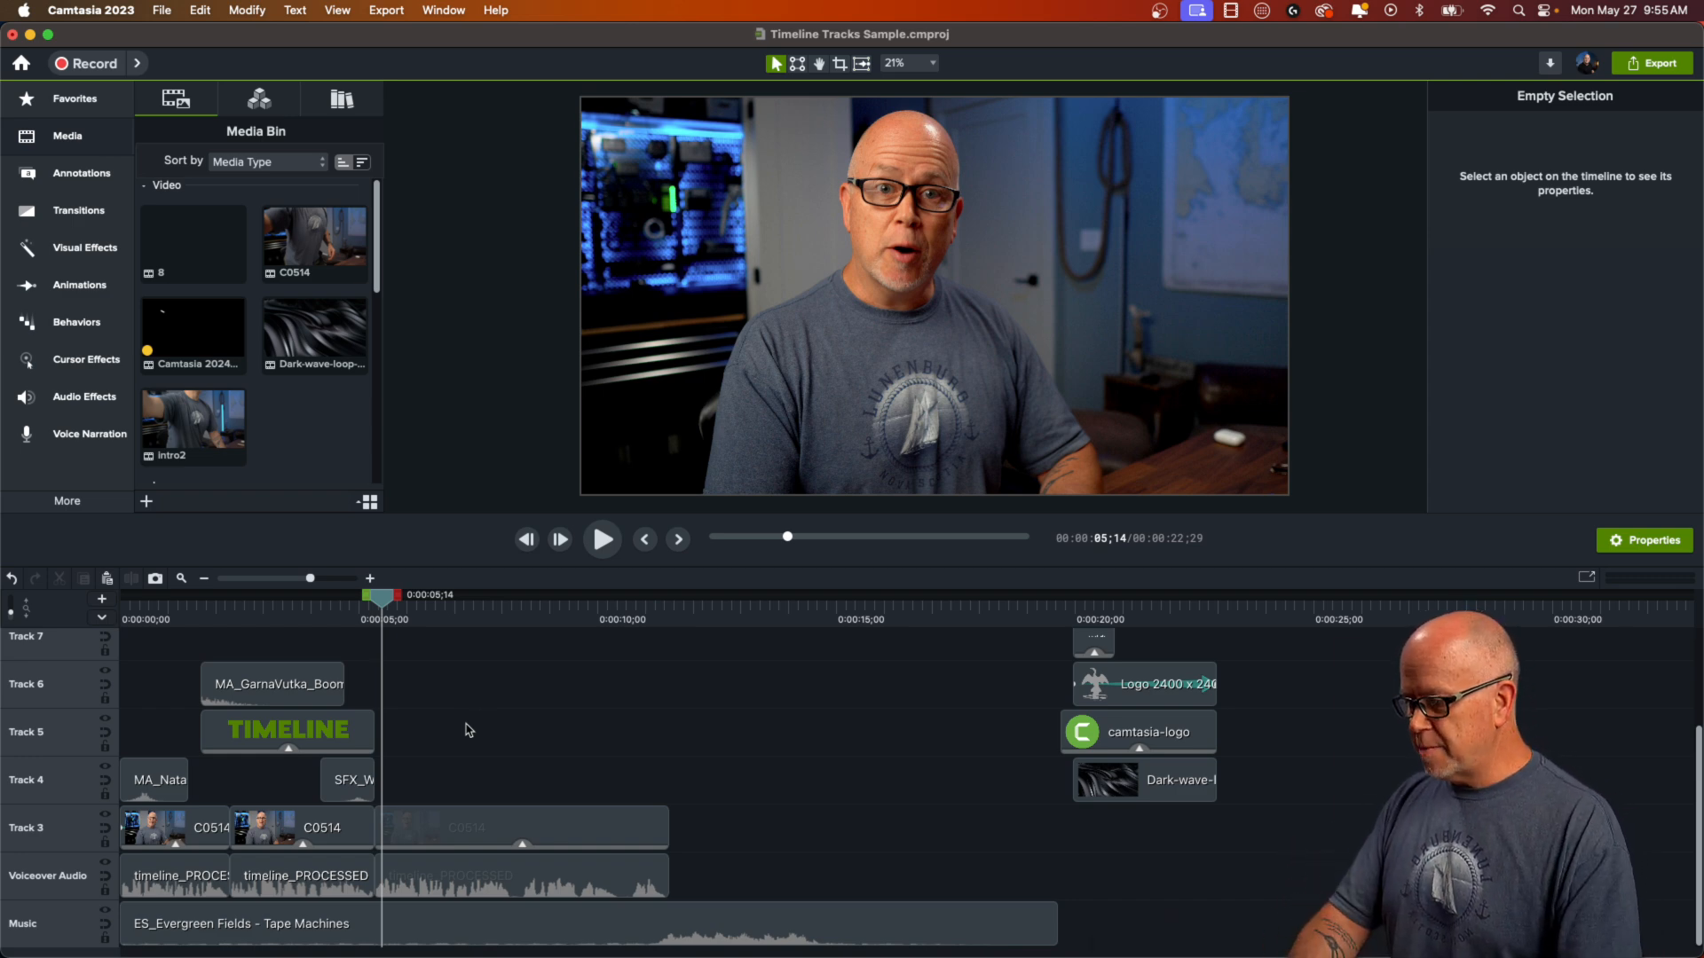
# - View the frame at 0:00:03;06 and inspect the TIMELINE callout on Track 5 and the C0514 clip beneath it on Track 3
pyautogui.click(311, 617)
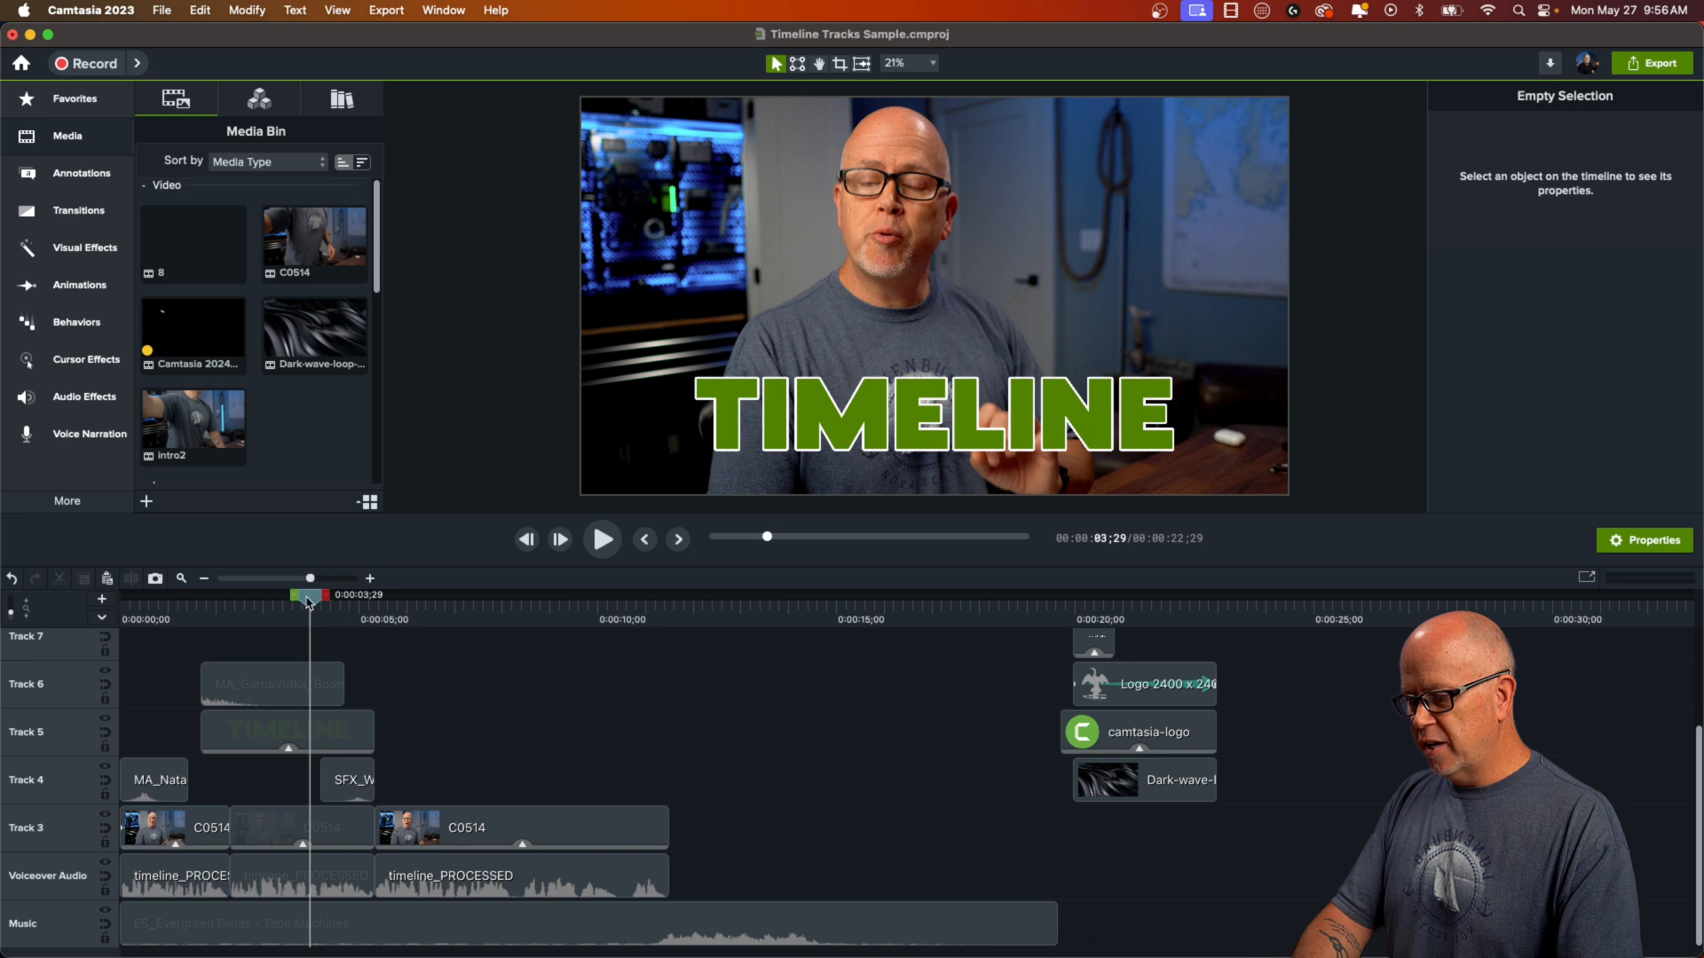
pyautogui.moveTo(308, 602); pyautogui.dragTo(272, 690)
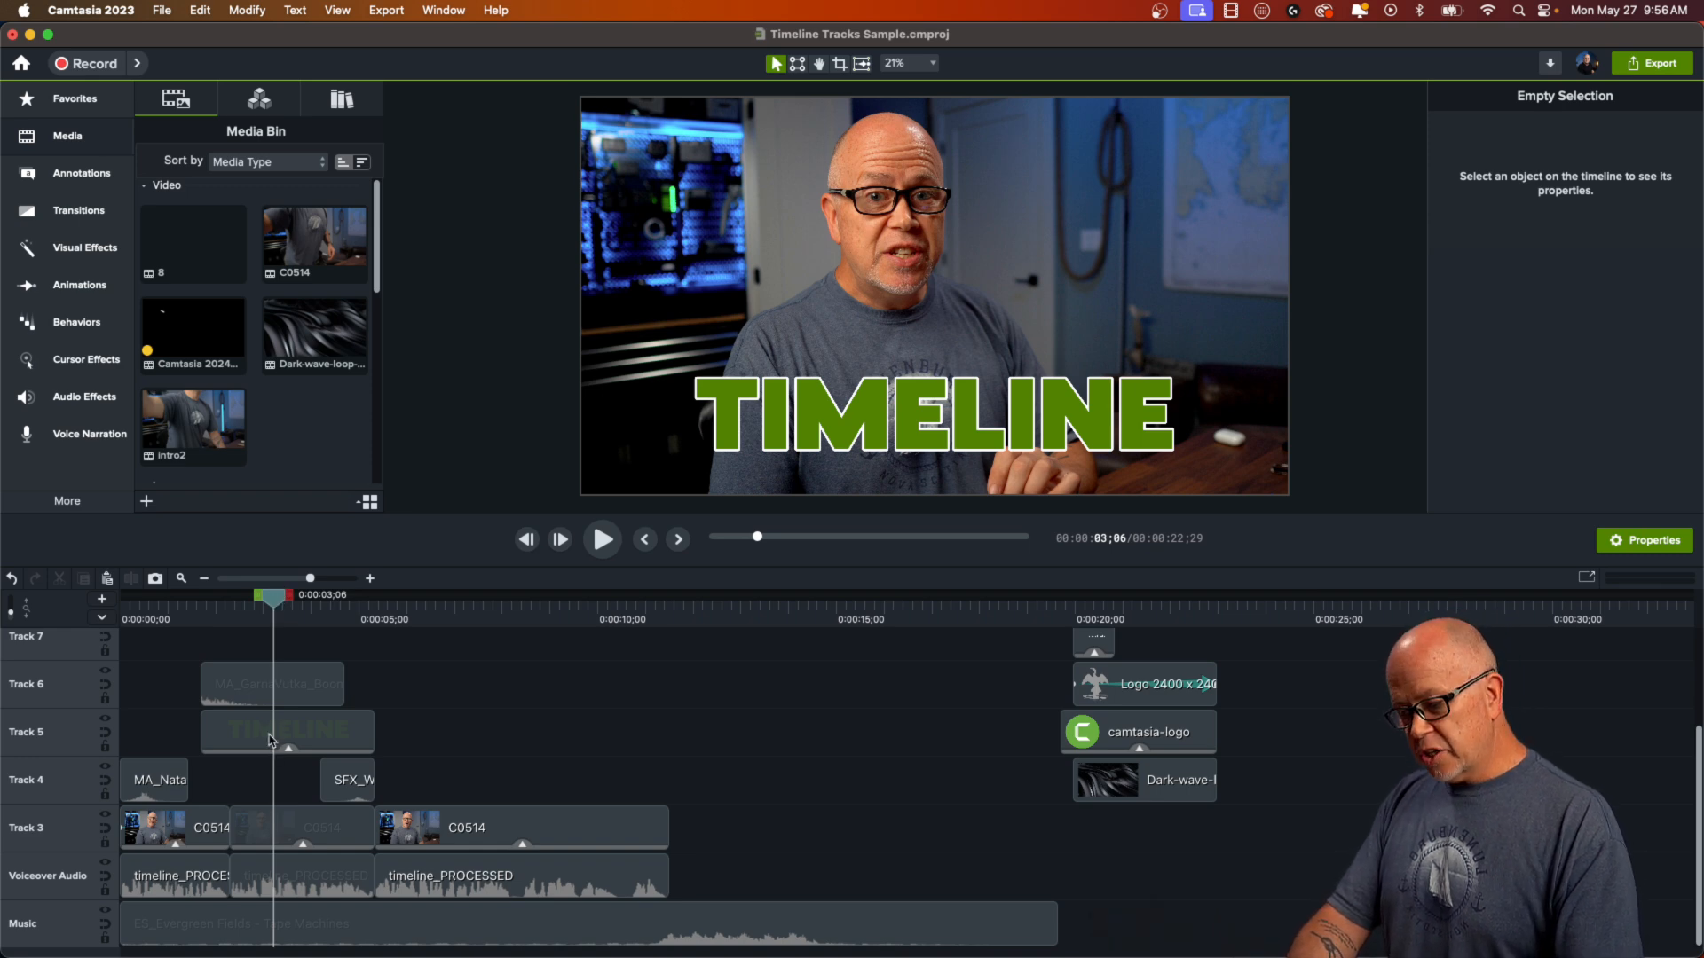
pyautogui.click(283, 735)
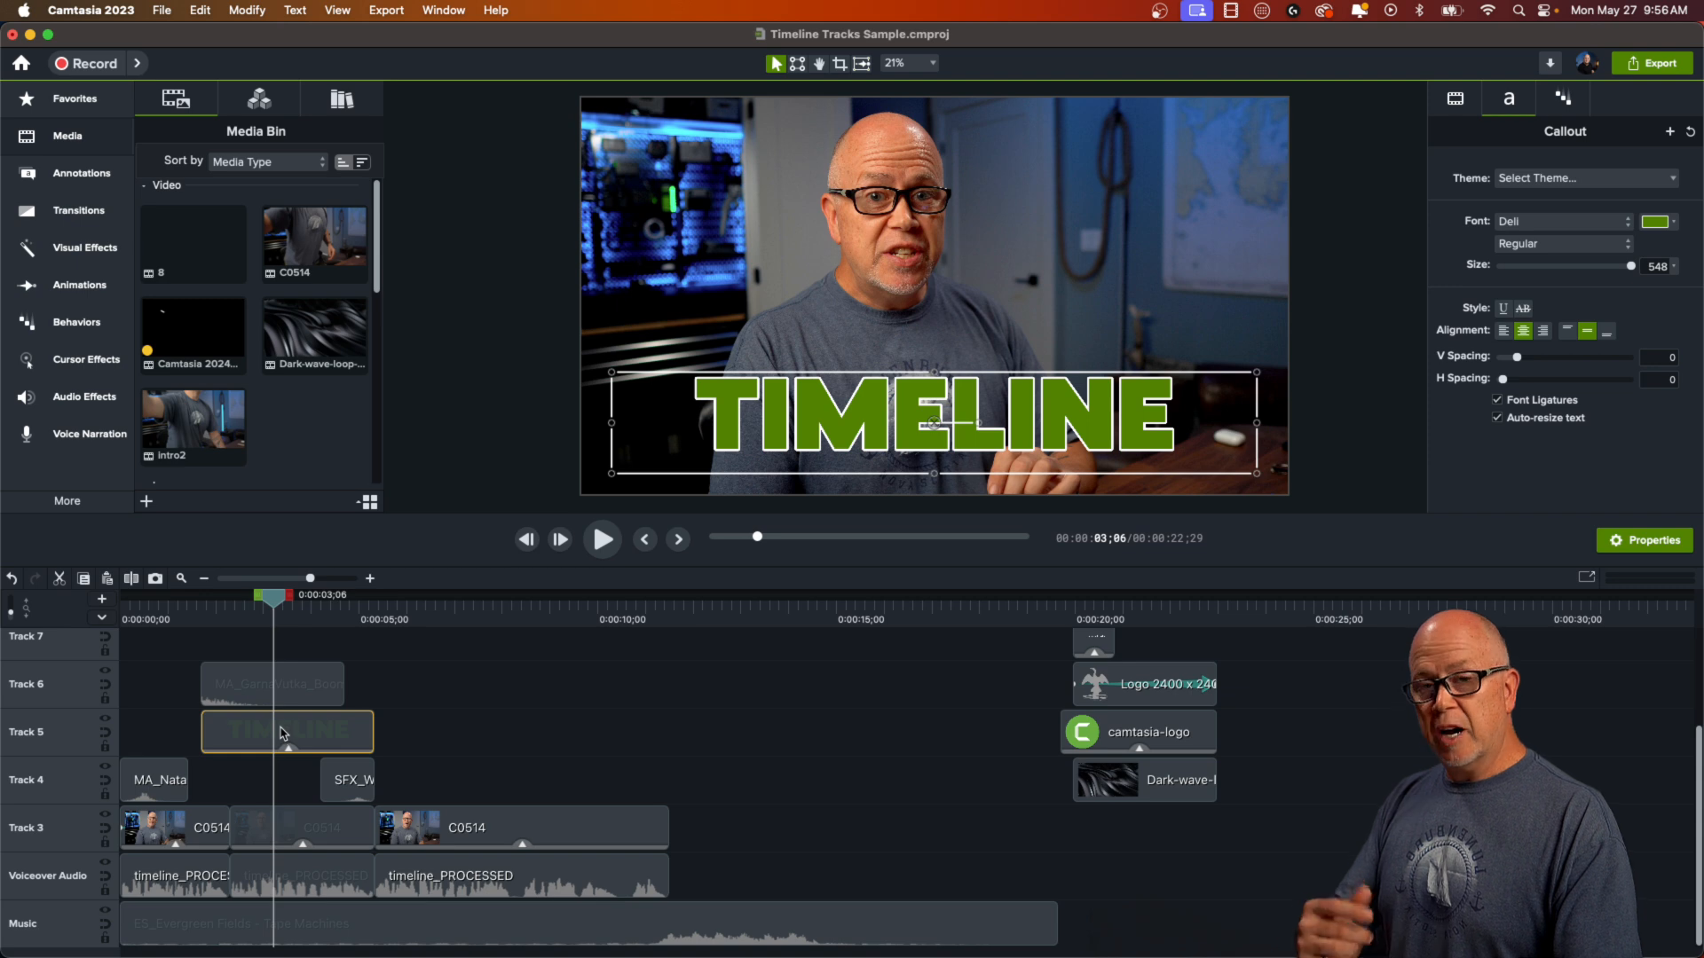
pyautogui.click(267, 837)
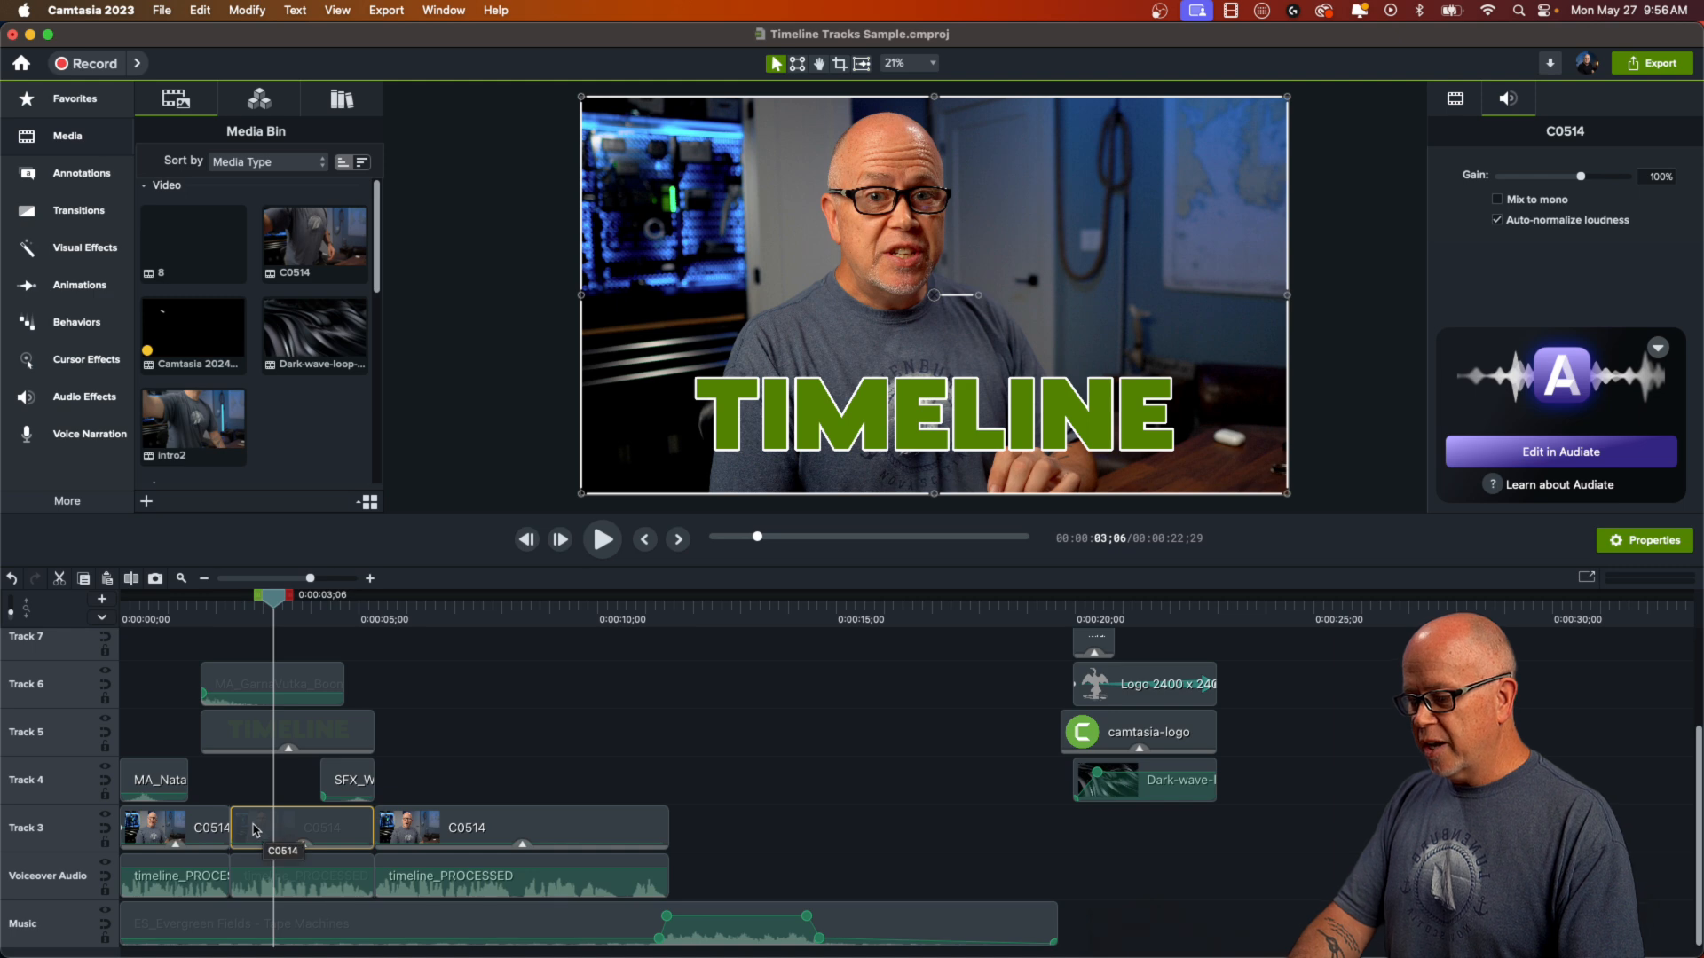
# - Move the C0514 video track above the TIMELINE callout's track so it covers the callout, and undo the reorder
pyautogui.moveTo(49, 834); pyautogui.dragTo(47, 736)
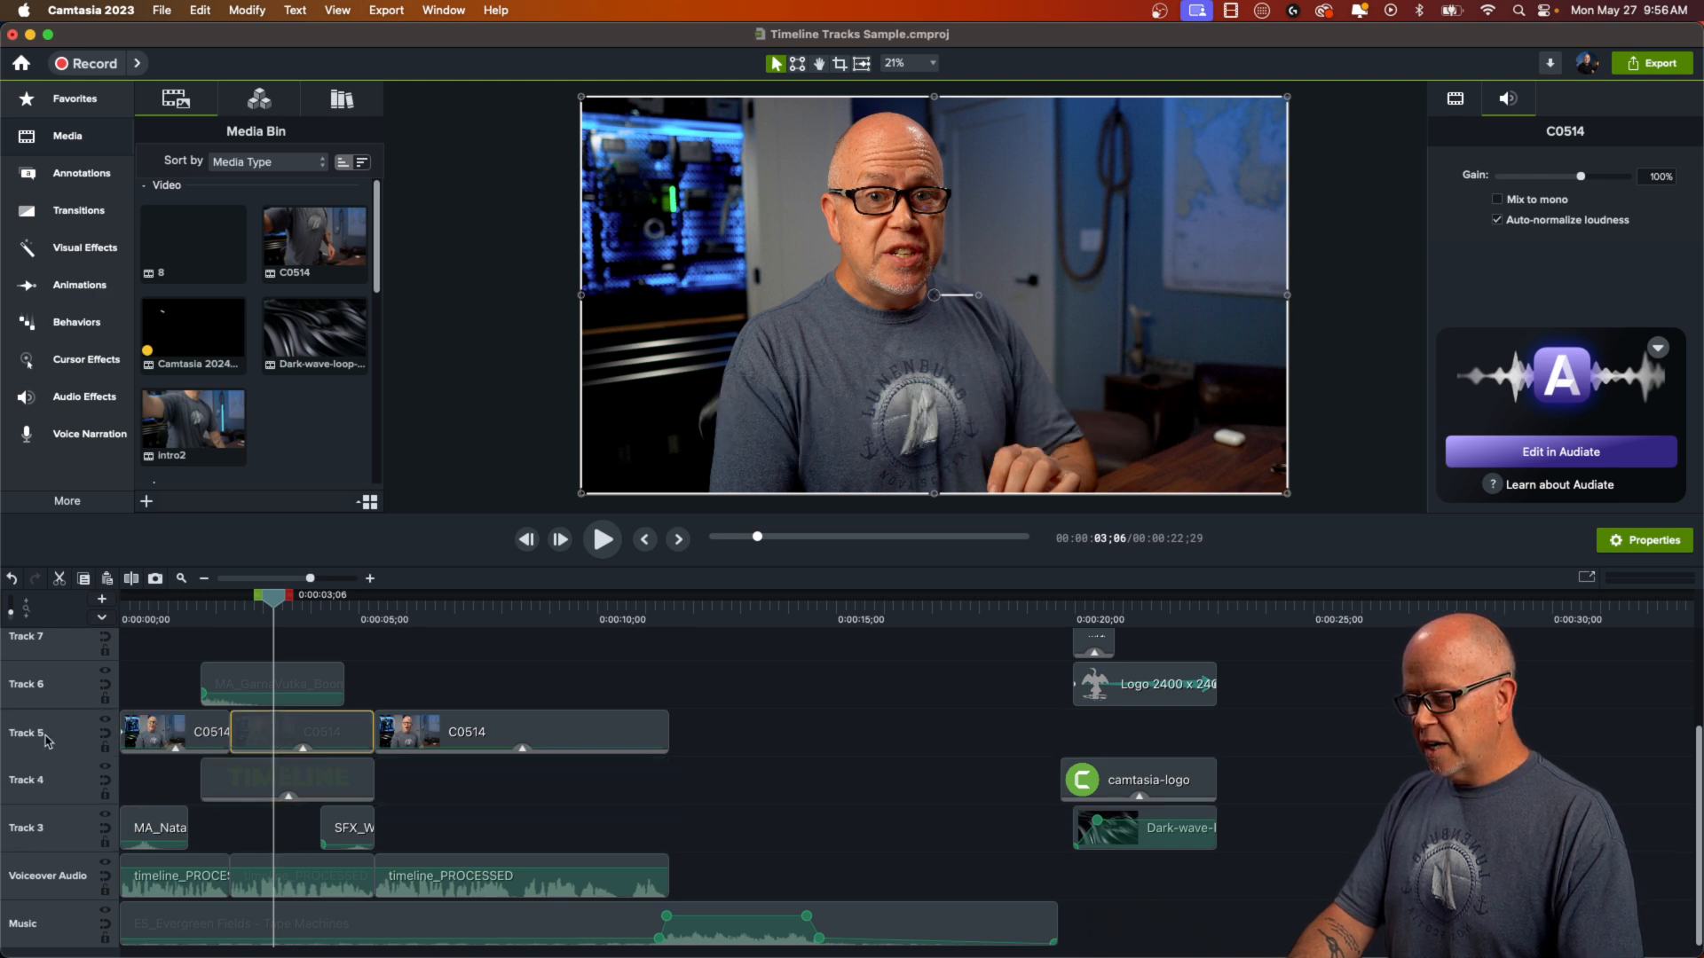
pyautogui.click(332, 792)
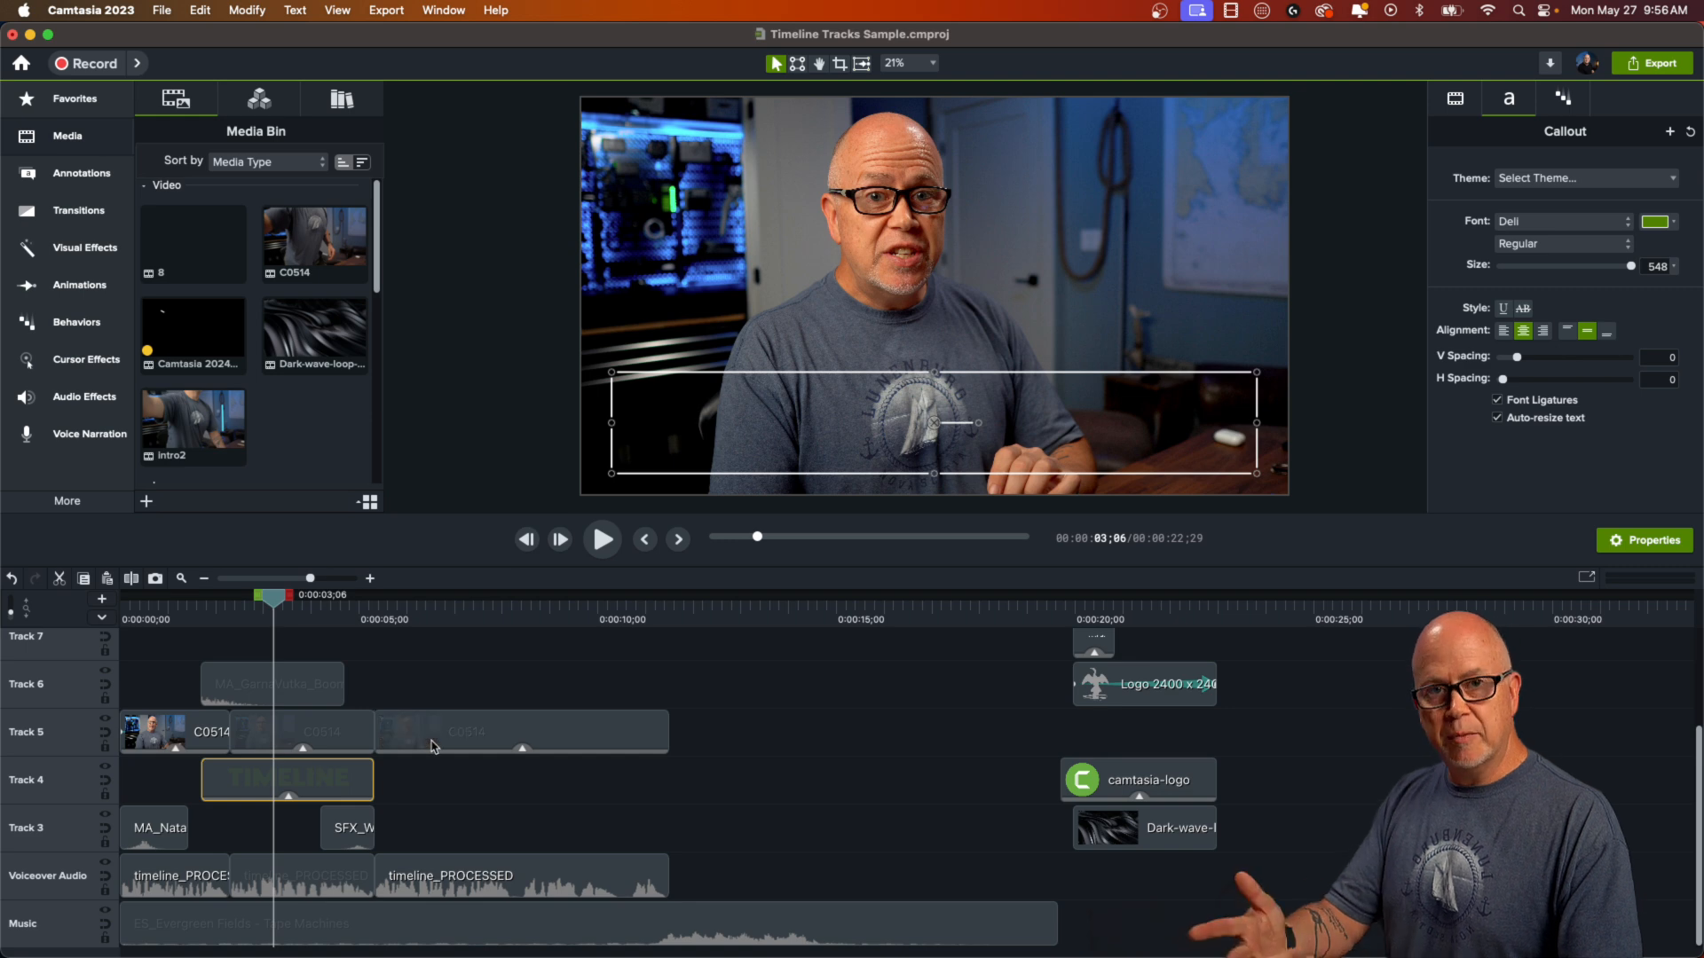
pyautogui.click(410, 683)
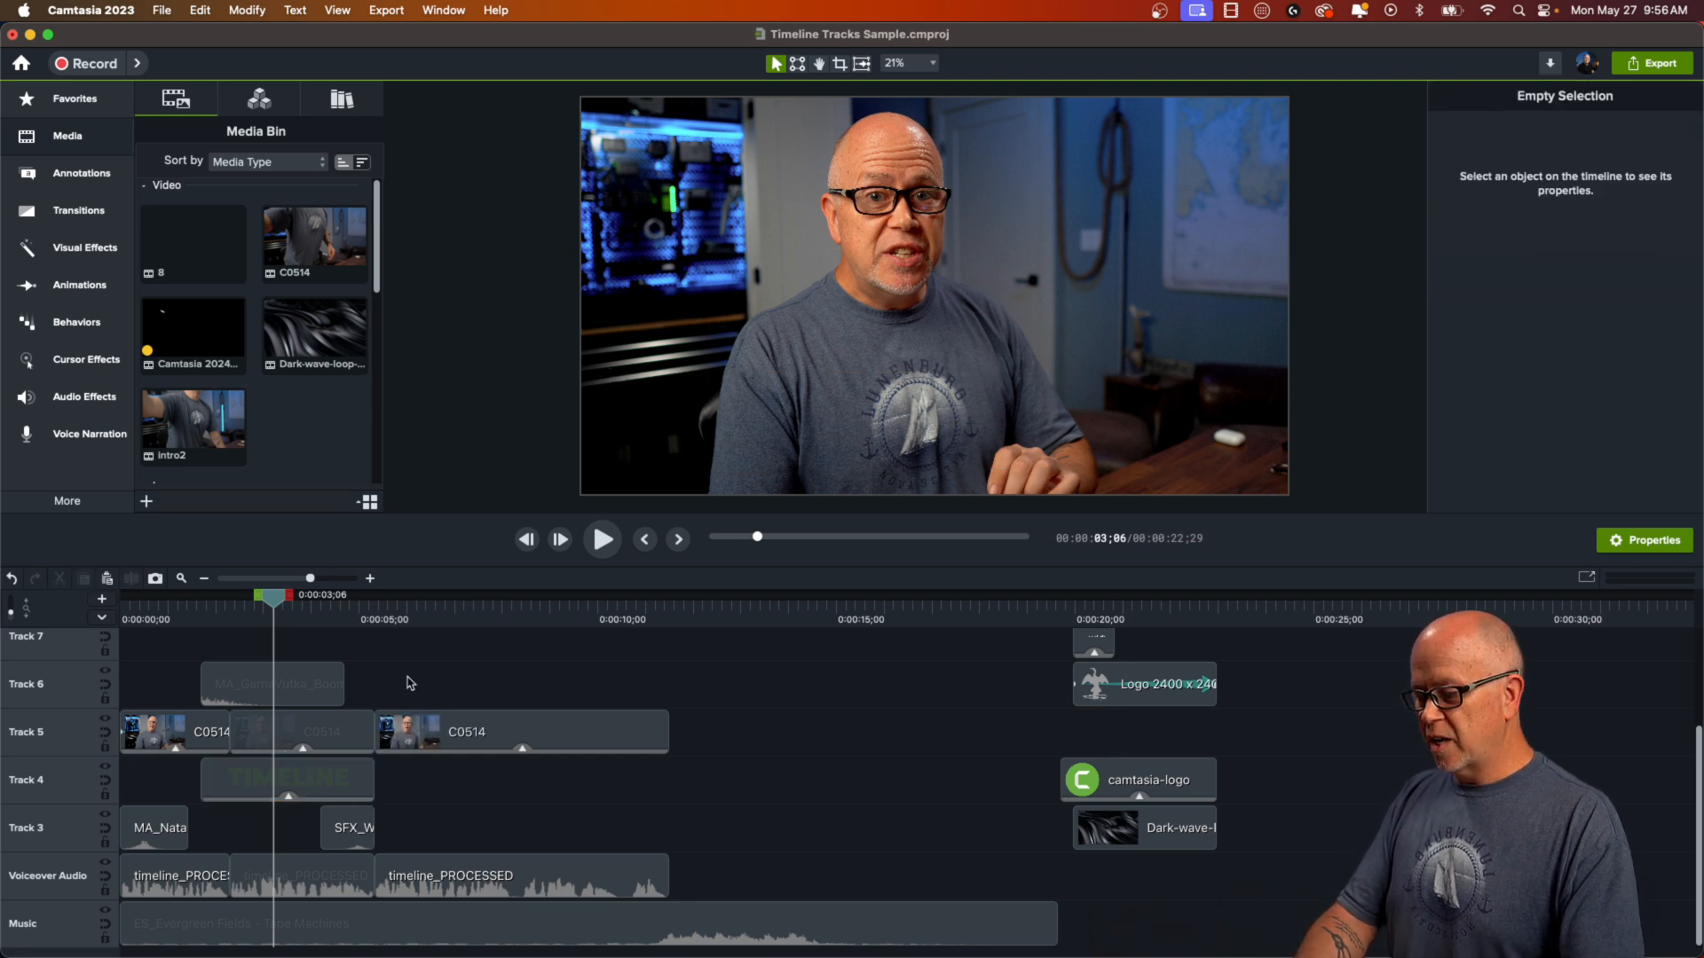
pyautogui.press('super+z')
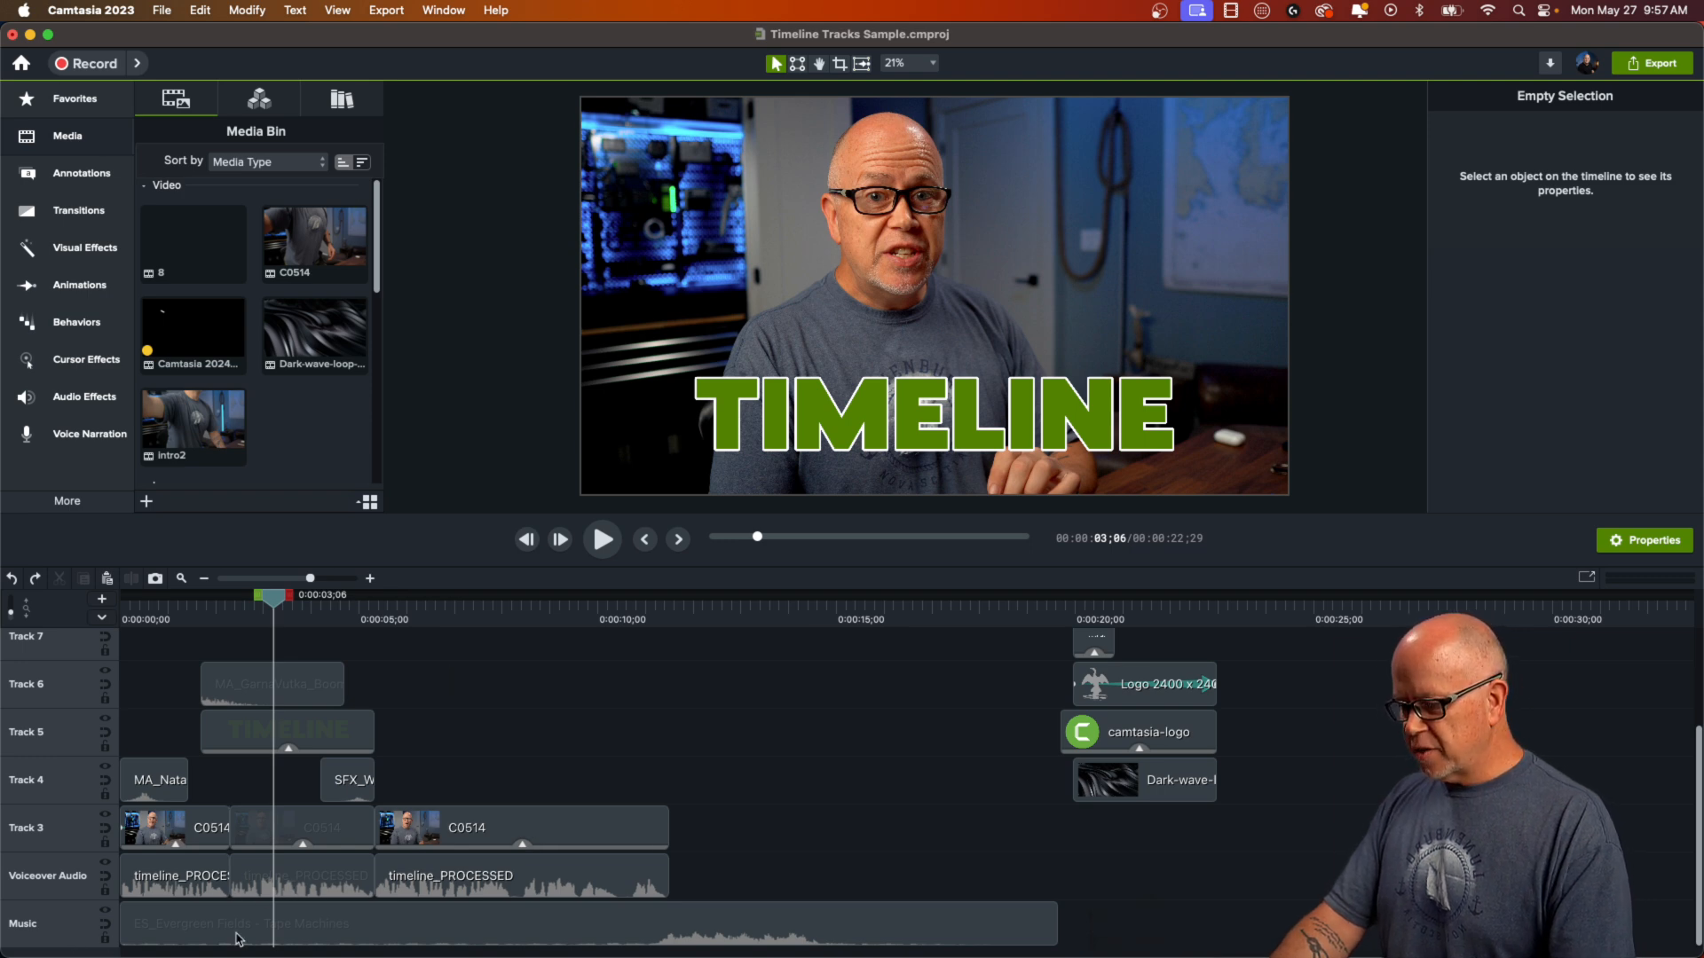
# - Inspect the music, voiceover and boom sound clips overlapping under the TIMELINE callout, and play them together from 0:00:01;23
pyautogui.click(272, 925)
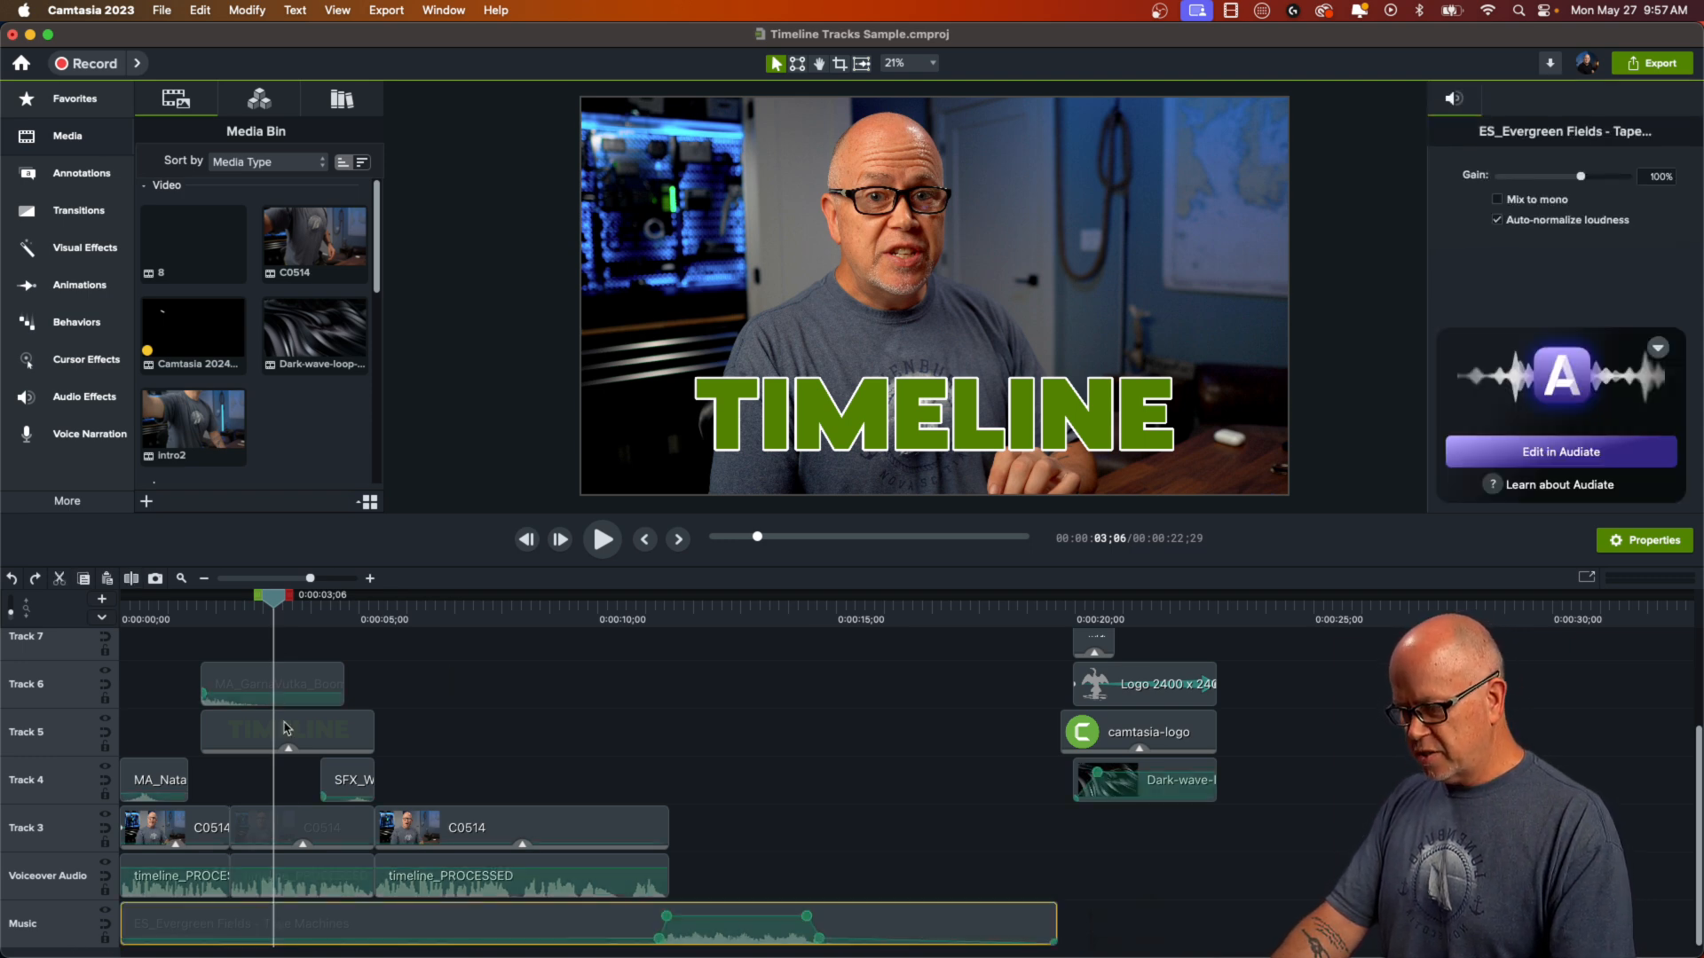
pyautogui.click(282, 890)
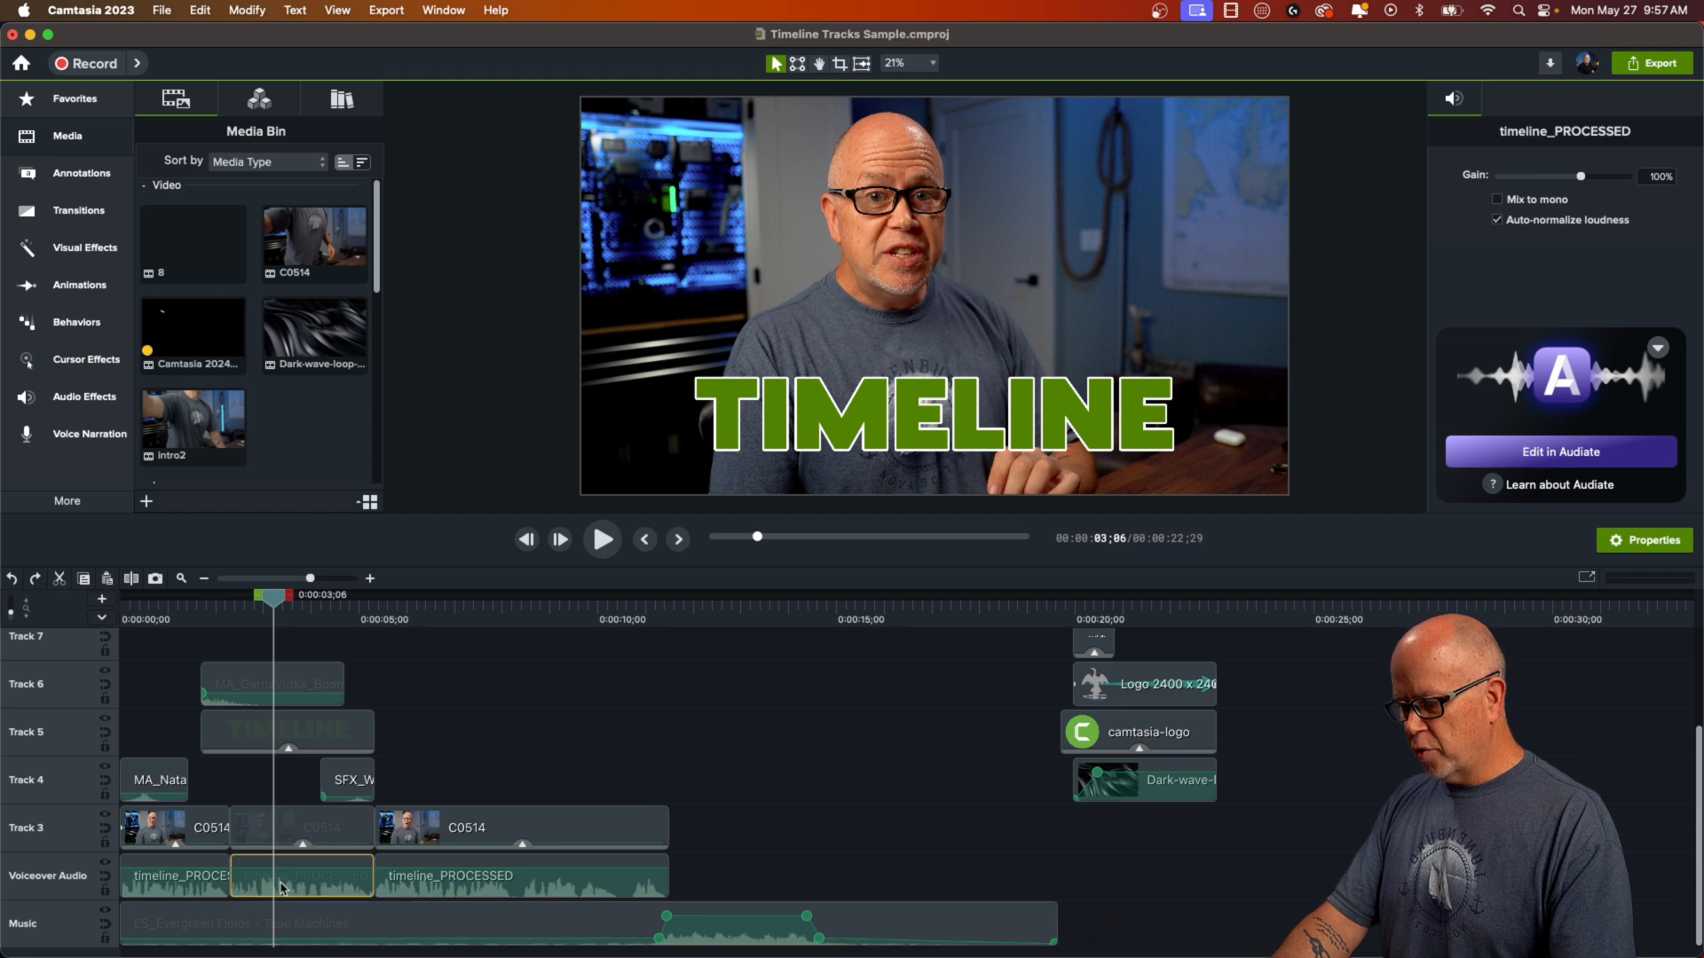
pyautogui.click(271, 682)
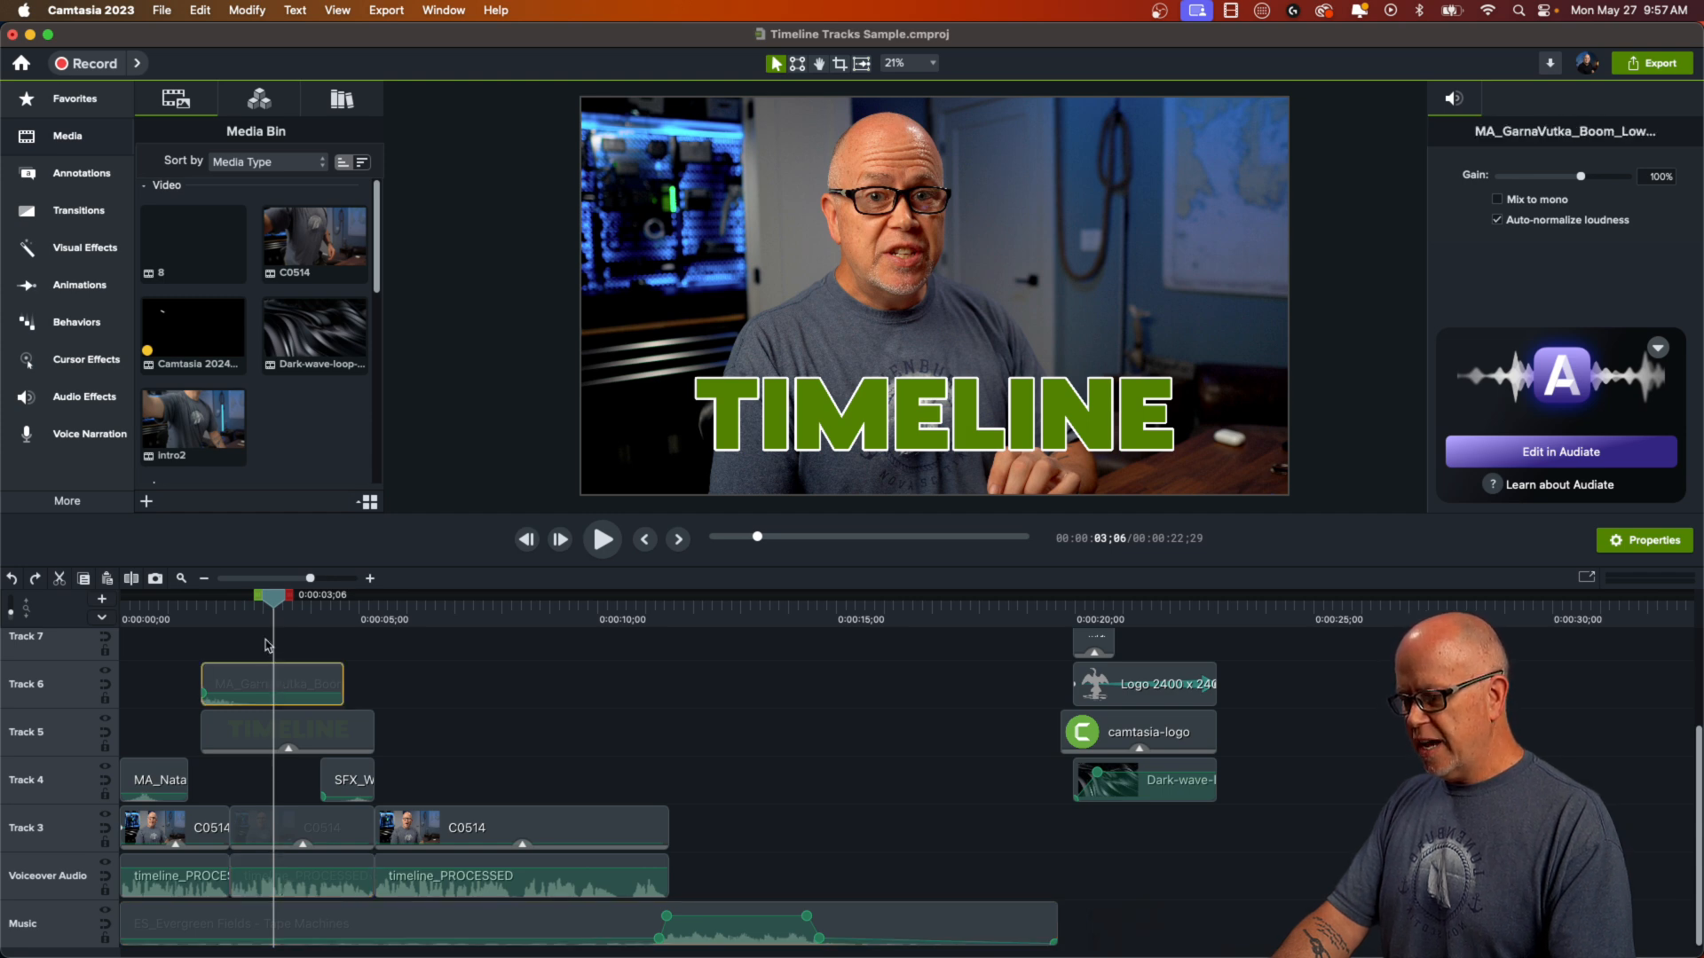
pyautogui.moveTo(276, 603); pyautogui.dragTo(206, 619)
pyautogui.click(173, 681)
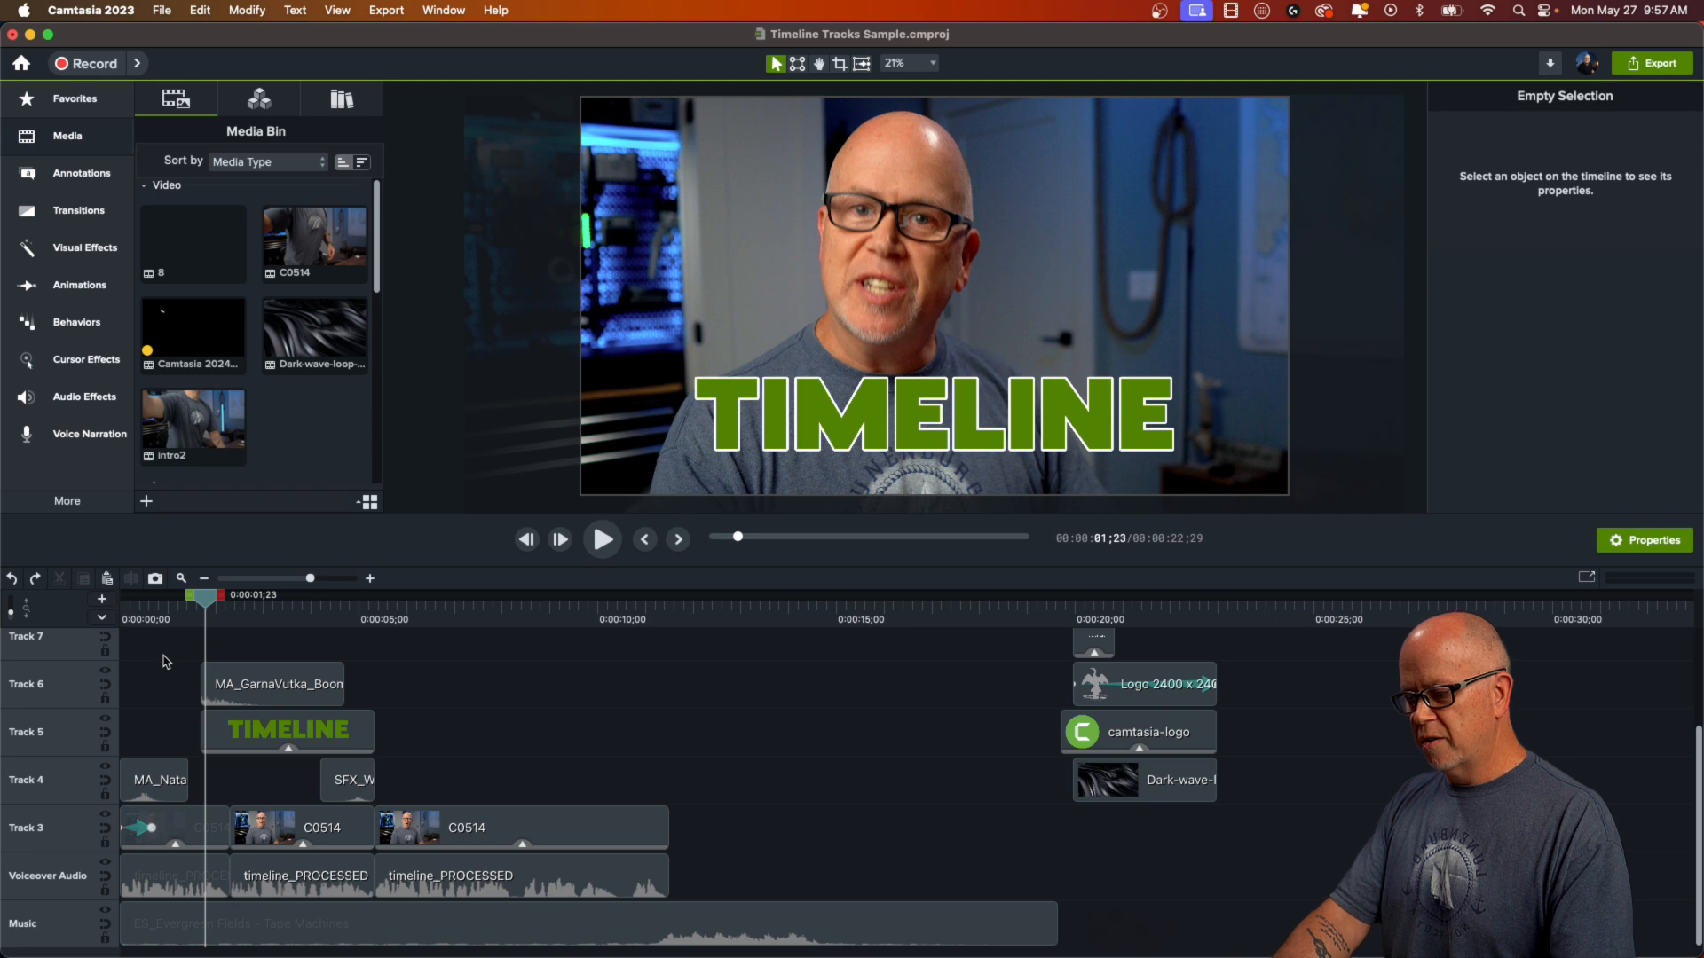
pyautogui.press('space')
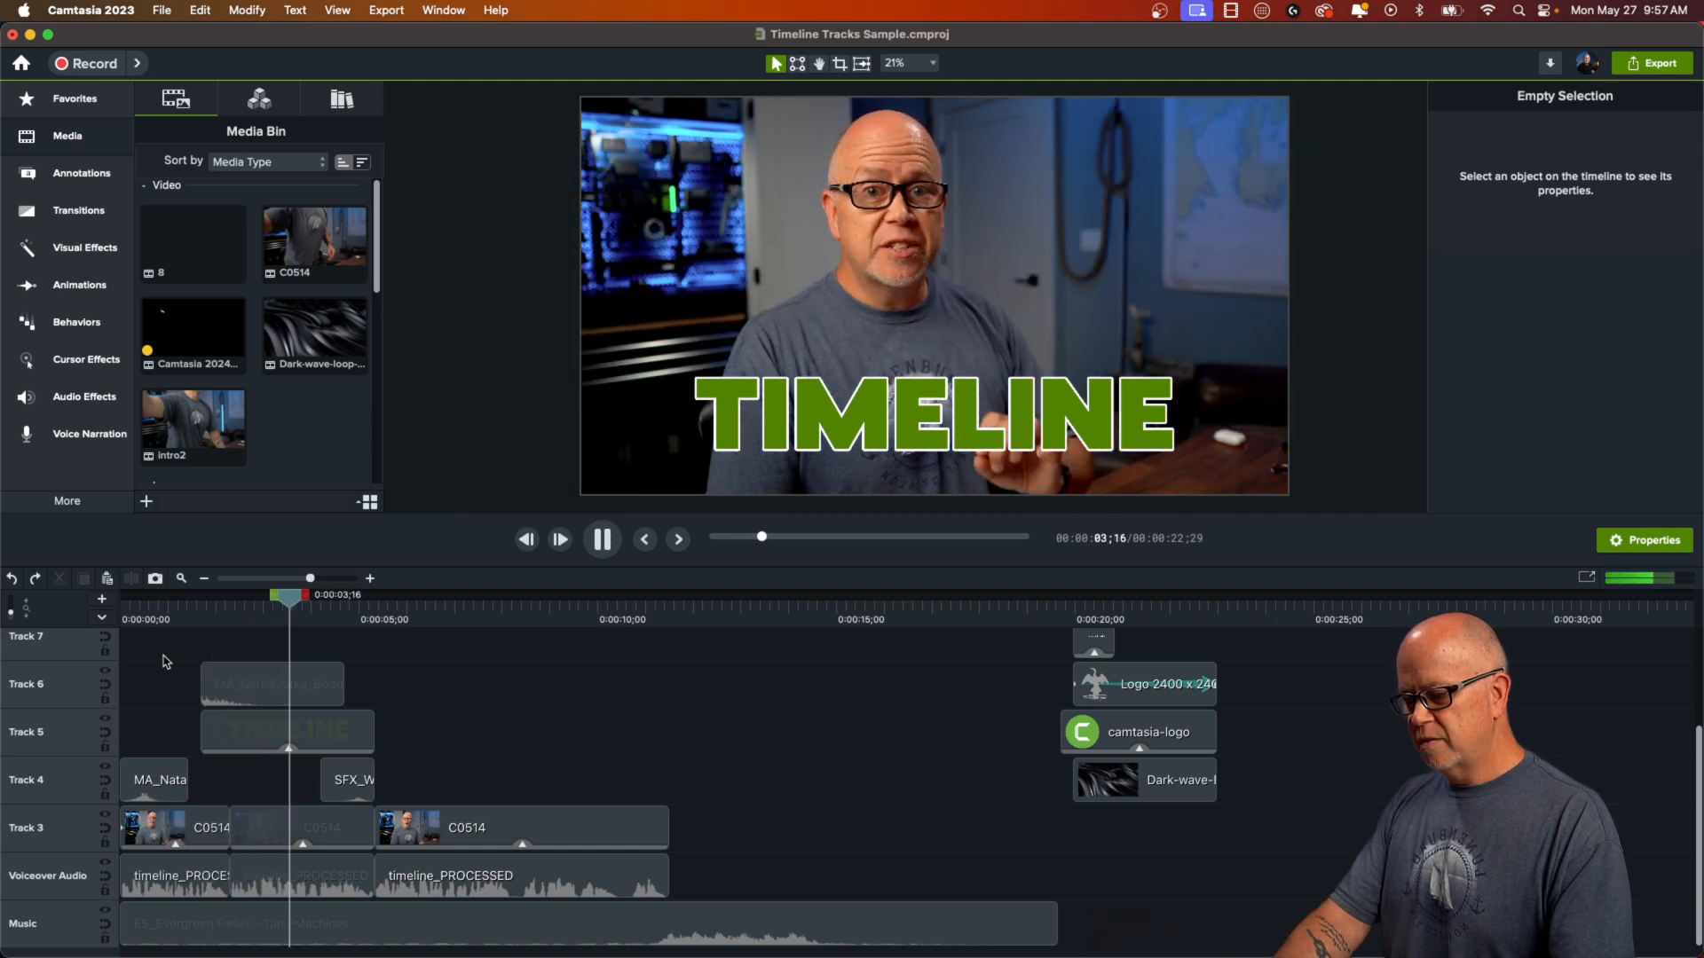
pyautogui.press('space')
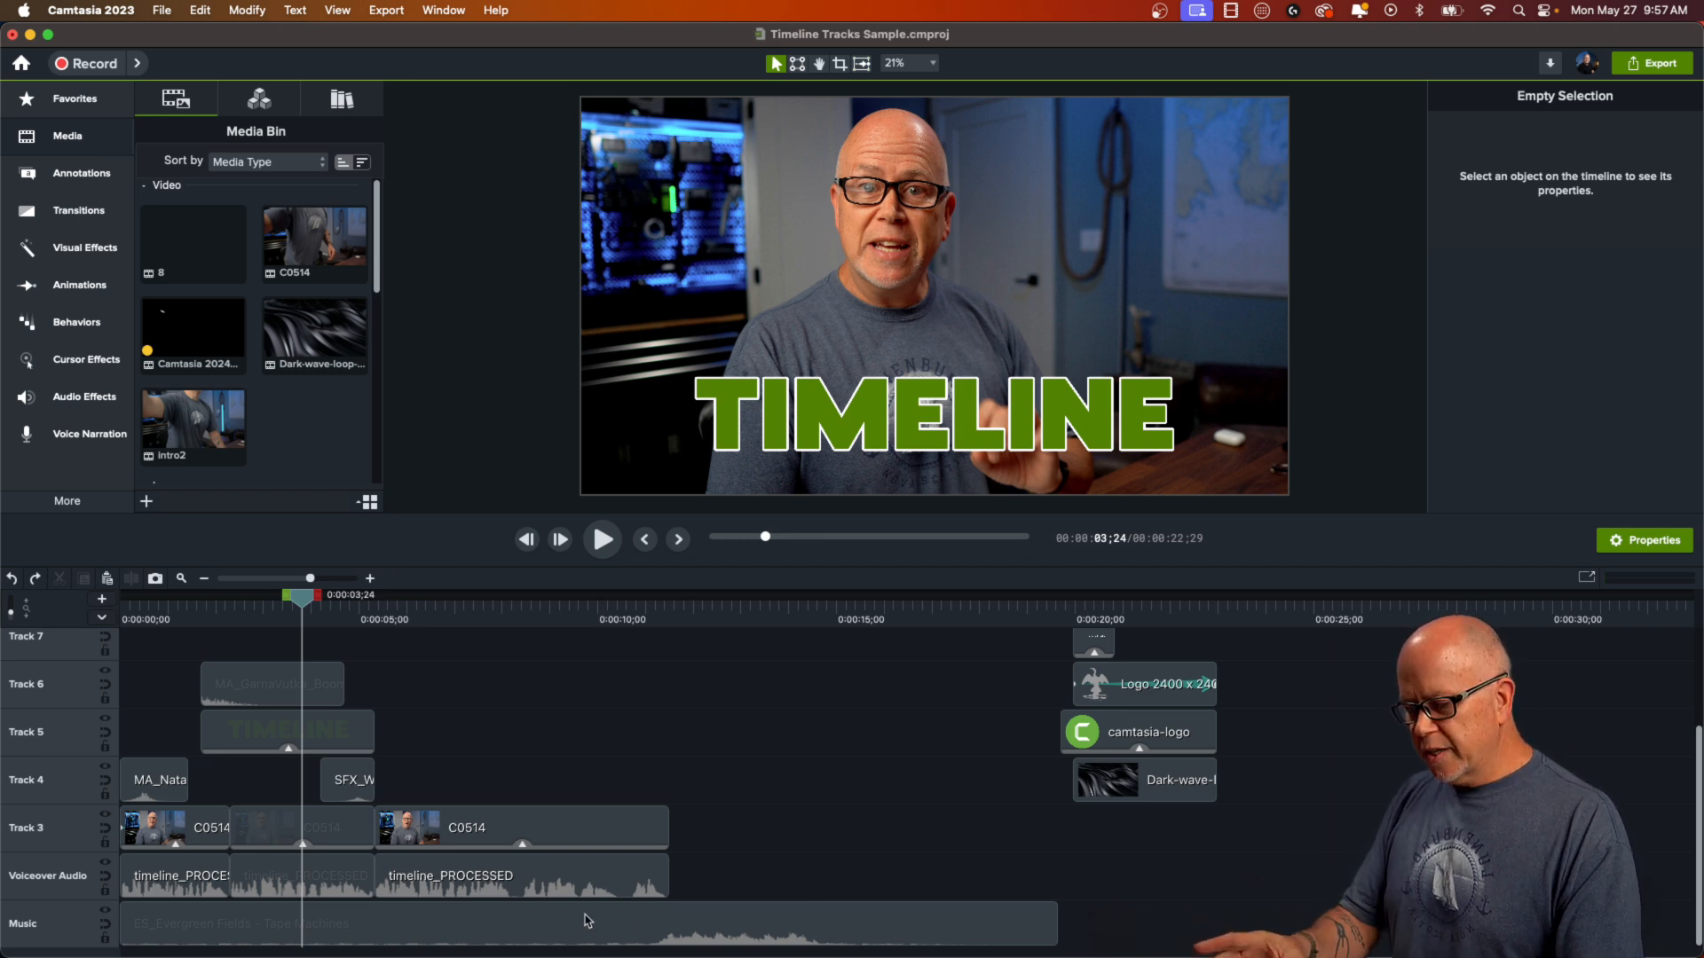
# - Enlarge the Music track and raise its clip's opening volume to 25%, shifting the first audio point before the volume rise slightly earlier
pyautogui.click(222, 927)
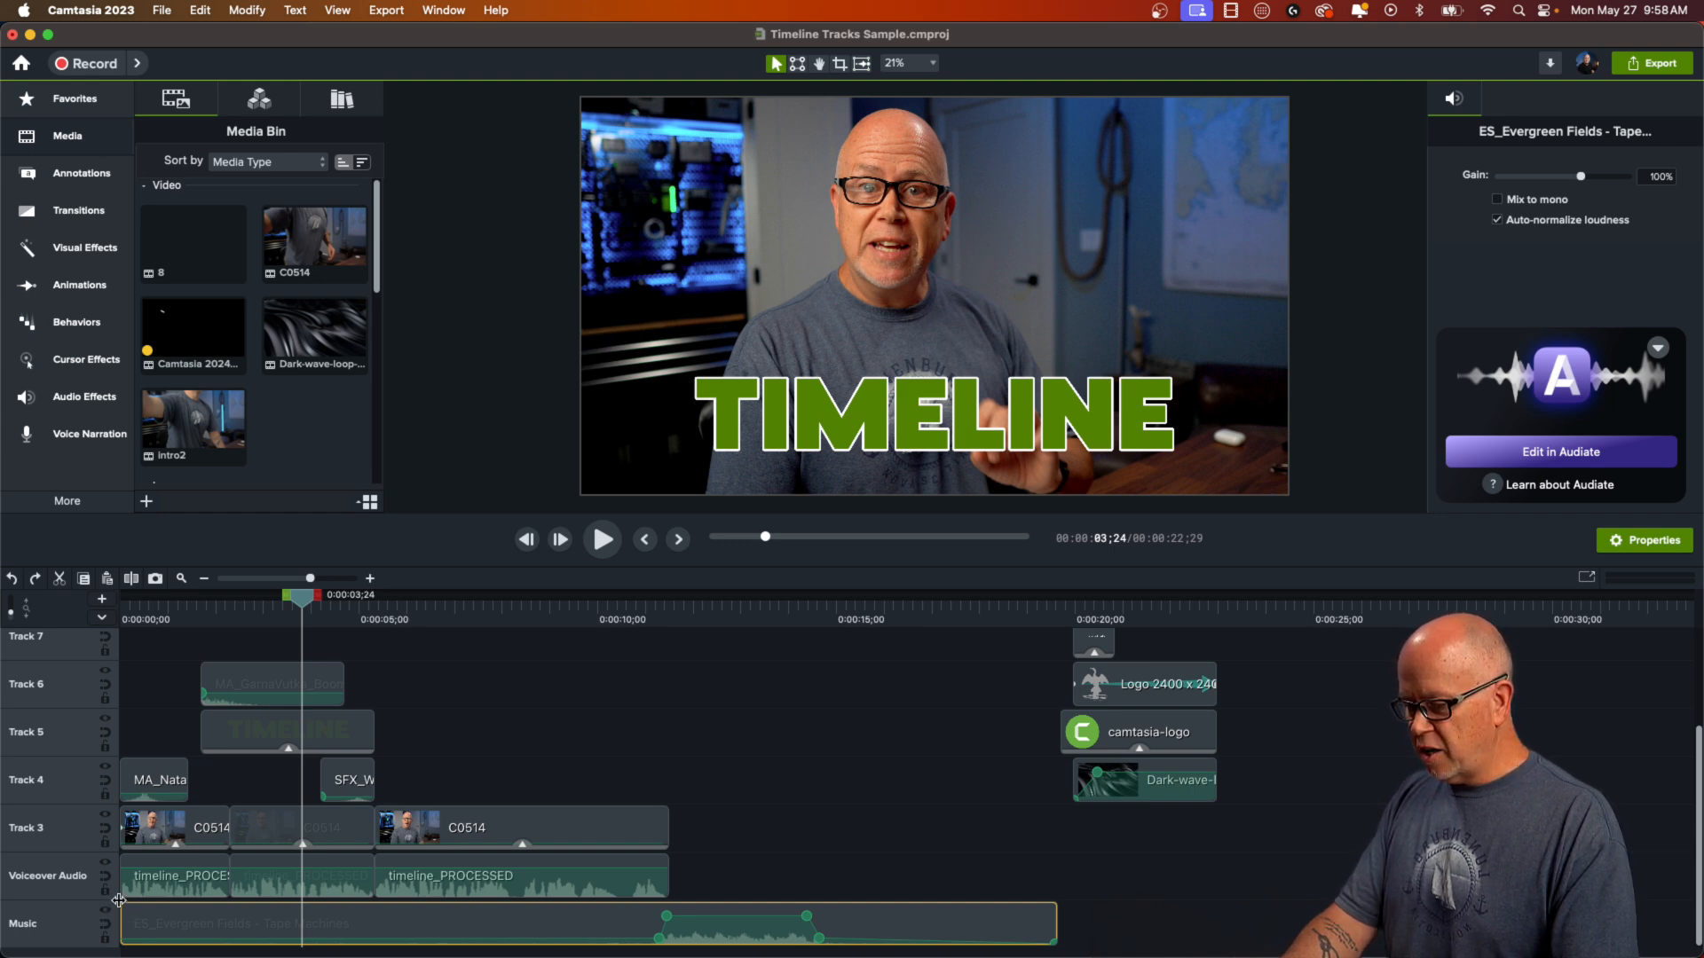
pyautogui.moveTo(118, 900); pyautogui.dragTo(131, 779)
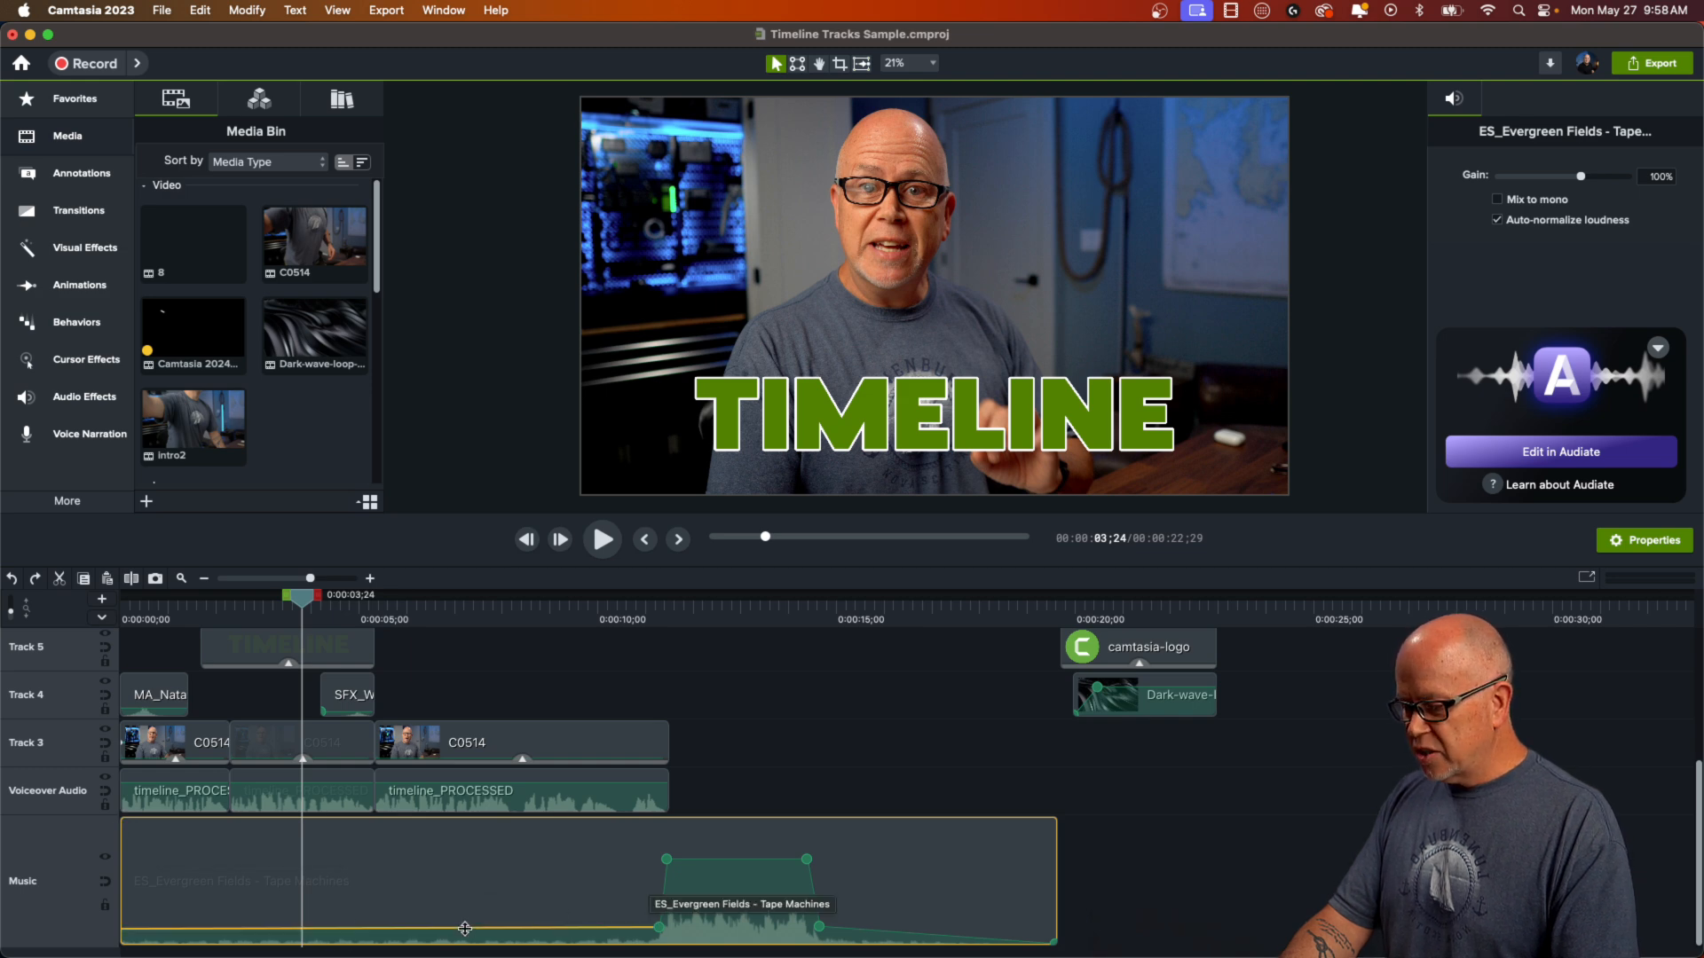
pyautogui.moveTo(467, 928); pyautogui.dragTo(475, 921)
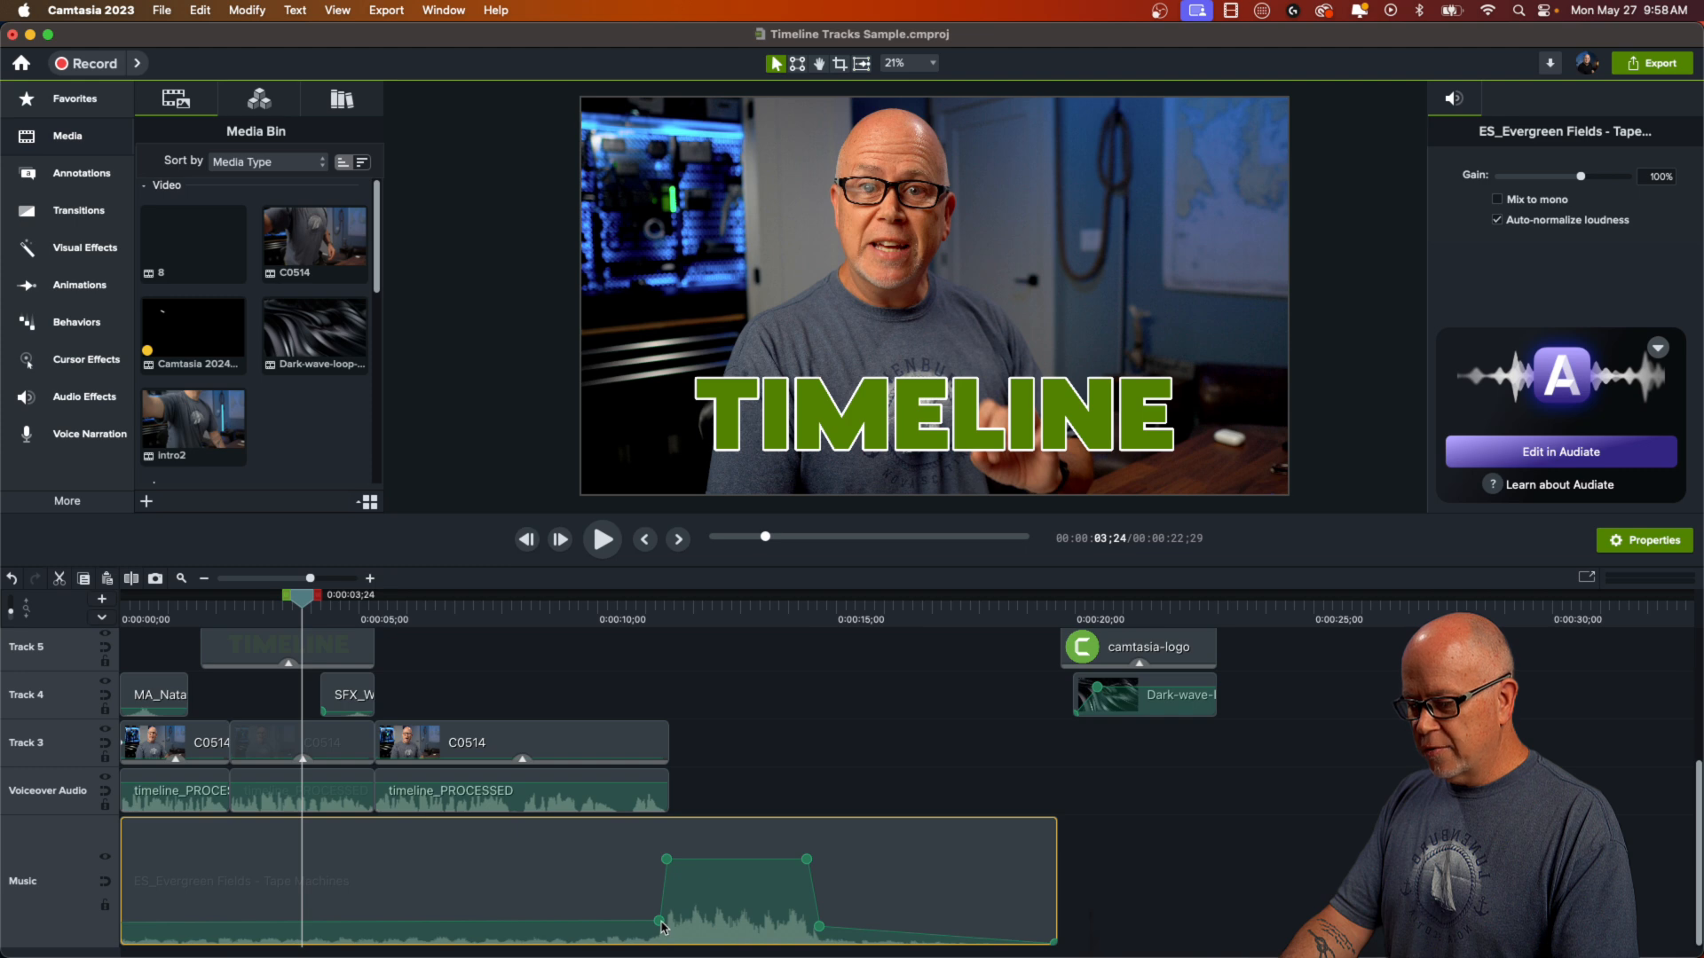
pyautogui.moveTo(661, 927); pyautogui.dragTo(651, 927)
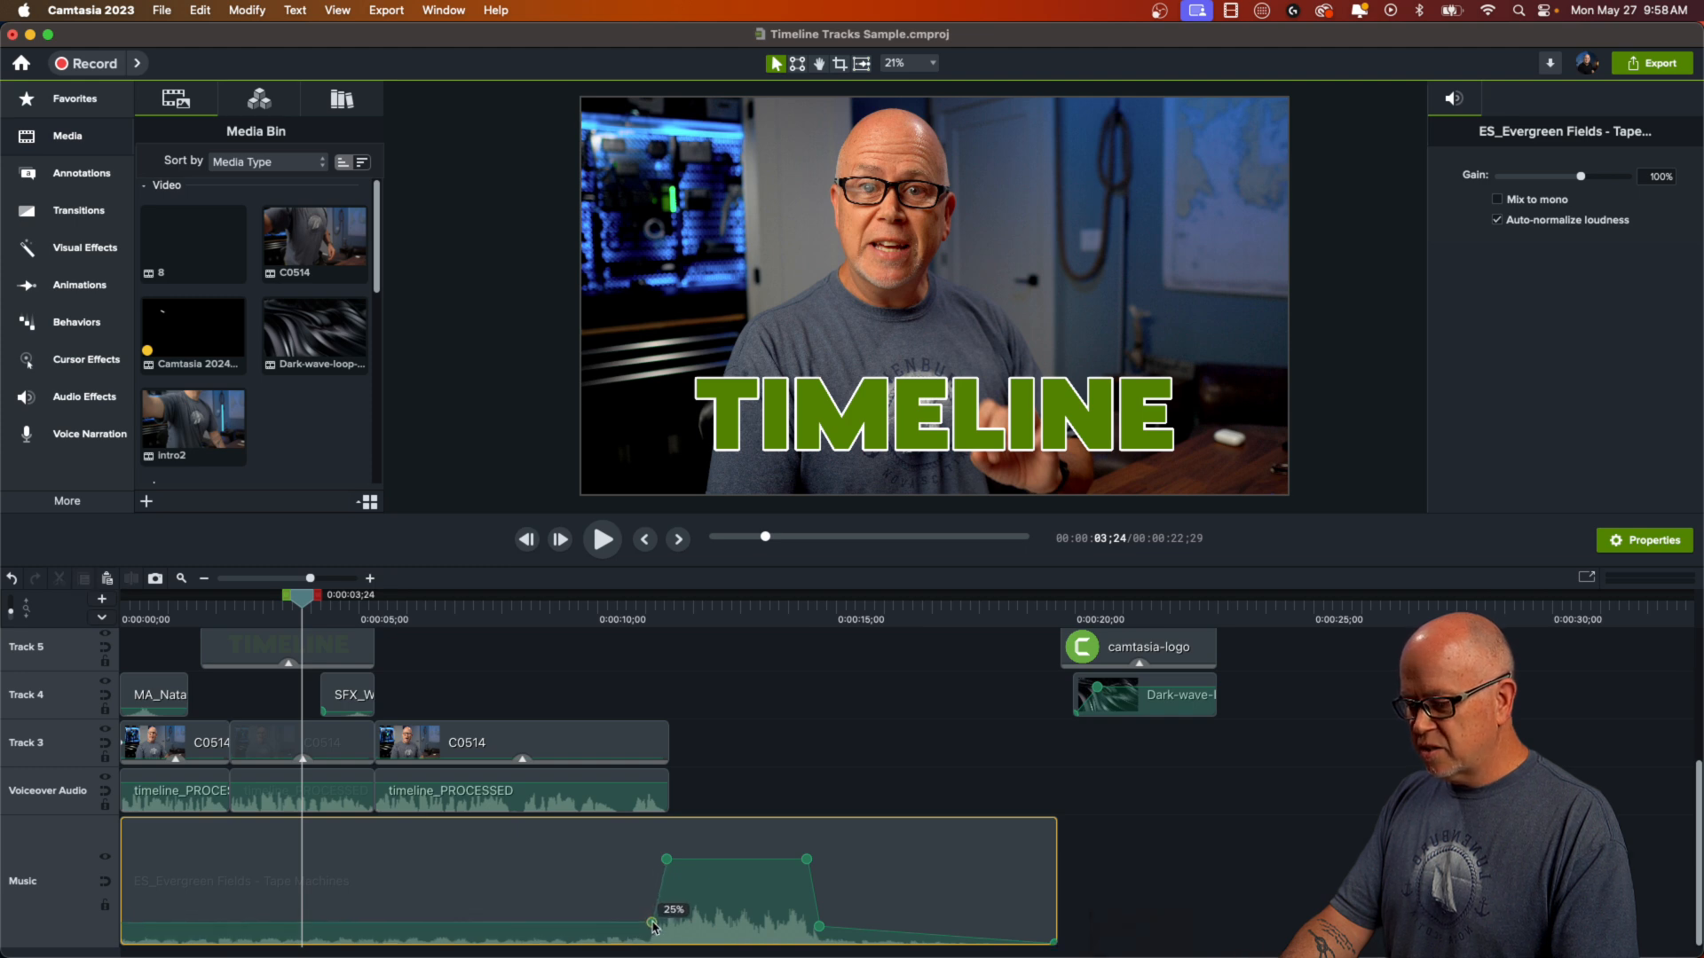
# - Minimize the Music track and maximize it again
pyautogui.rightClick(64, 866)
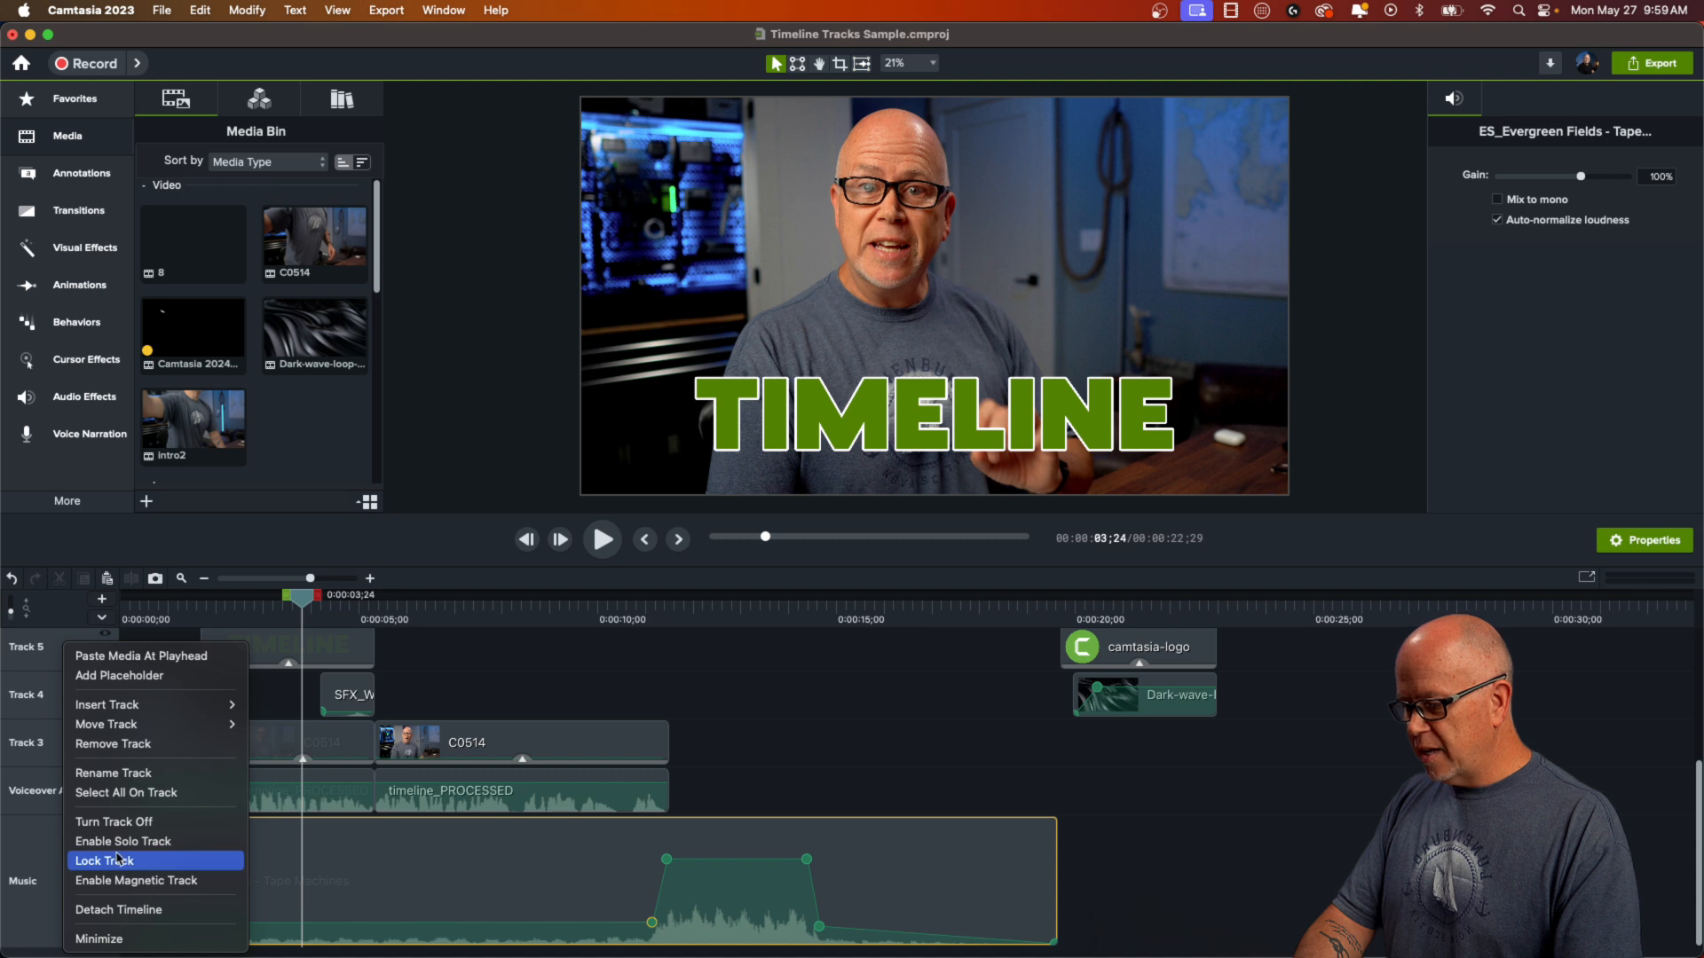
pyautogui.click(100, 939)
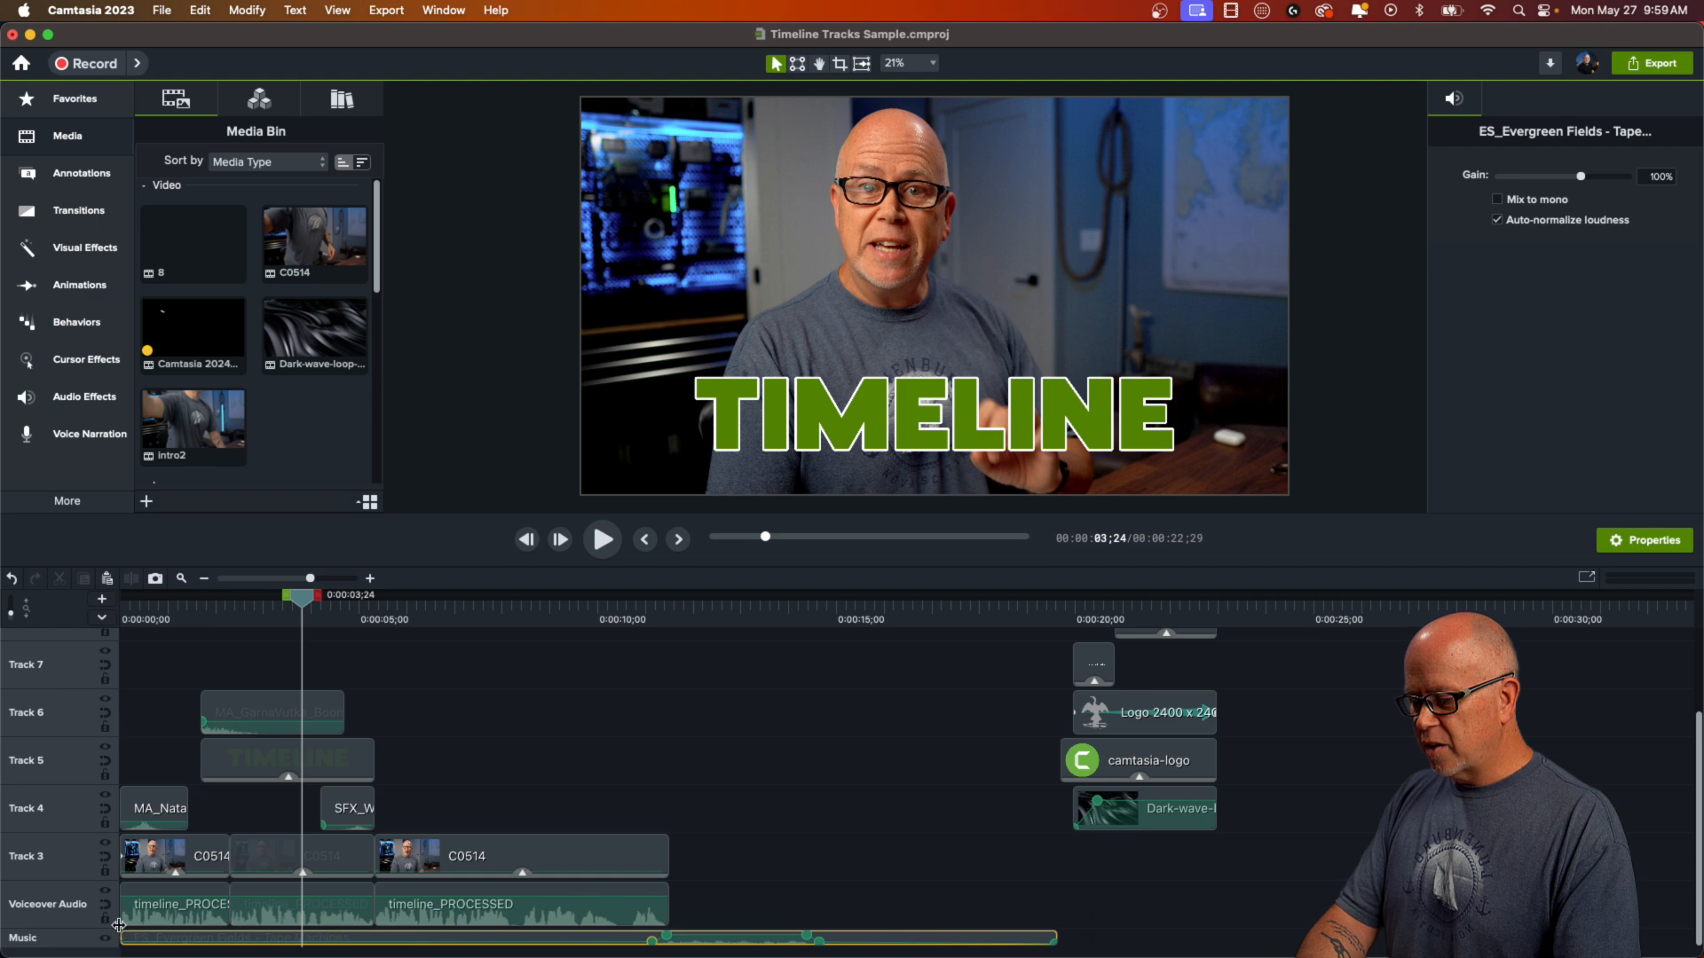
pyautogui.rightClick(67, 943)
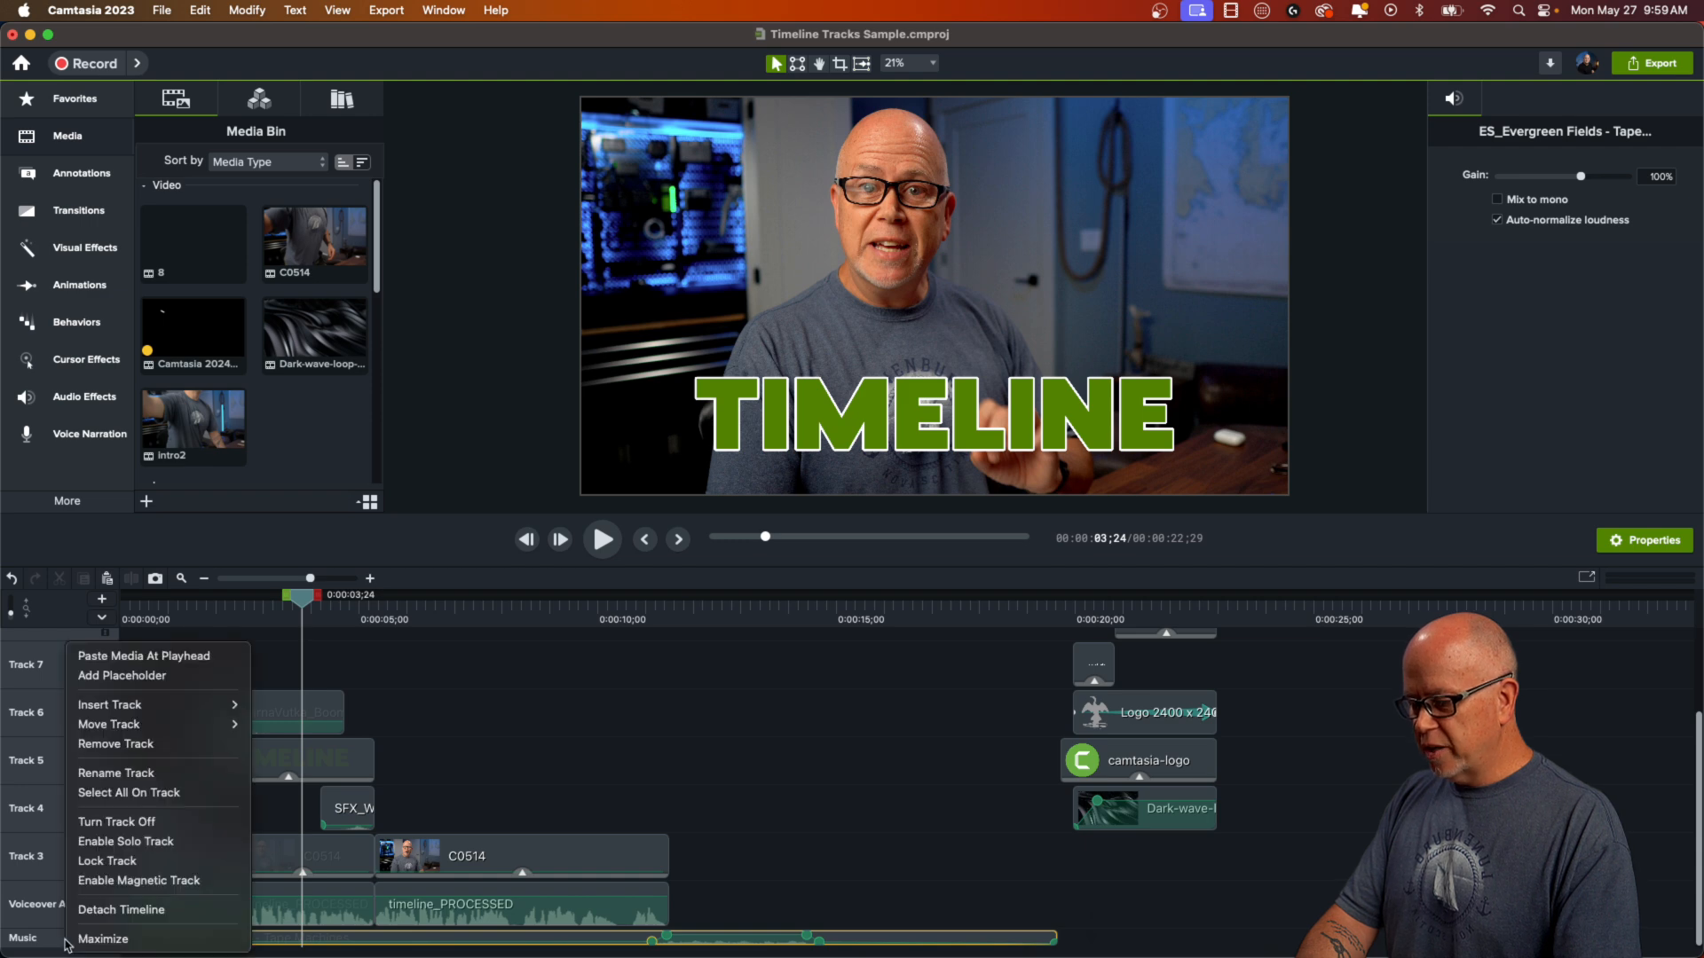
pyautogui.click(121, 940)
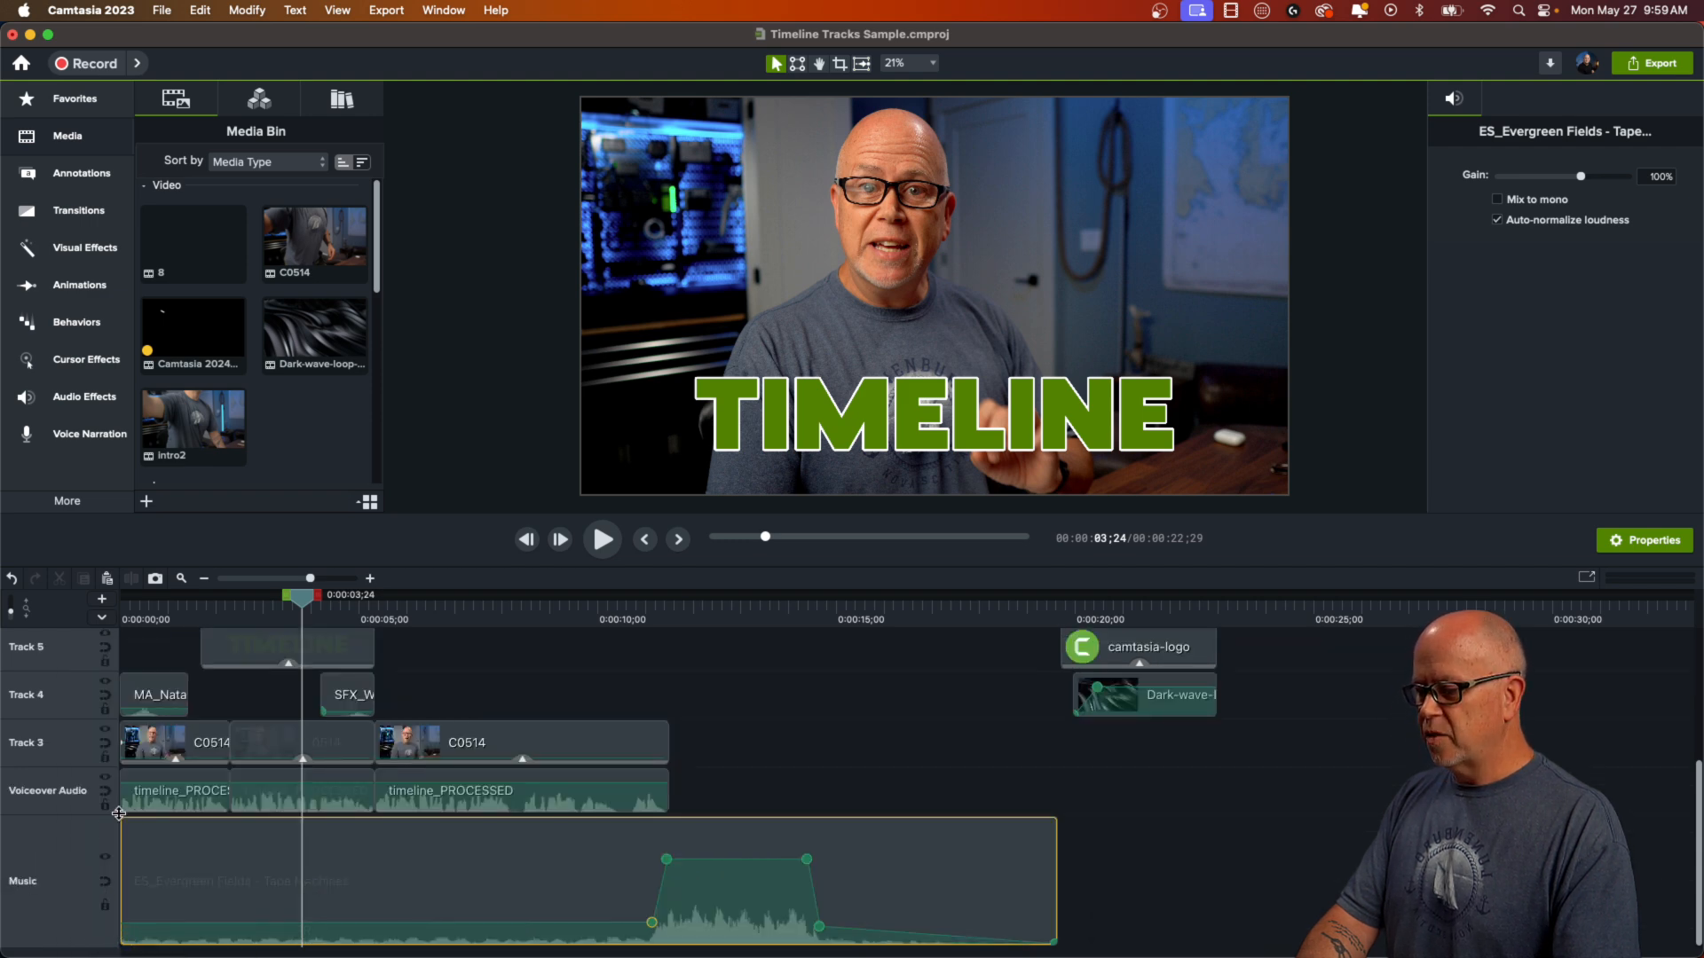
# - Reduce the Music track to a medium height by its upper border, and restore it to maximum height
pyautogui.moveTo(118, 811); pyautogui.dragTo(118, 853)
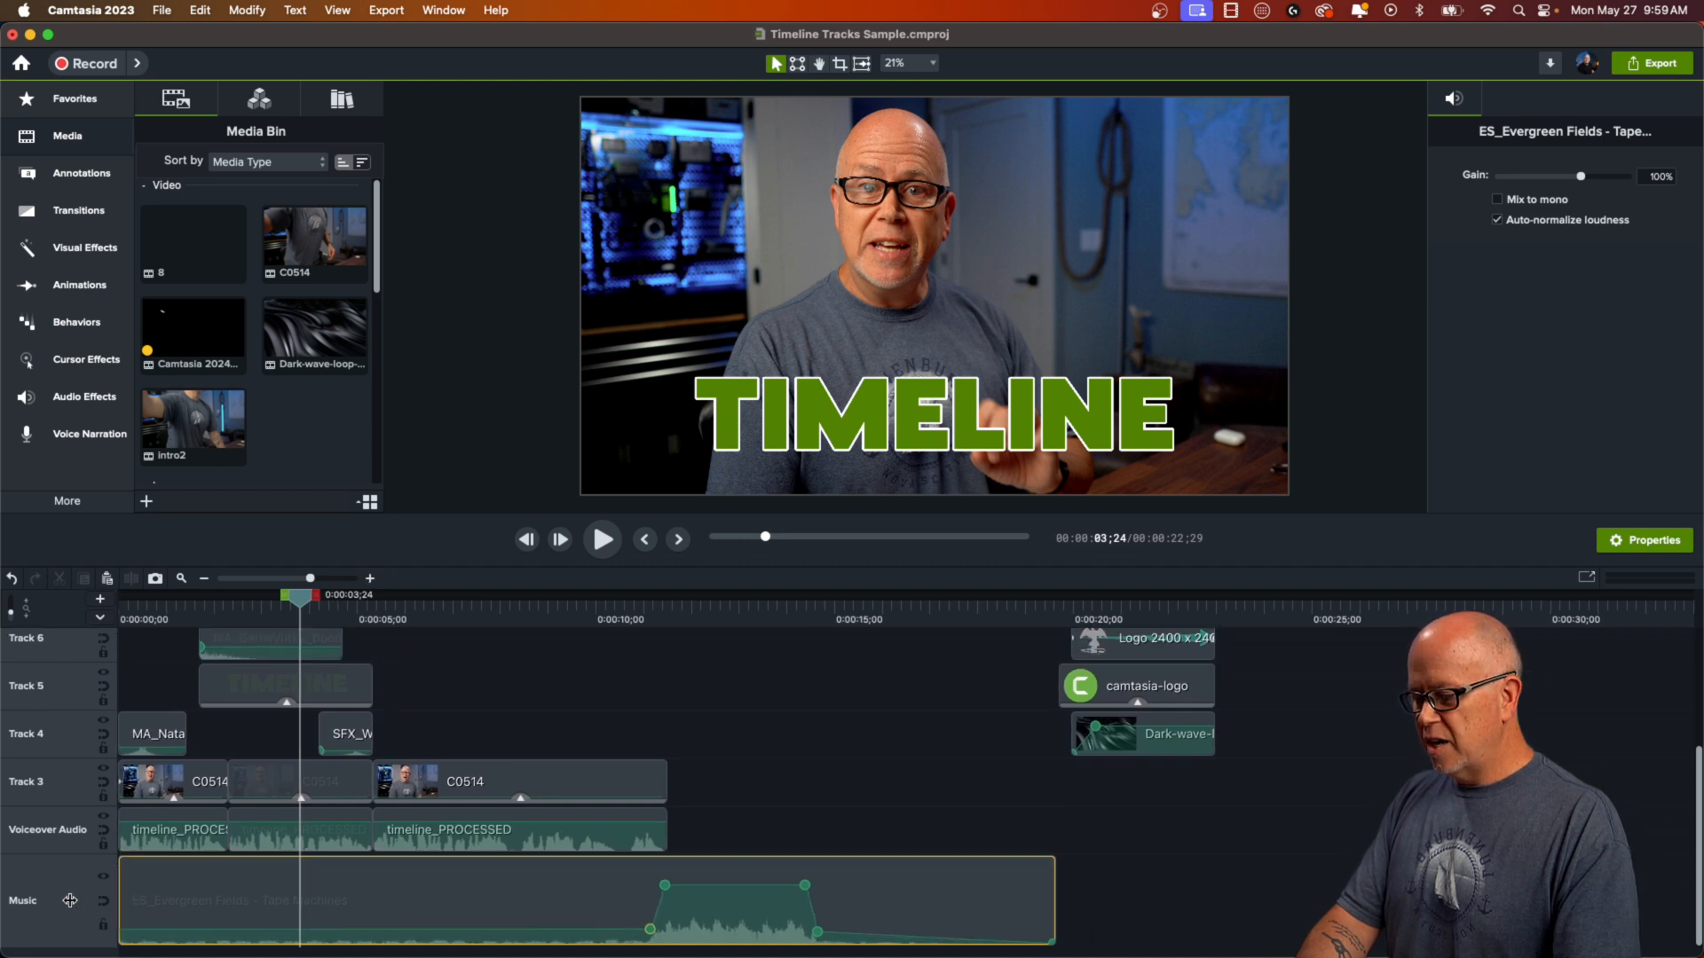
pyautogui.rightClick(70, 901)
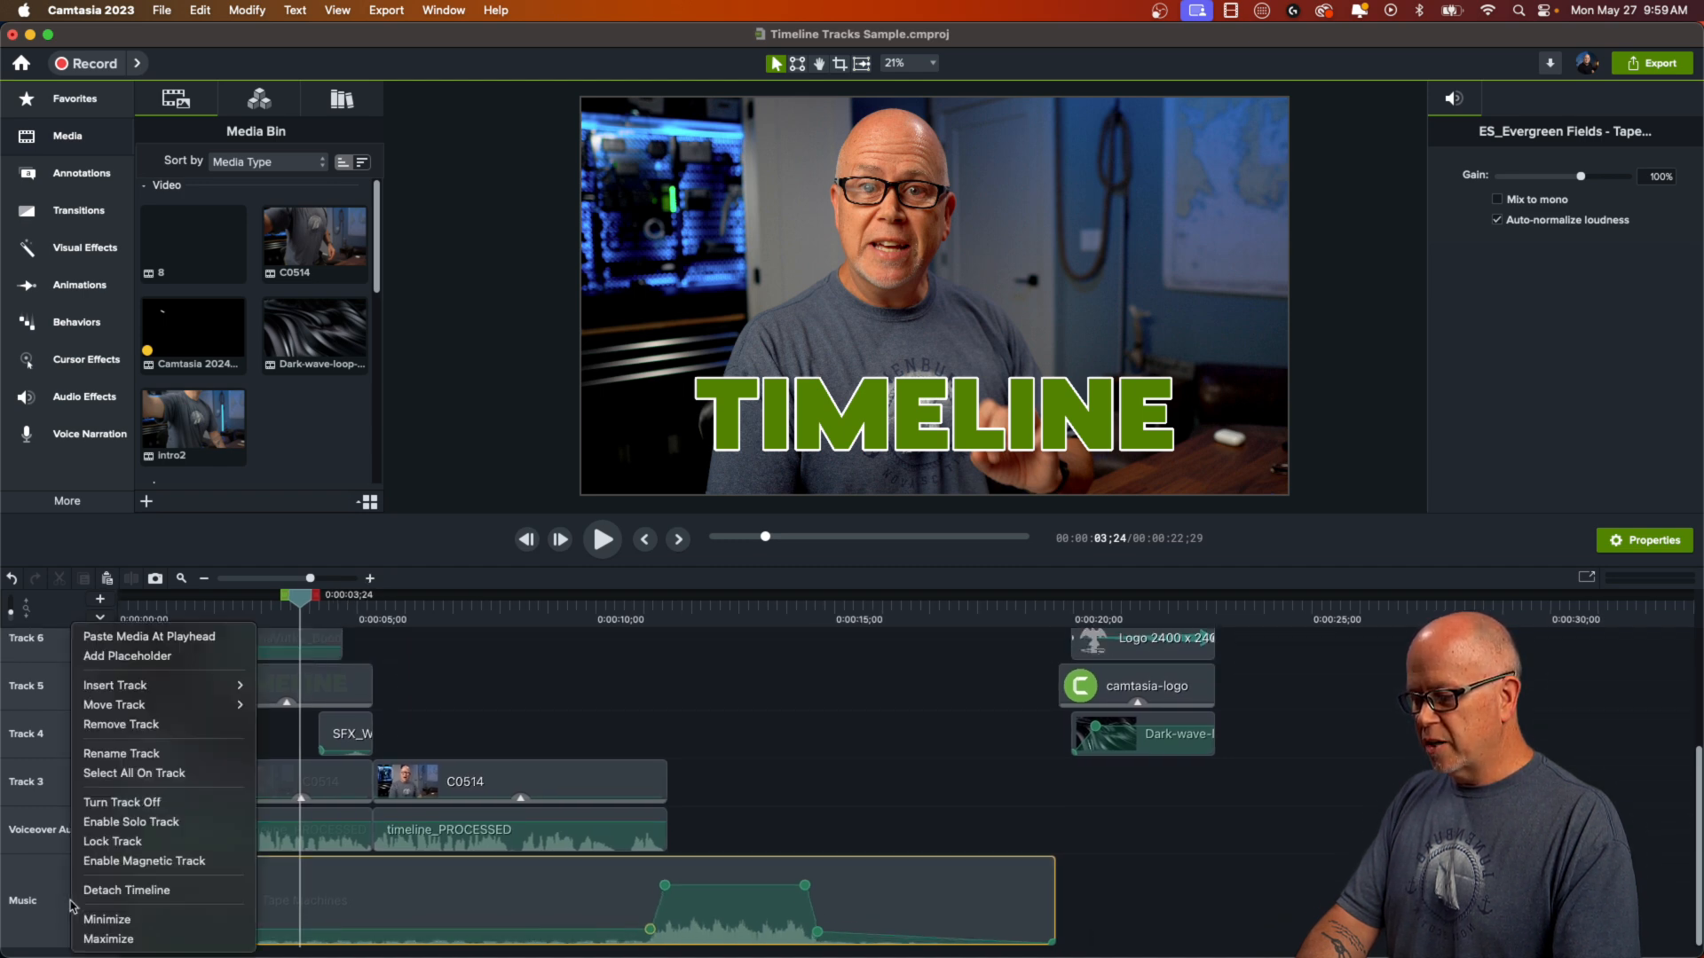
pyautogui.click(114, 939)
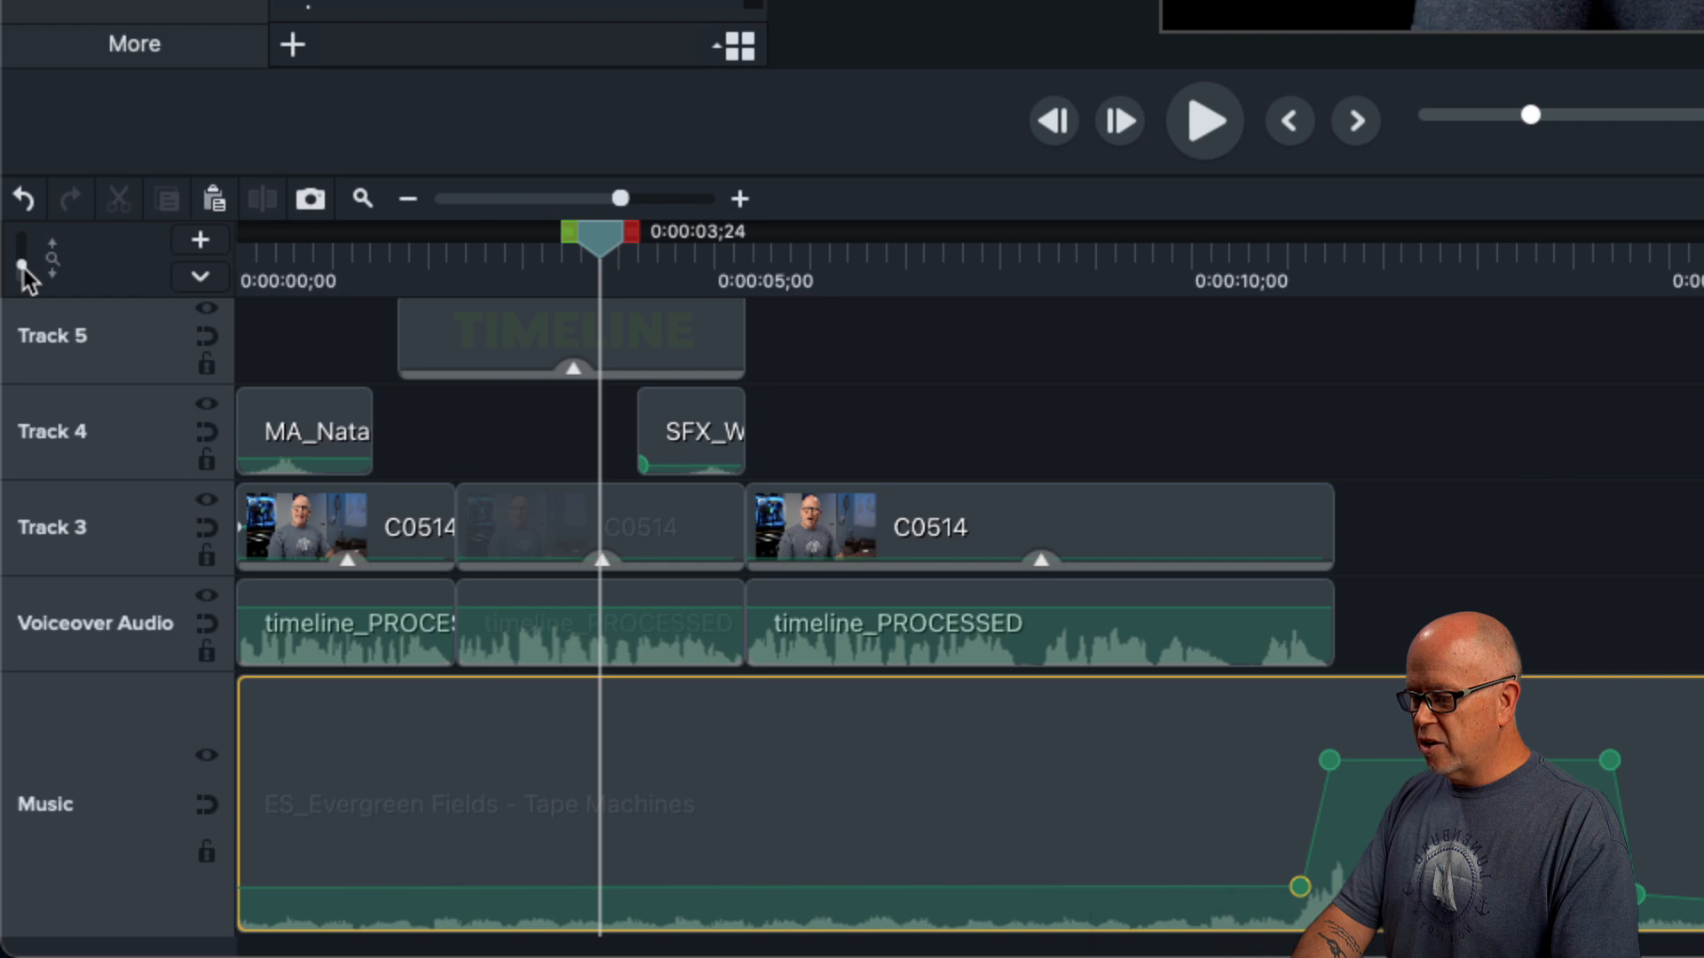
# - Reduce Track 1's height to match the others, and scale all track heights down to the smallest size and back to medium
pyautogui.moveTo(27, 280)
pyautogui.mouseDown()
pyautogui.moveTo(23, 266)
pyautogui.moveTo(35, 312)
pyautogui.moveTo(40, 271)
pyautogui.moveTo(53, 288)
pyautogui.mouseUp()
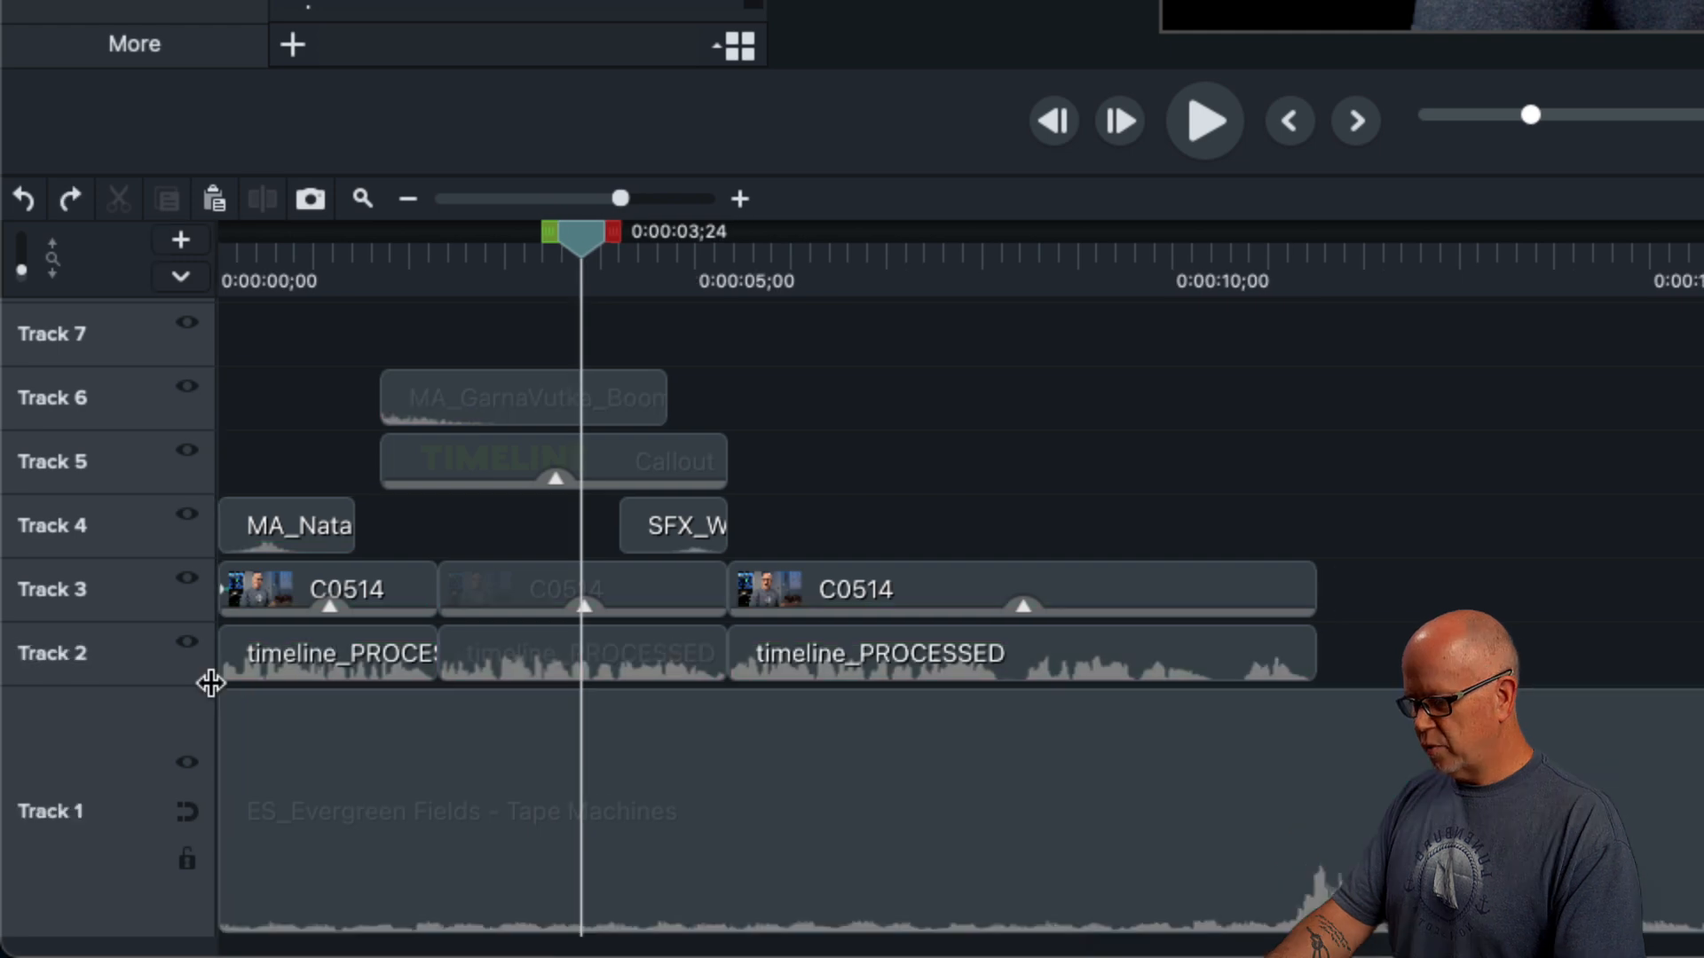
pyautogui.moveTo(209, 685); pyautogui.dragTo(187, 885)
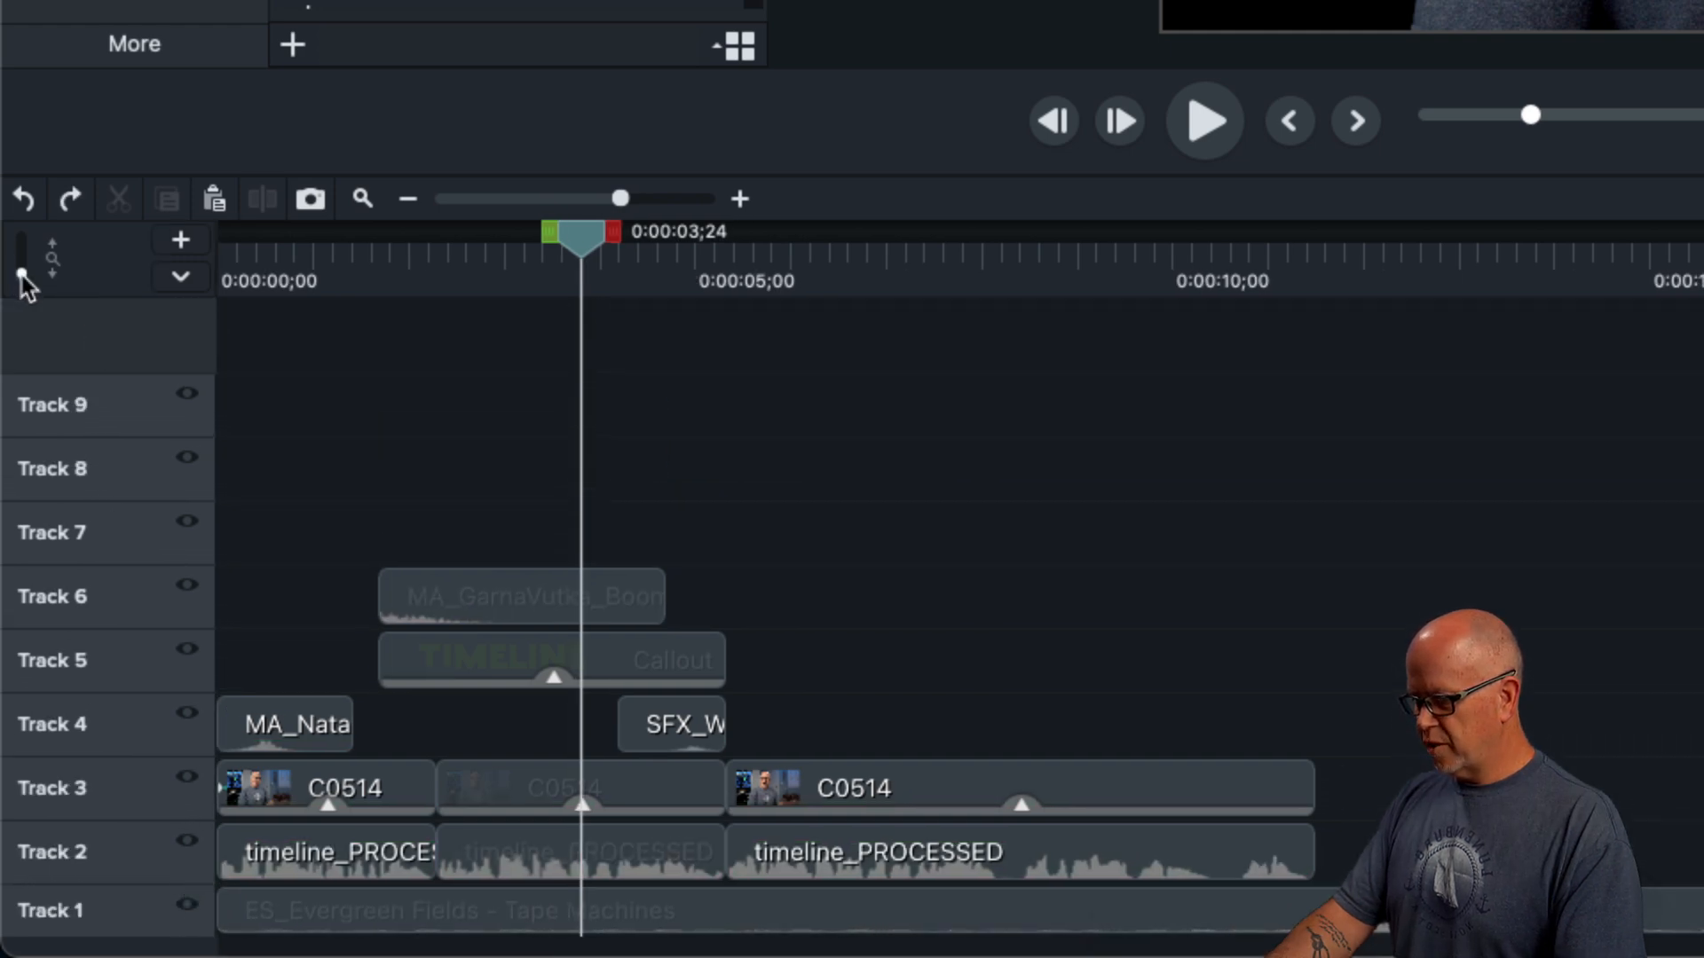
pyautogui.moveTo(22, 275); pyautogui.dragTo(22, 267)
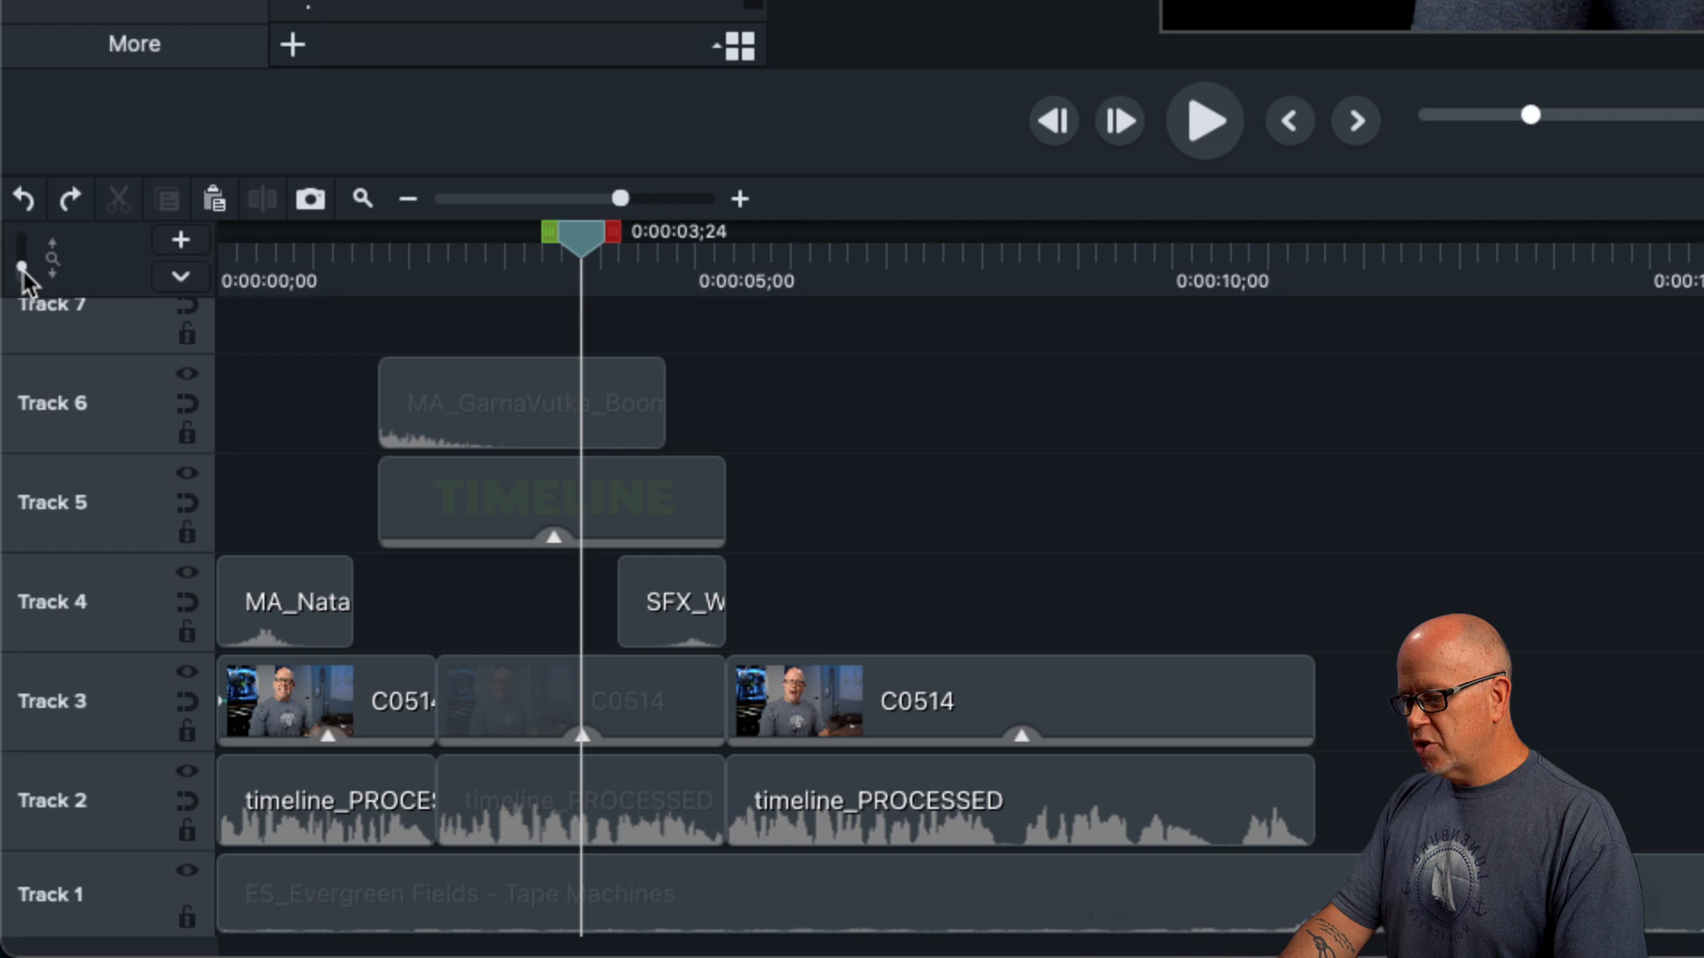
pyautogui.moveTo(21, 266); pyautogui.dragTo(25, 295)
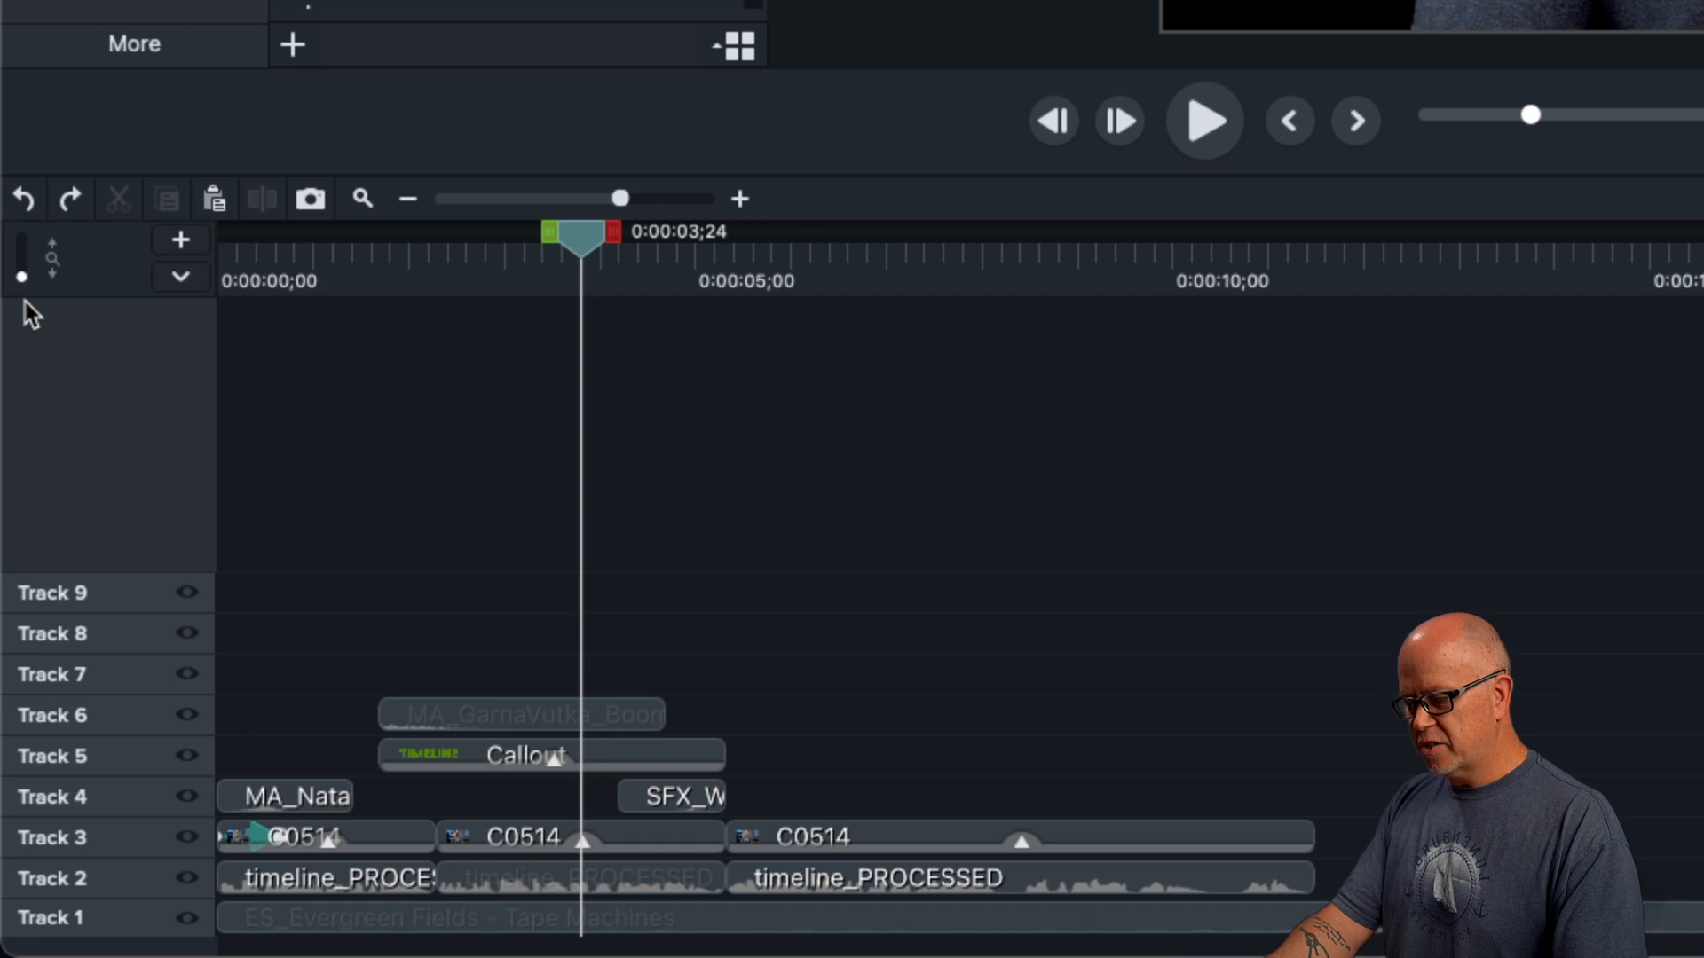
pyautogui.moveTo(23, 279); pyautogui.dragTo(32, 273)
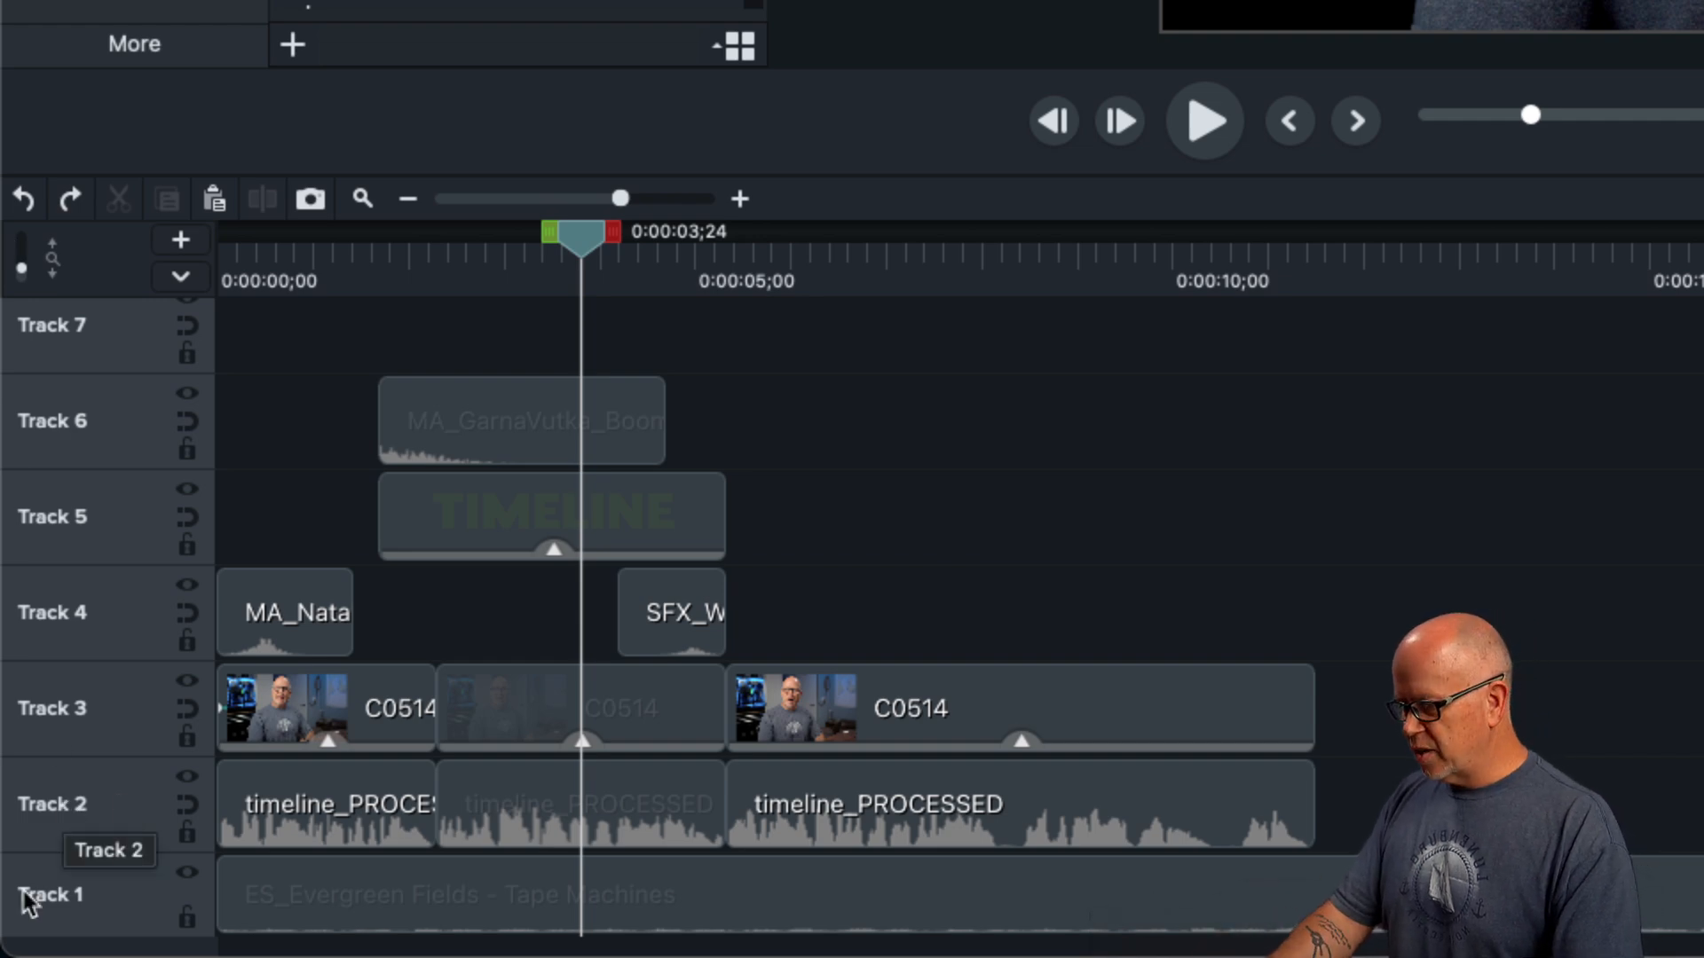
# - Turn off Track 6 and play the section from 0:00:01;13 without its boom sound
pyautogui.click(186, 393)
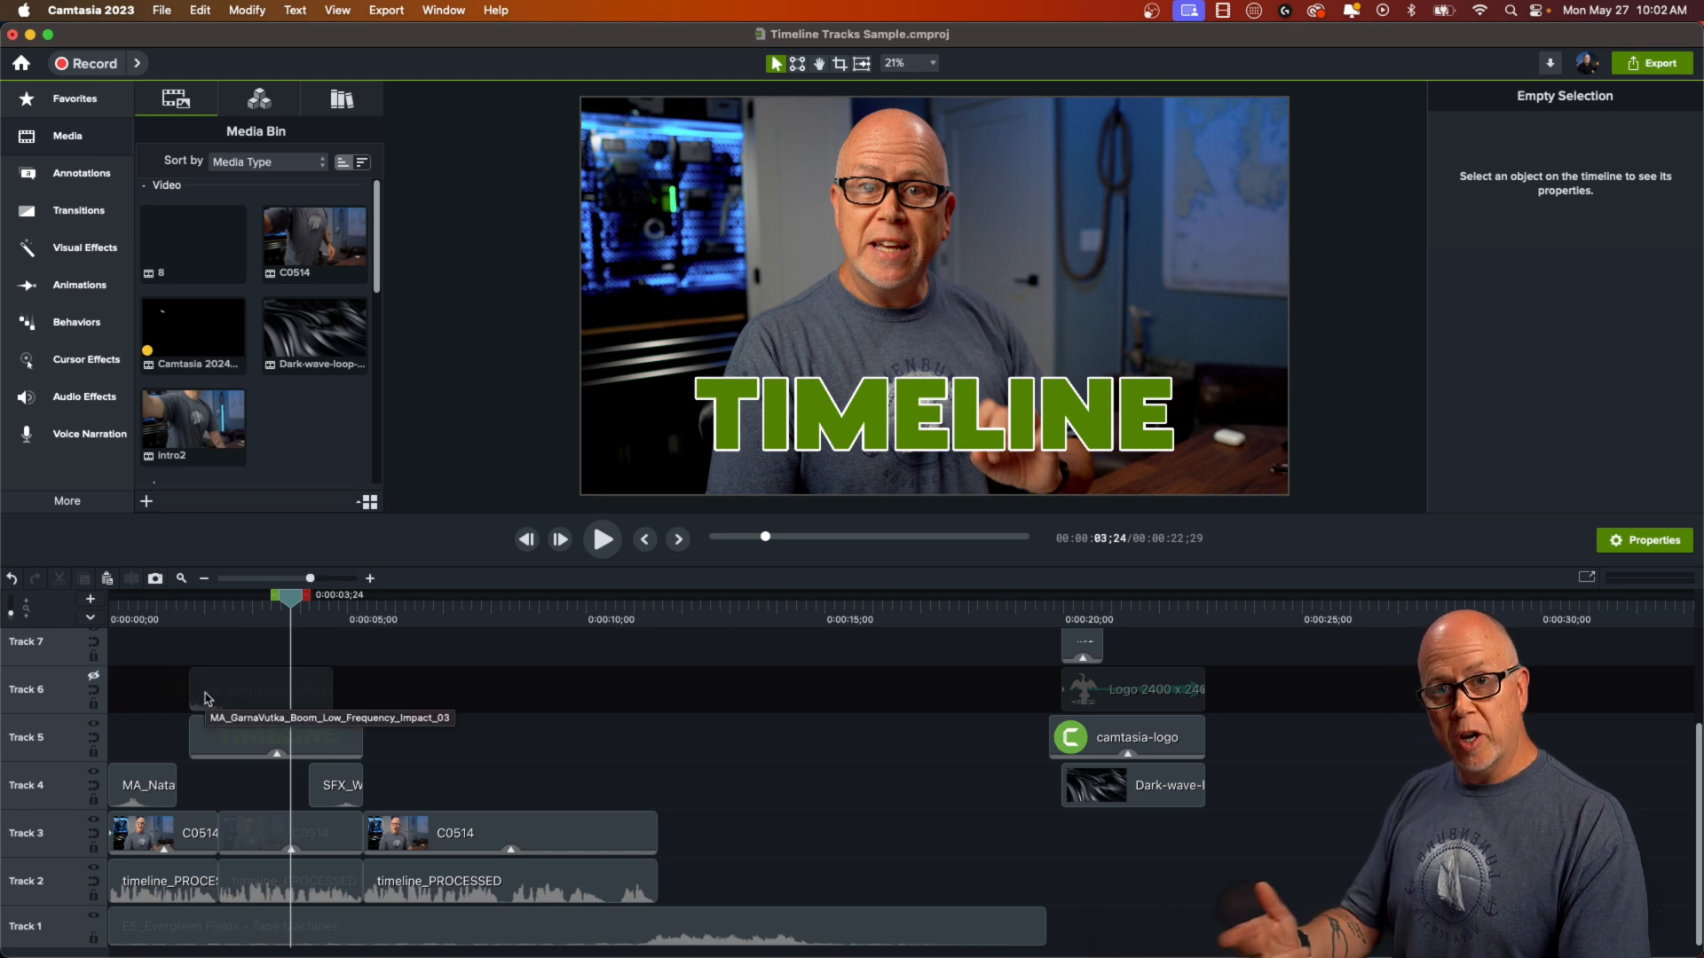
pyautogui.click(179, 612)
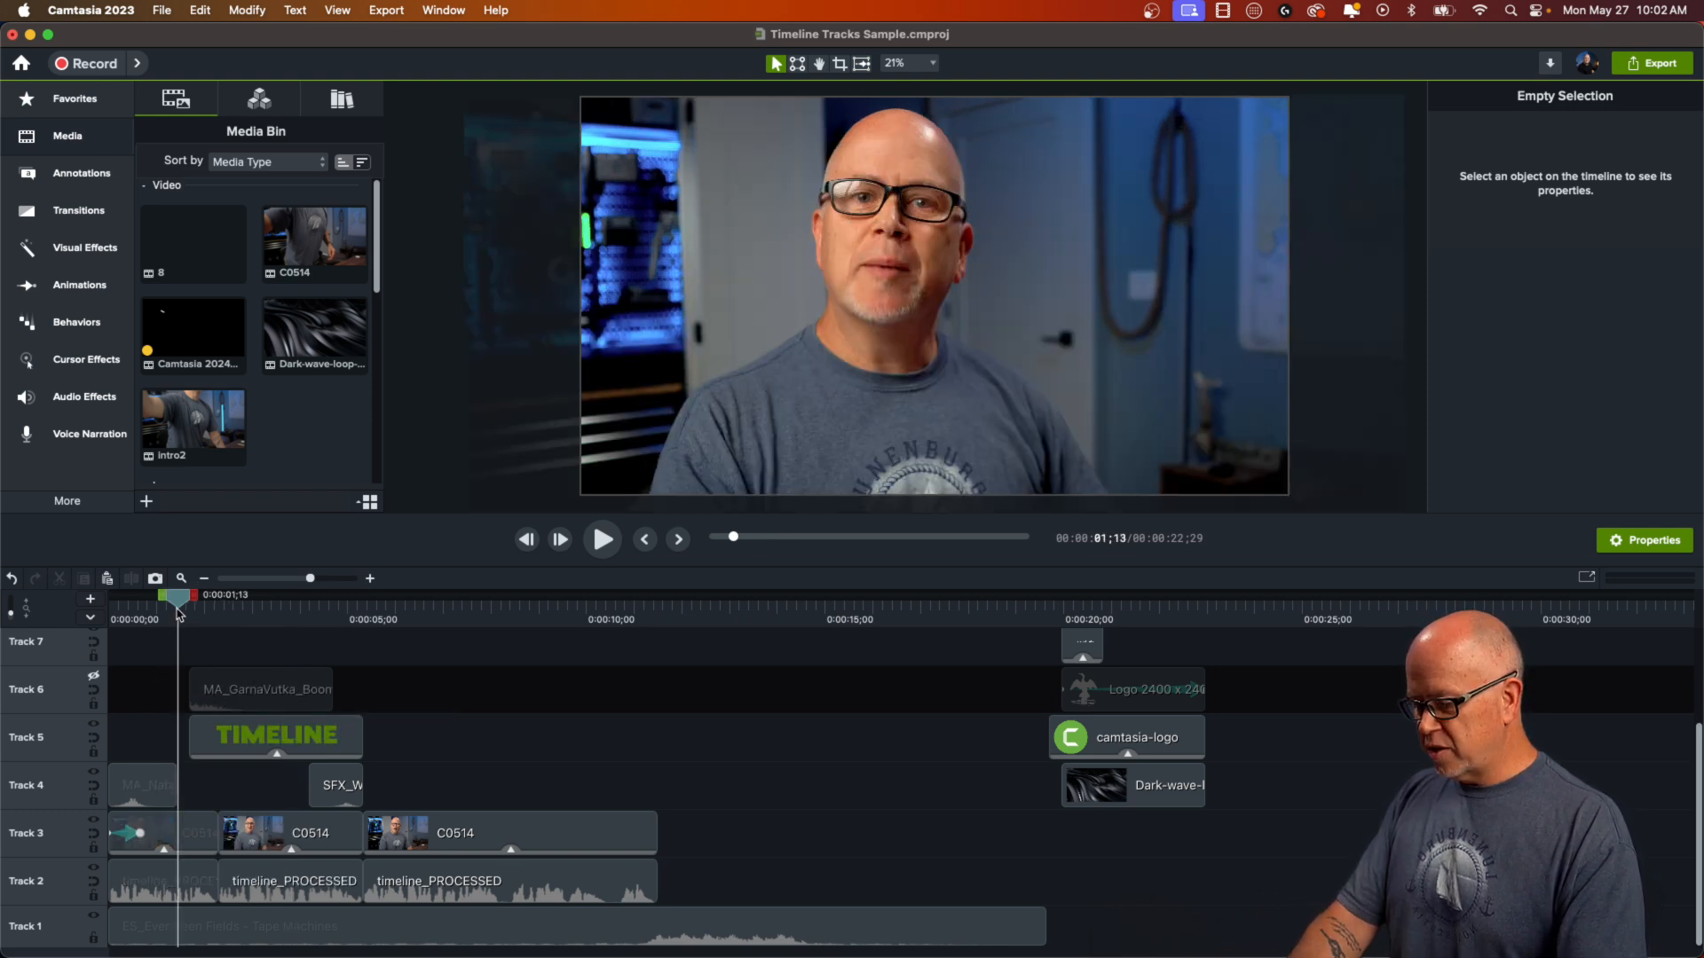
pyautogui.press('space')
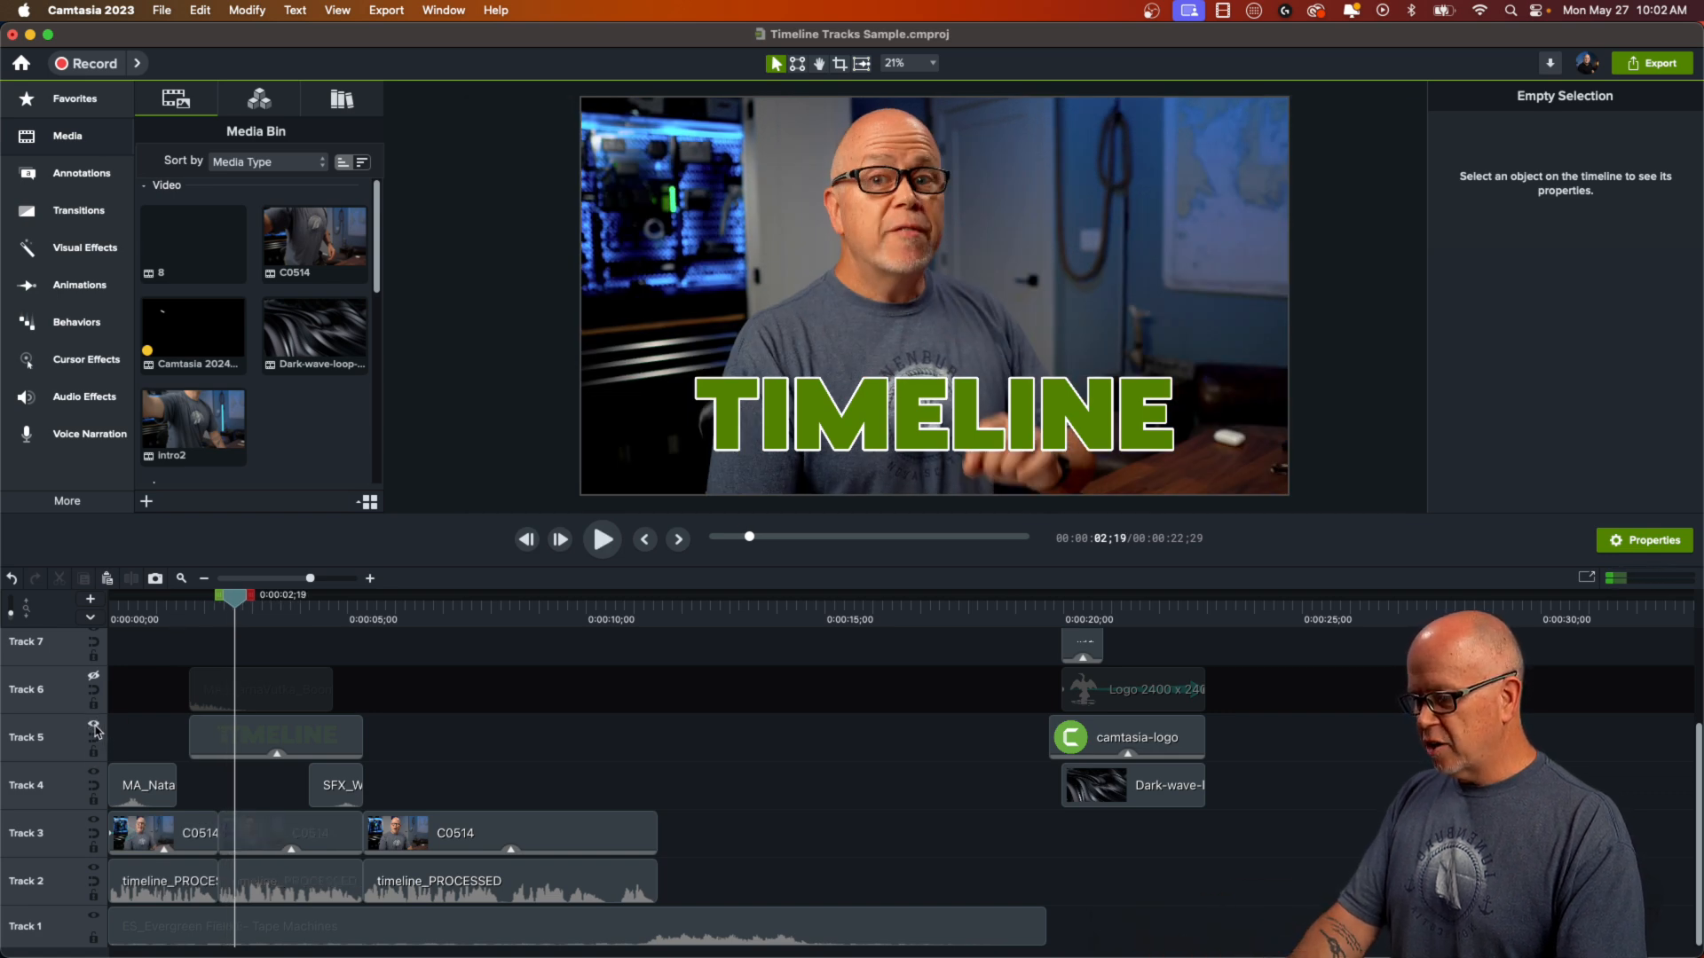
# - Turn off Track 5 to hide the TIMELINE callout, and play the section from 0:00:01;15
pyautogui.click(94, 725)
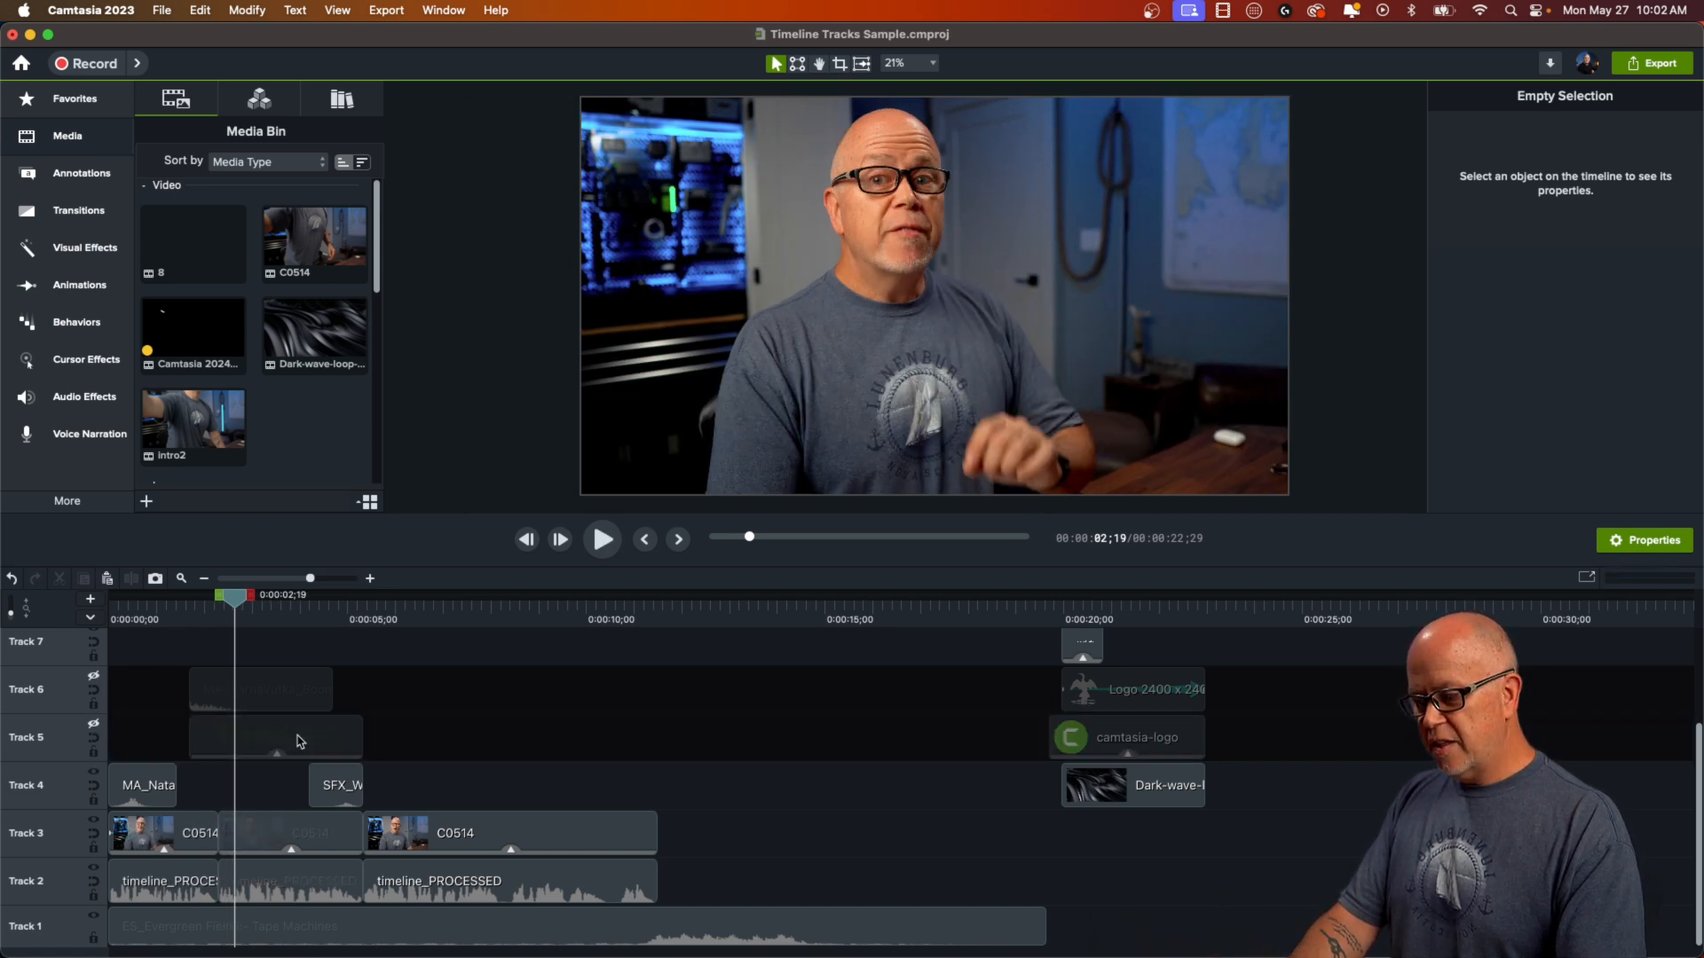
pyautogui.click(177, 619)
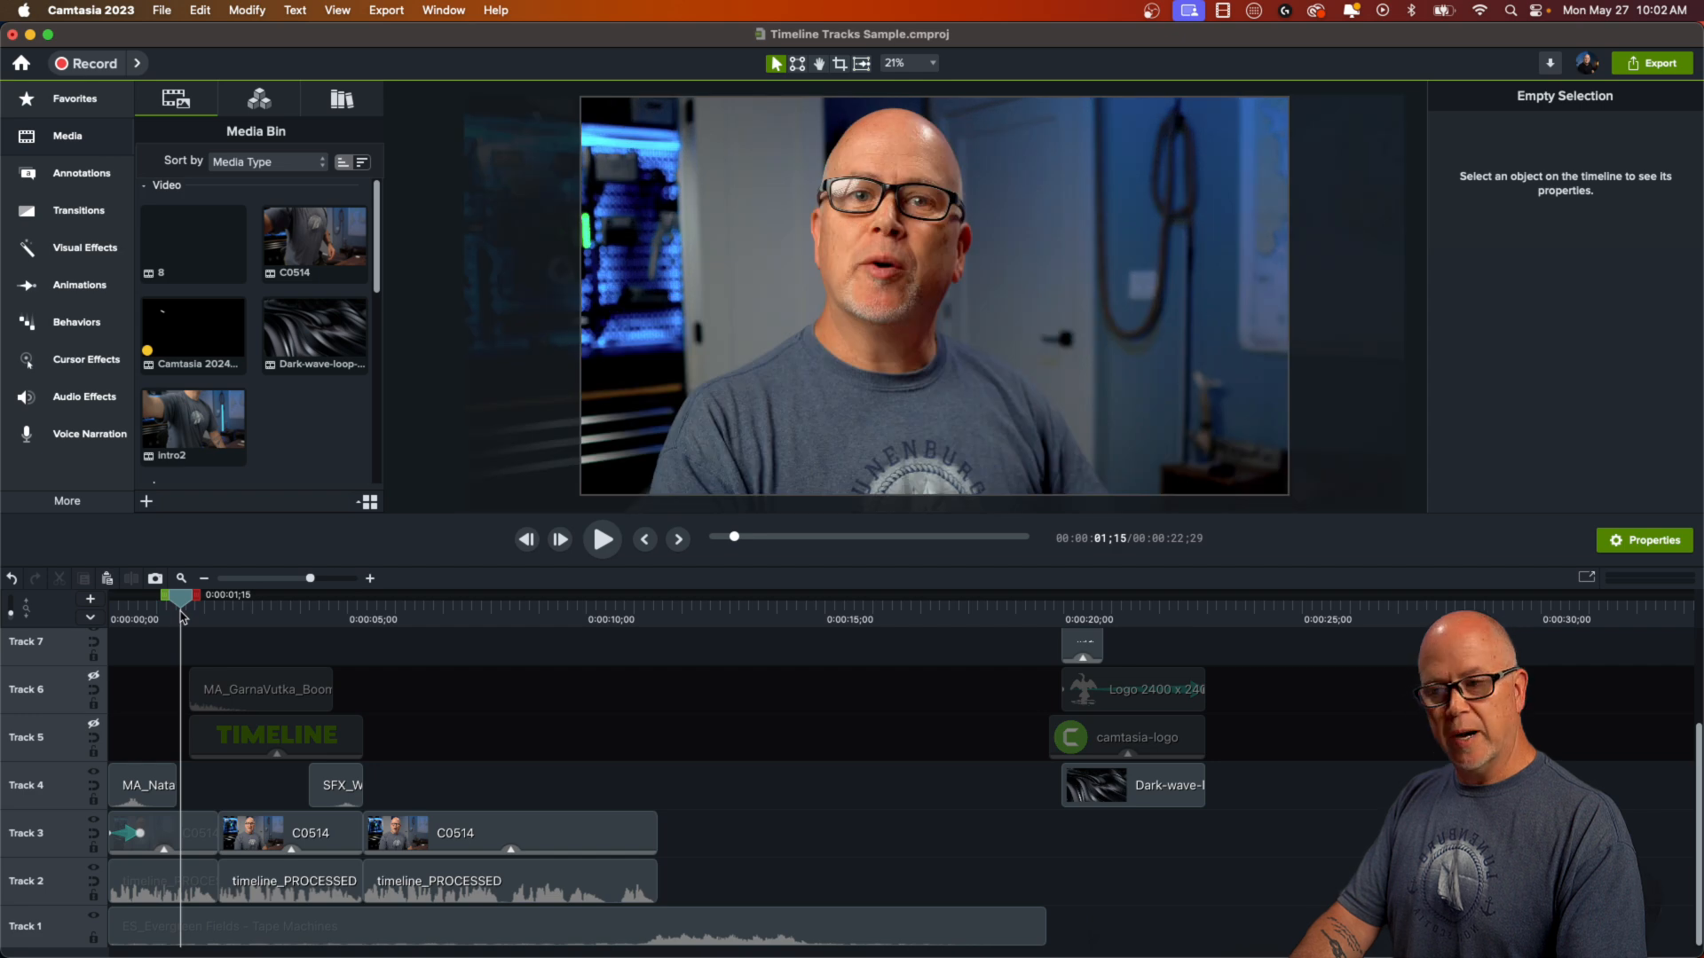
pyautogui.press('space')
pyautogui.press('space')
# - Turn Track 5 and Track 6 back on
pyautogui.click(95, 726)
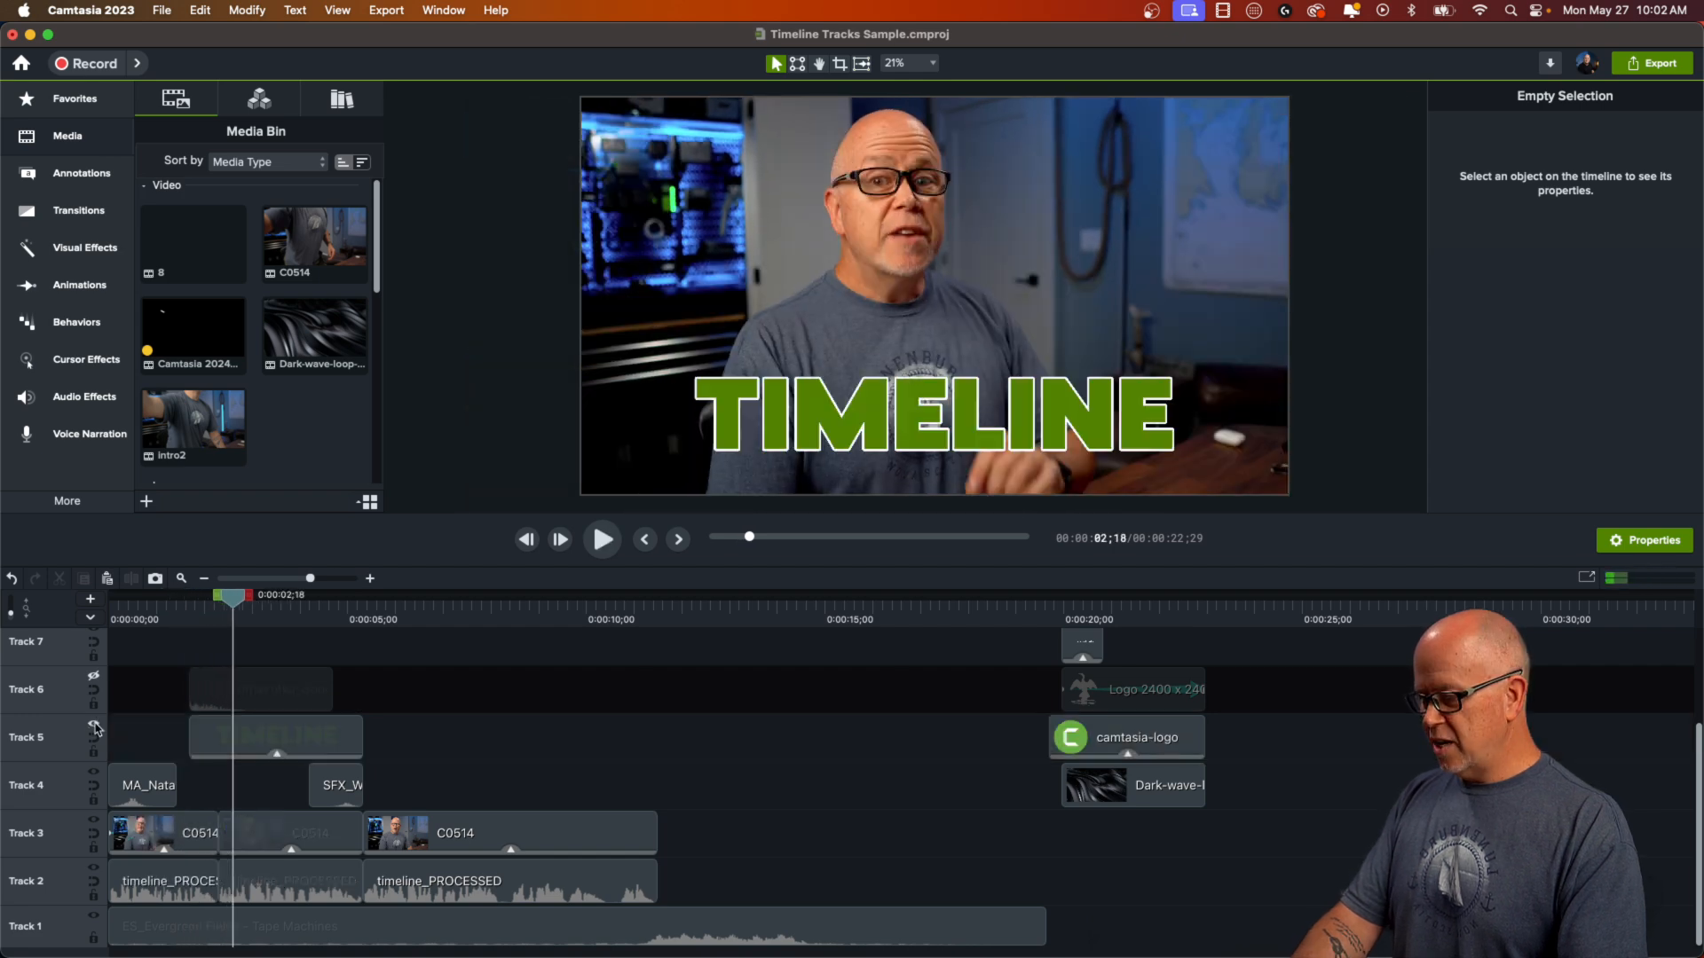
pyautogui.click(94, 679)
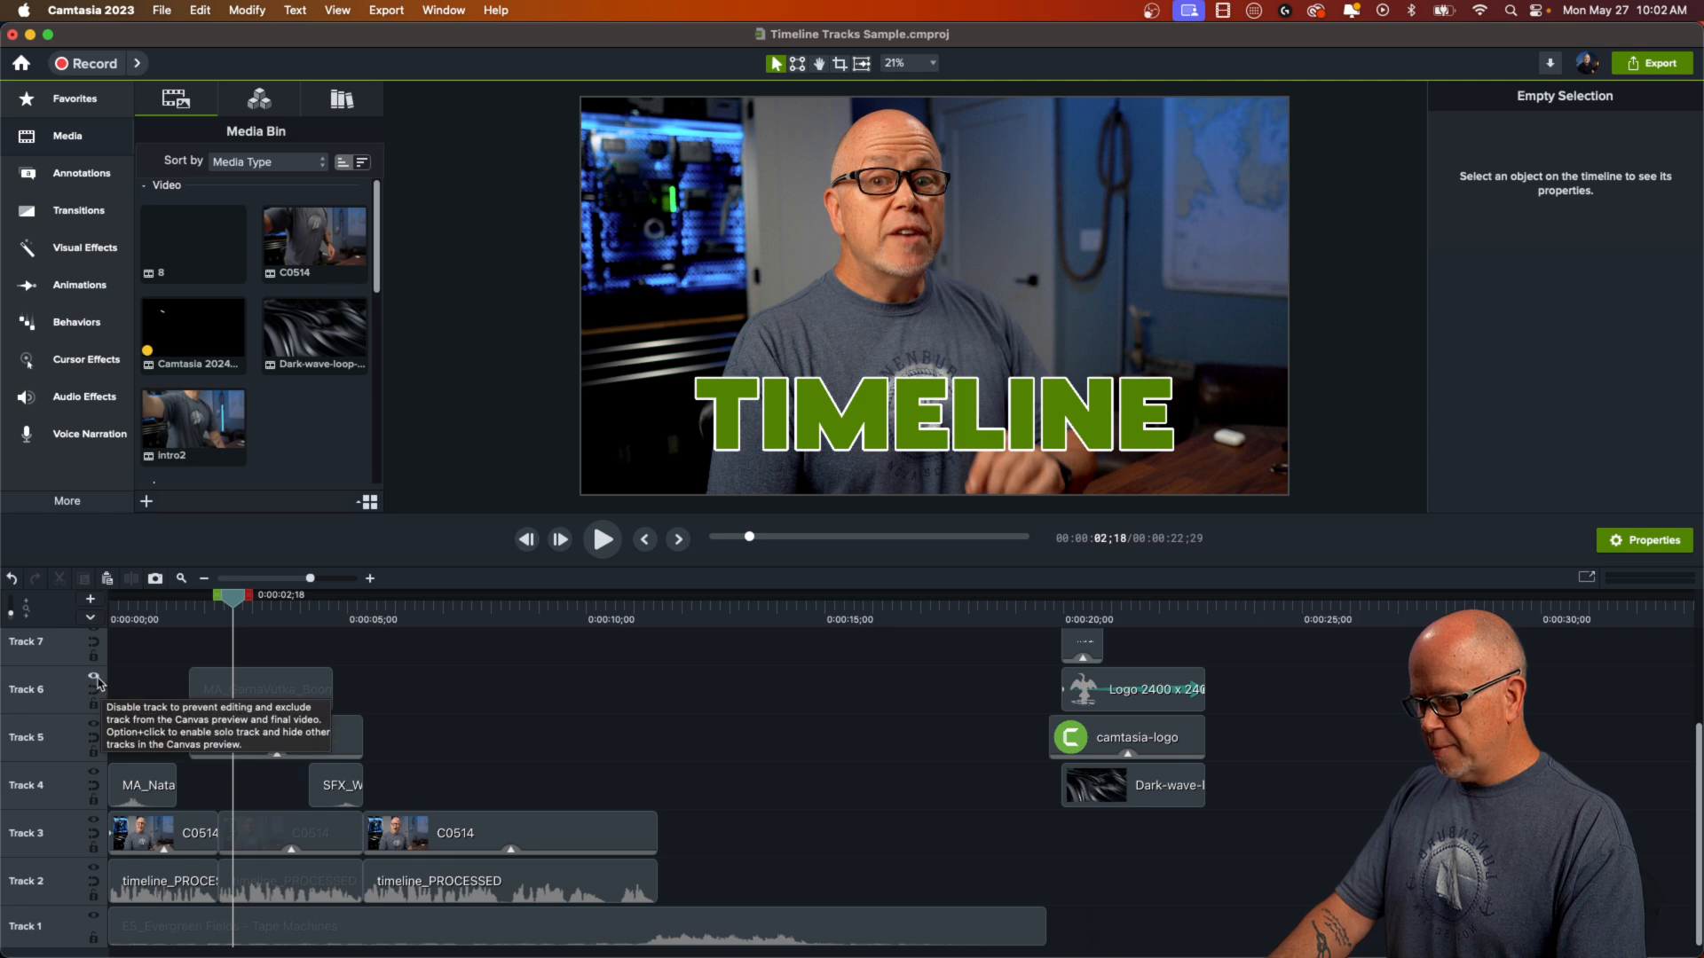
# - Solo Track 6 and Track 5, play them from just before the TIMELINE callout, and turn solo mode off
pyautogui.keyDown('alt'); pyautogui.click(93, 678); pyautogui.keyUp('alt')
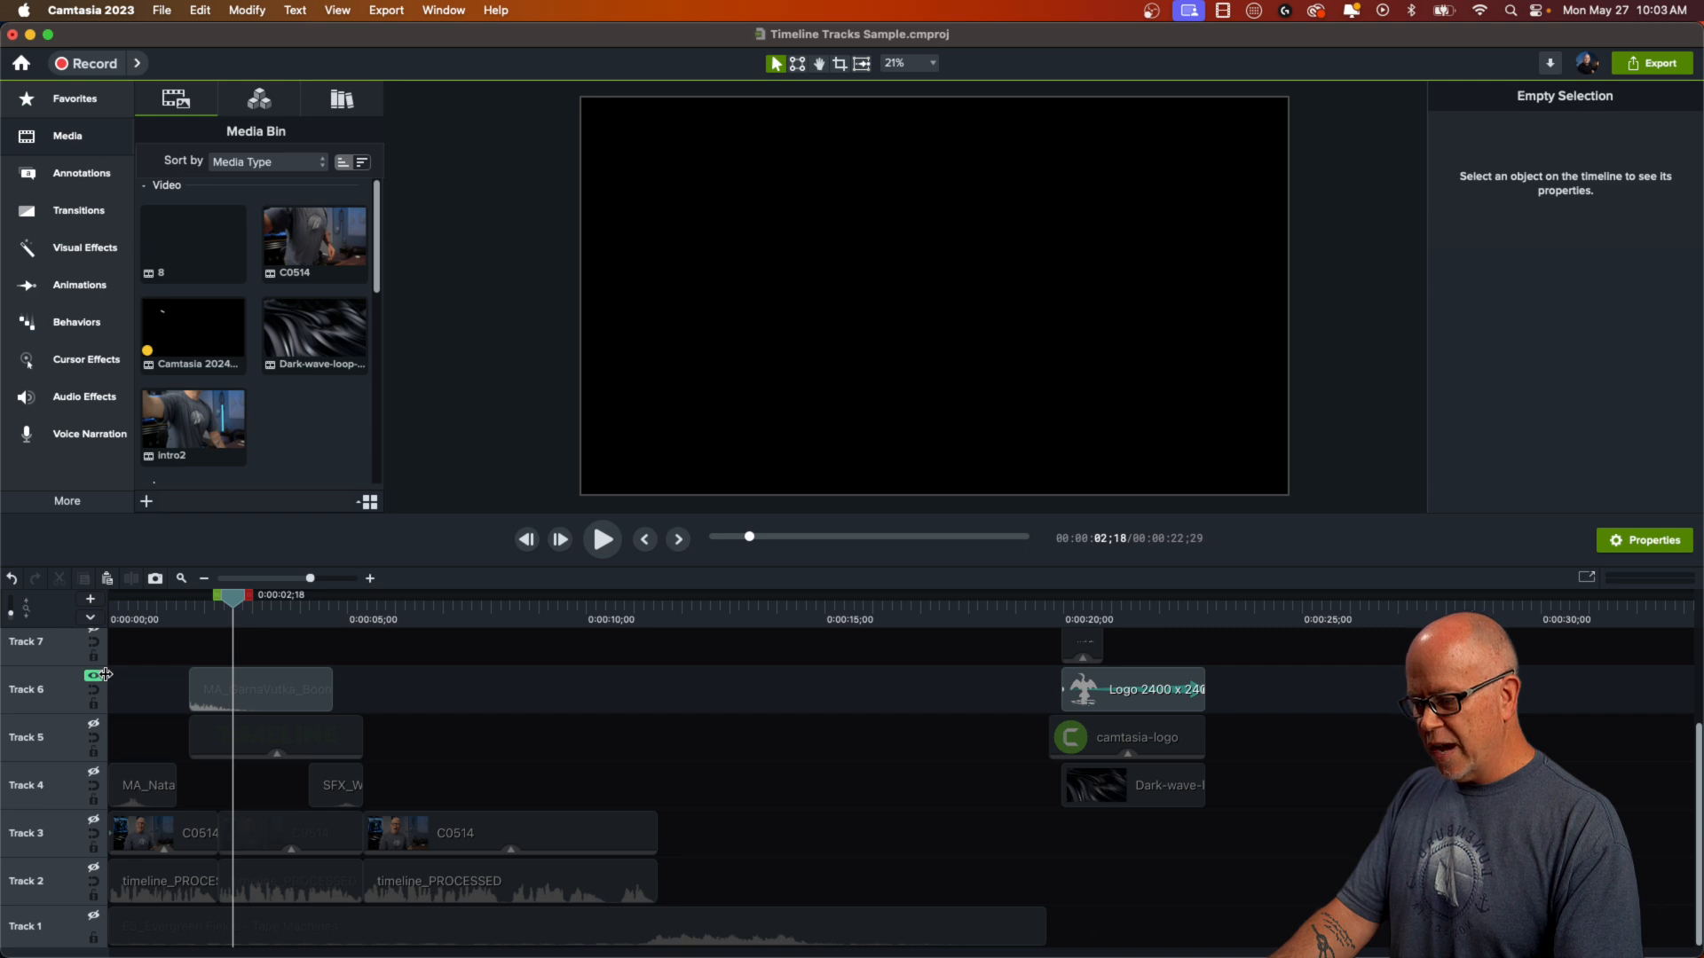
pyautogui.click(93, 725)
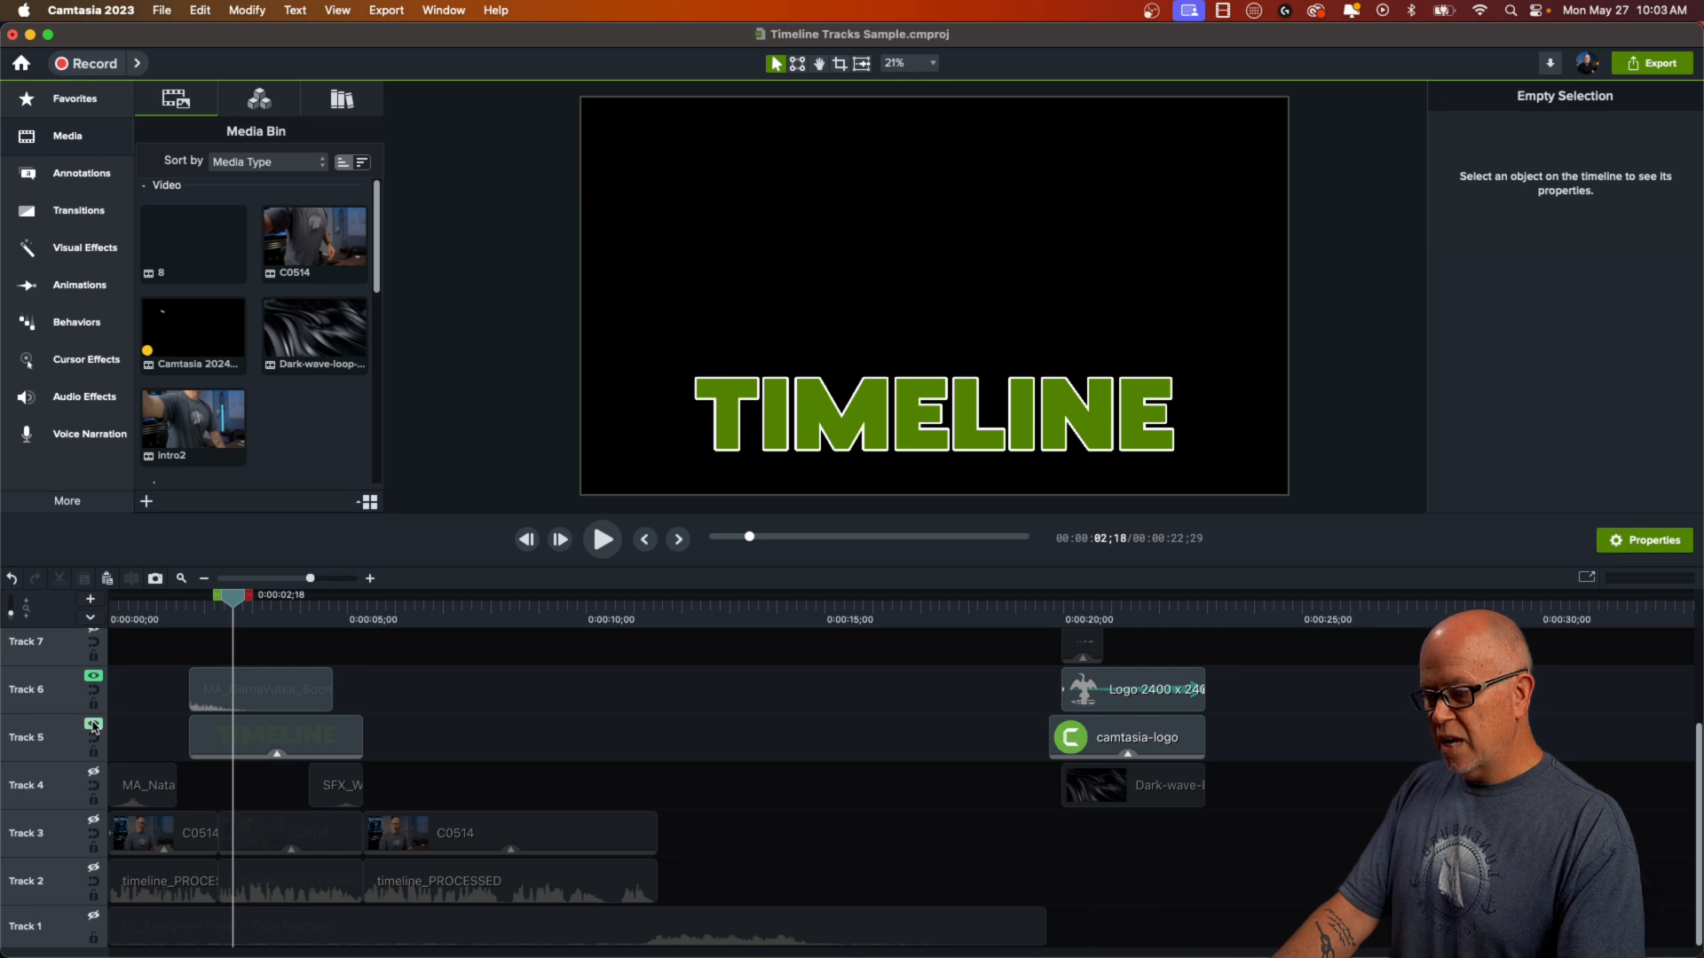
pyautogui.click(150, 610)
pyautogui.press('space')
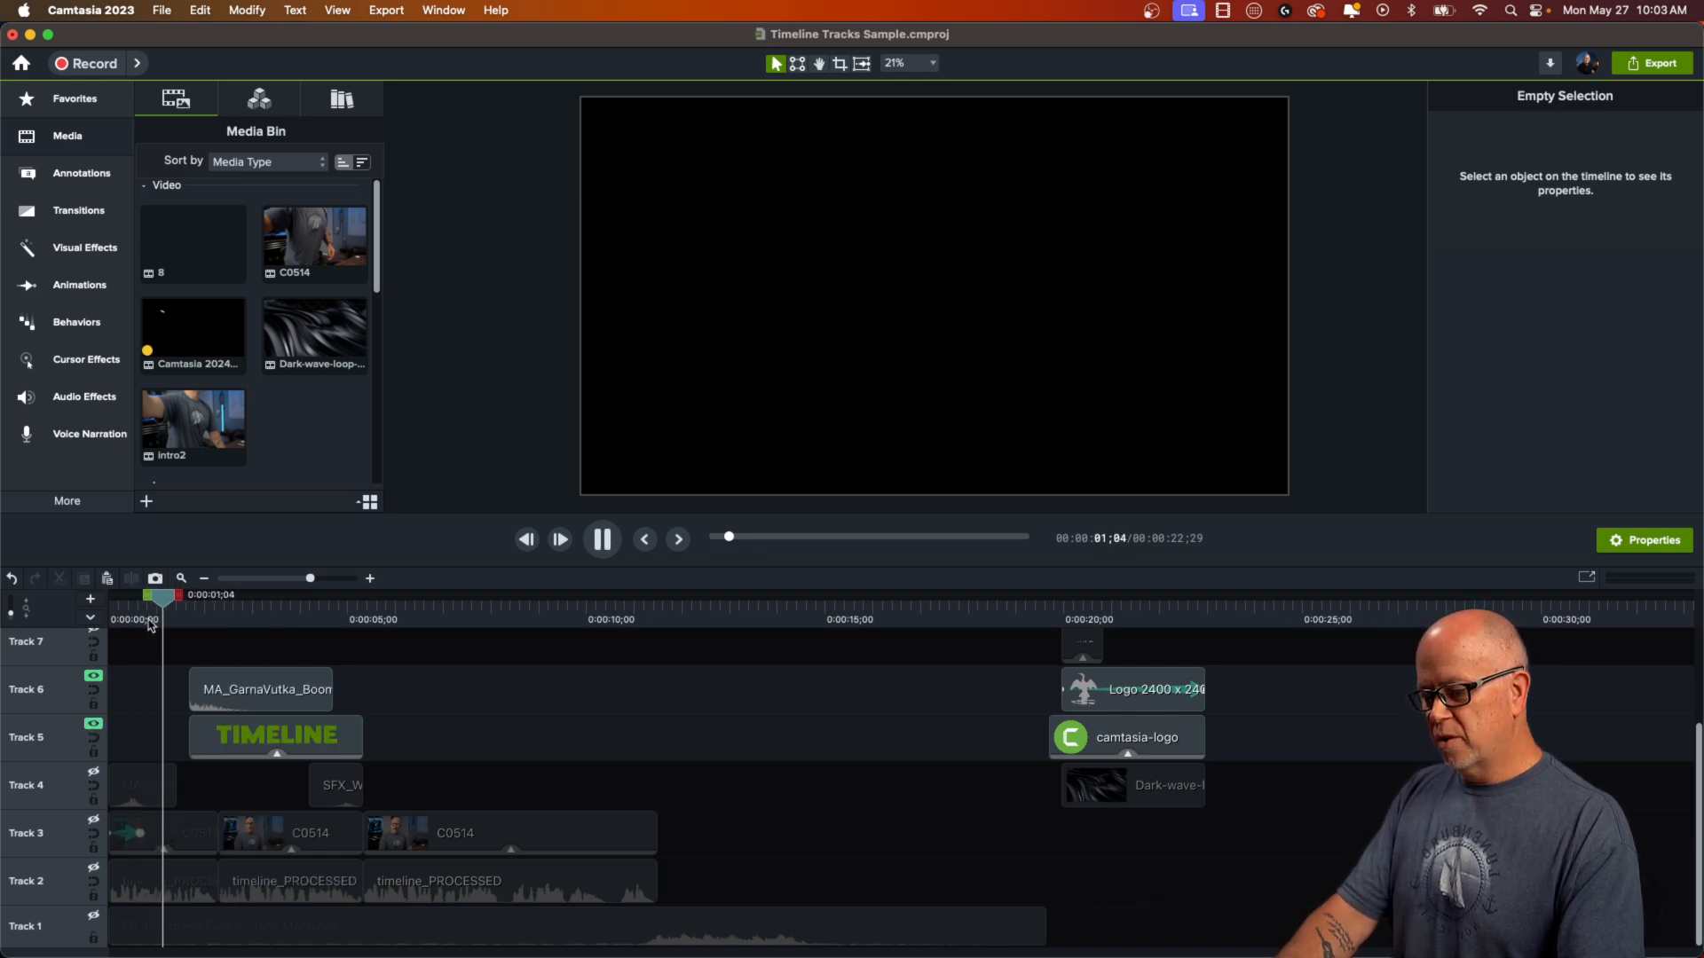
pyautogui.press('space')
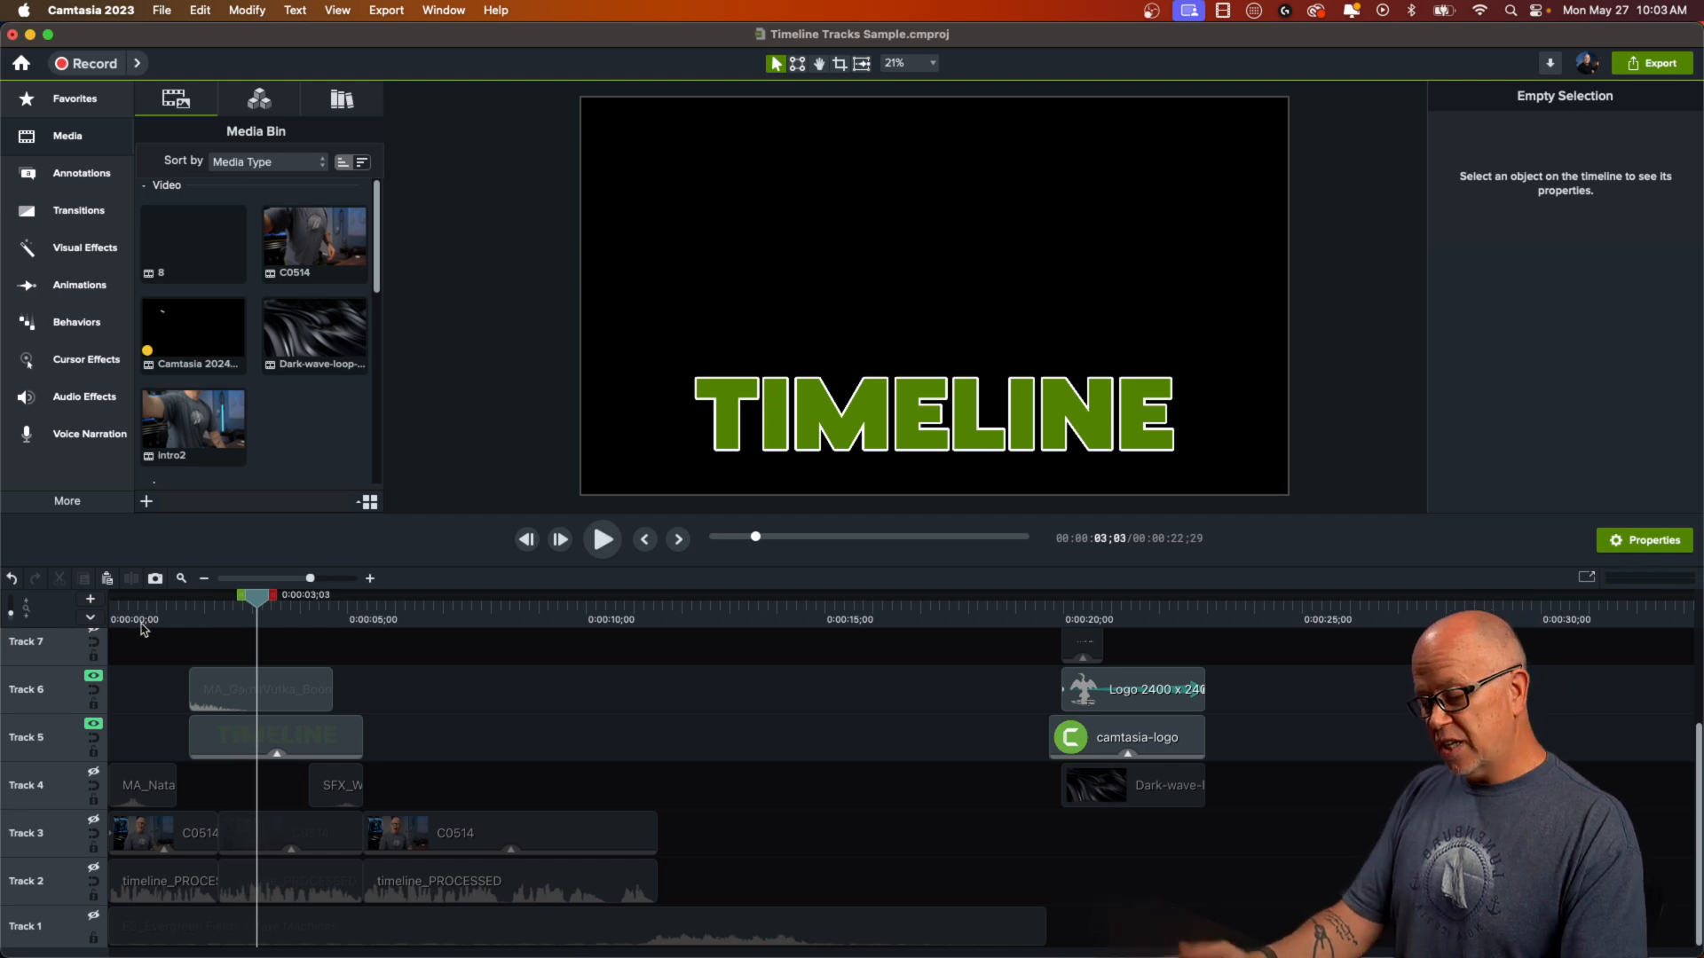
pyautogui.click(94, 726)
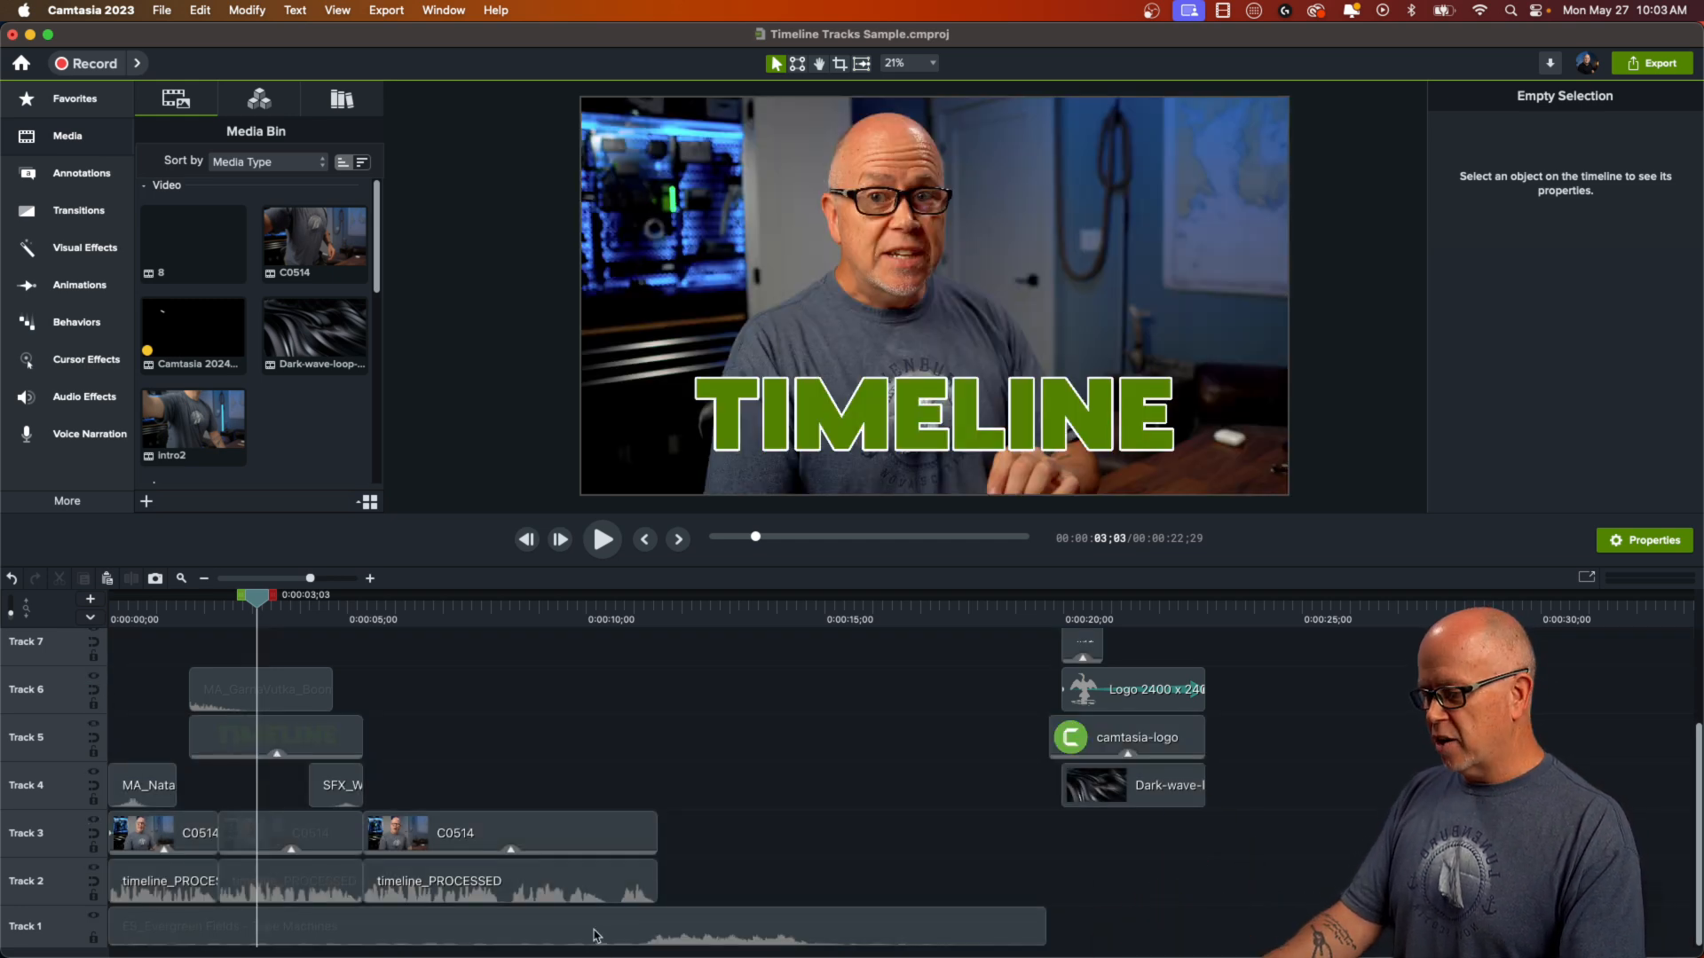
# - Turn off Track 1 with the music and Track 2 with the voiceover
pyautogui.click(94, 917)
pyautogui.click(93, 867)
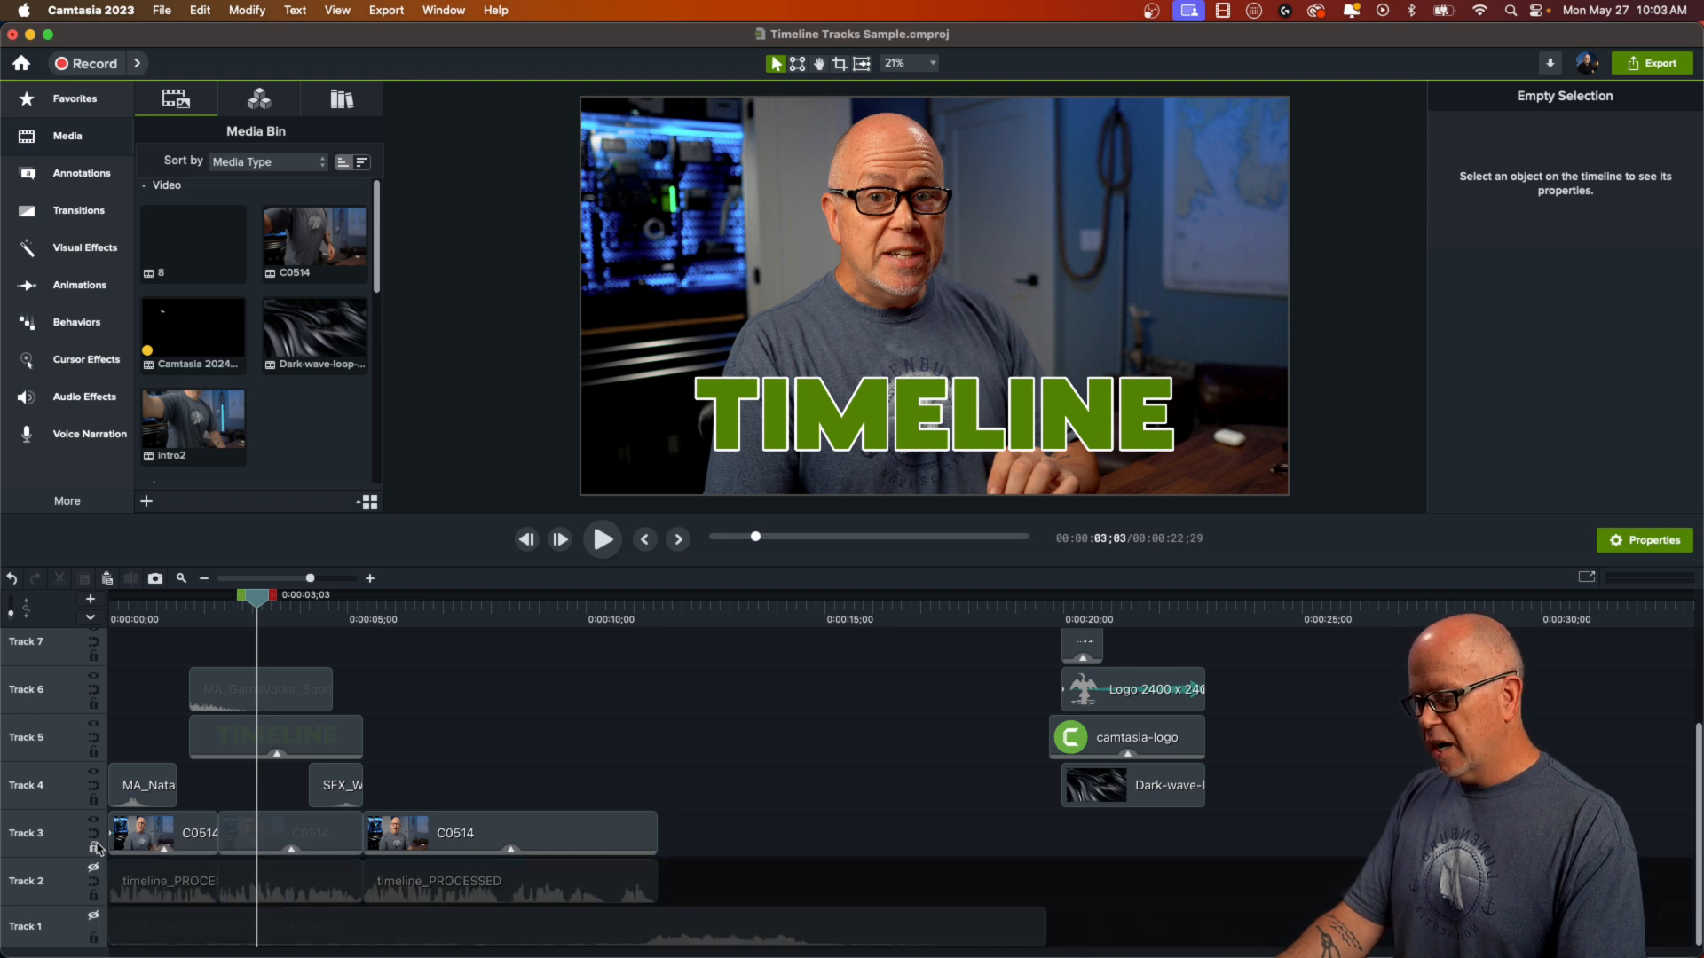
# - Turn Track 3 with the camera footage off and on again, and turn Track 2 and Track 1 back on
pyautogui.click(94, 819)
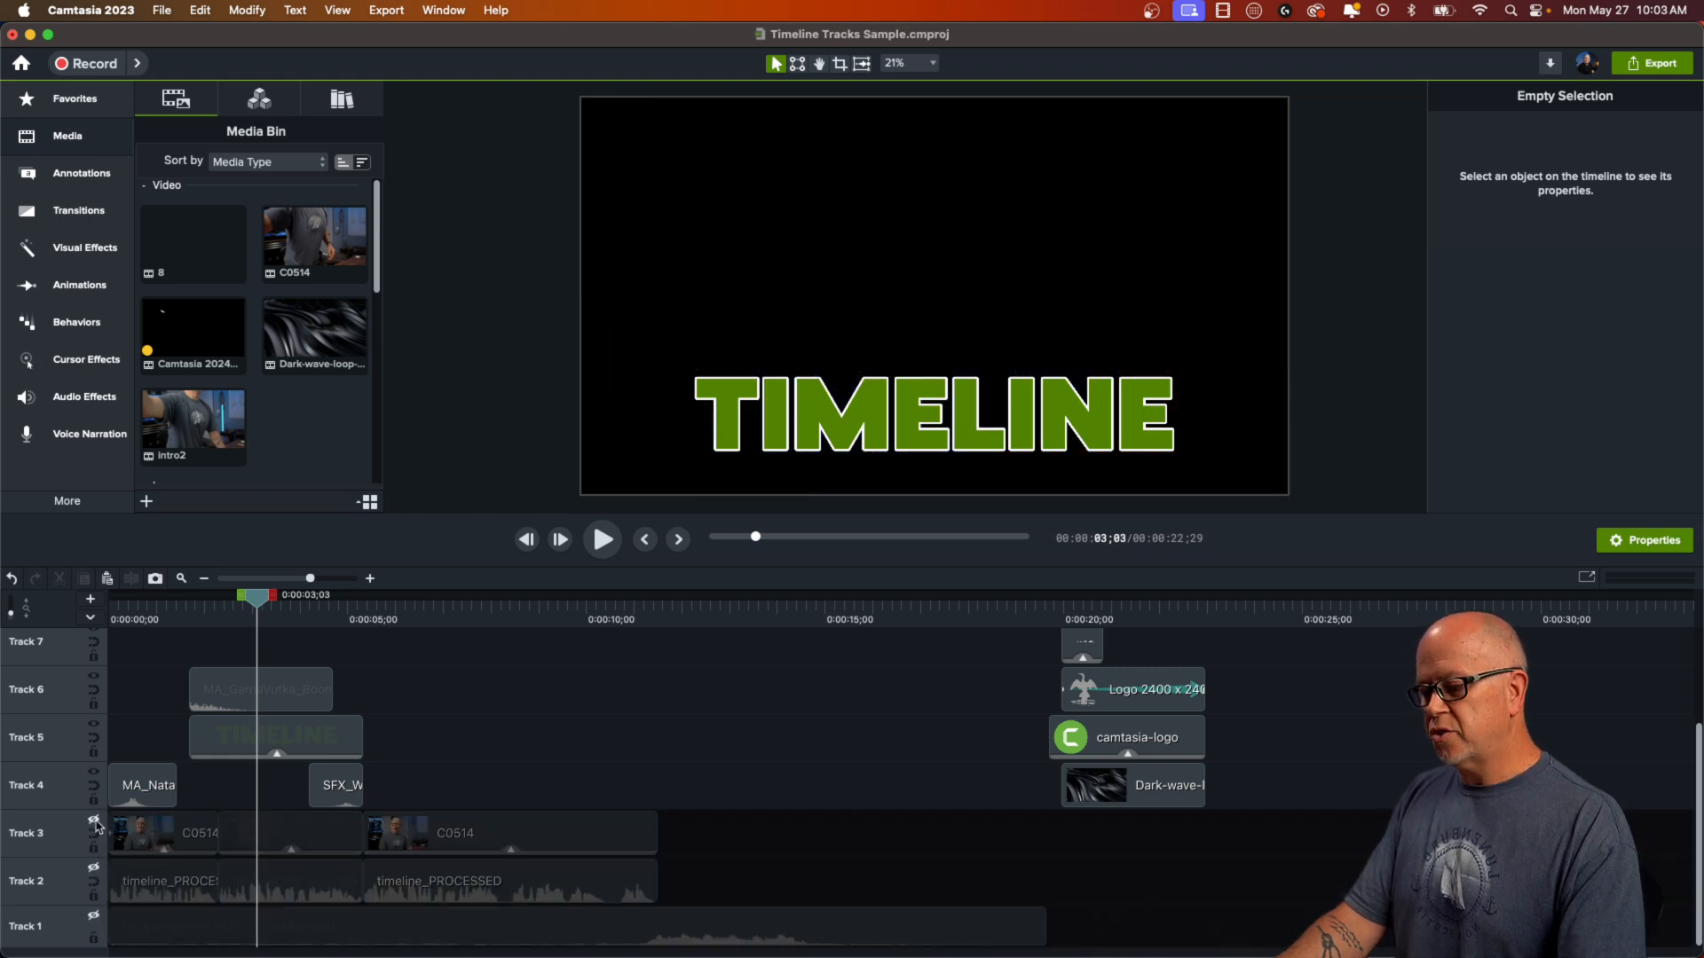
pyautogui.click(94, 820)
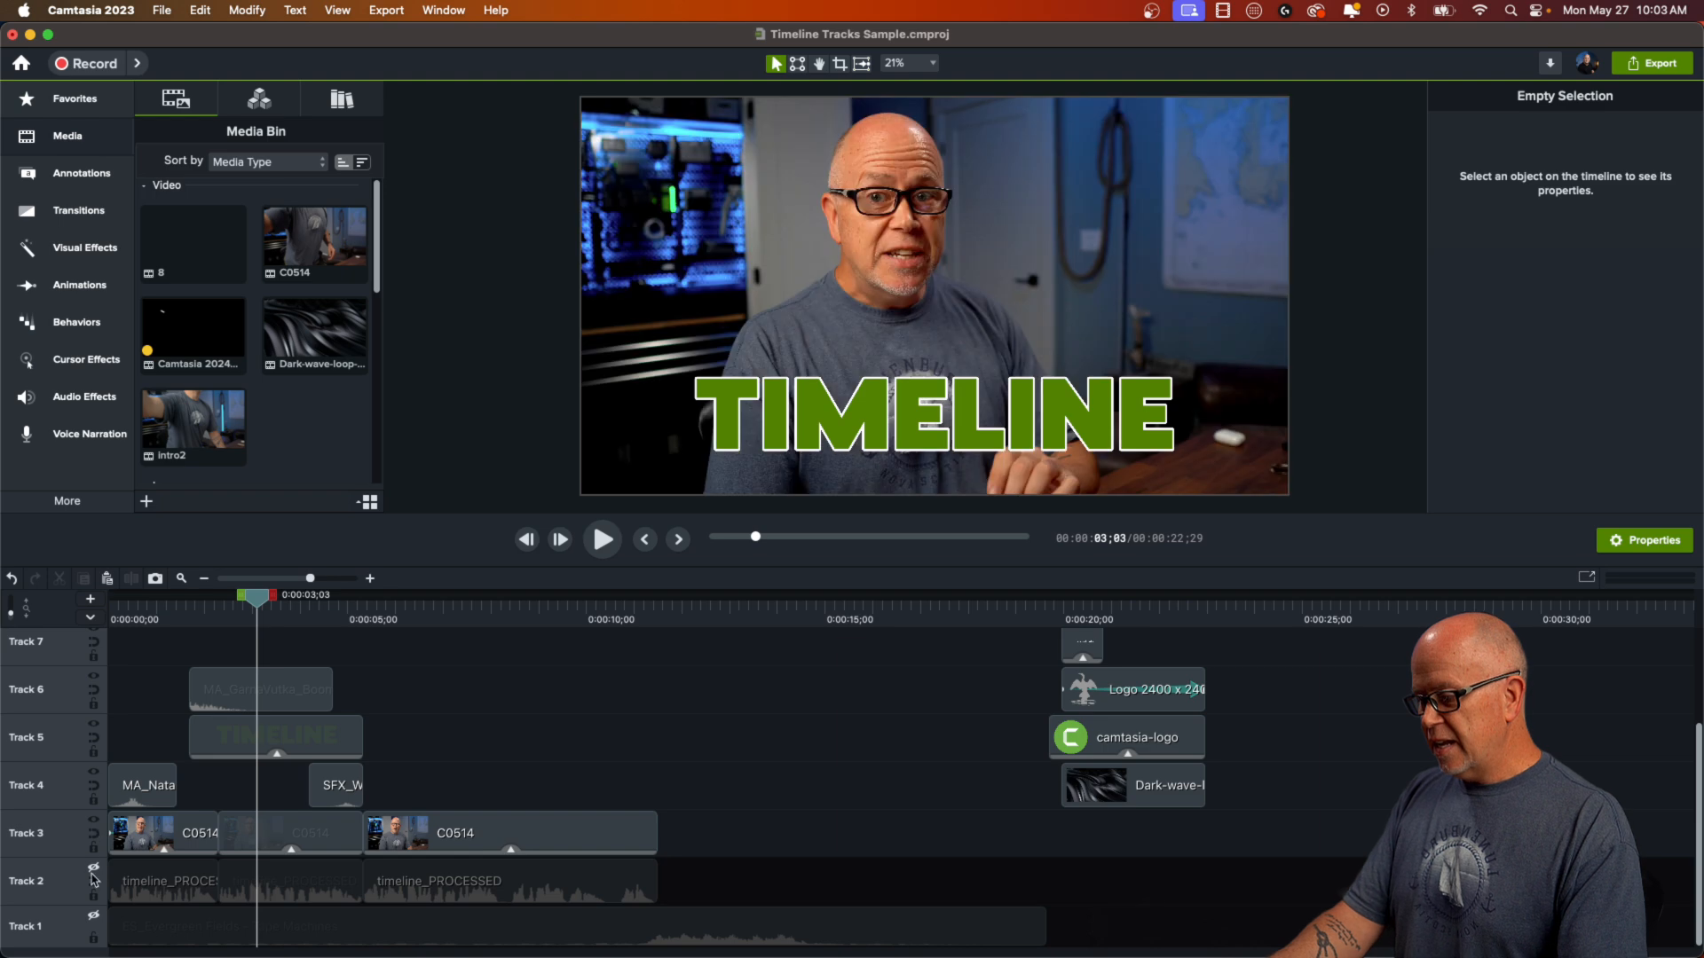
pyautogui.click(94, 869)
pyautogui.click(94, 916)
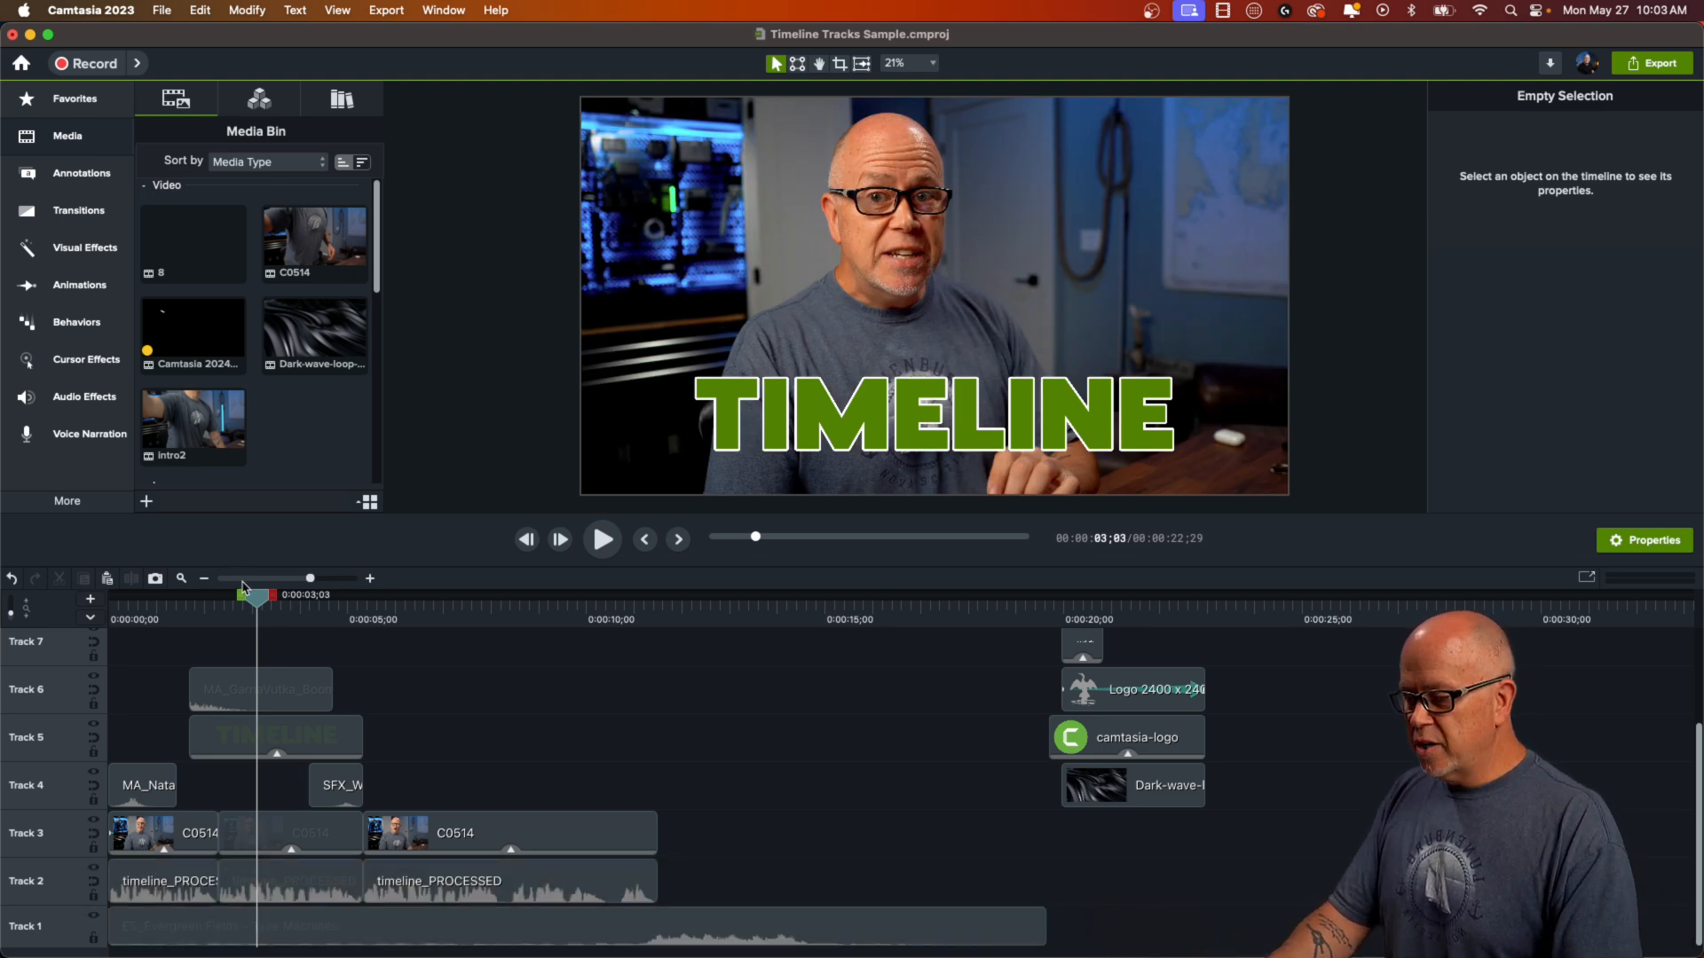
# - Turn off Track 2 with the voiceover, play the timeline from 0:00:00;00, and turn the track back on
pyautogui.moveTo(255, 605); pyautogui.dragTo(239, 605)
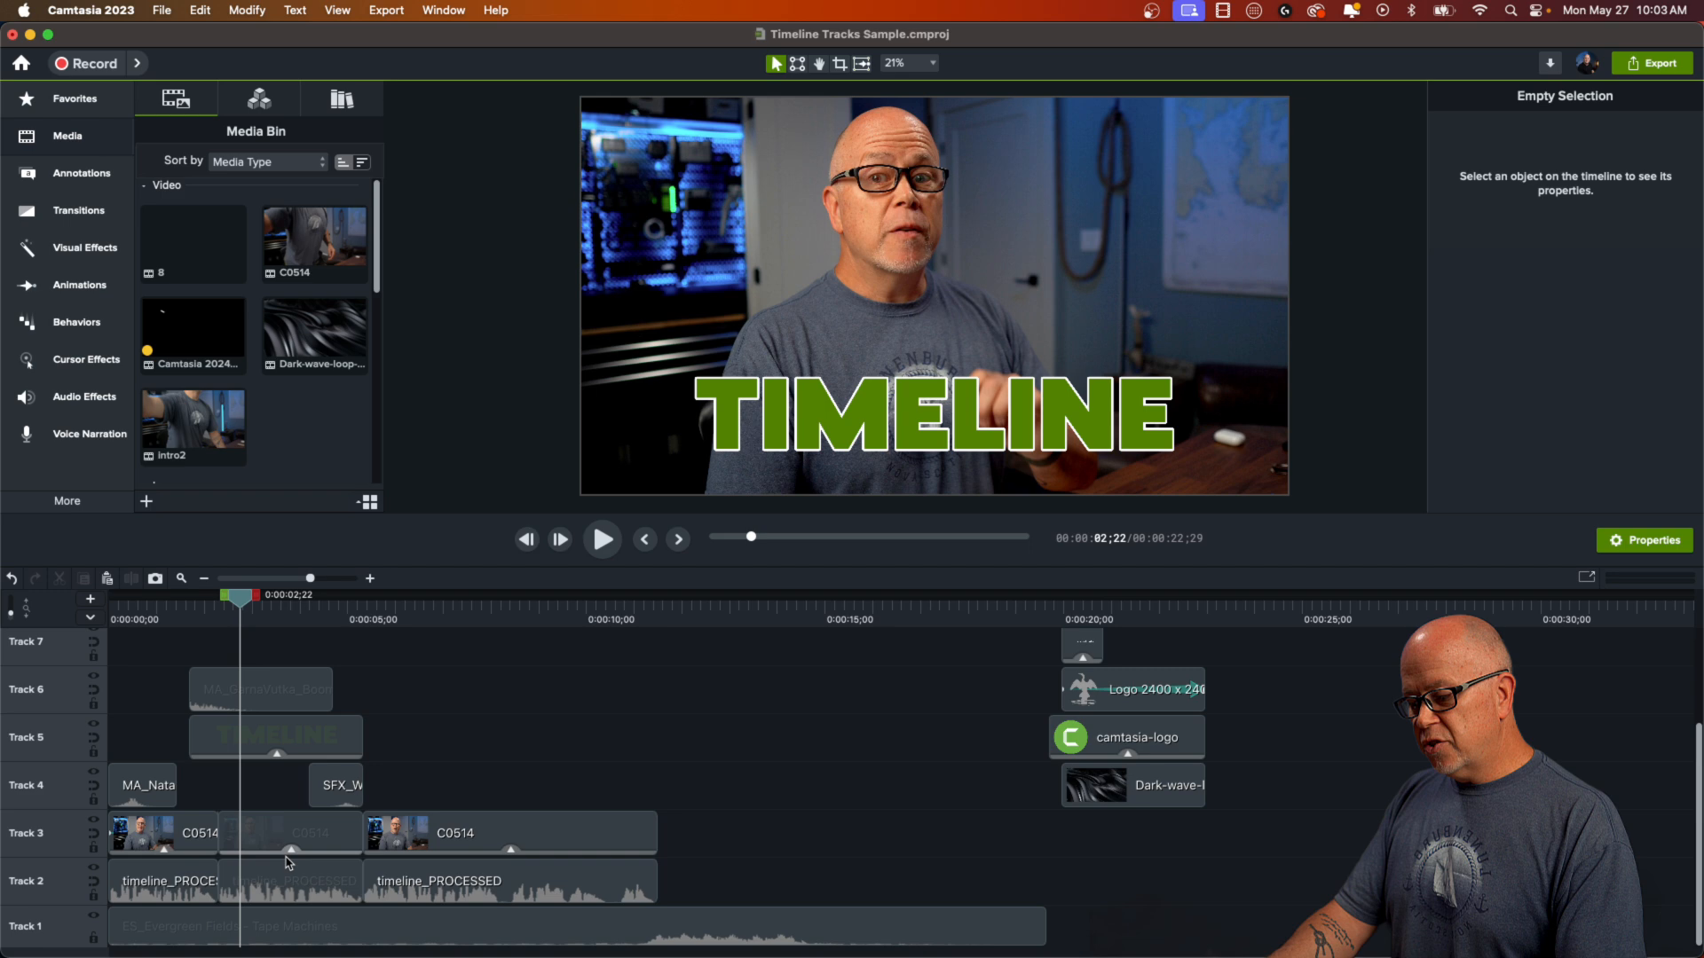
pyautogui.click(308, 938)
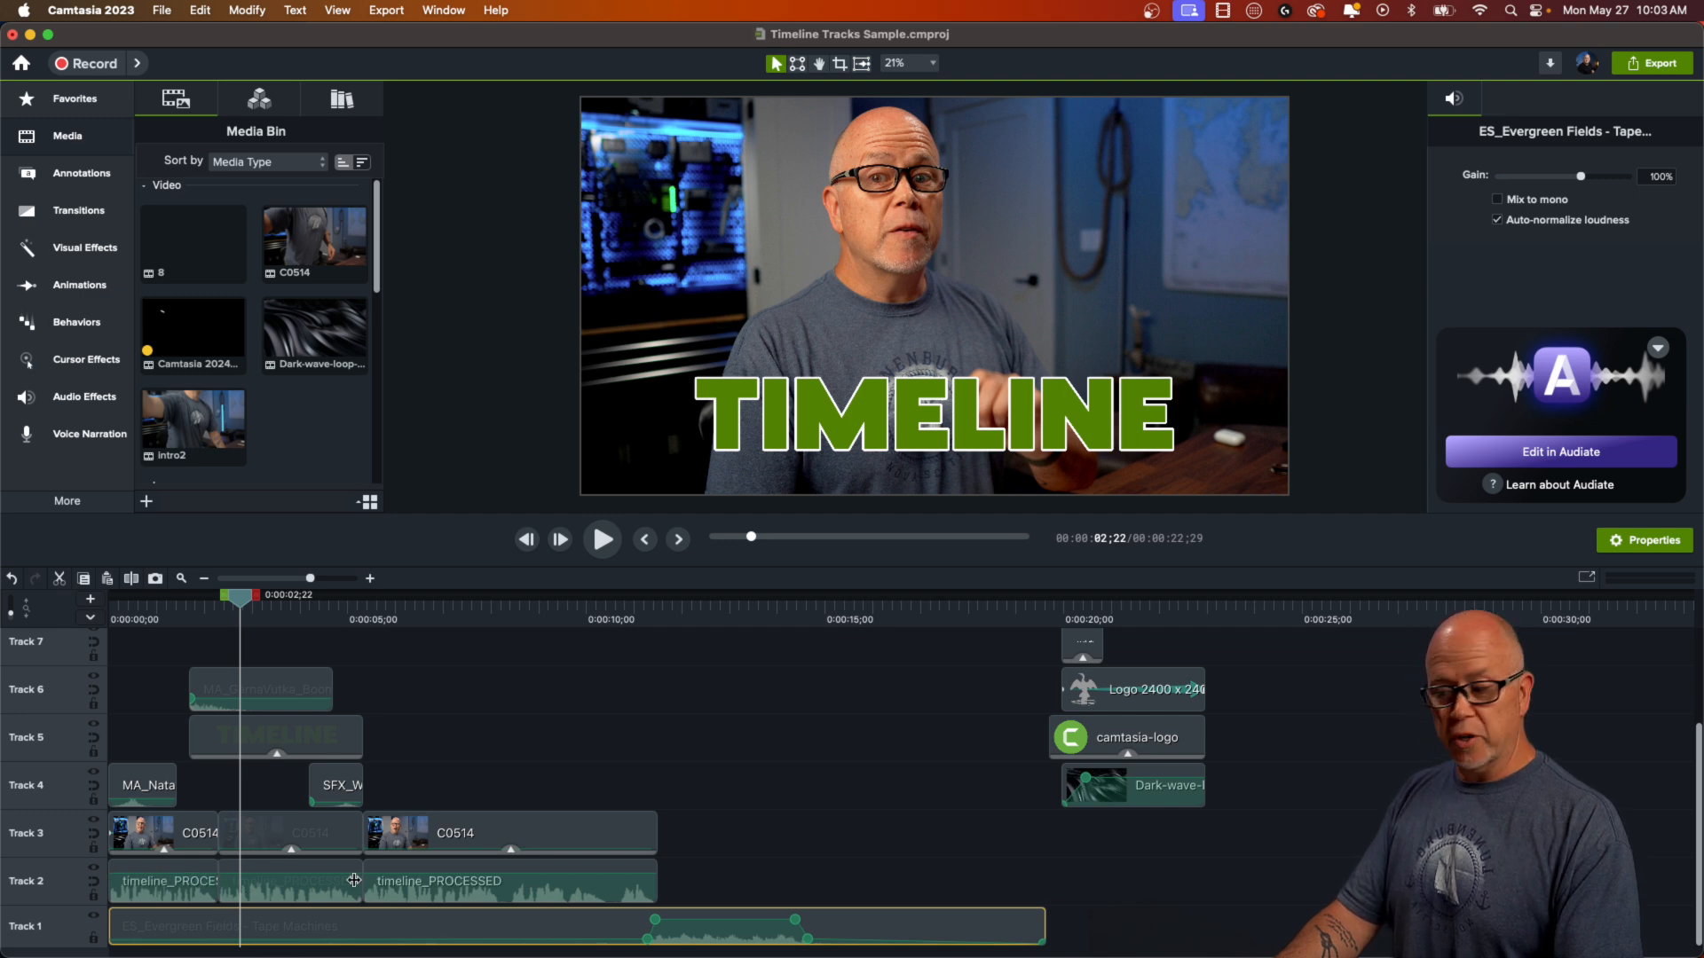
pyautogui.click(93, 869)
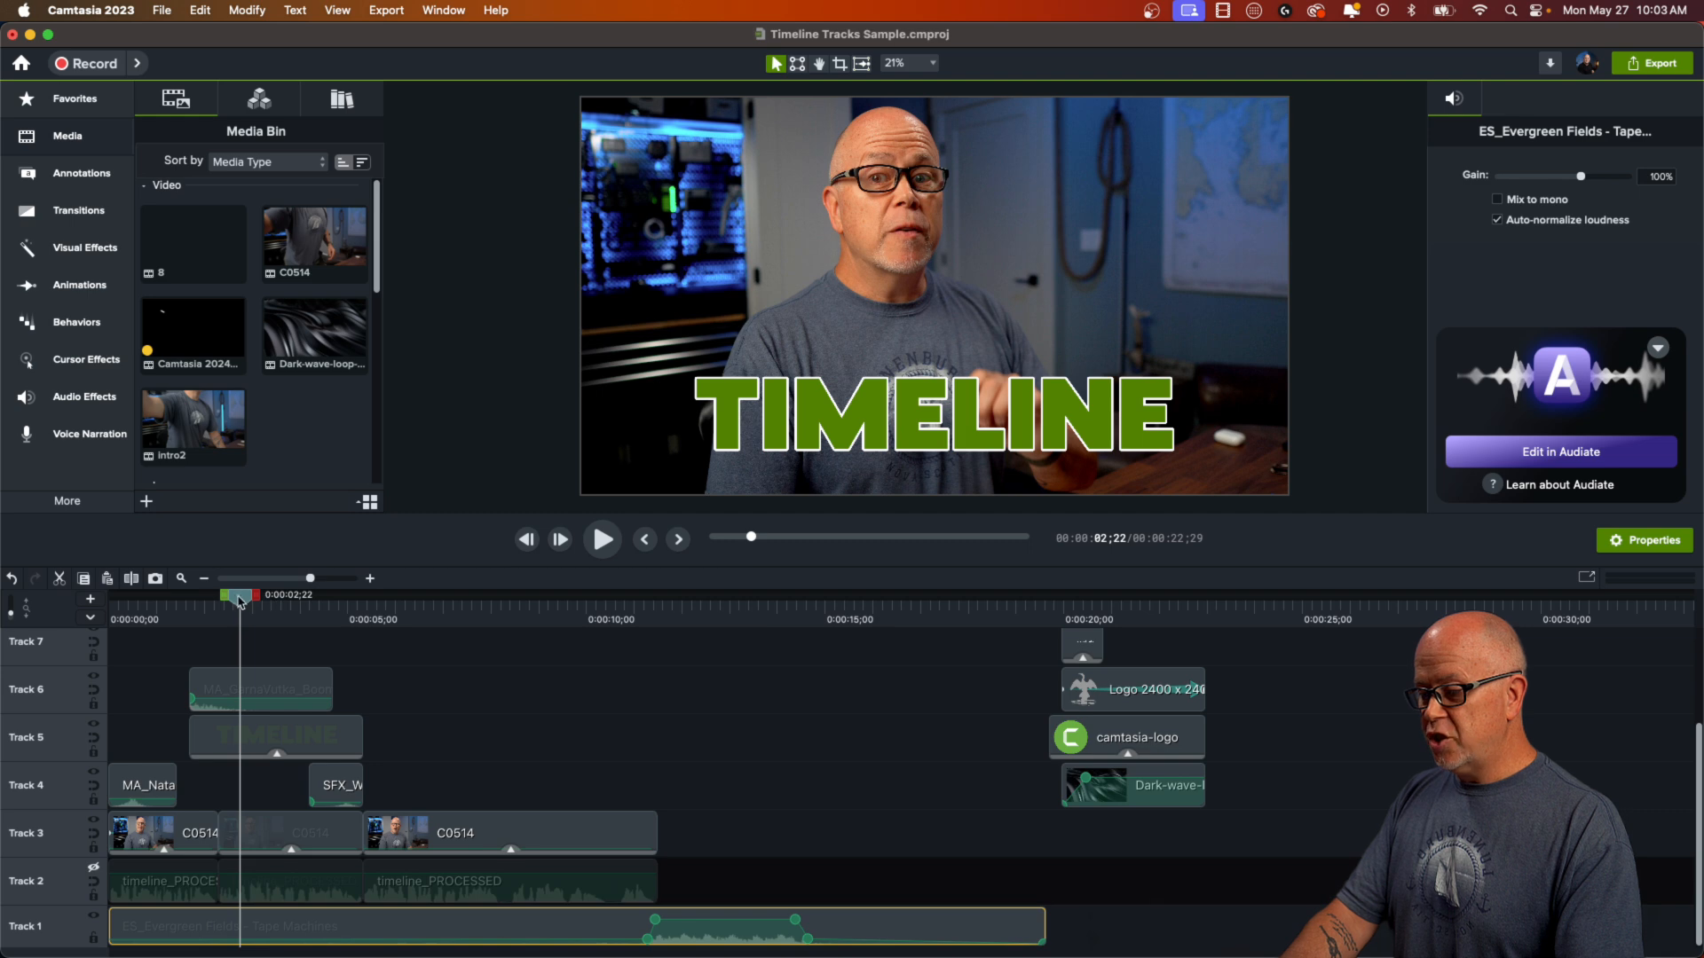
pyautogui.moveTo(239, 604); pyautogui.dragTo(110, 603)
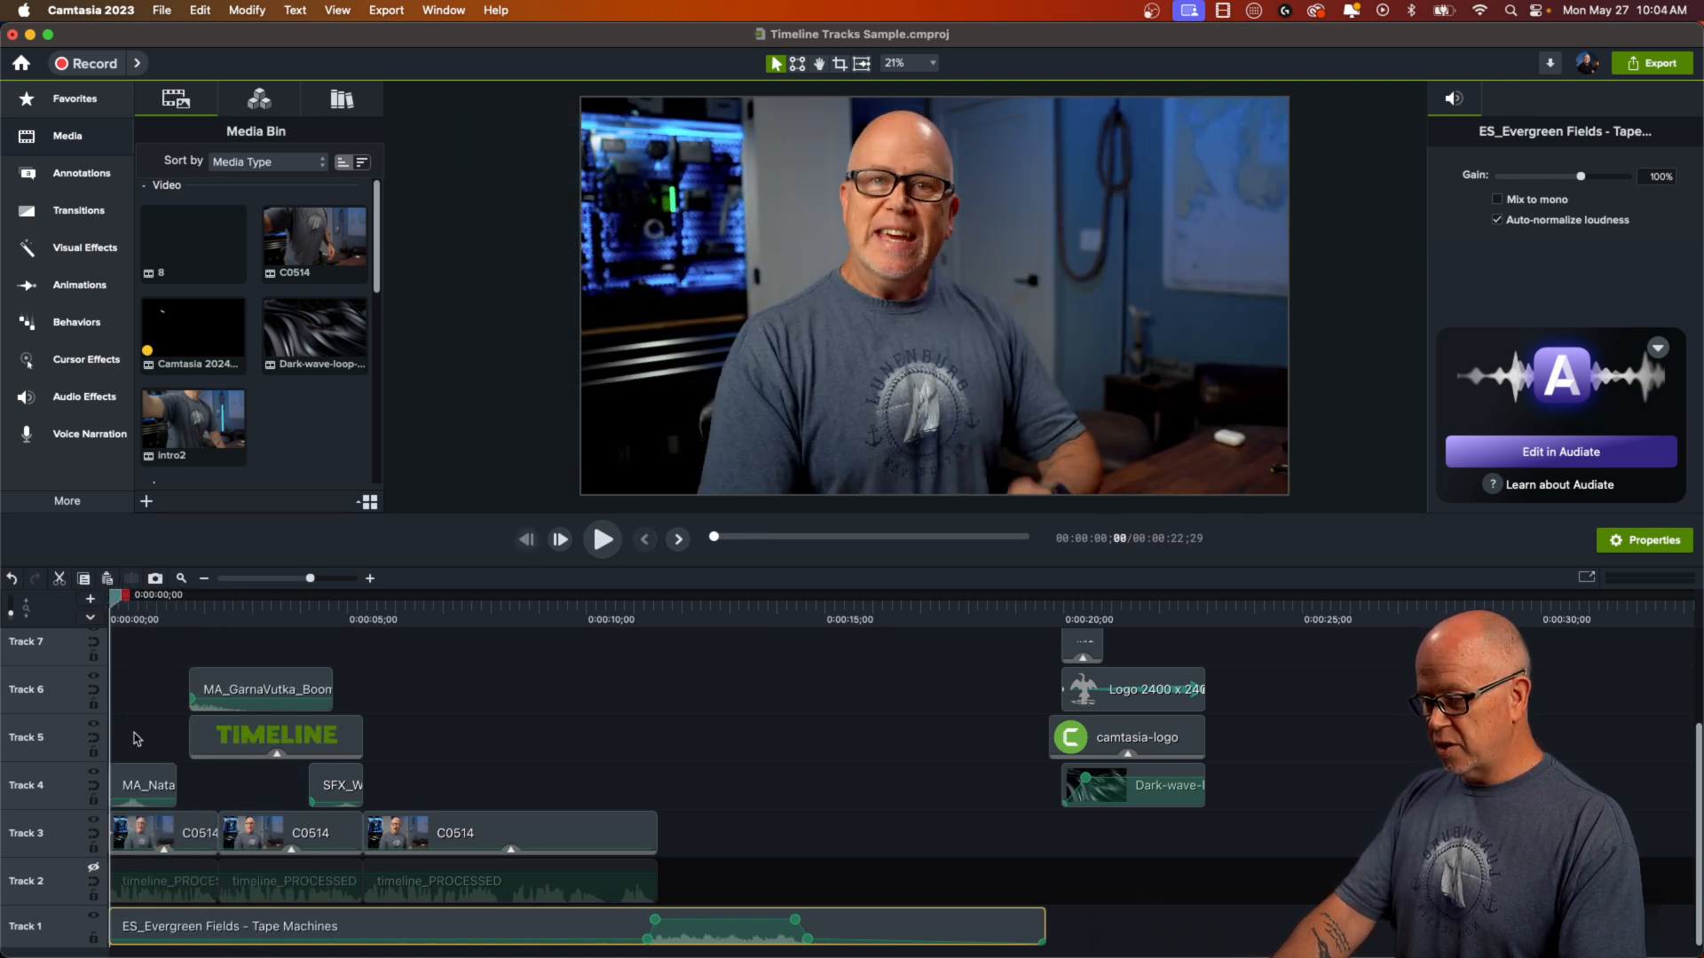
pyautogui.press('space')
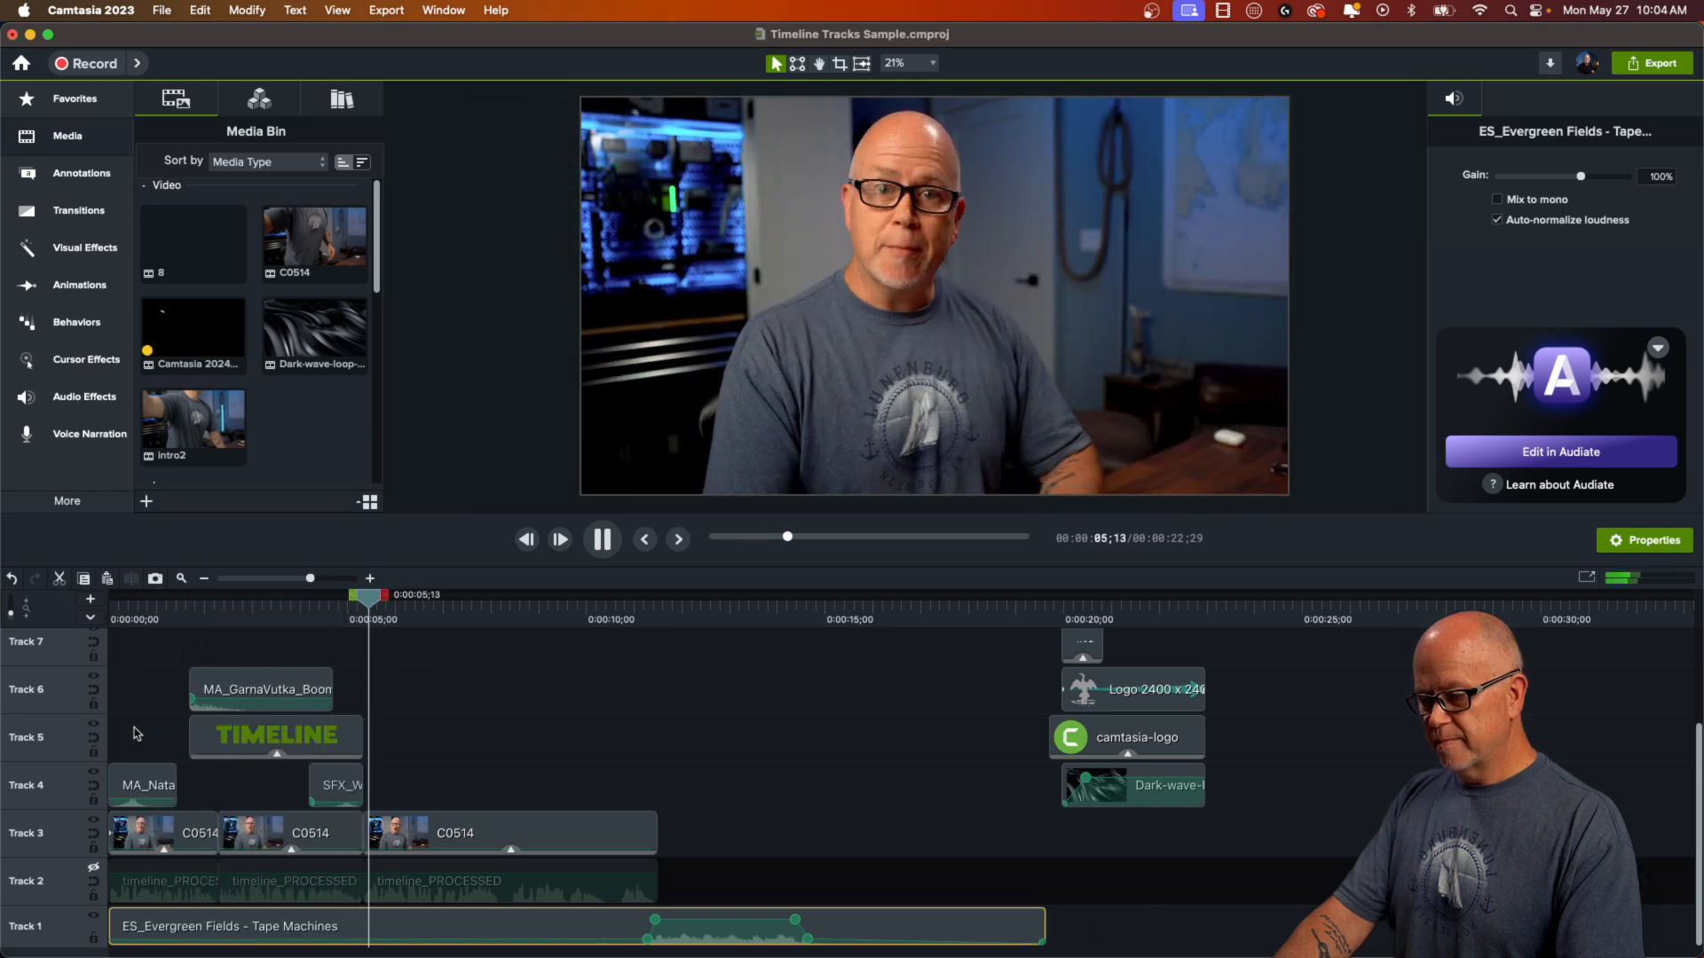
pyautogui.press('space')
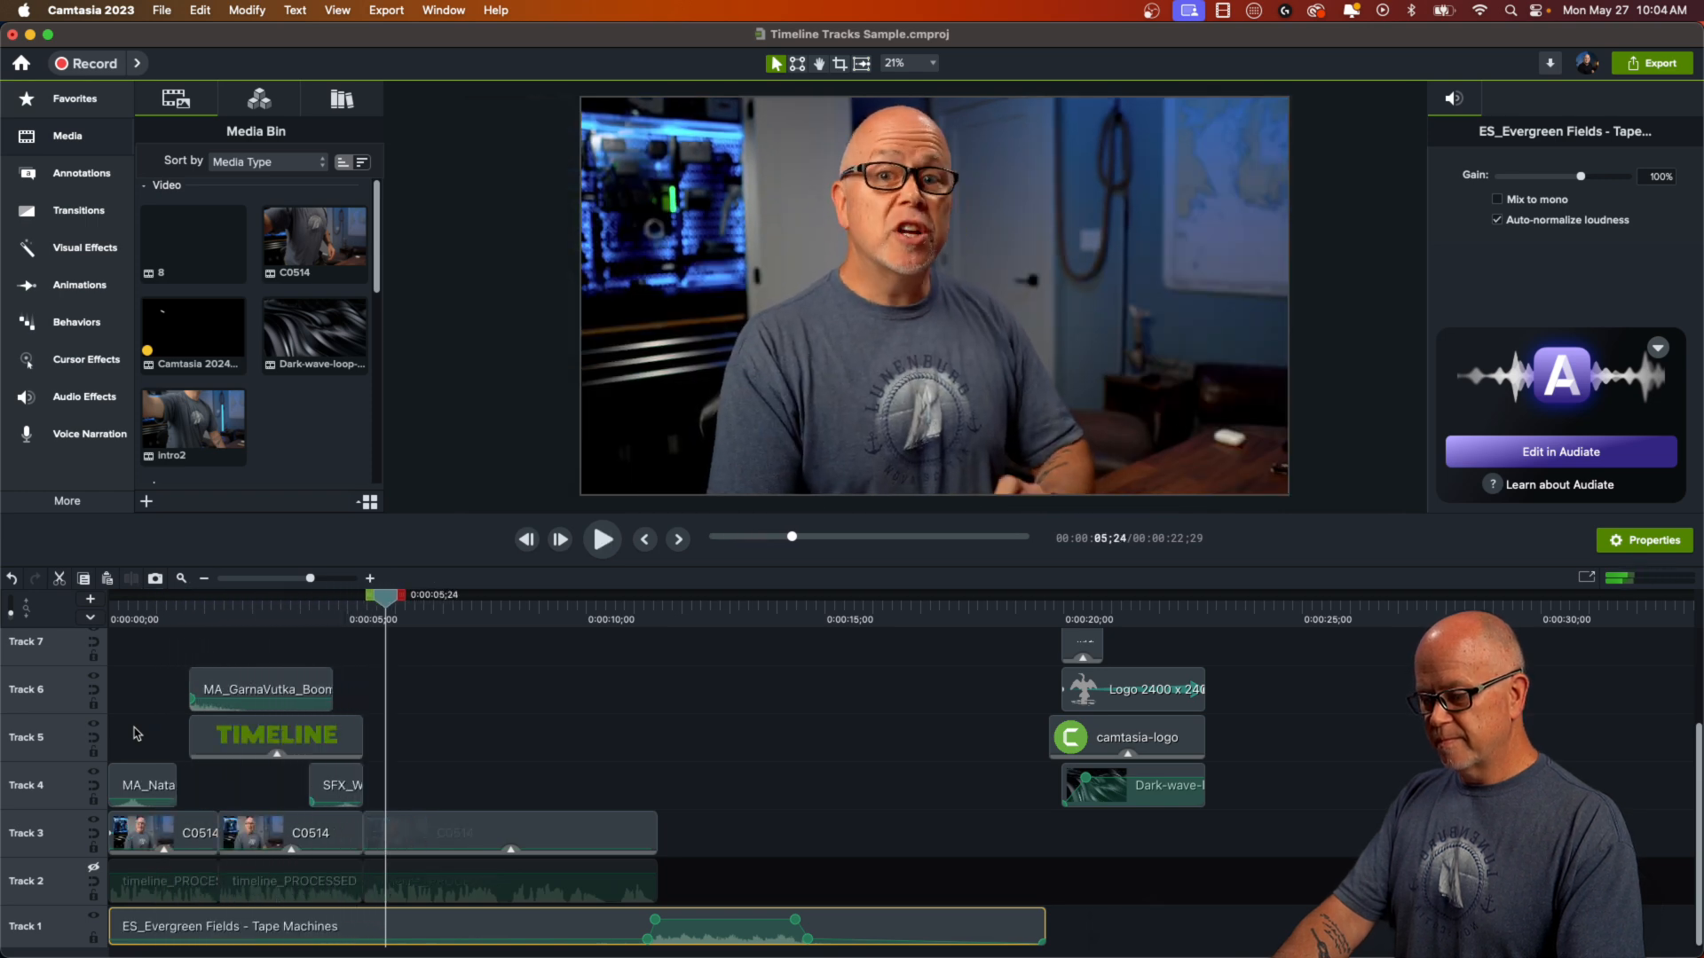
pyautogui.click(93, 869)
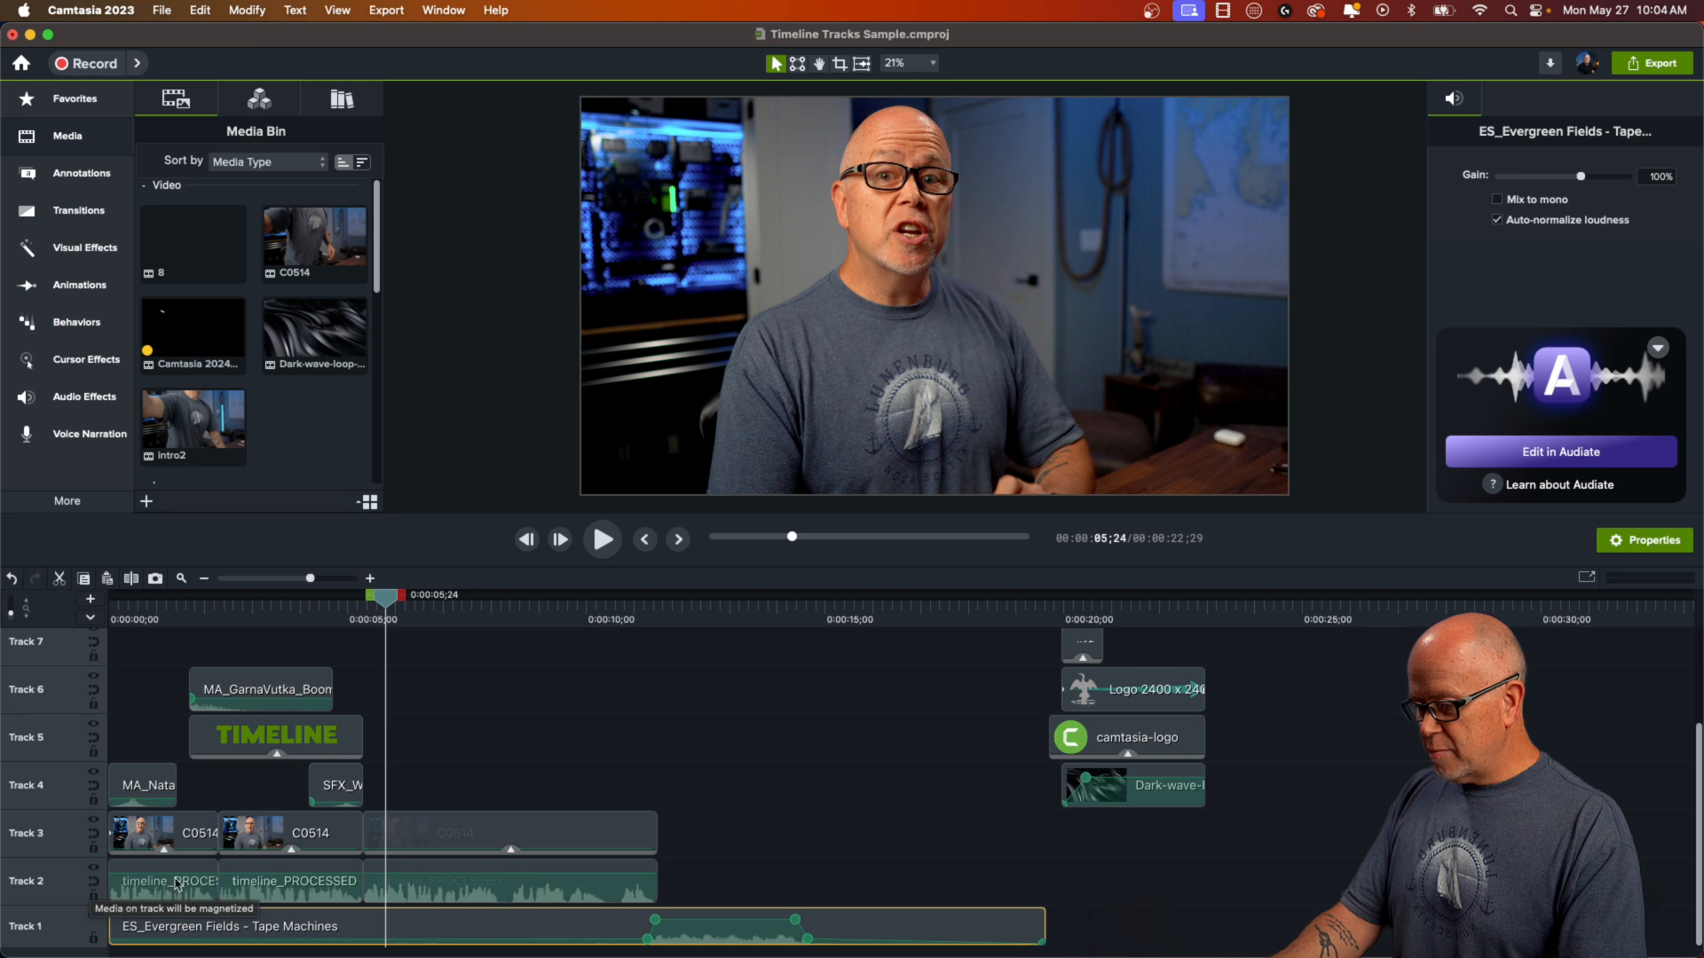
# - Solo Track 2, play it from about 0:00:01, and turn solo mode off
pyautogui.keyDown('alt'); pyautogui.click(93, 868); pyautogui.keyUp('alt')
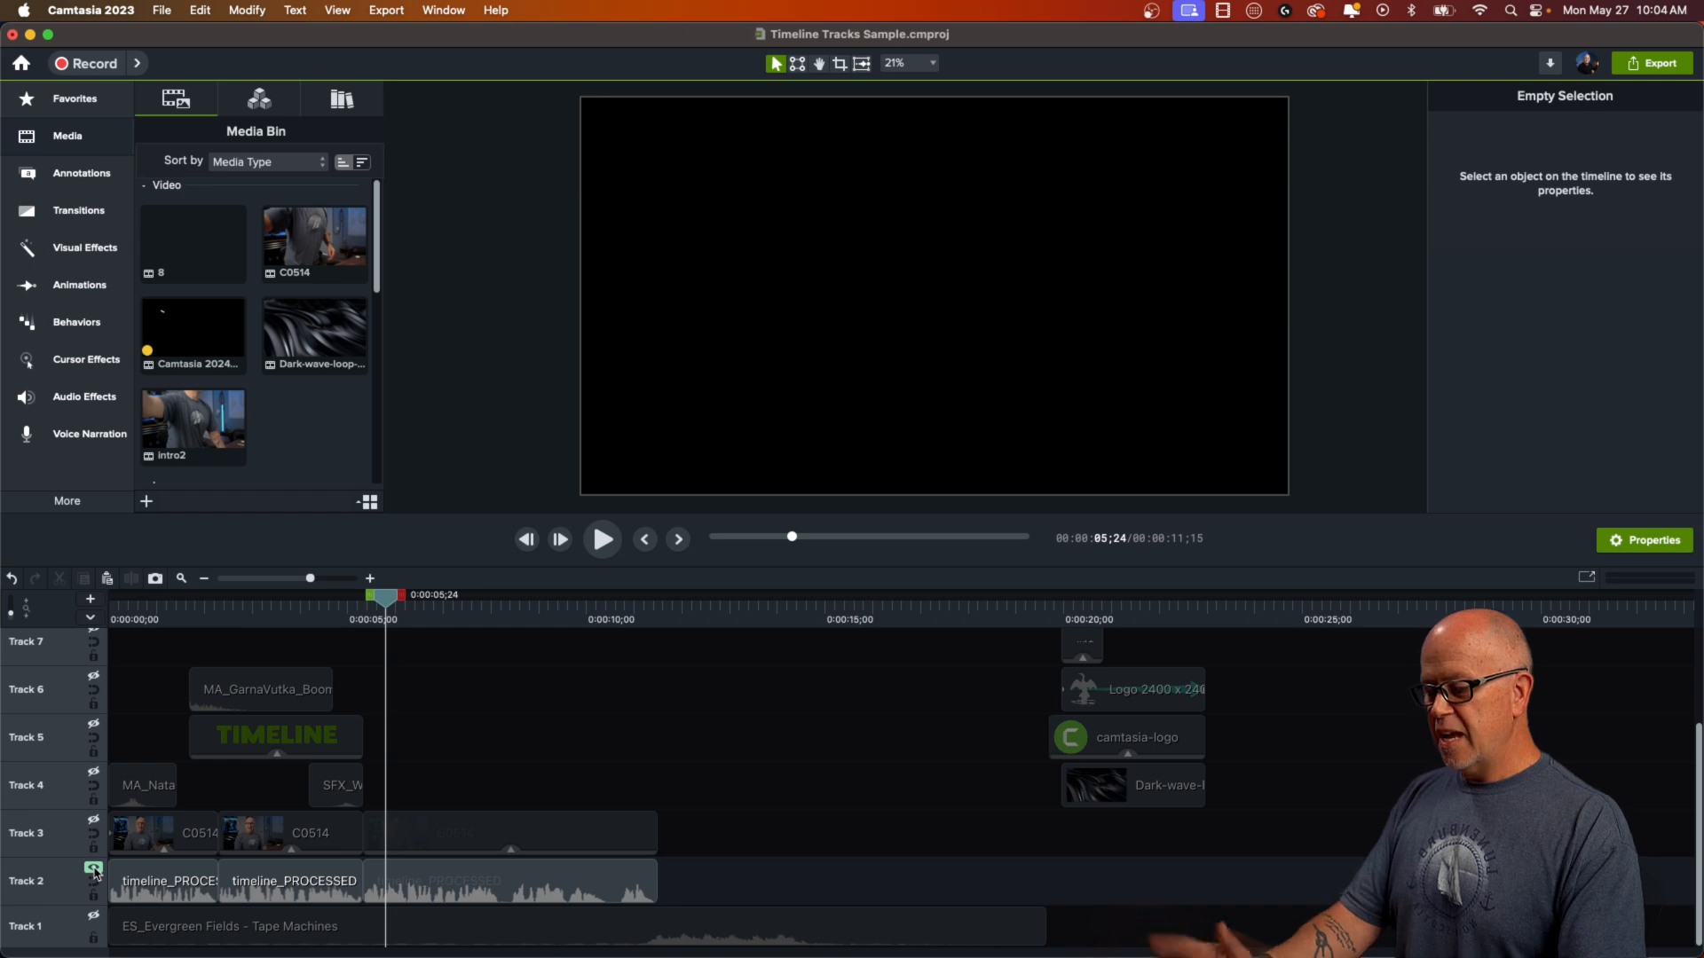
pyautogui.click(153, 619)
pyautogui.press('space')
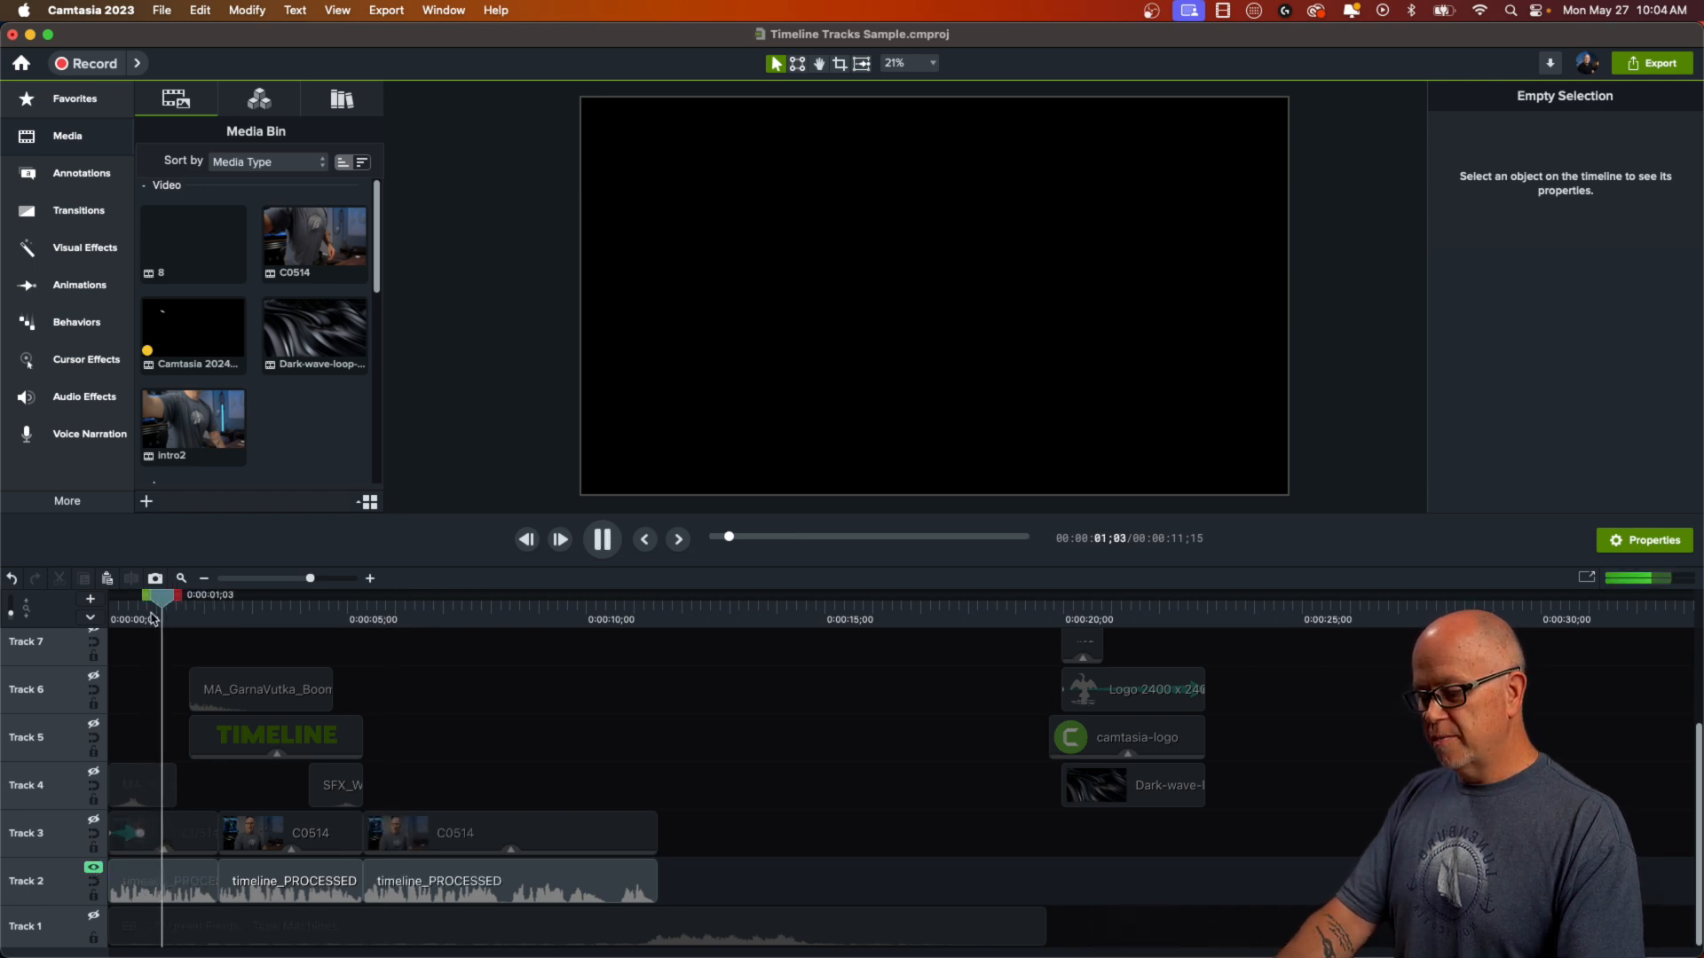
pyautogui.press('space')
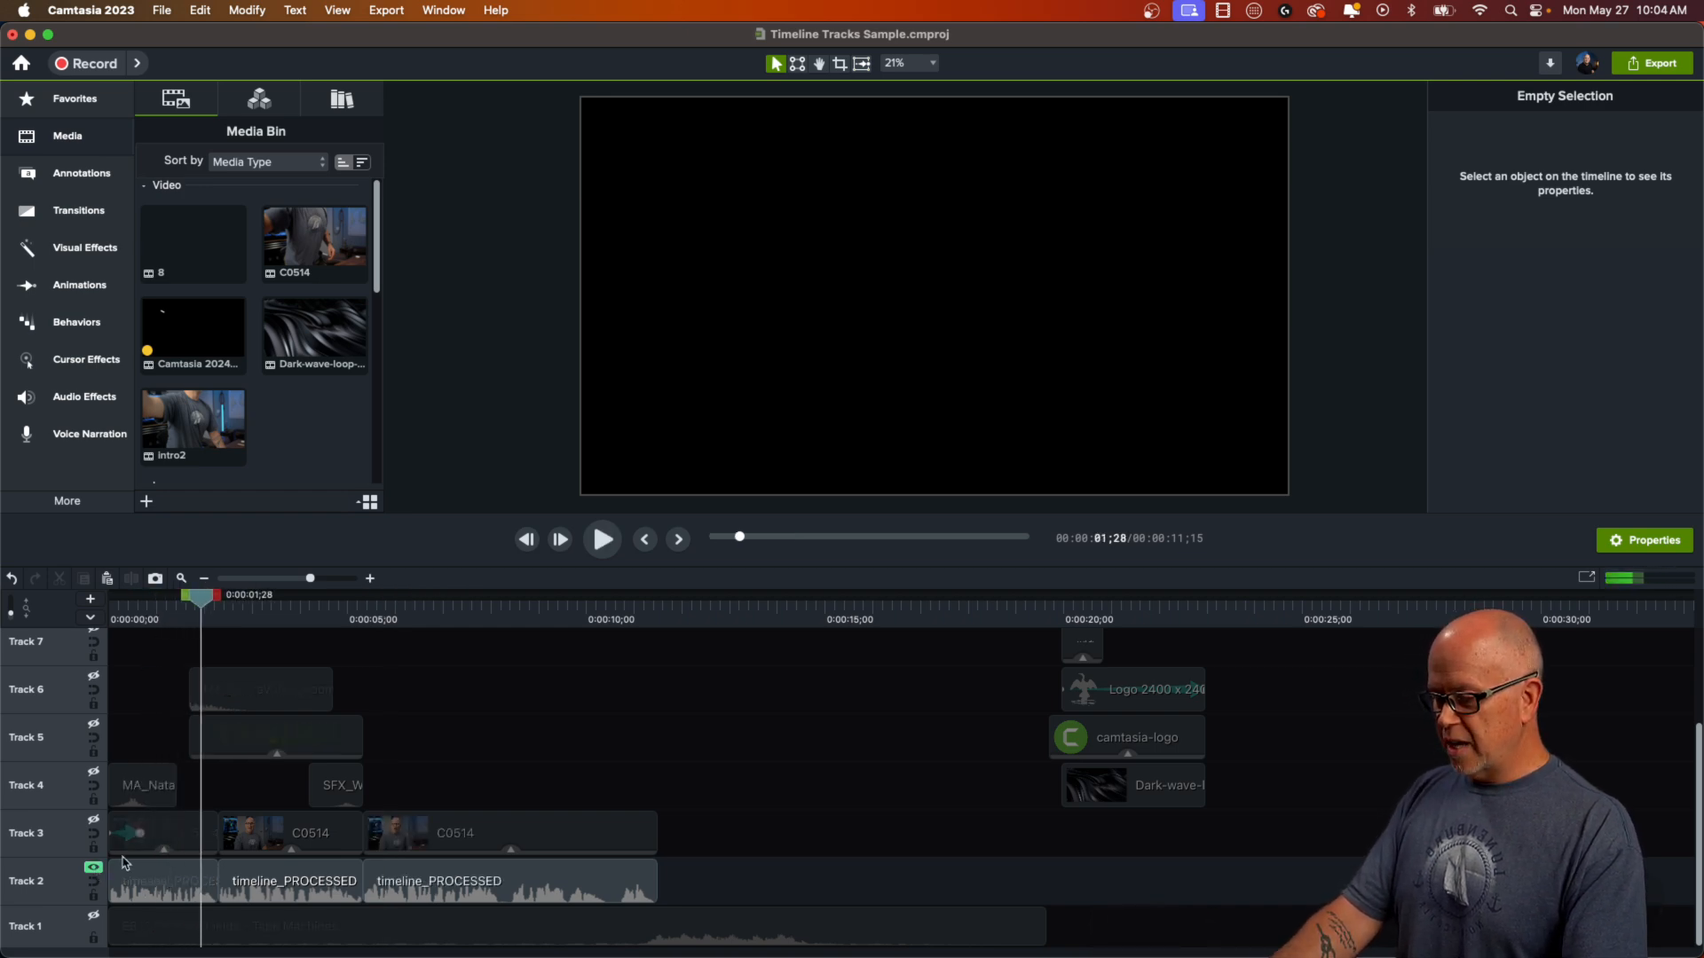
pyautogui.keyDown('alt'); pyautogui.click(93, 869); pyautogui.keyUp('alt')
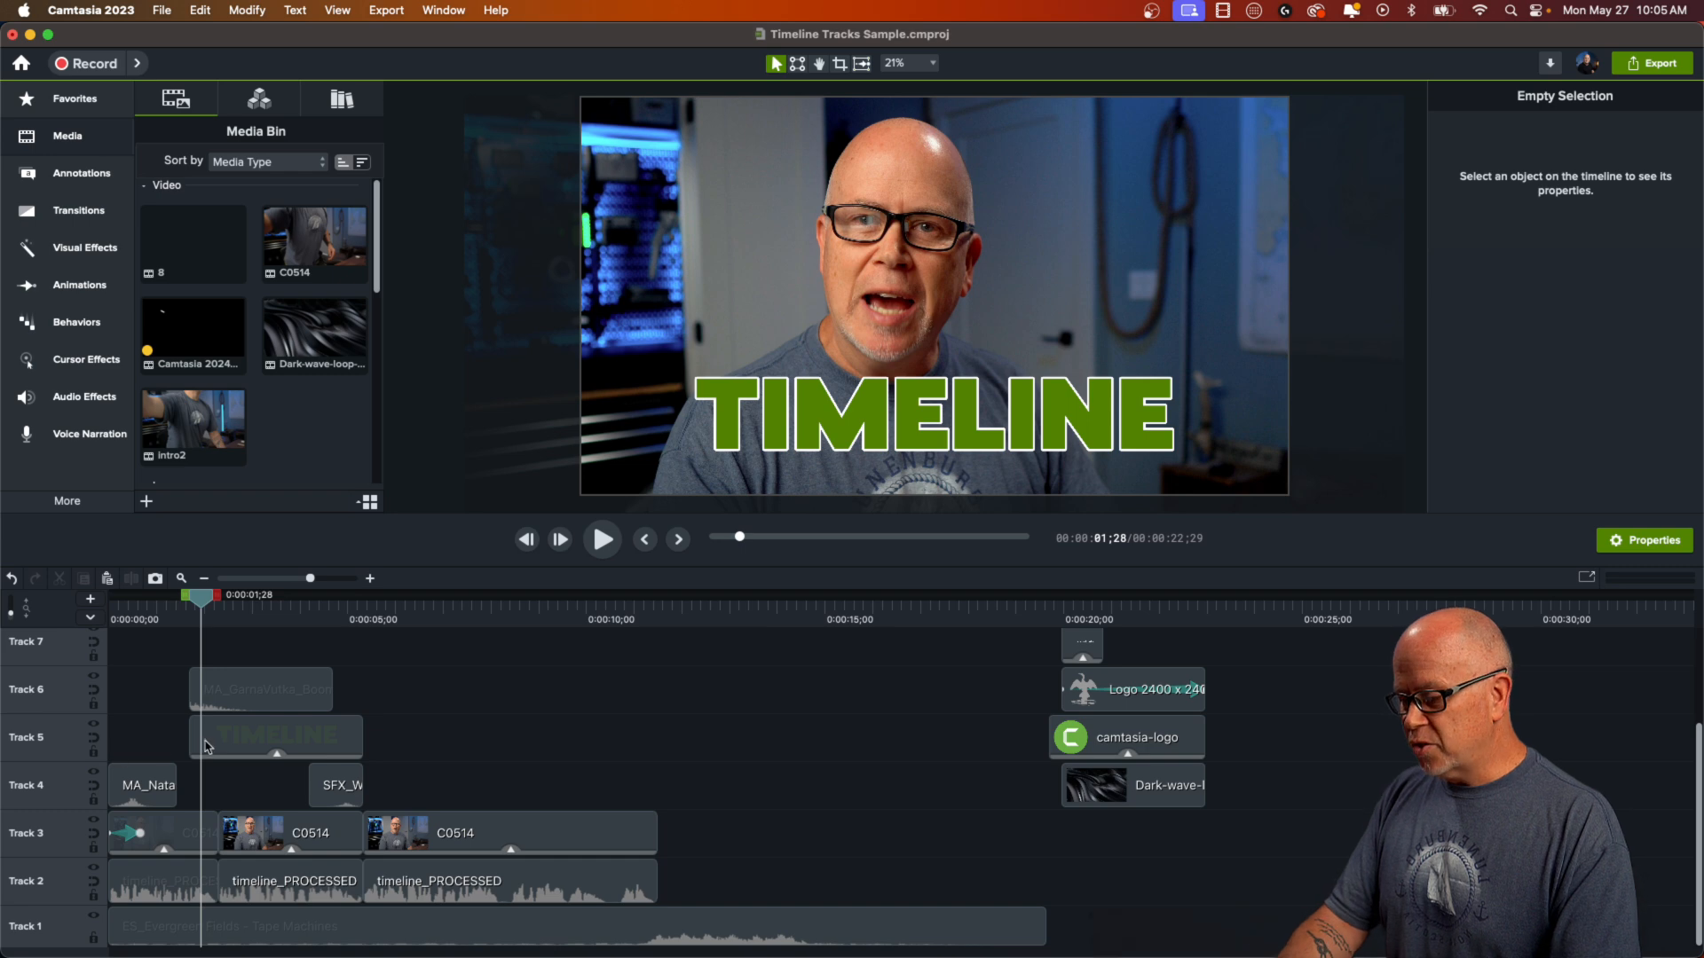
# - Magnetize Track 5 to close the gaps between its clips, and slightly increase the height of the timeline tracks
pyautogui.click(94, 739)
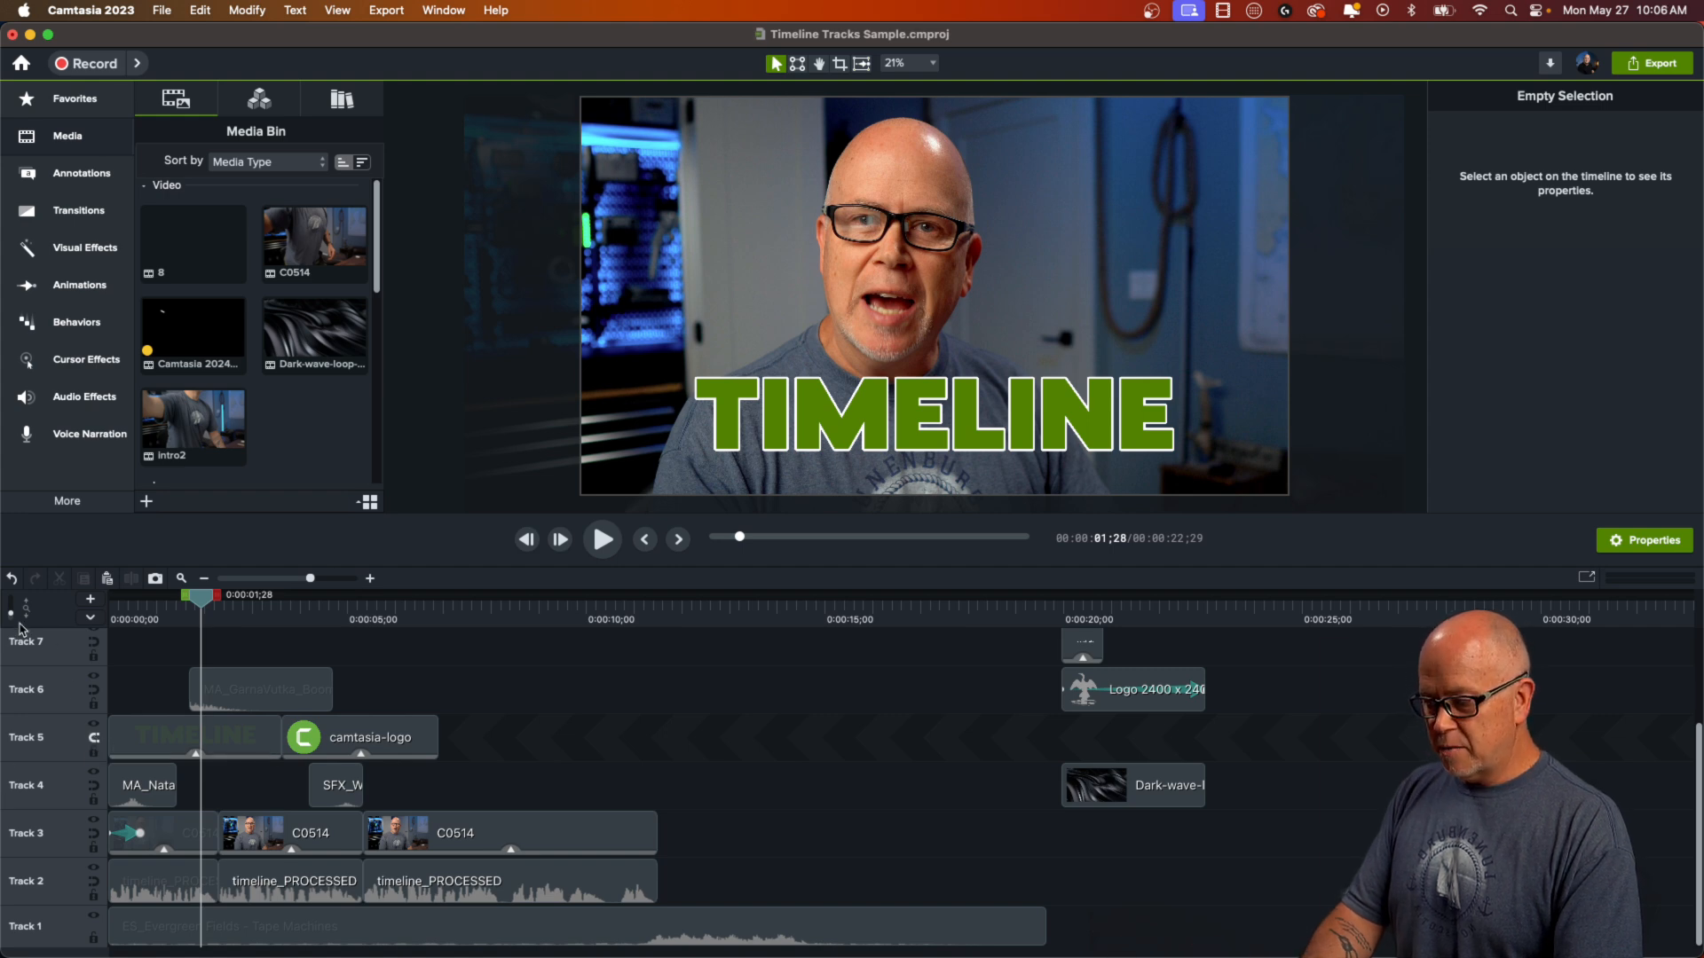
pyautogui.moveTo(10, 618); pyautogui.dragTo(16, 618)
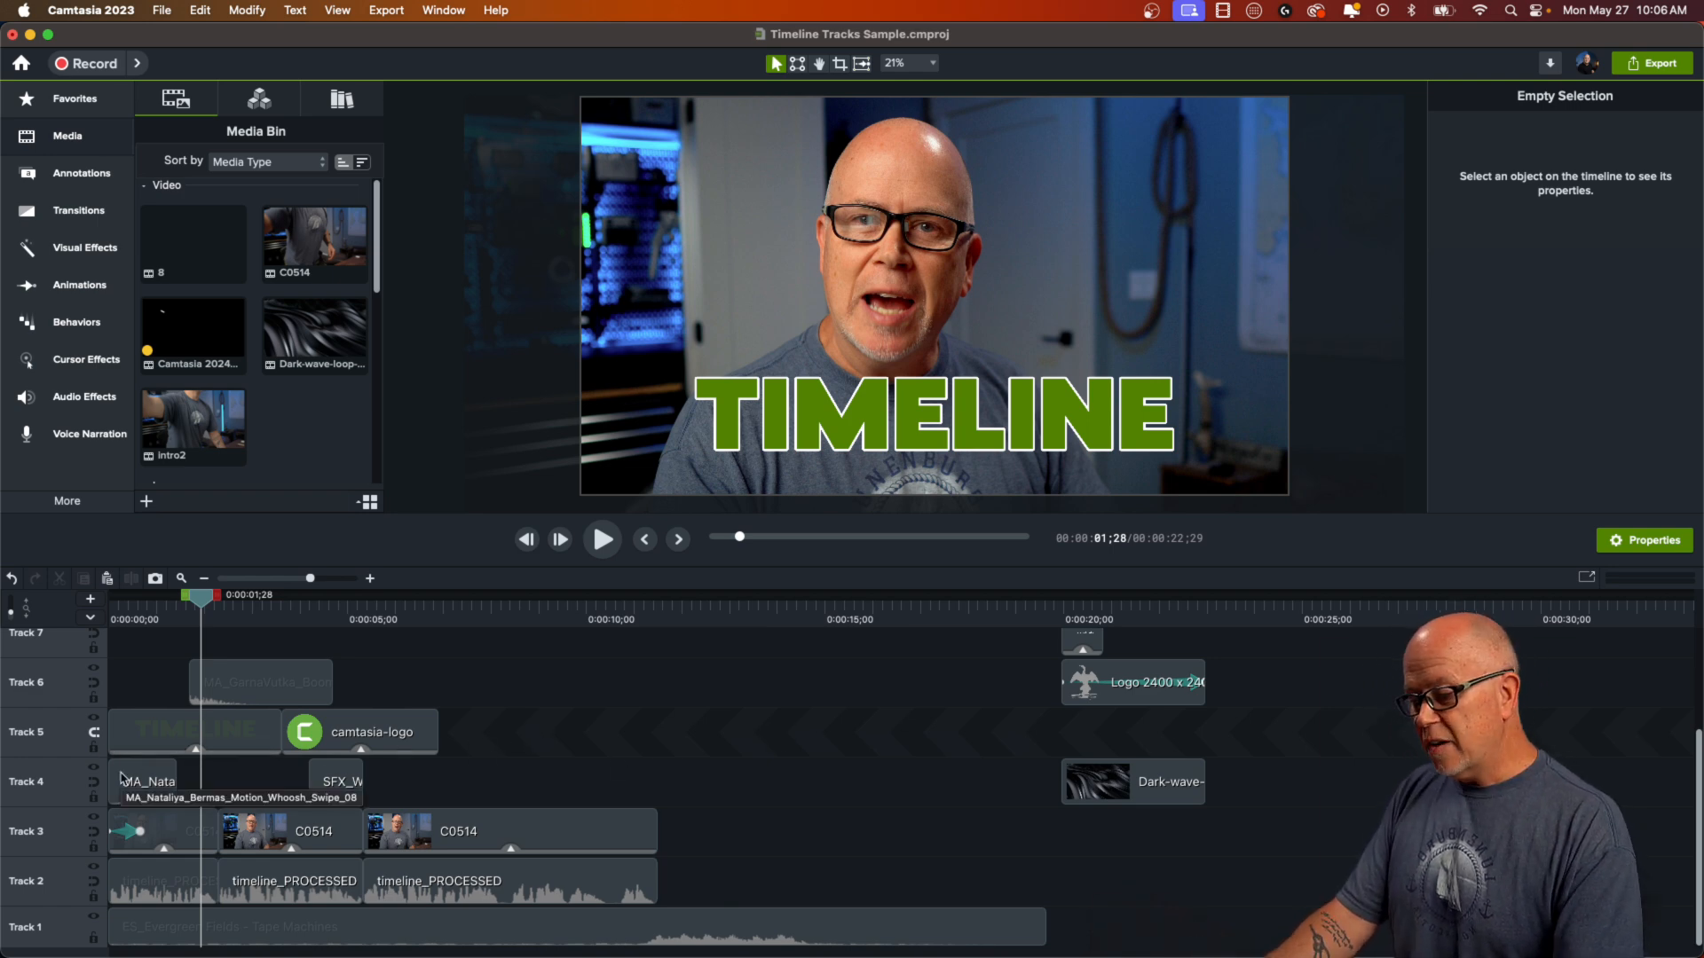
# - Turn off the magnet on Track 5, and undo both magnet changes to return its clips to their original positions
pyautogui.click(94, 734)
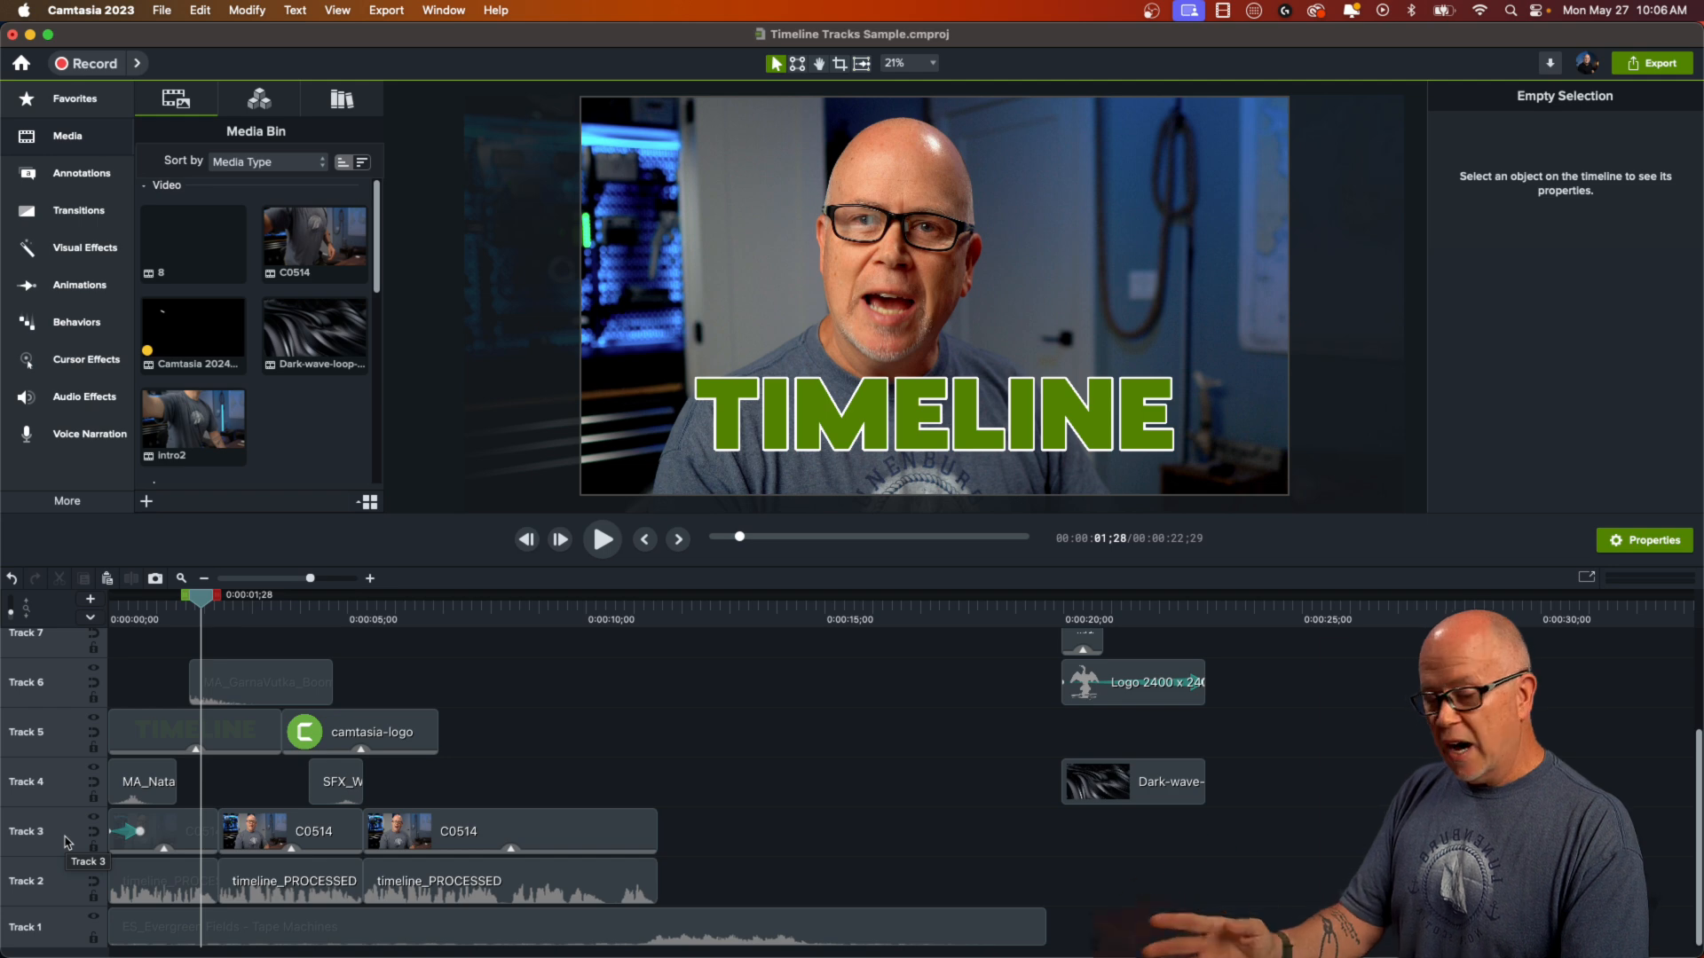
pyautogui.press('super+z')
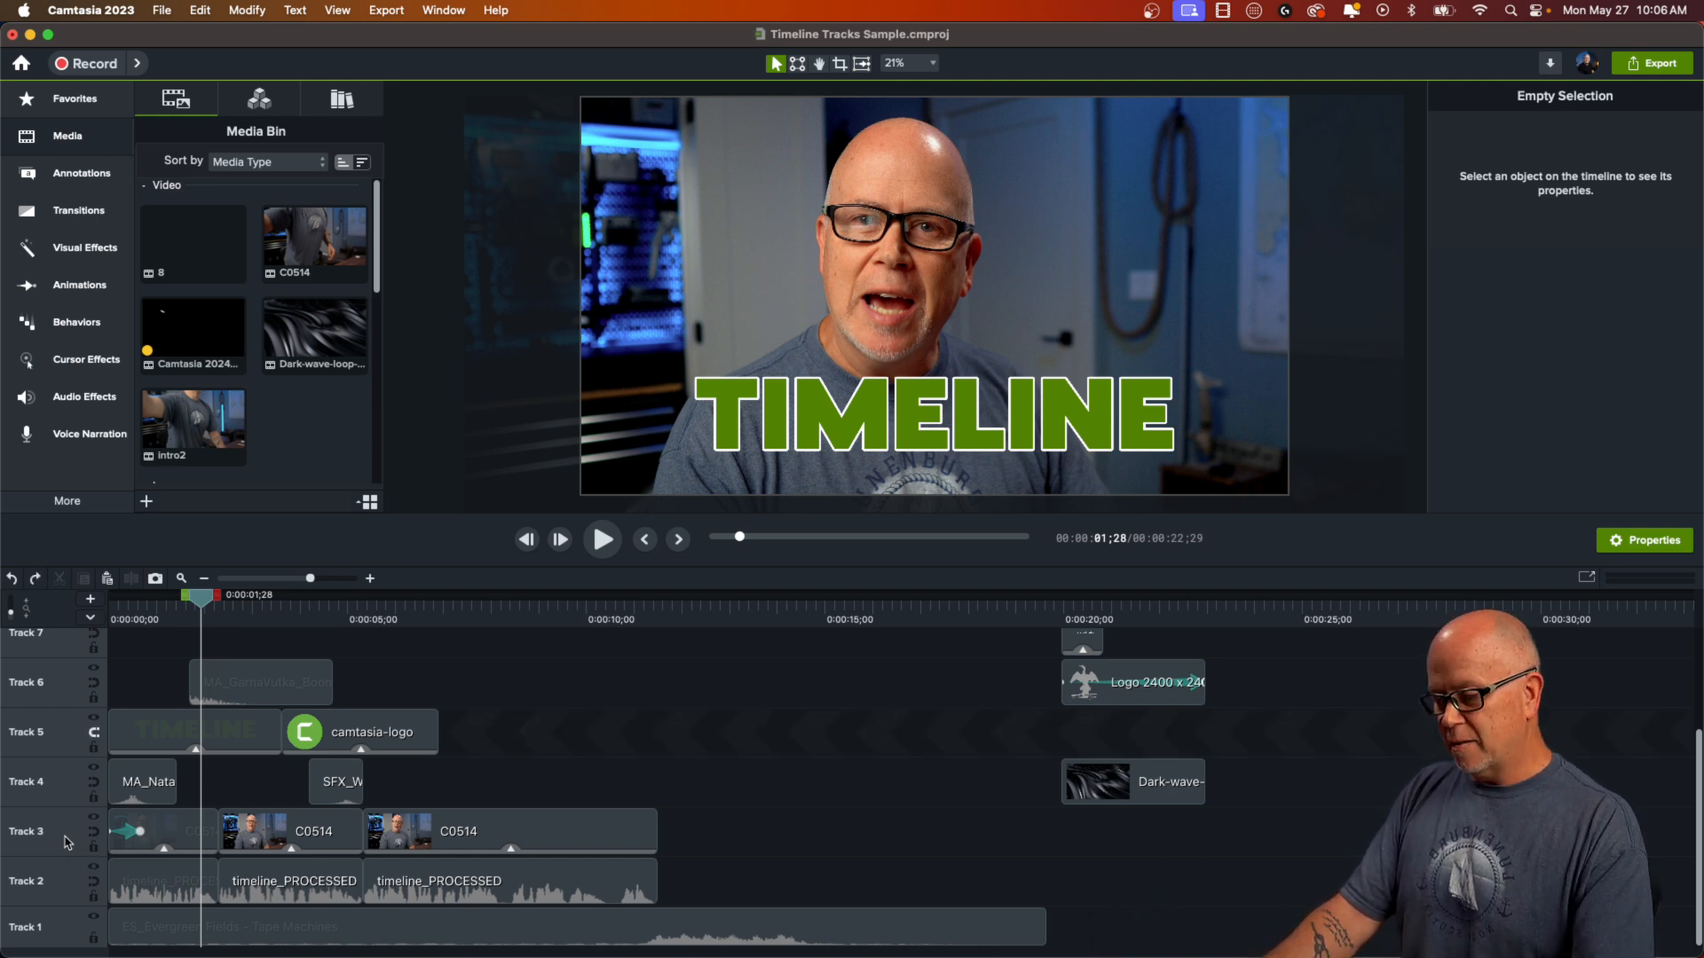
pyautogui.press('super+z')
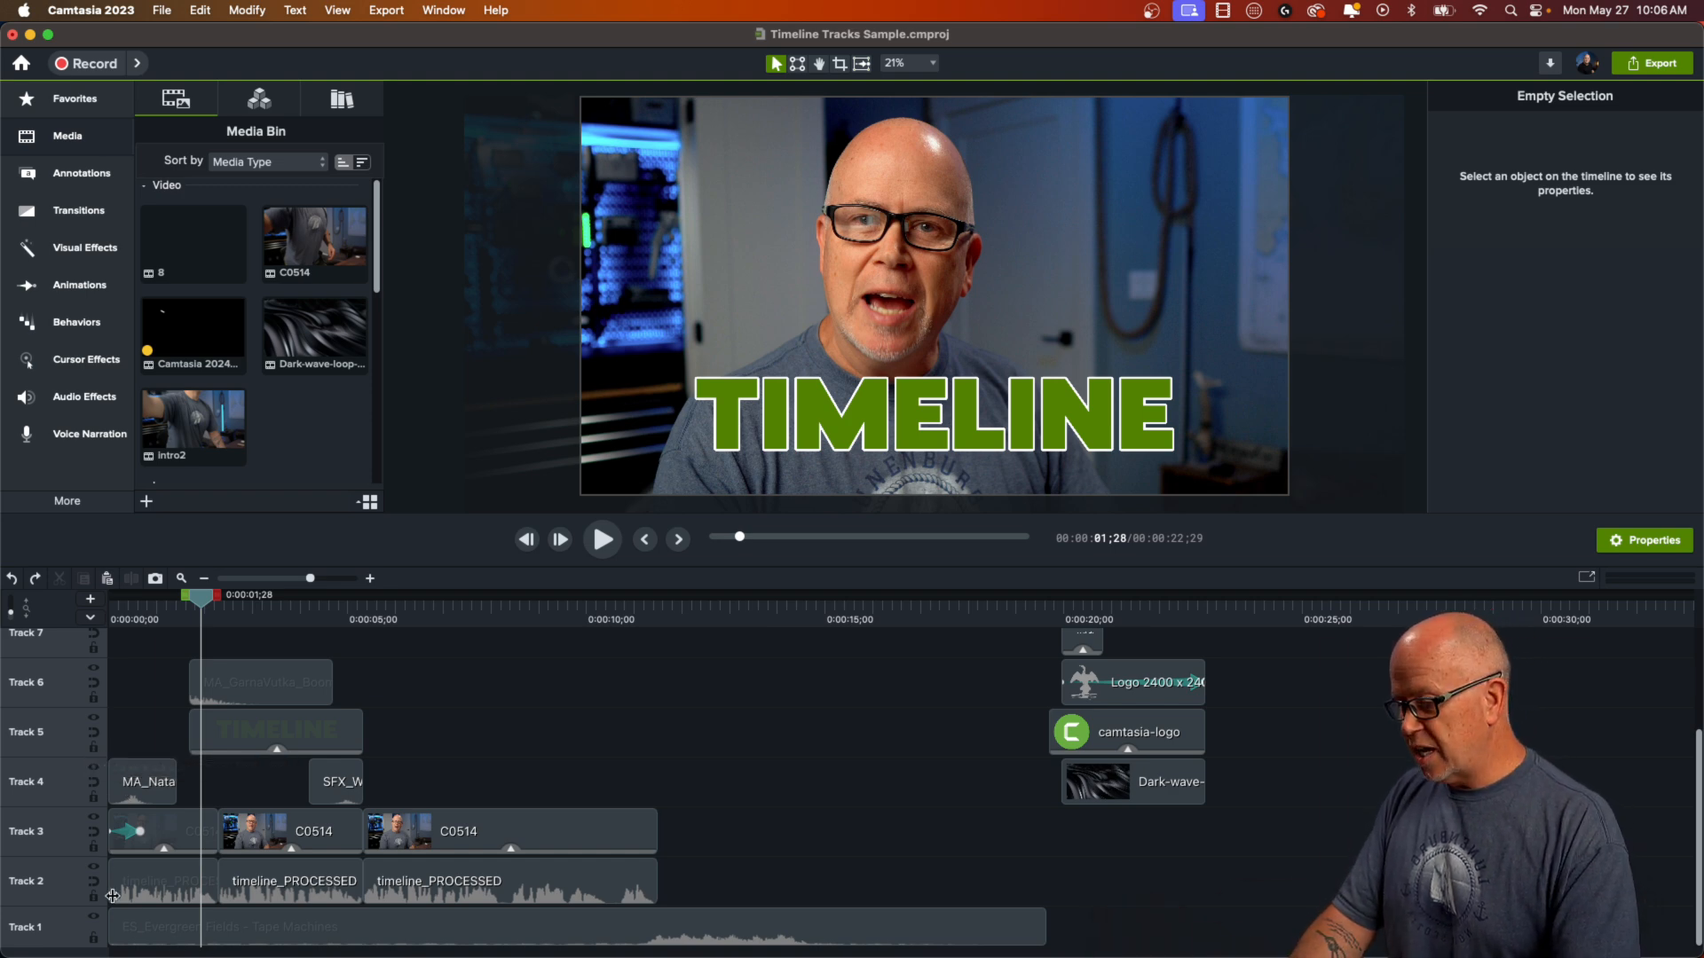
# - Turn off Track 2 and Track 3, and turn both tracks back on
pyautogui.click(94, 869)
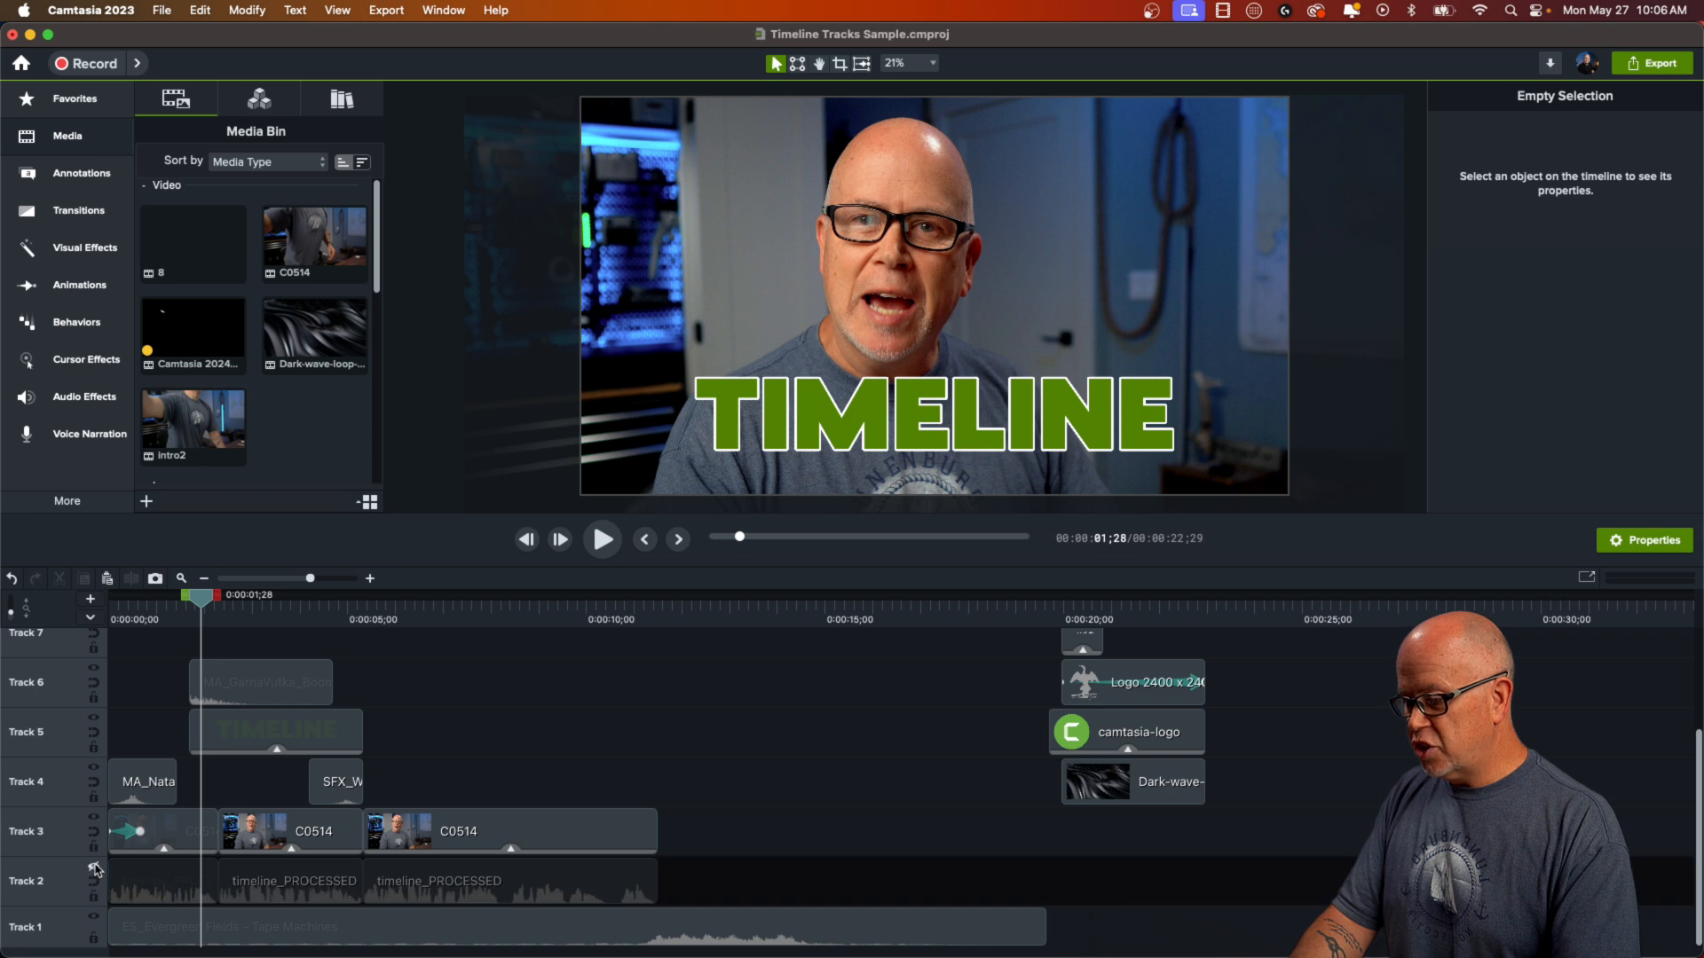
pyautogui.click(94, 817)
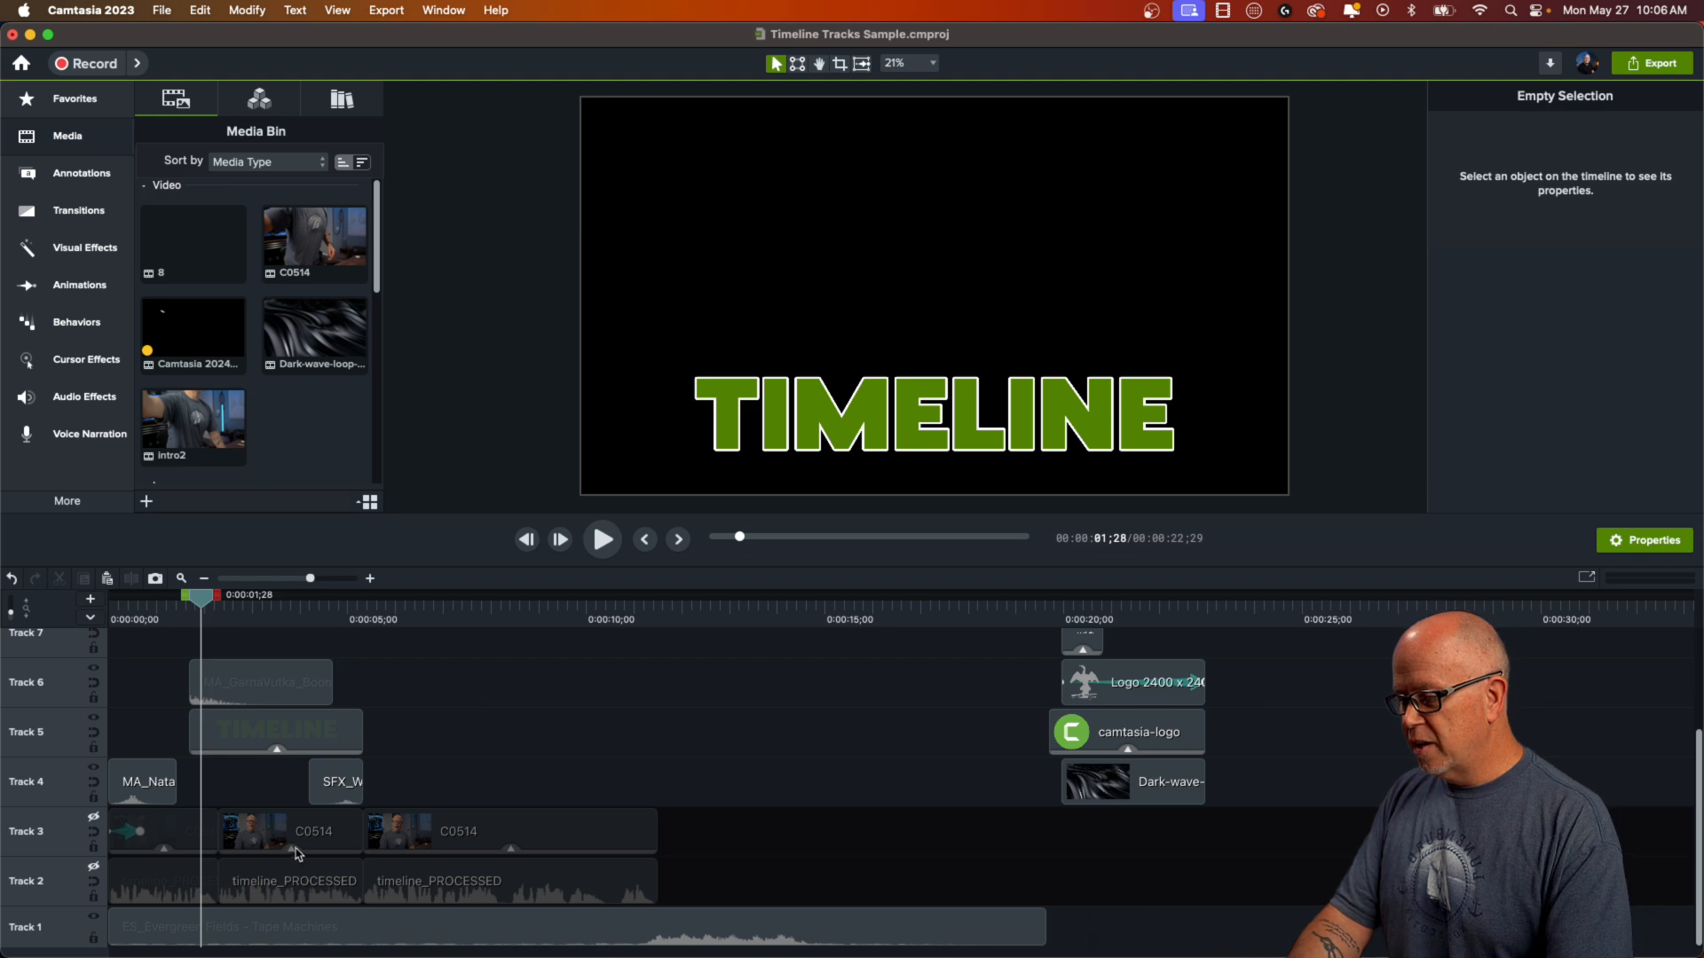
pyautogui.click(94, 817)
pyautogui.click(94, 867)
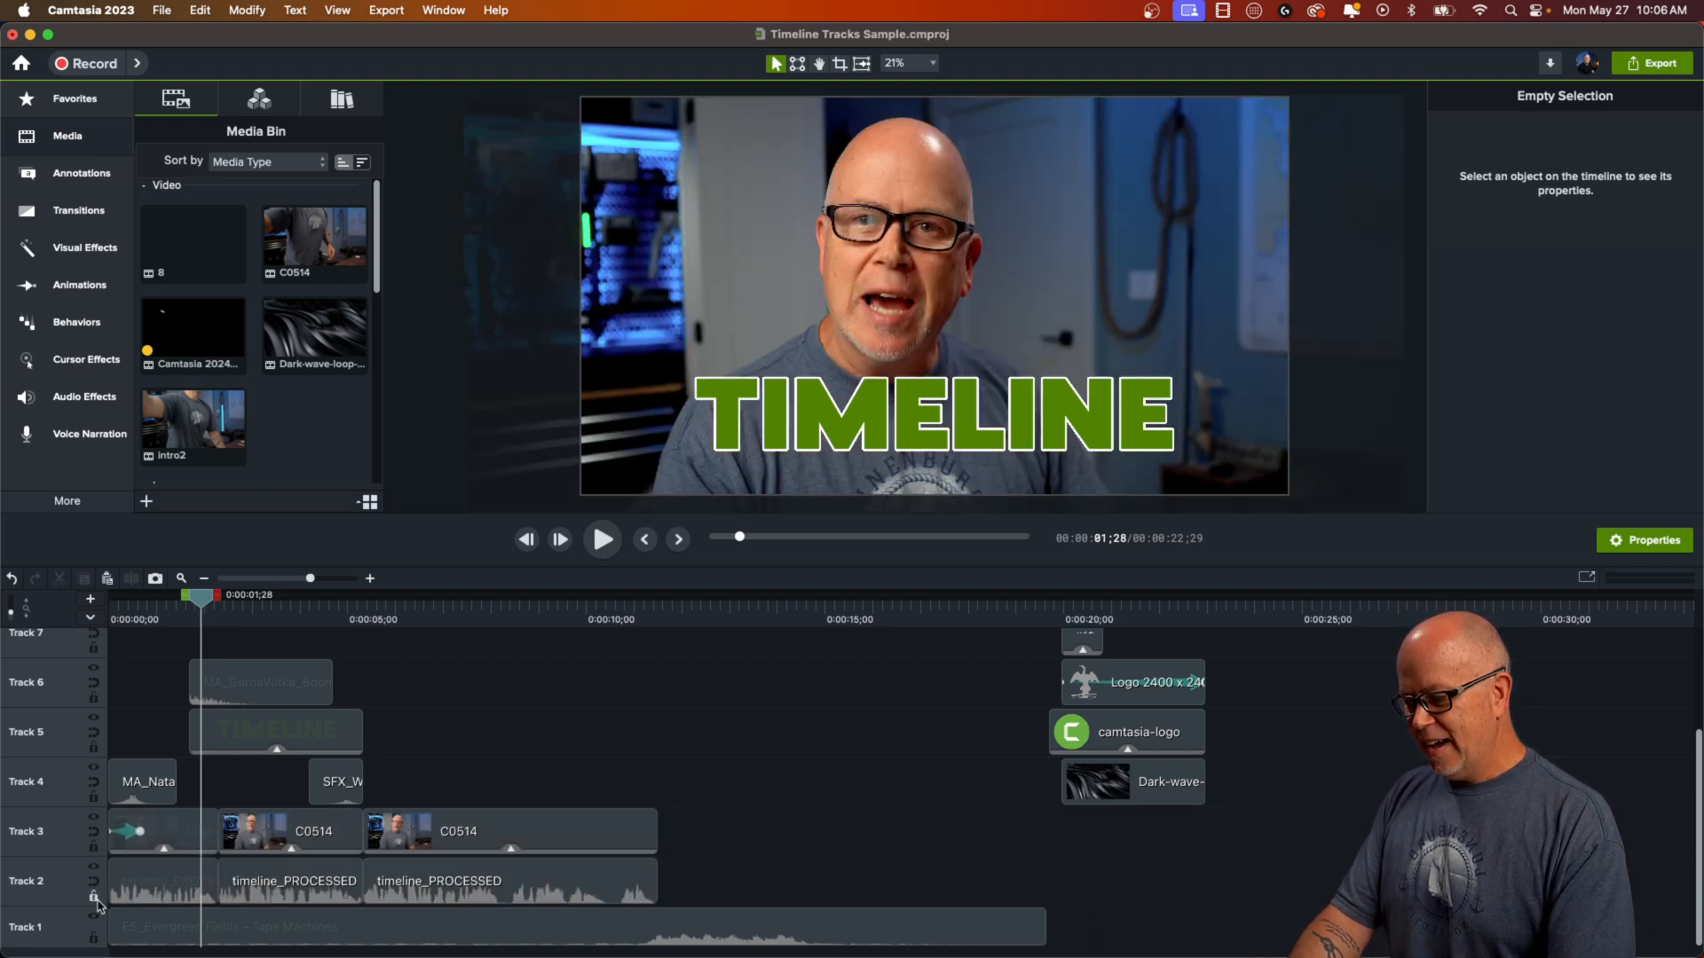
# - Lock Track 2 and Track 3, and split the selected clips on the unlocked tracks at 0:00:01;28
pyautogui.click(94, 898)
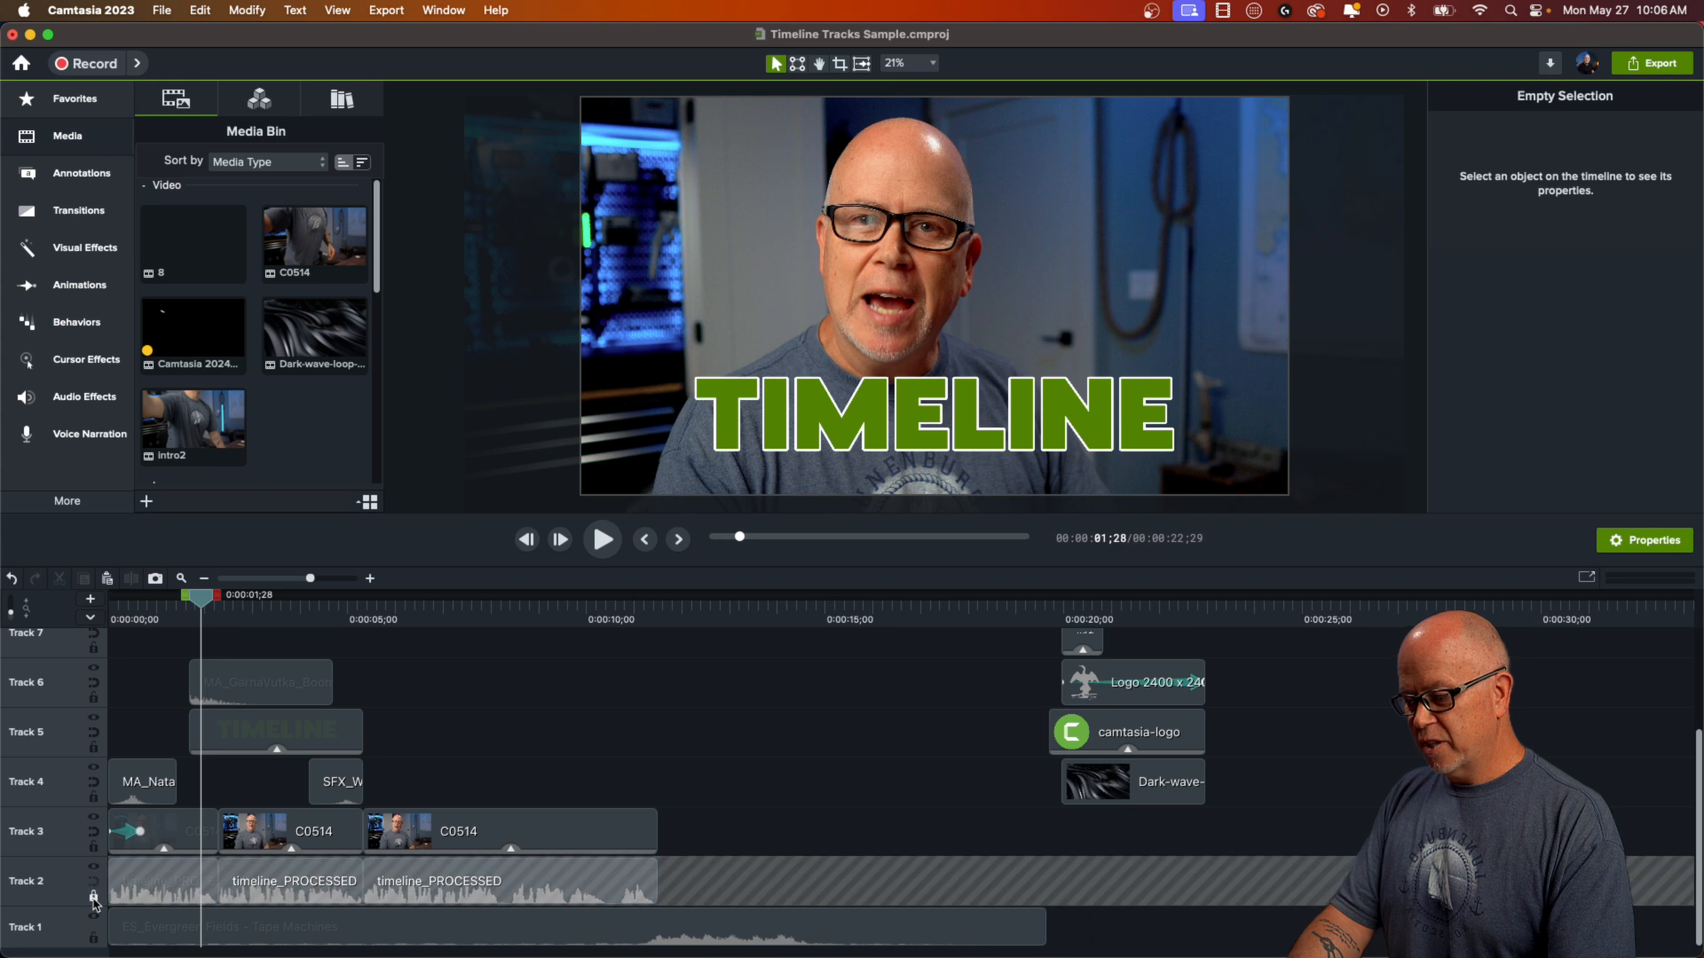
pyautogui.click(94, 847)
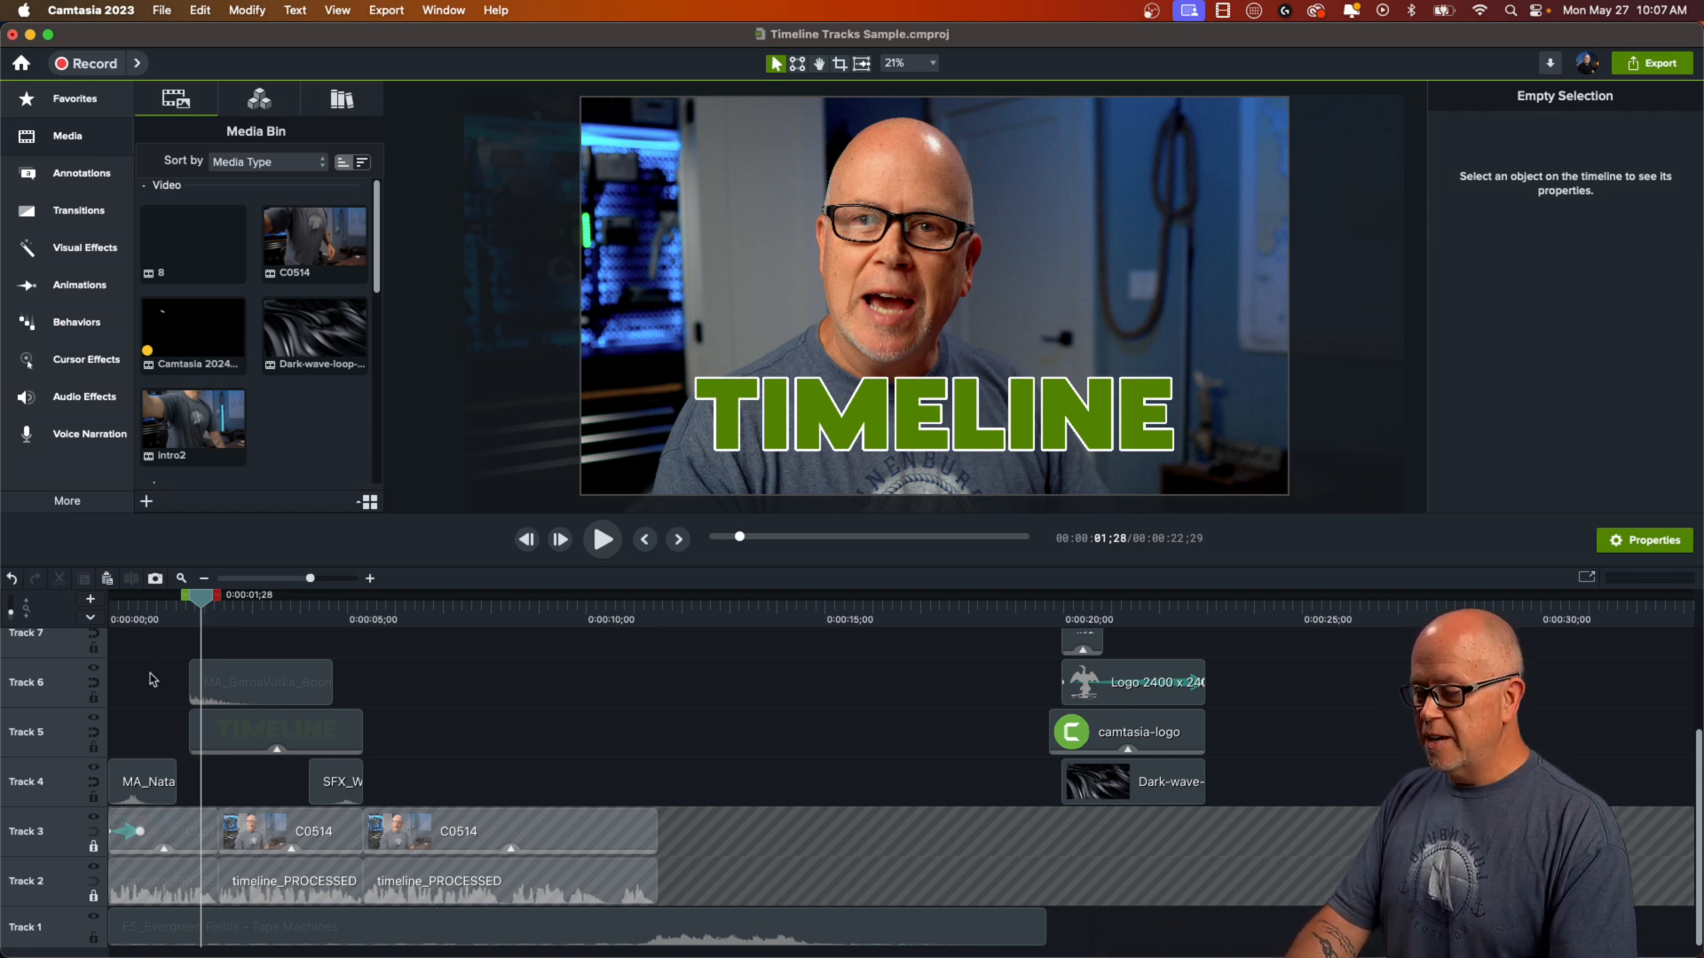
pyautogui.moveTo(154, 670); pyautogui.dragTo(487, 937)
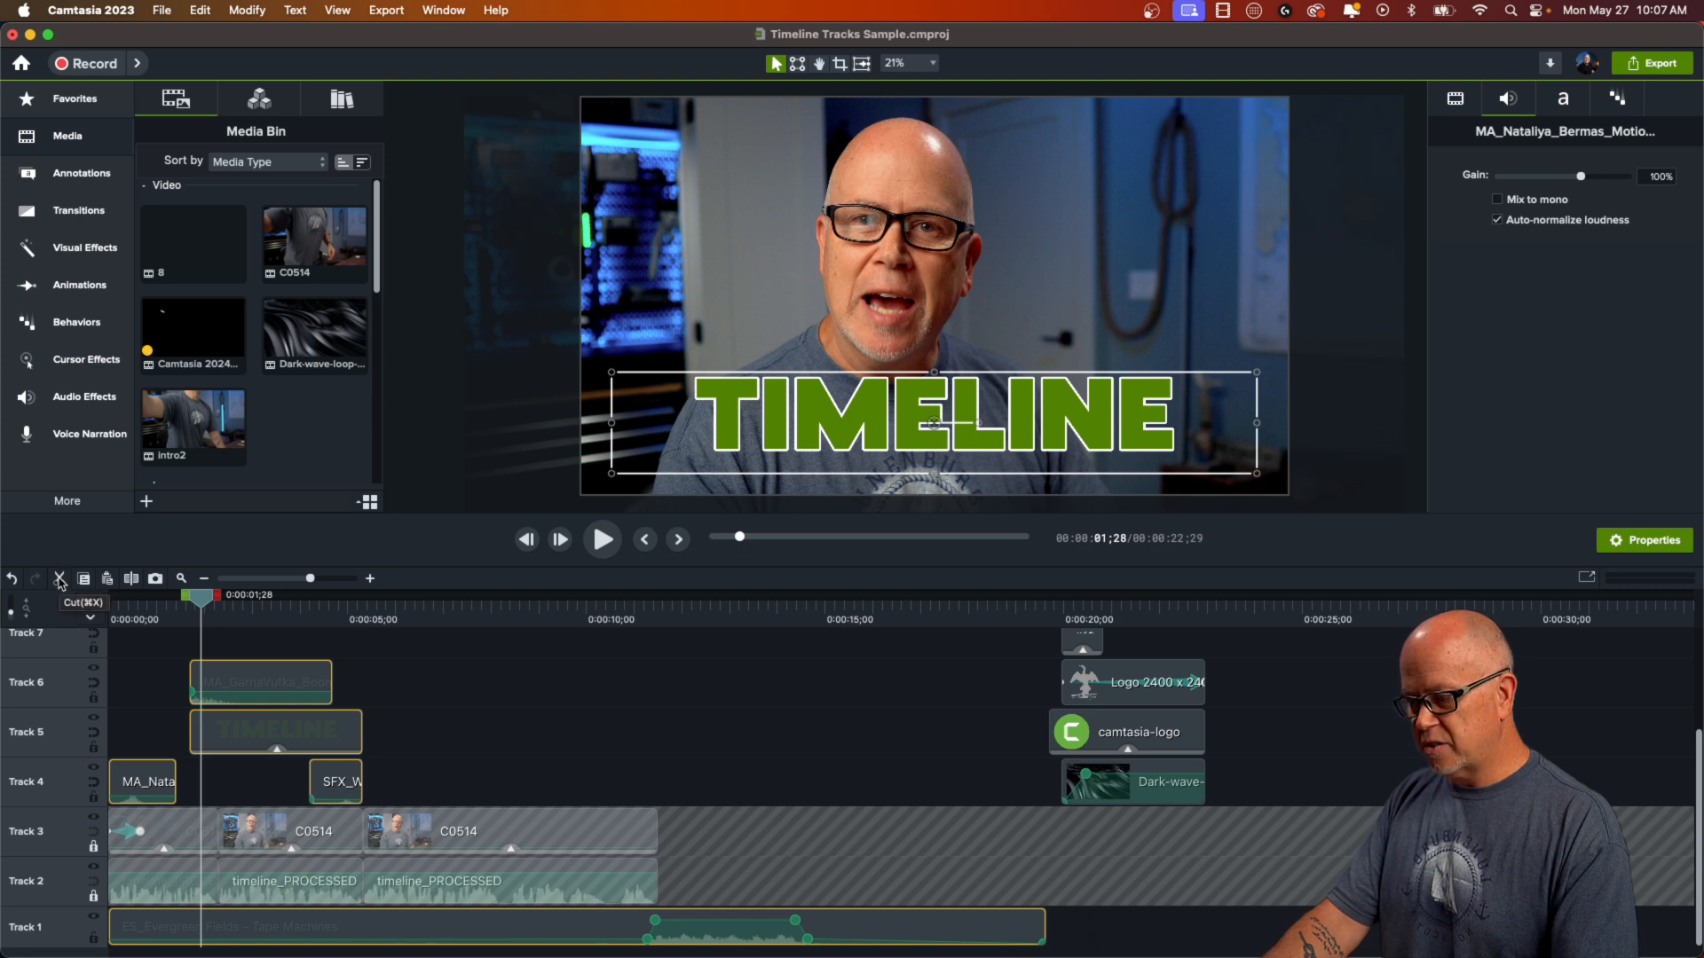
pyautogui.press('s')
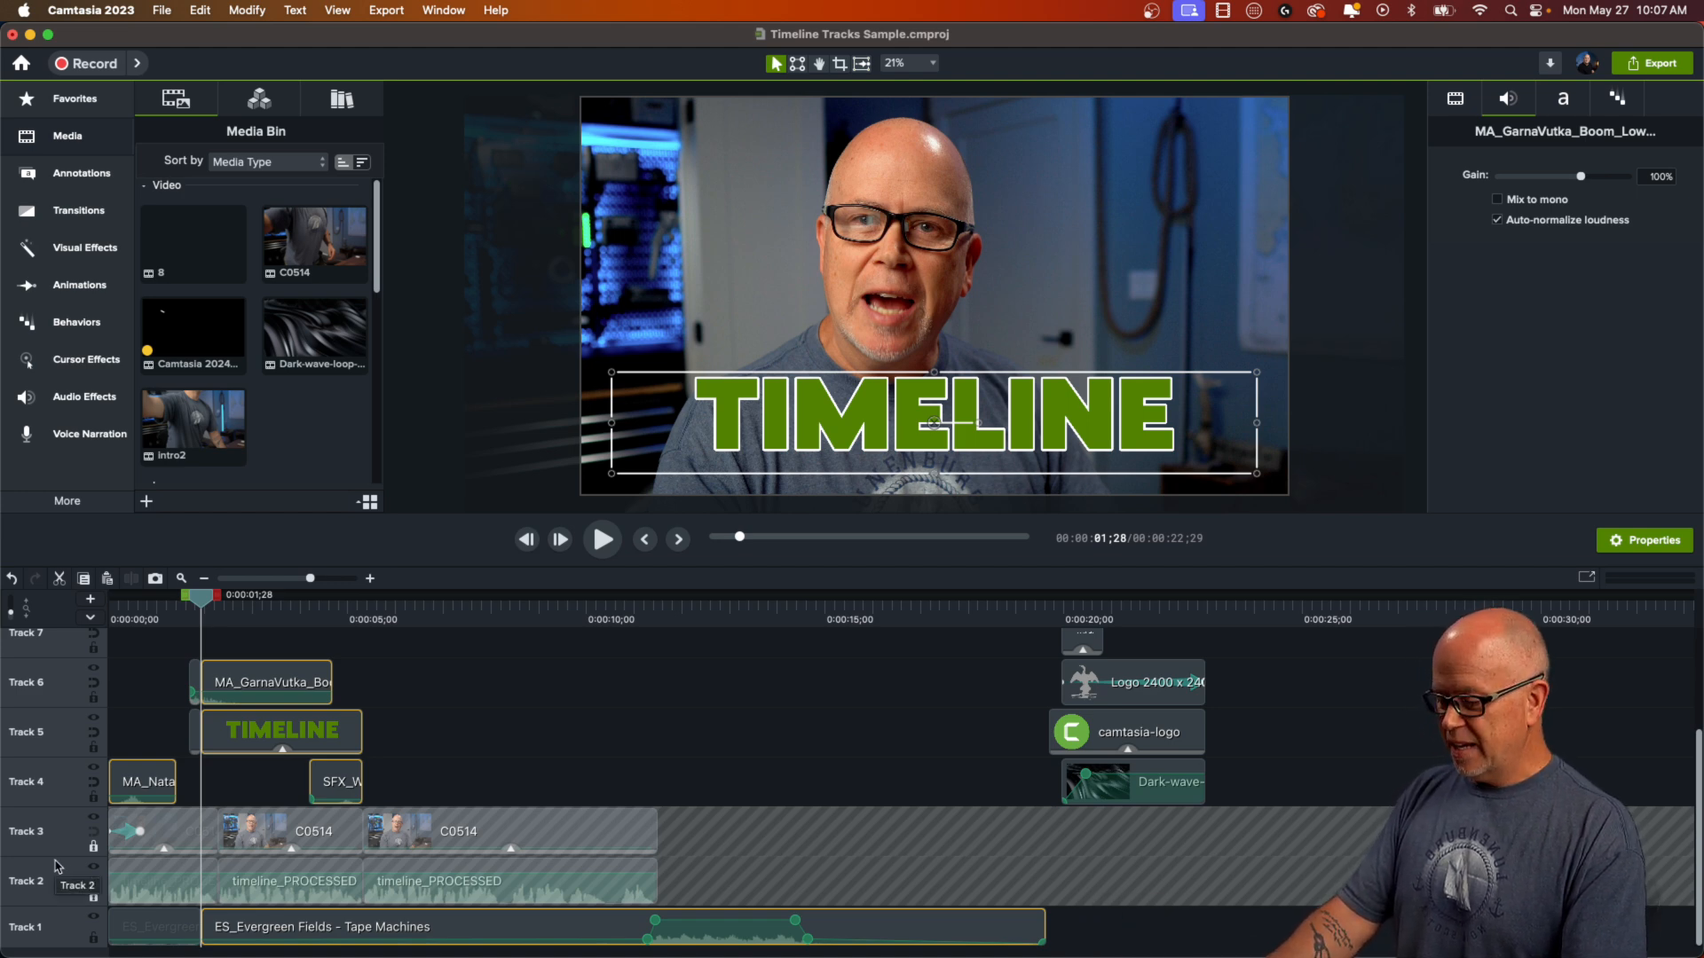
# - Undo the split and the locking of Track 3 and Track 2, and deselect the clips
pyautogui.press('super+z')
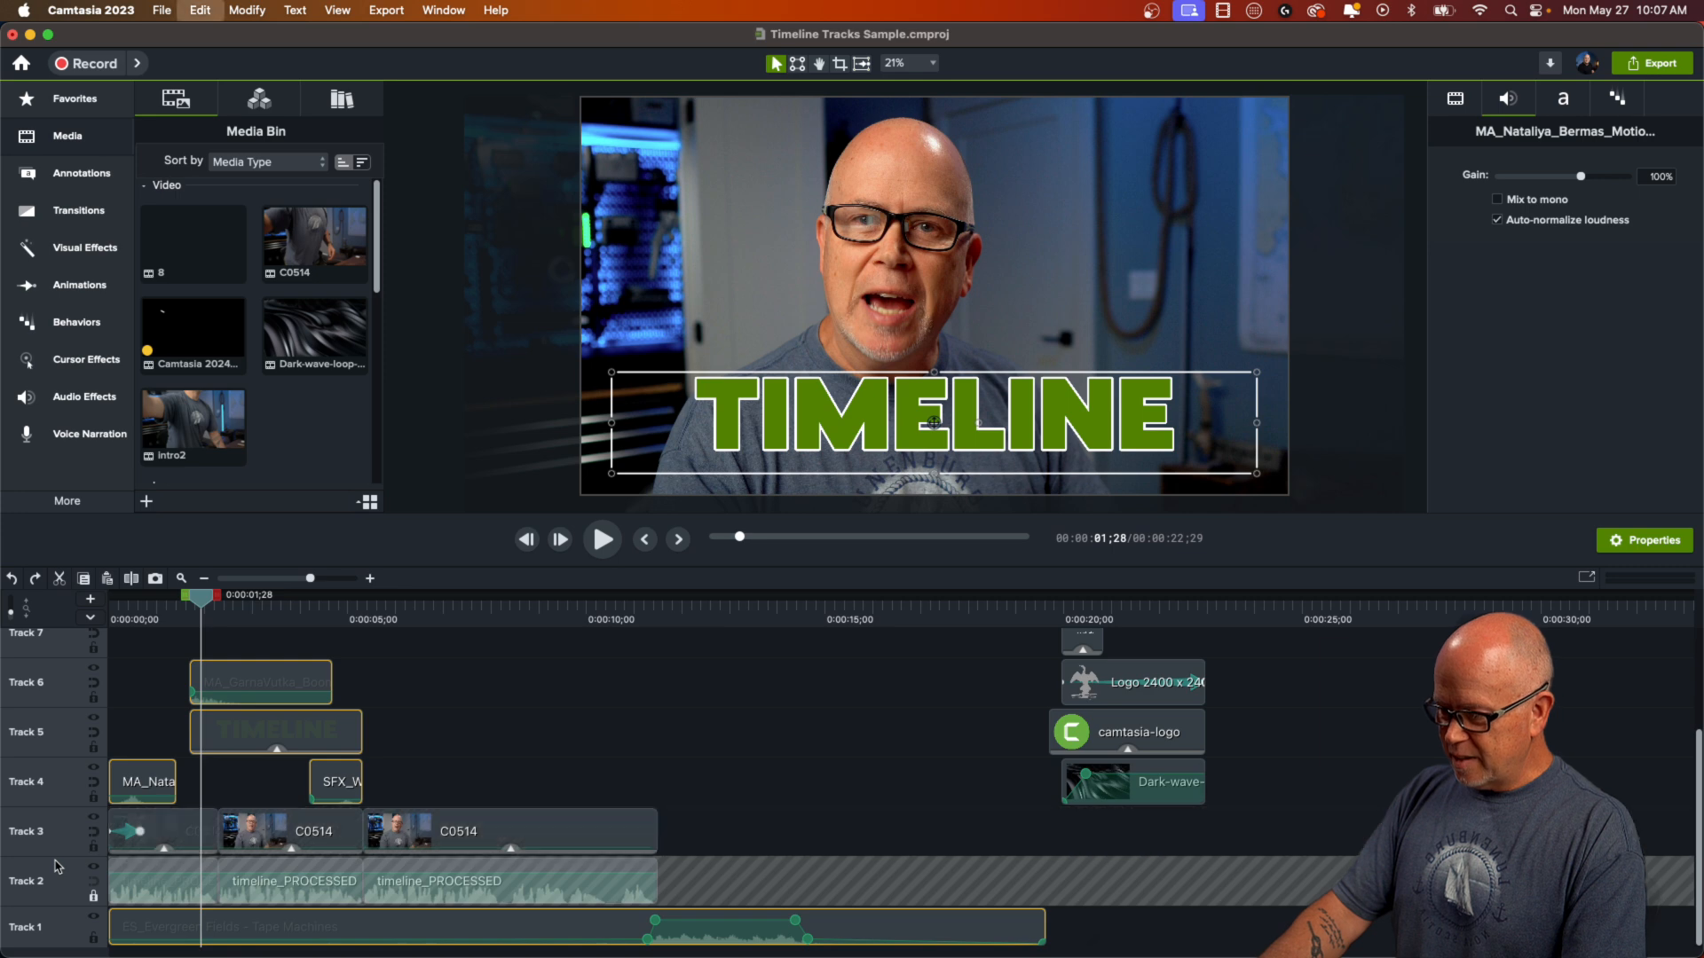
pyautogui.press('super+z')
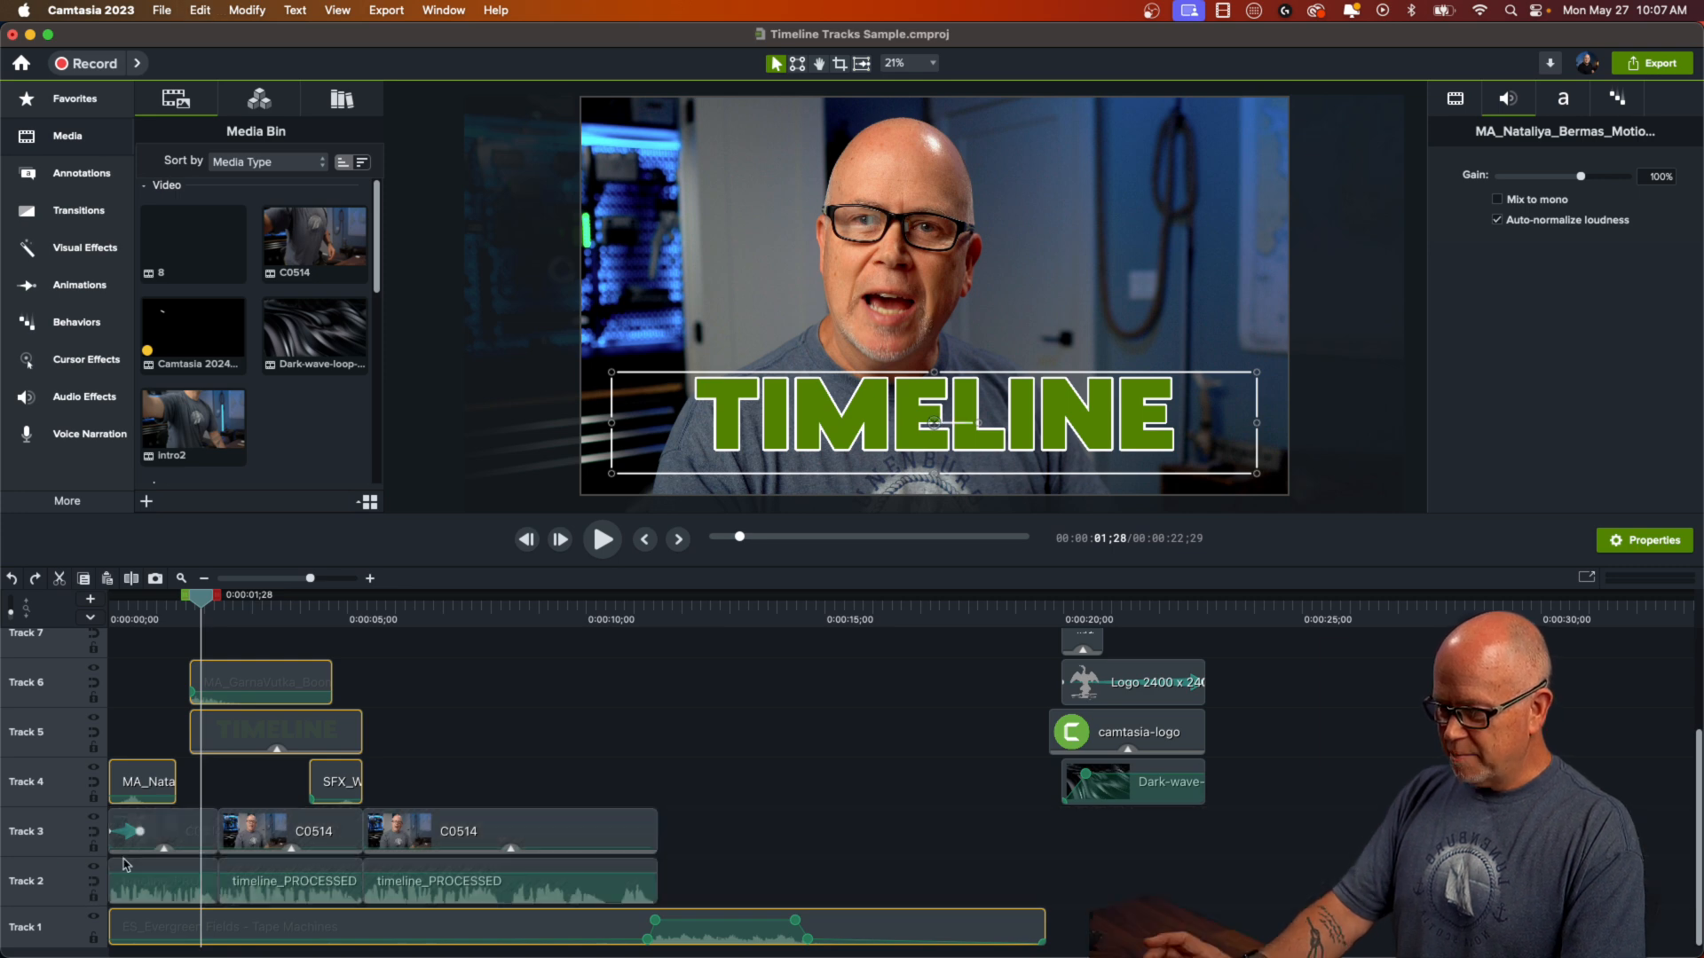
pyautogui.click(471, 744)
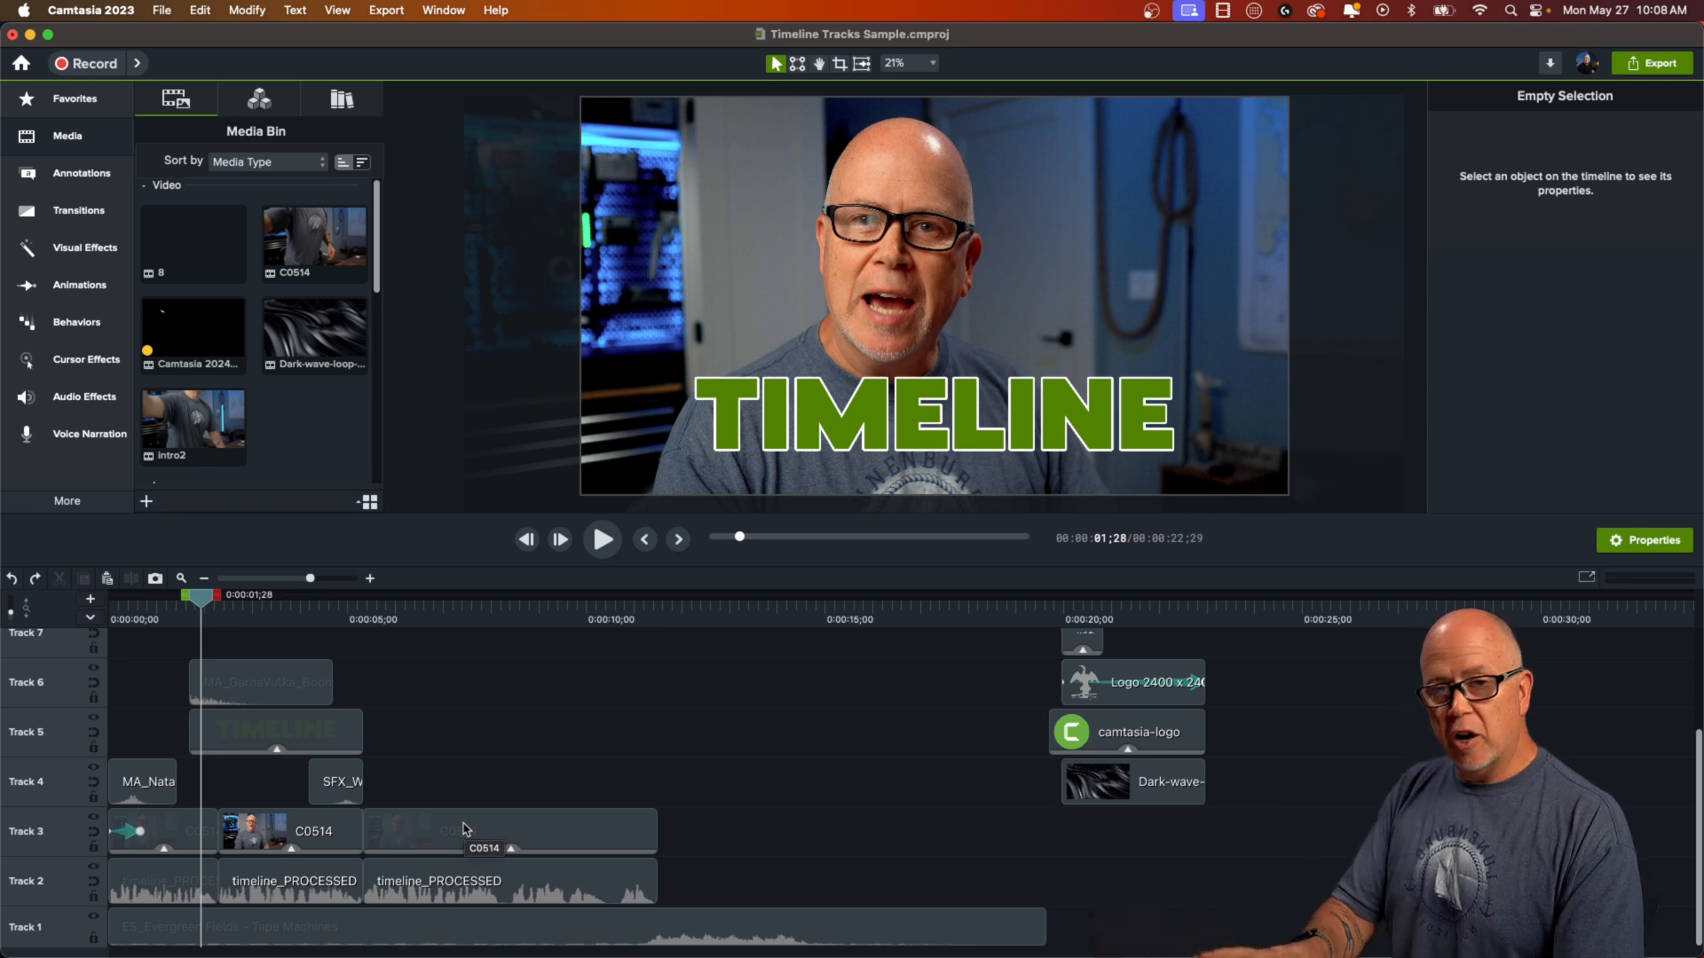
# - Move the playhead to 0:00:06;21, duplicate the last C0514 clip on Track 3, and delete the copy
pyautogui.click(430, 620)
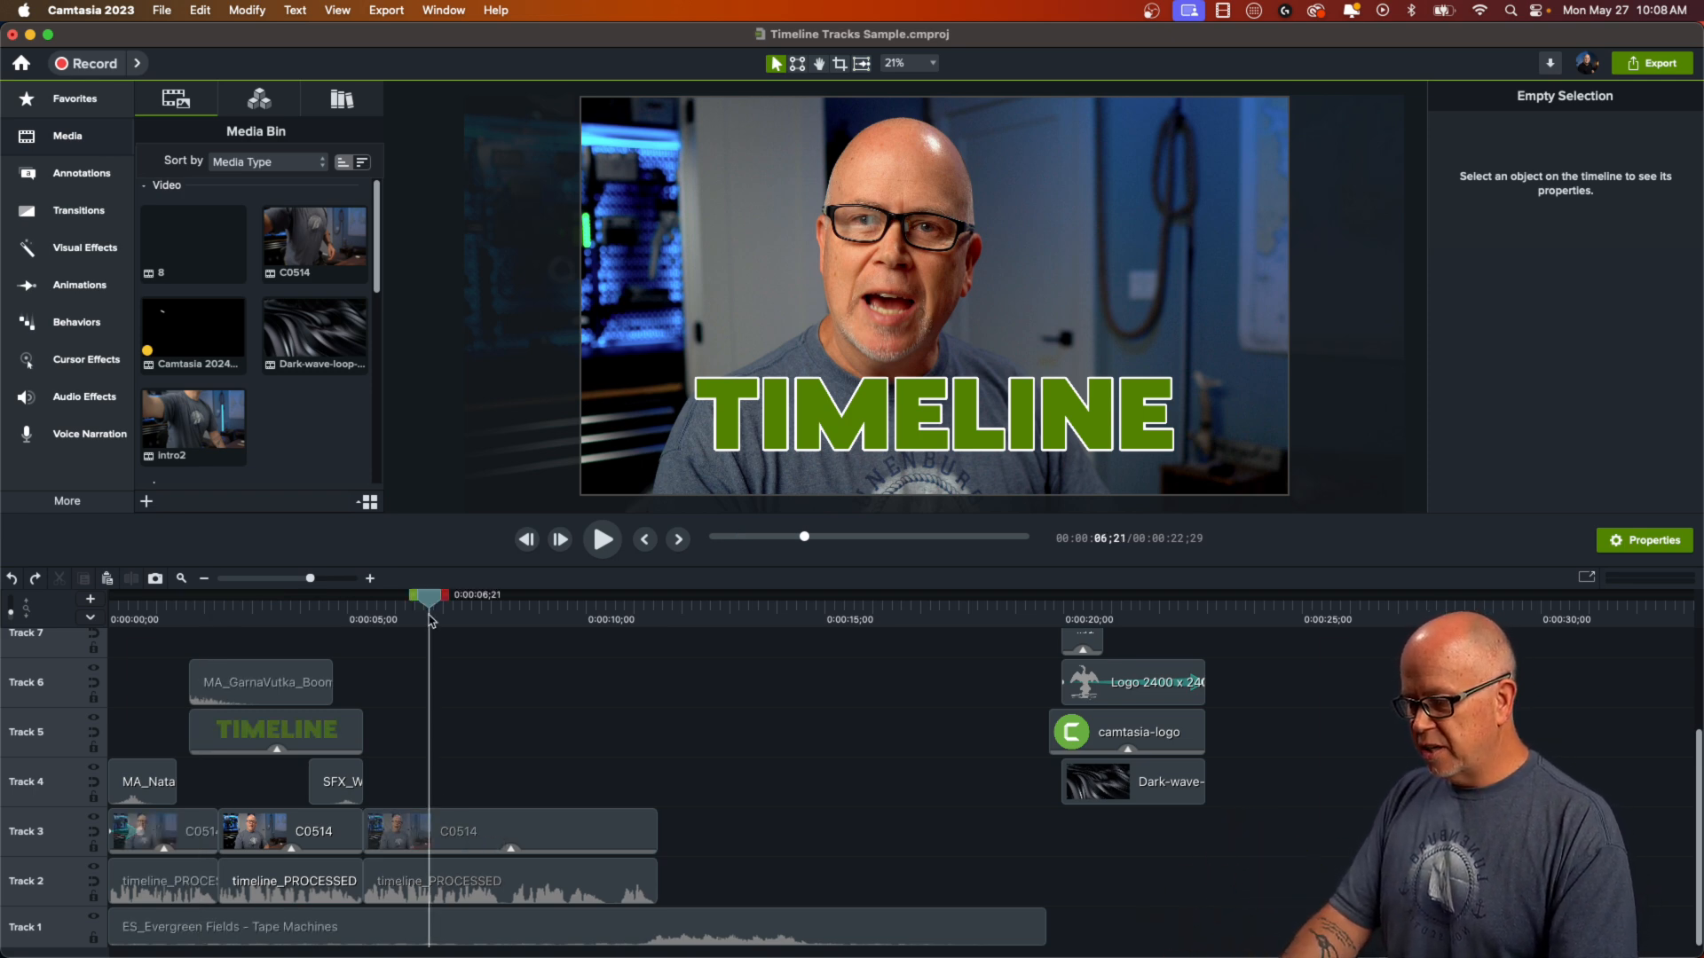
pyautogui.click(454, 840)
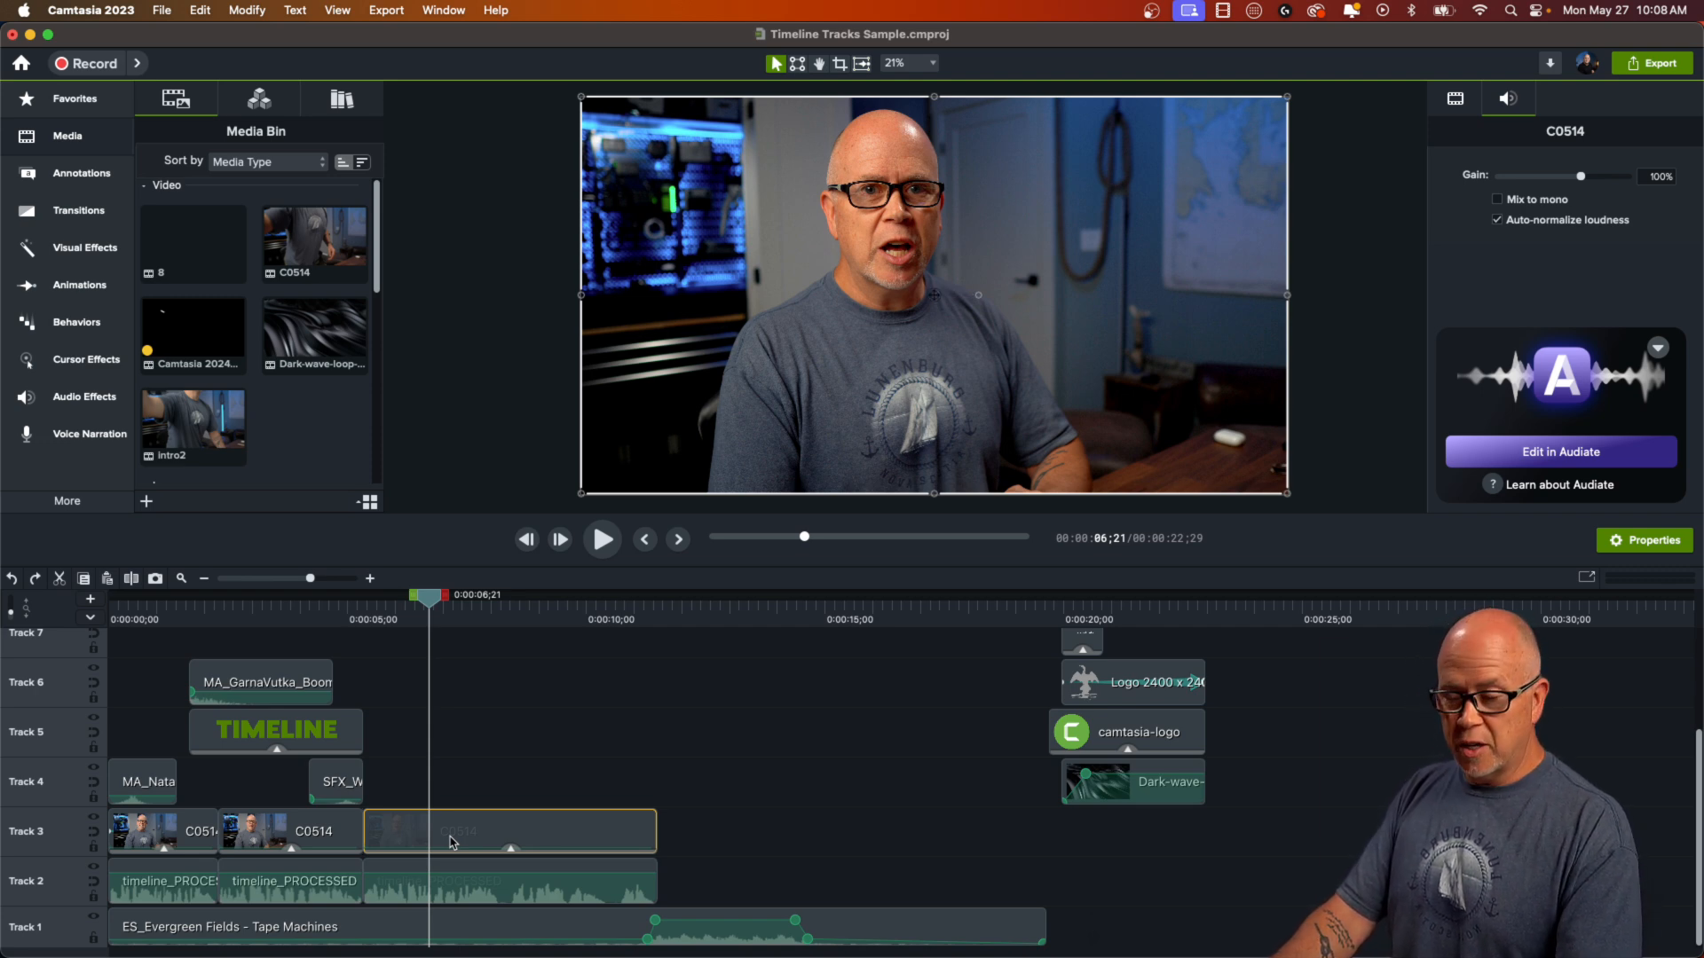
pyautogui.press('super+d')
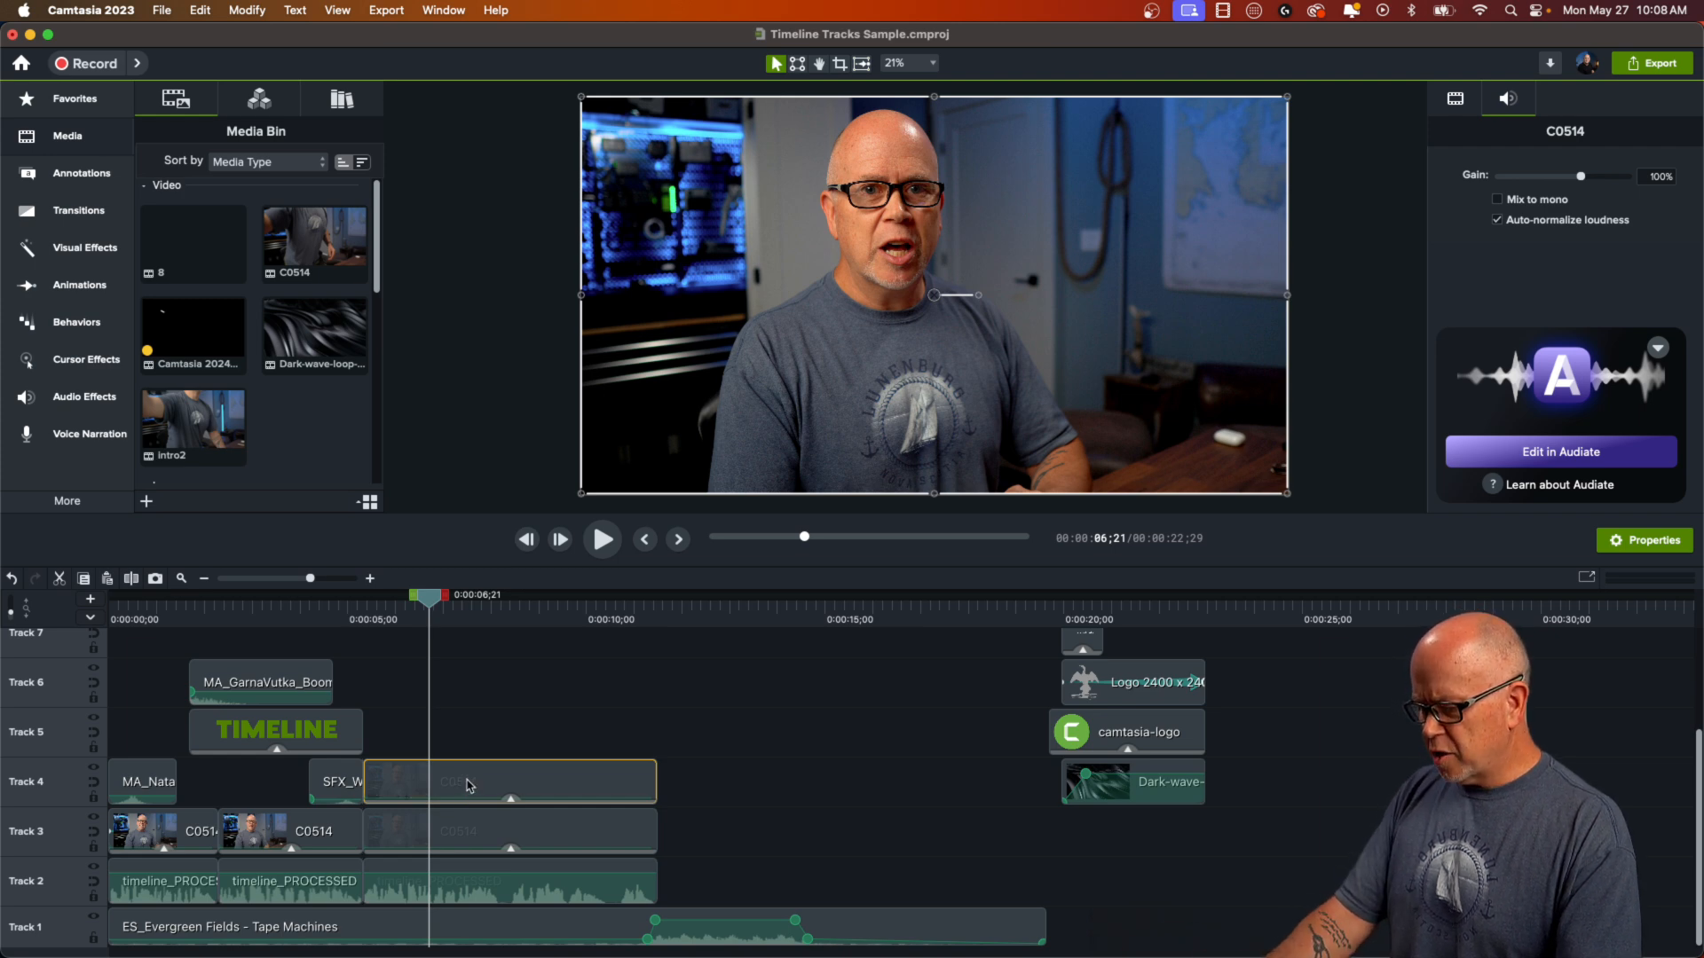
pyautogui.press('Delete')
# - Duplicate the SFX_Woosh OUT clip on Track 4, and undo the duplication
pyautogui.click(334, 786)
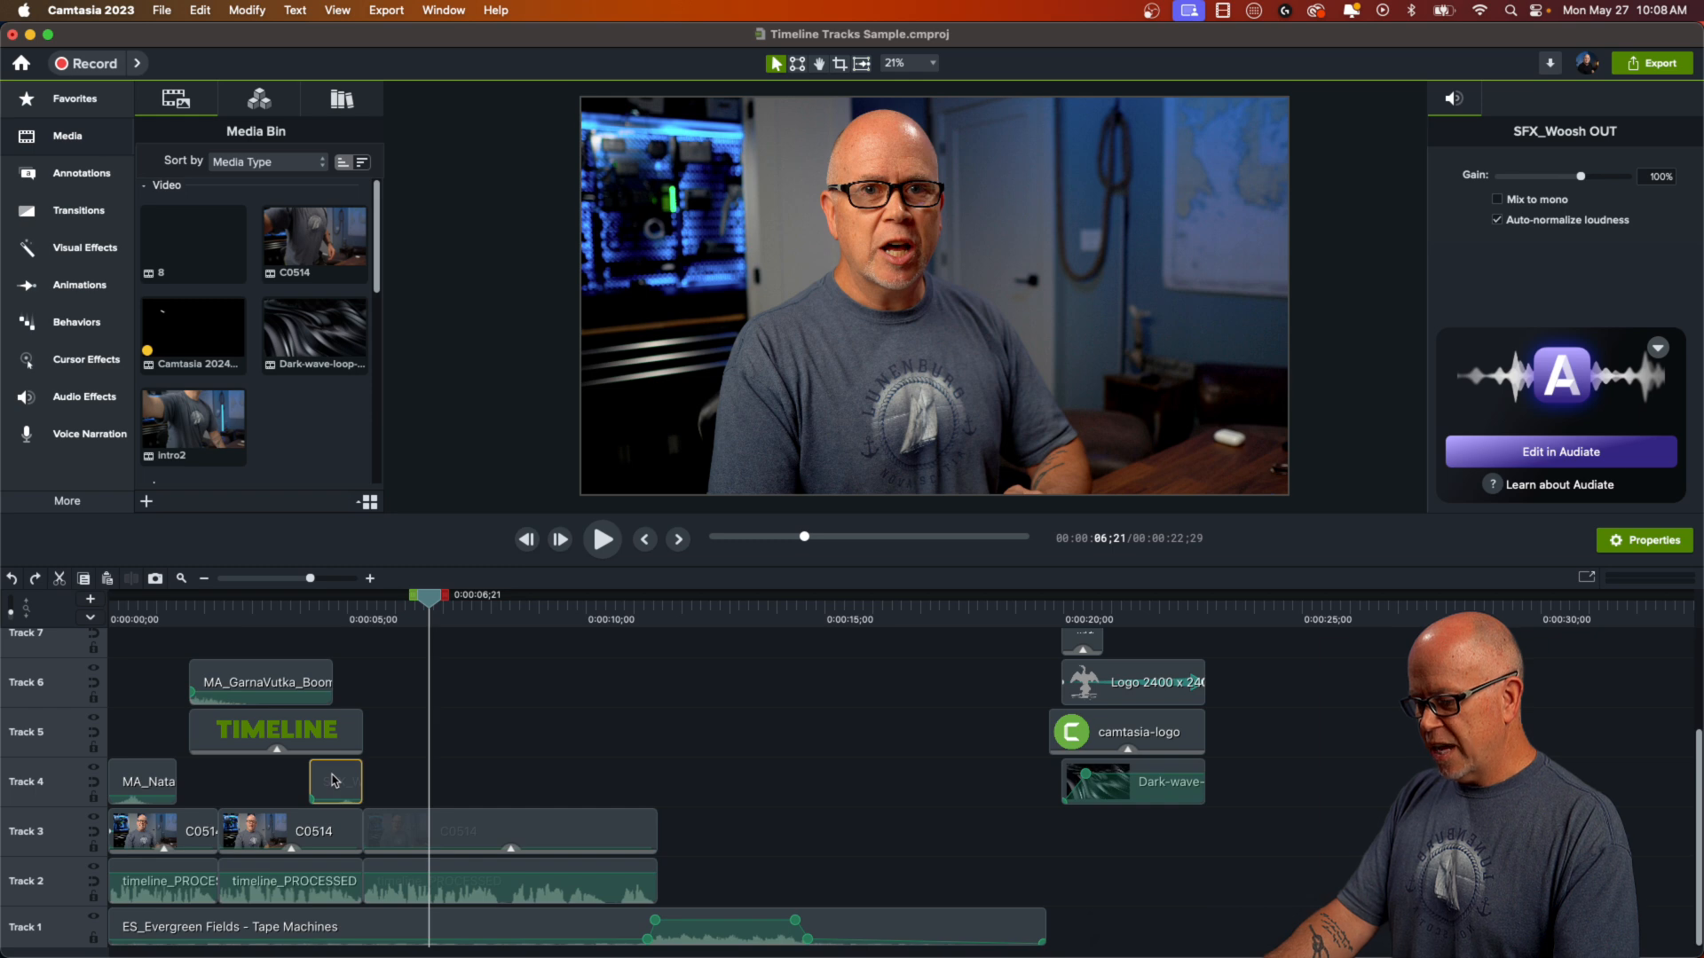
pyautogui.press('super+d')
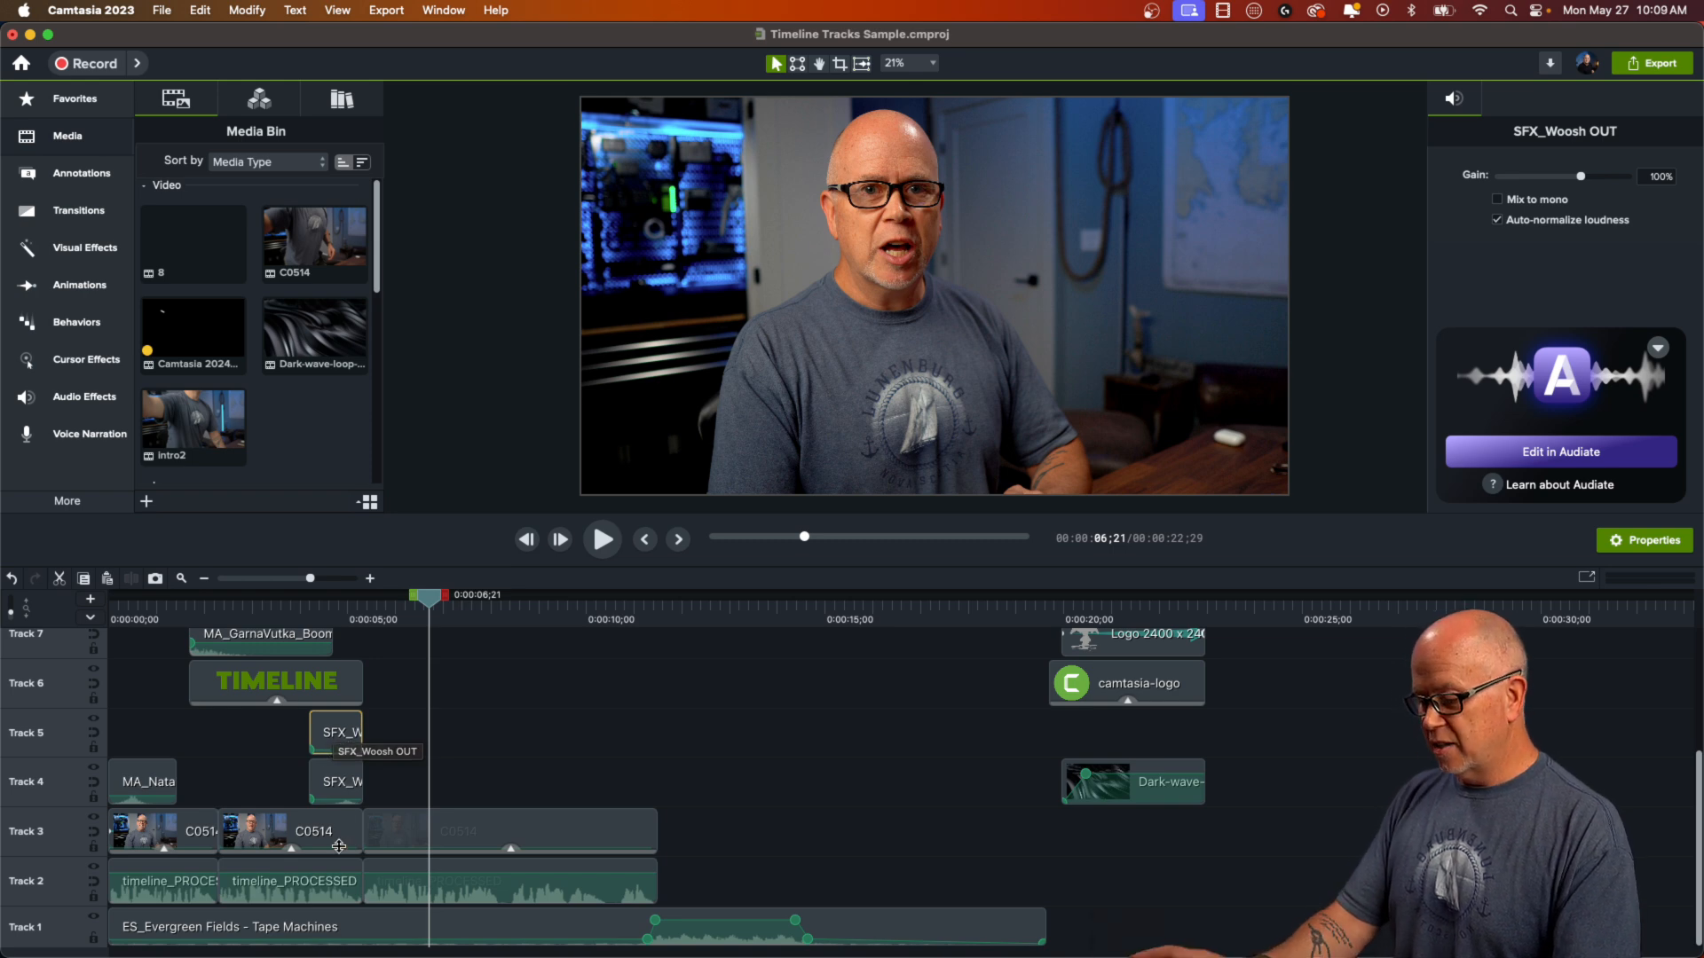
pyautogui.press('super+z')
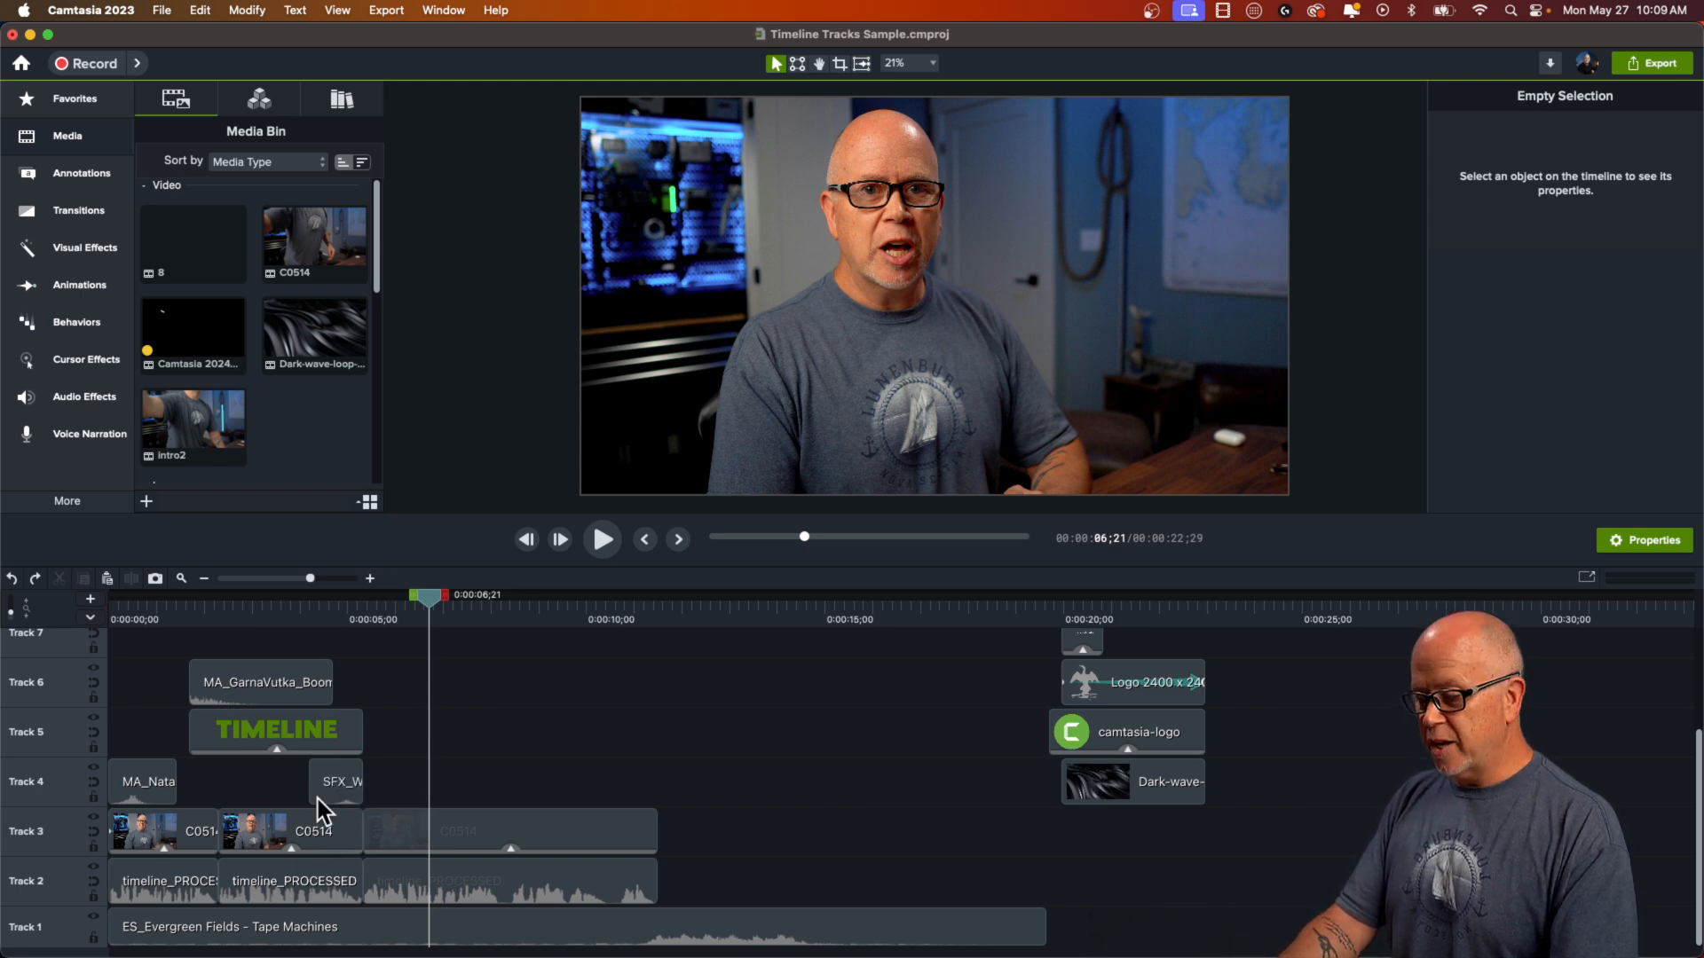
# - Paste a copy of the SFX_Woosh OUT clip from Track 4 at 0:00:06;21, and undo the paste
pyautogui.click(335, 782)
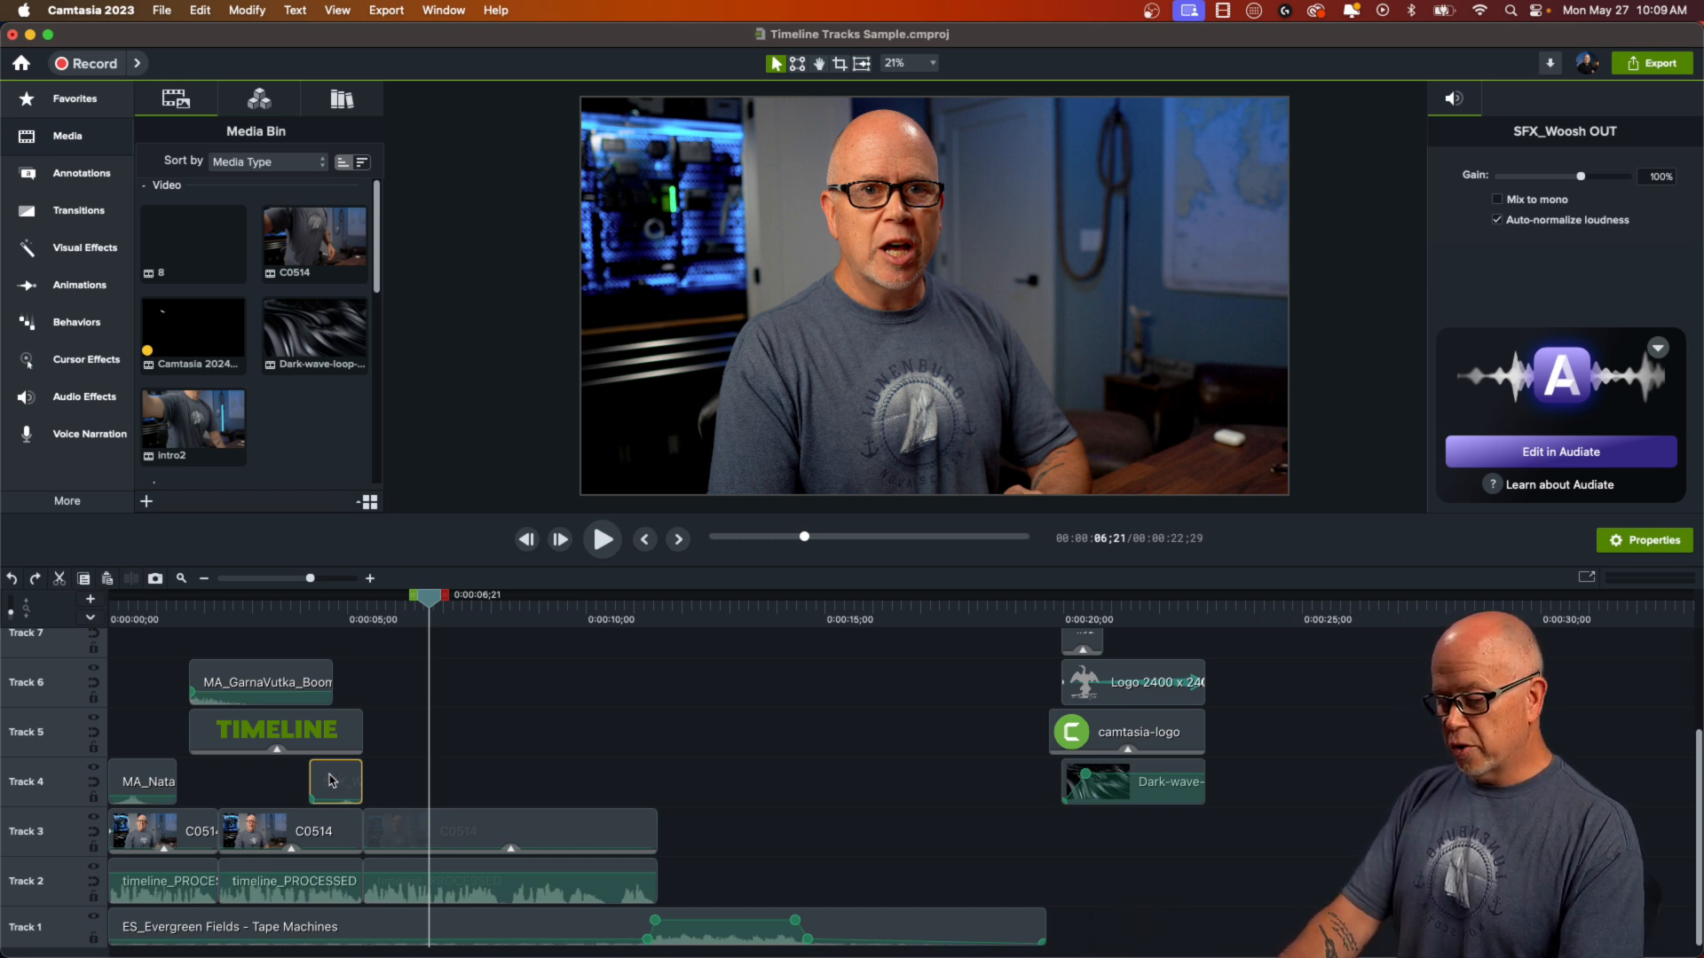
pyautogui.press('super+v')
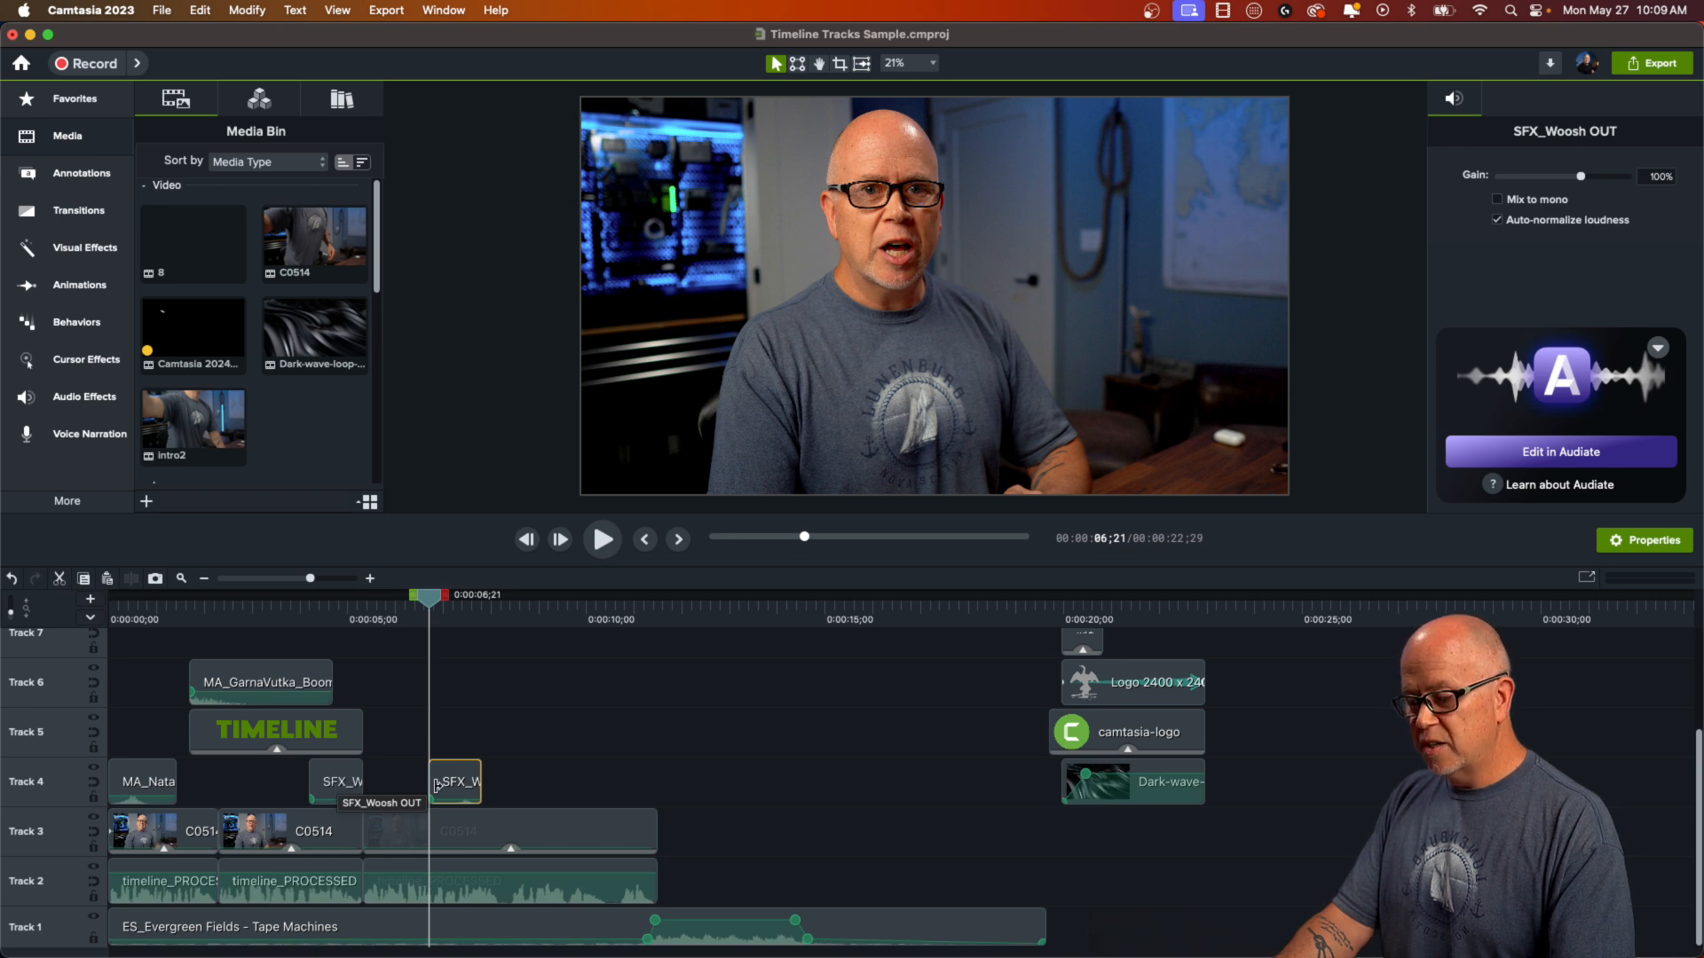
pyautogui.press('super+z')
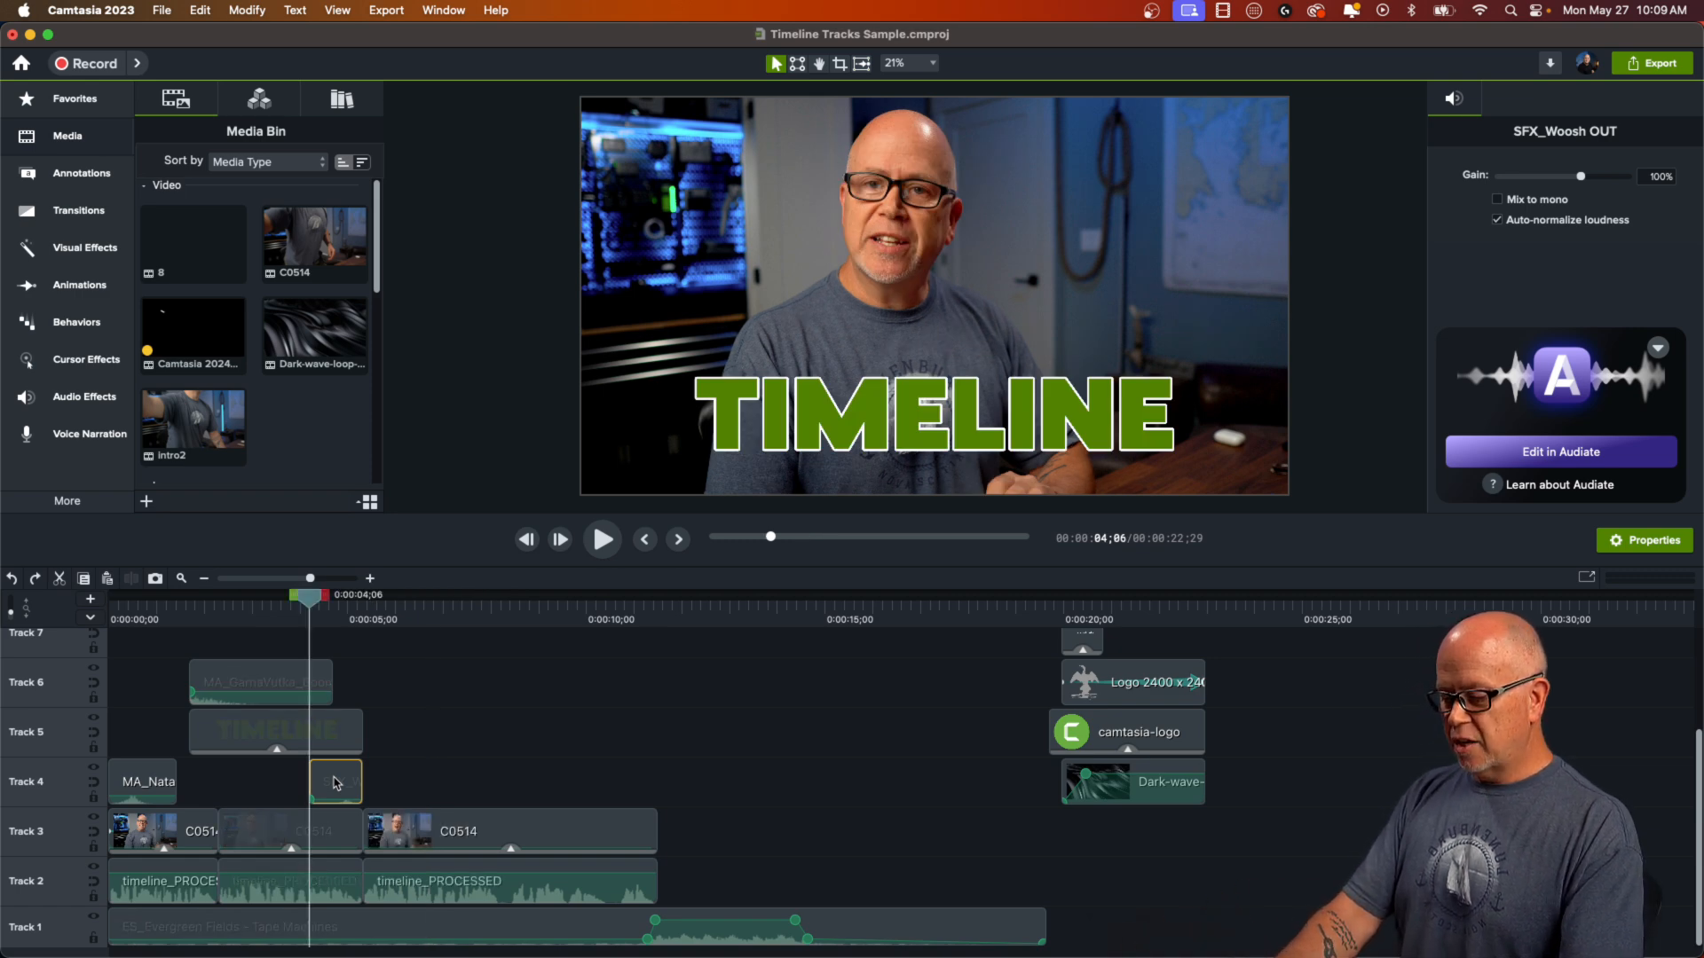
# - With the playhead at 0:00:04;06, paste the SFX_Woosh OUT clip over its original, undo the paste and clear the selection
pyautogui.press('super+v')
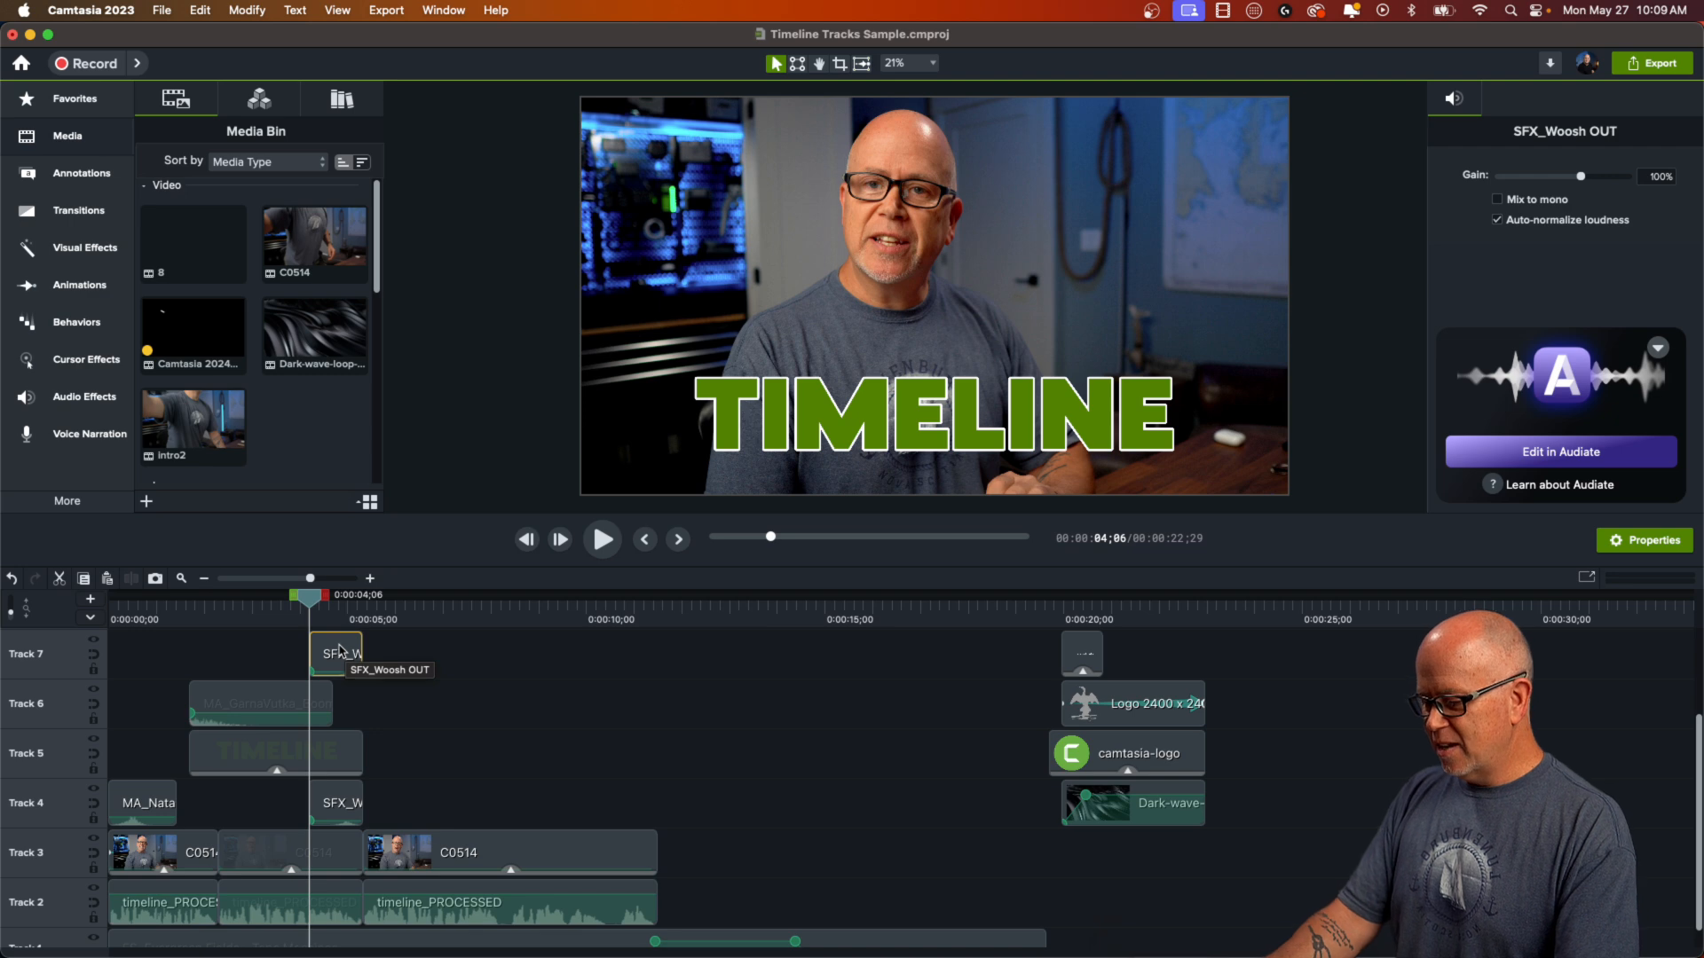
pyautogui.press('super+z')
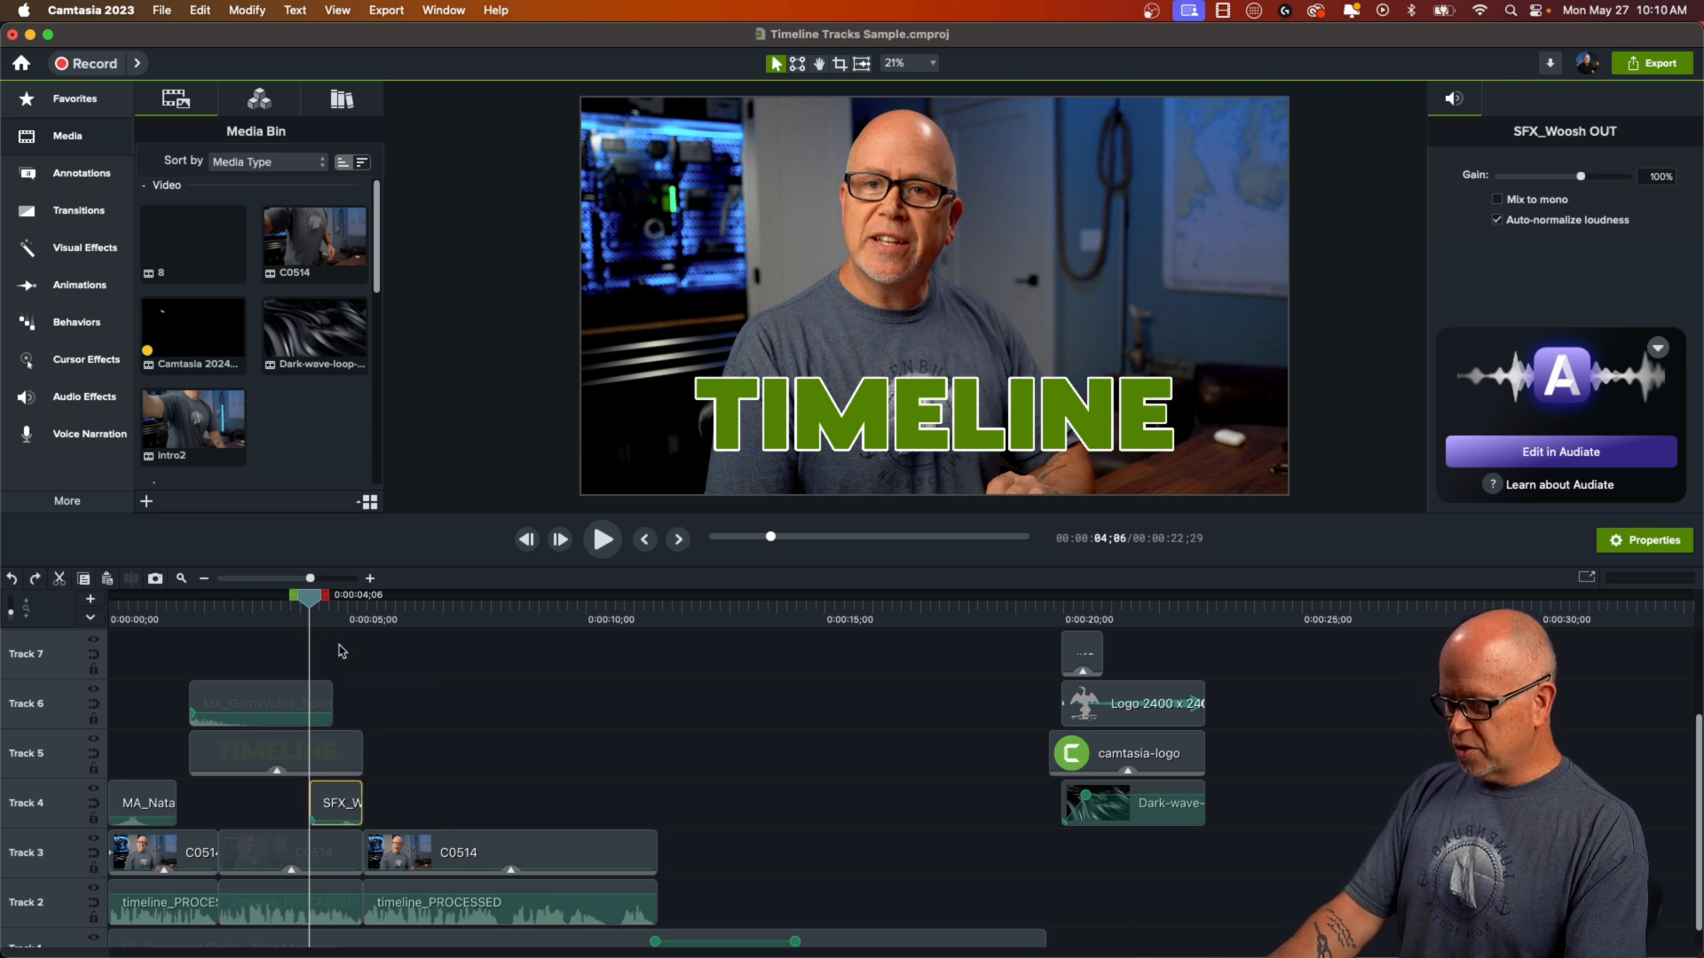
pyautogui.click(460, 755)
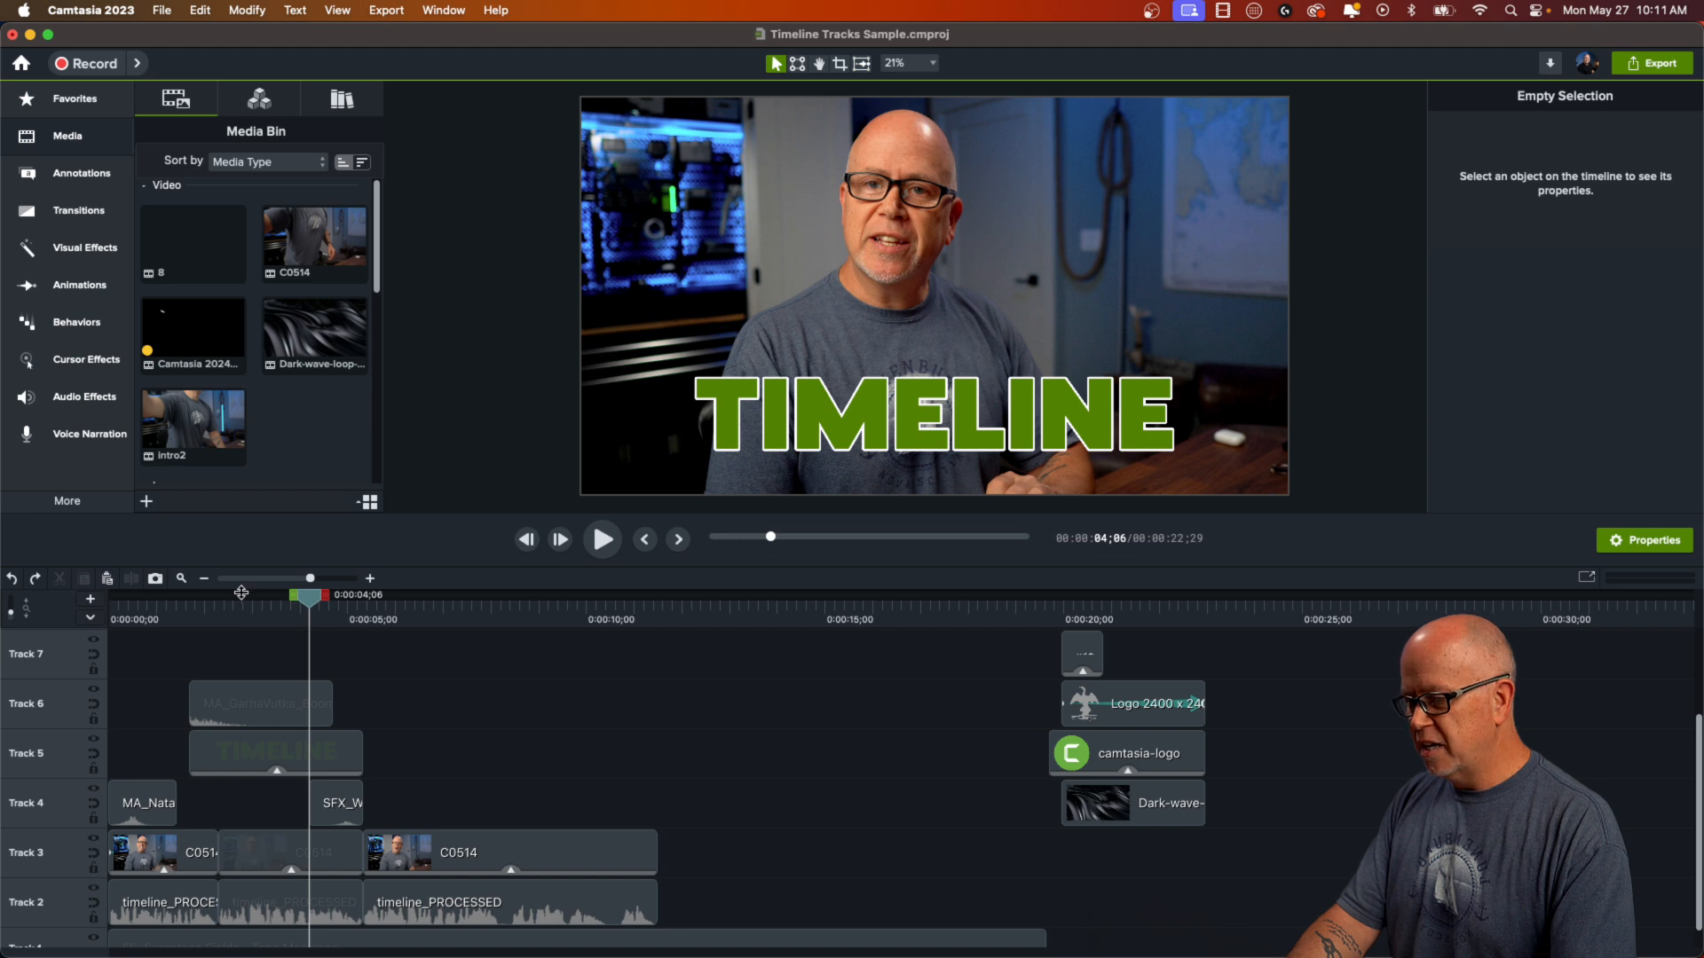
# - Zoom the timeline in to individual frames, out to its widest range, and back until all clips are shown
pyautogui.click(181, 577)
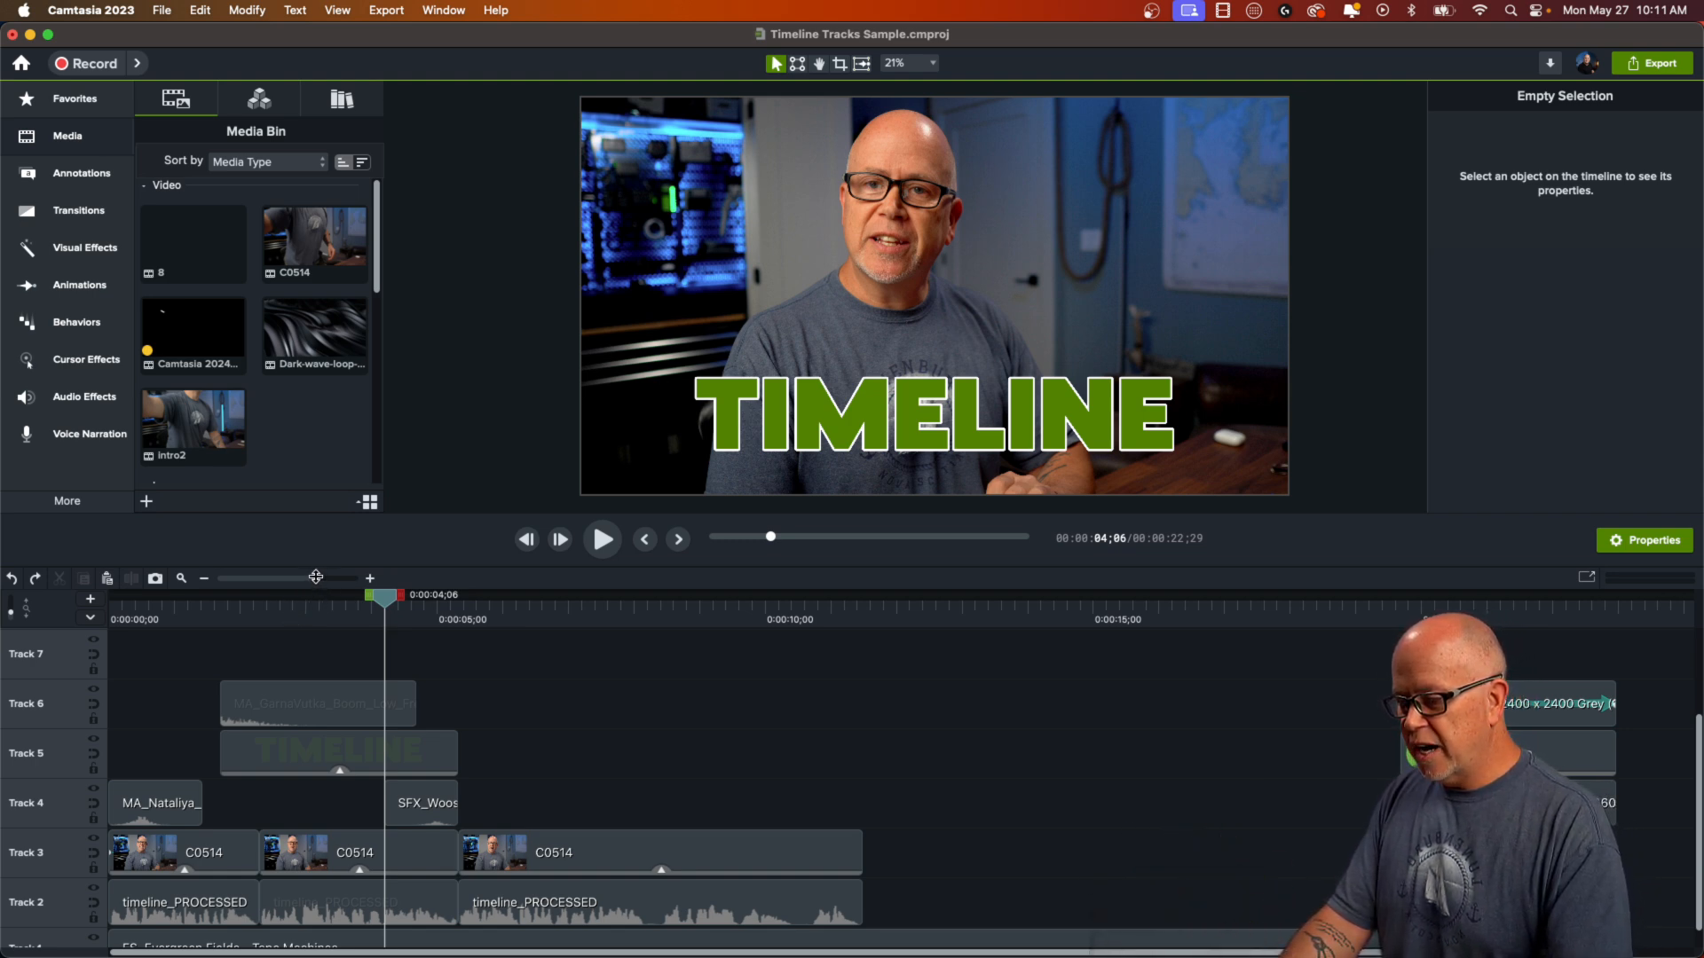
pyautogui.moveTo(316, 578); pyautogui.dragTo(359, 604)
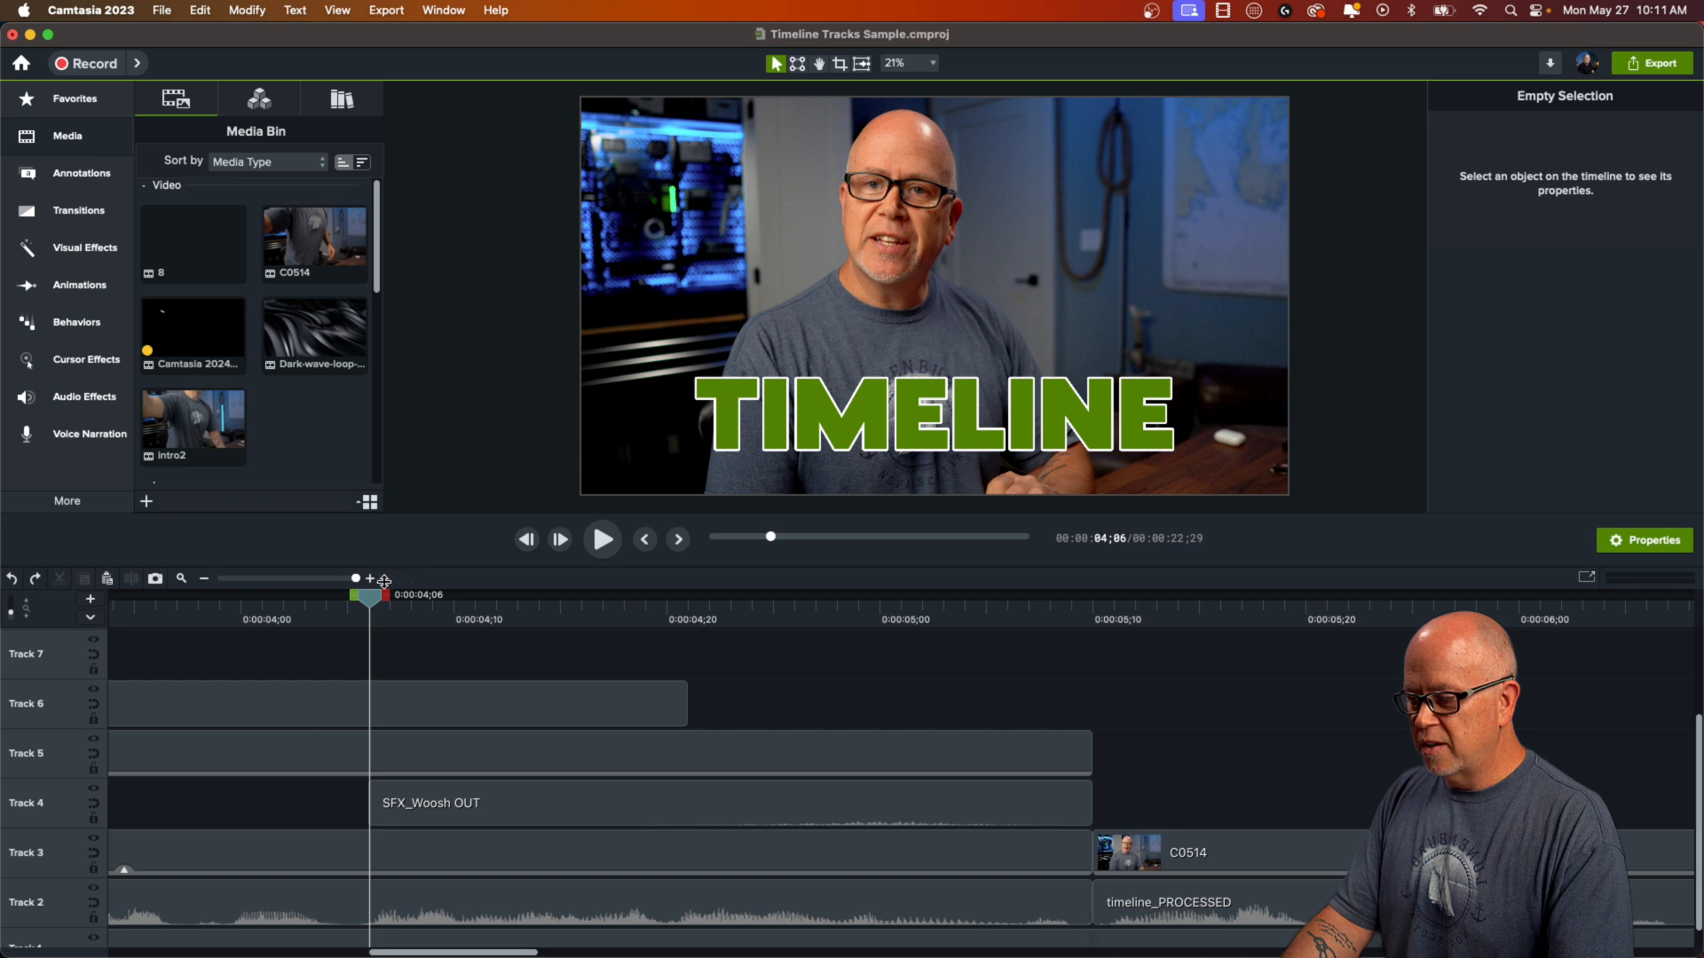
pyautogui.moveTo(356, 579); pyautogui.dragTo(215, 605)
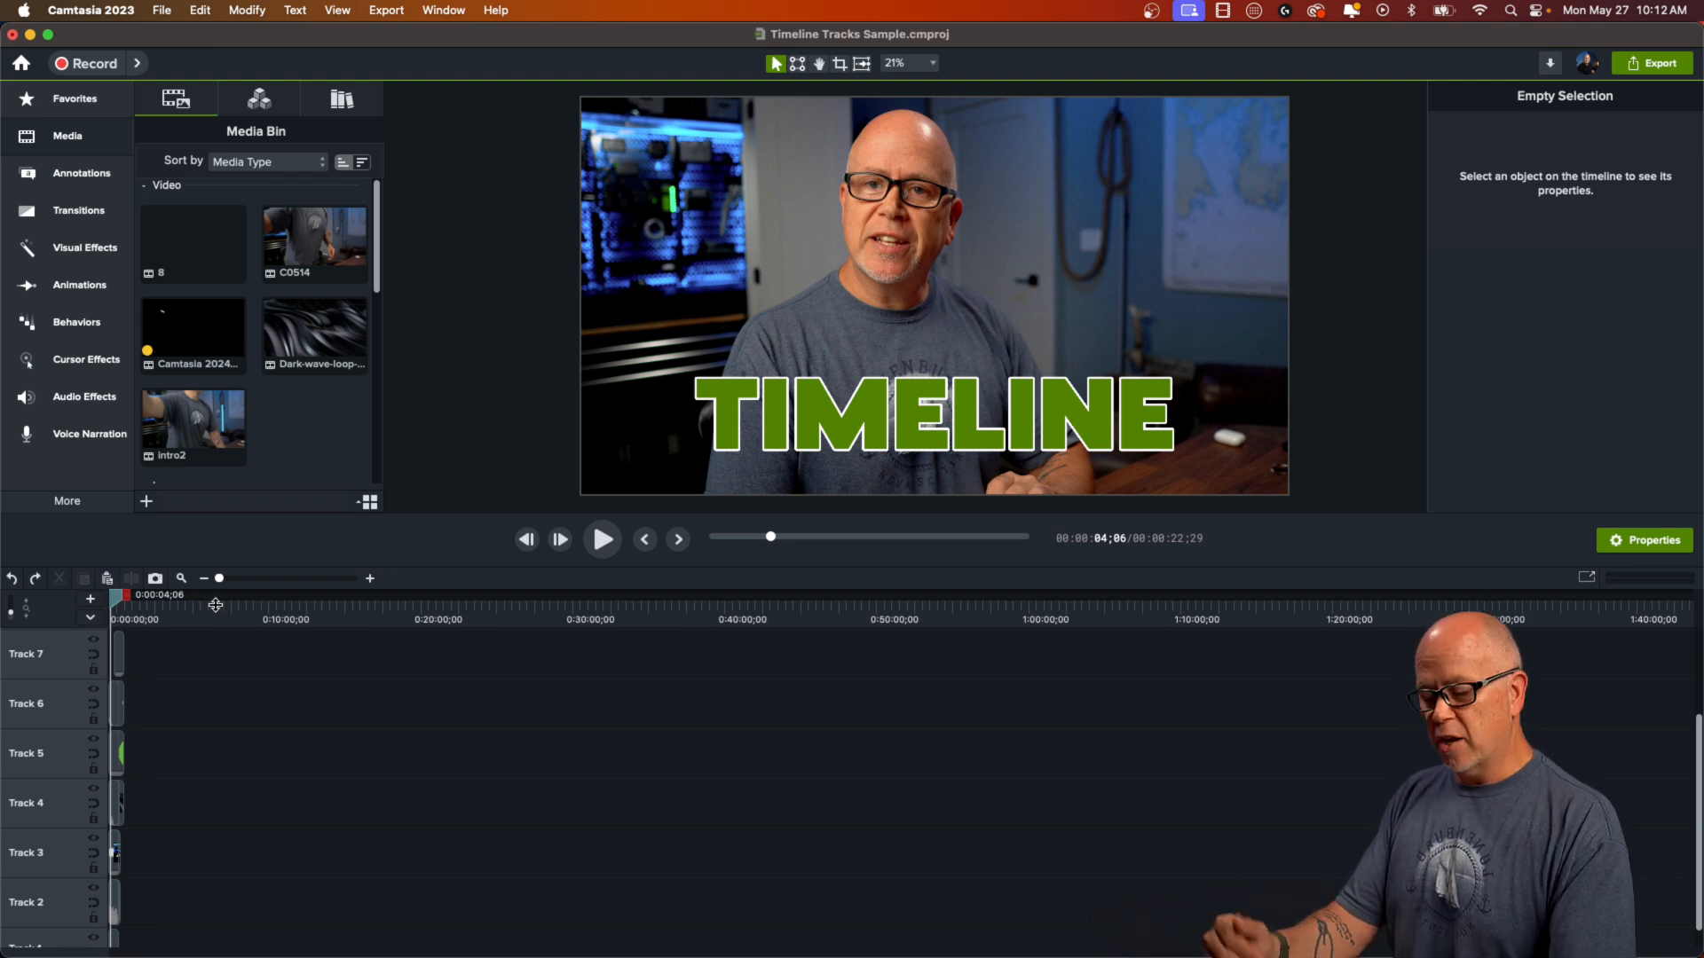
pyautogui.moveTo(214, 604); pyautogui.dragTo(302, 579)
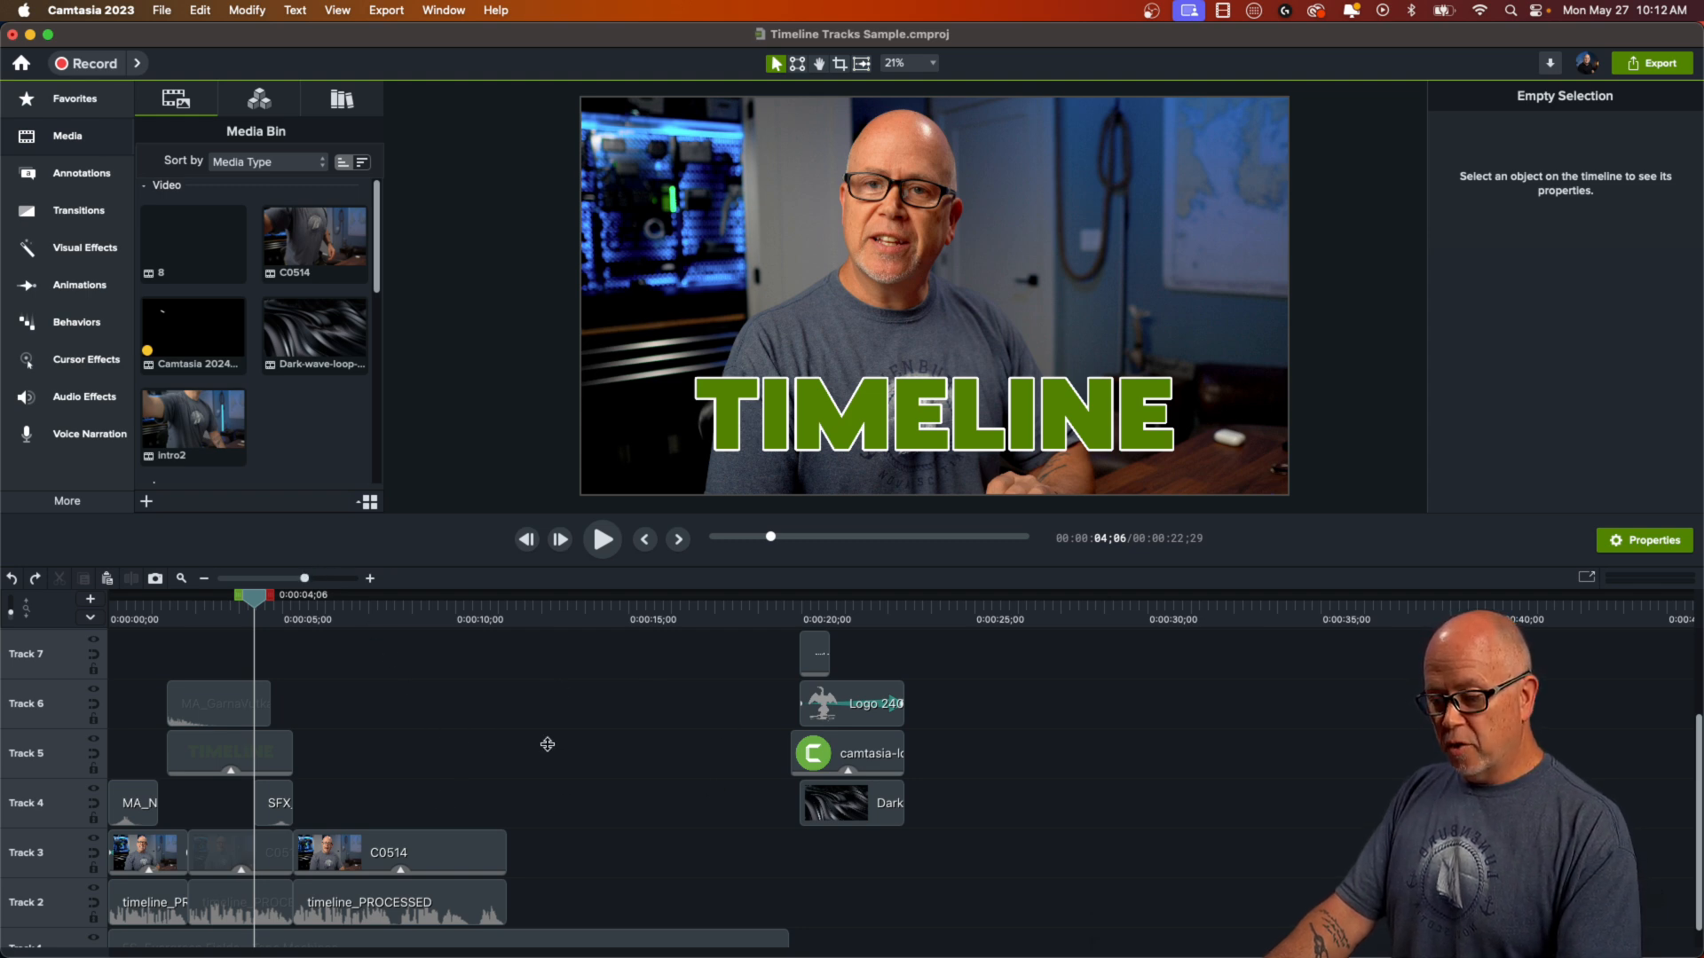
# - Magnify and shrink the timeline repeatedly around the playhead at 0:00:04;06
pyautogui.scroll(6, 626, 786)
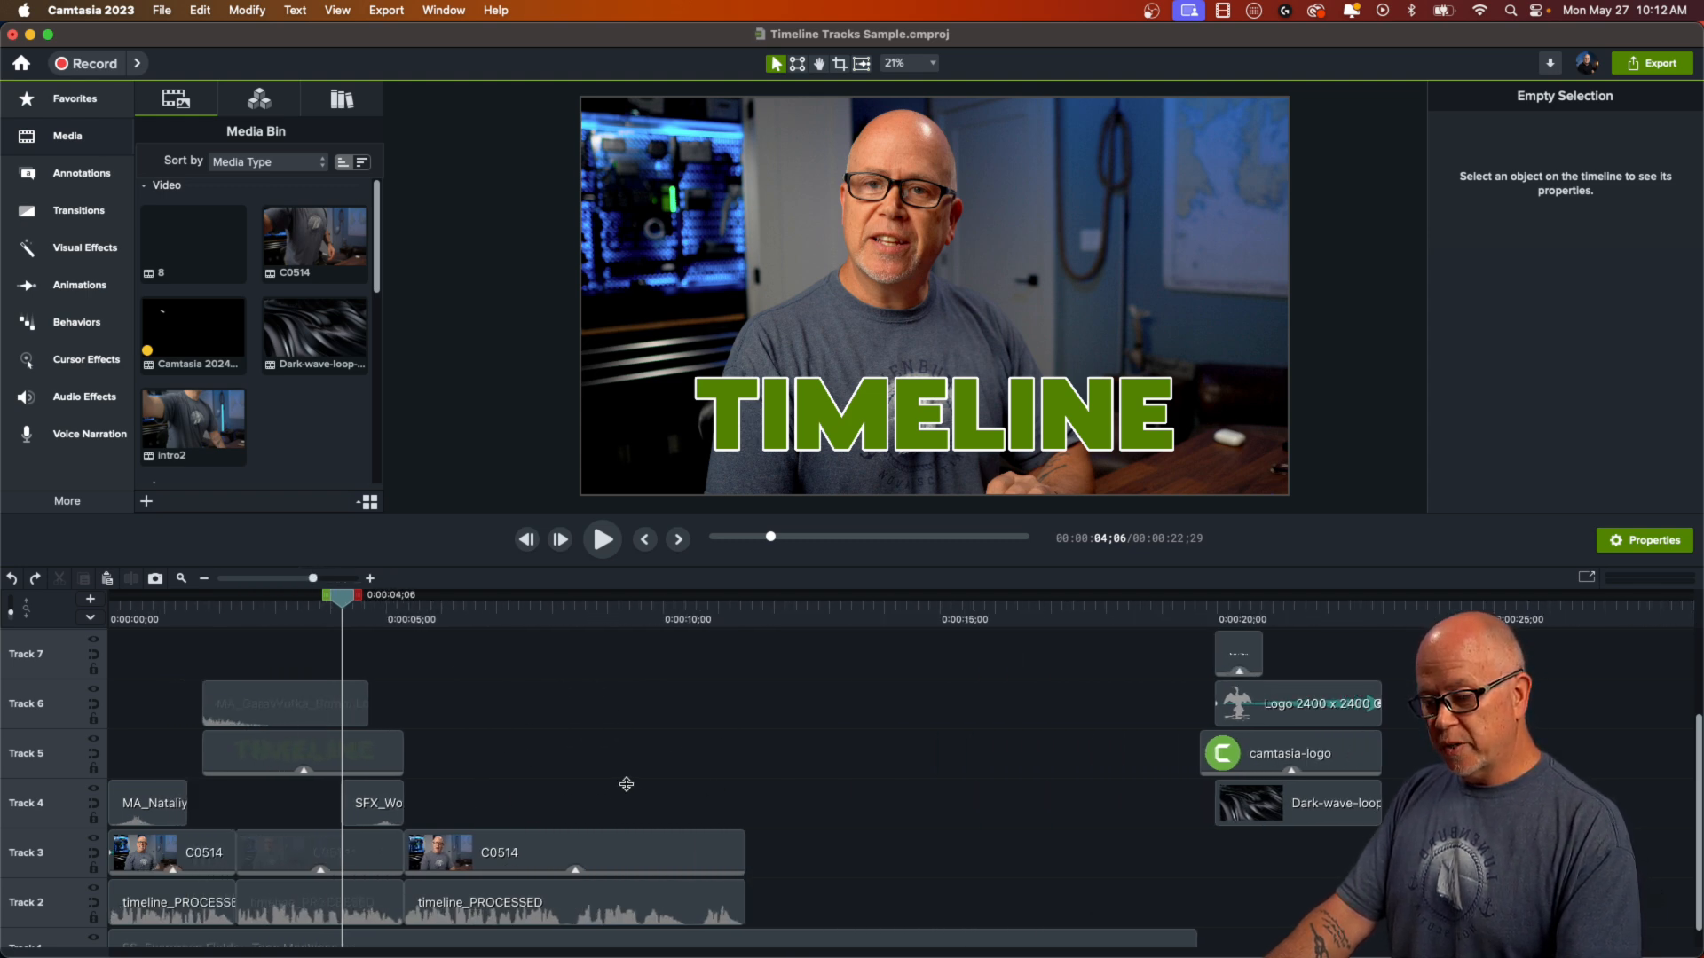
pyautogui.scroll(-5, 626, 785)
pyautogui.scroll(3, 626, 785)
pyautogui.scroll(-4, 625, 787)
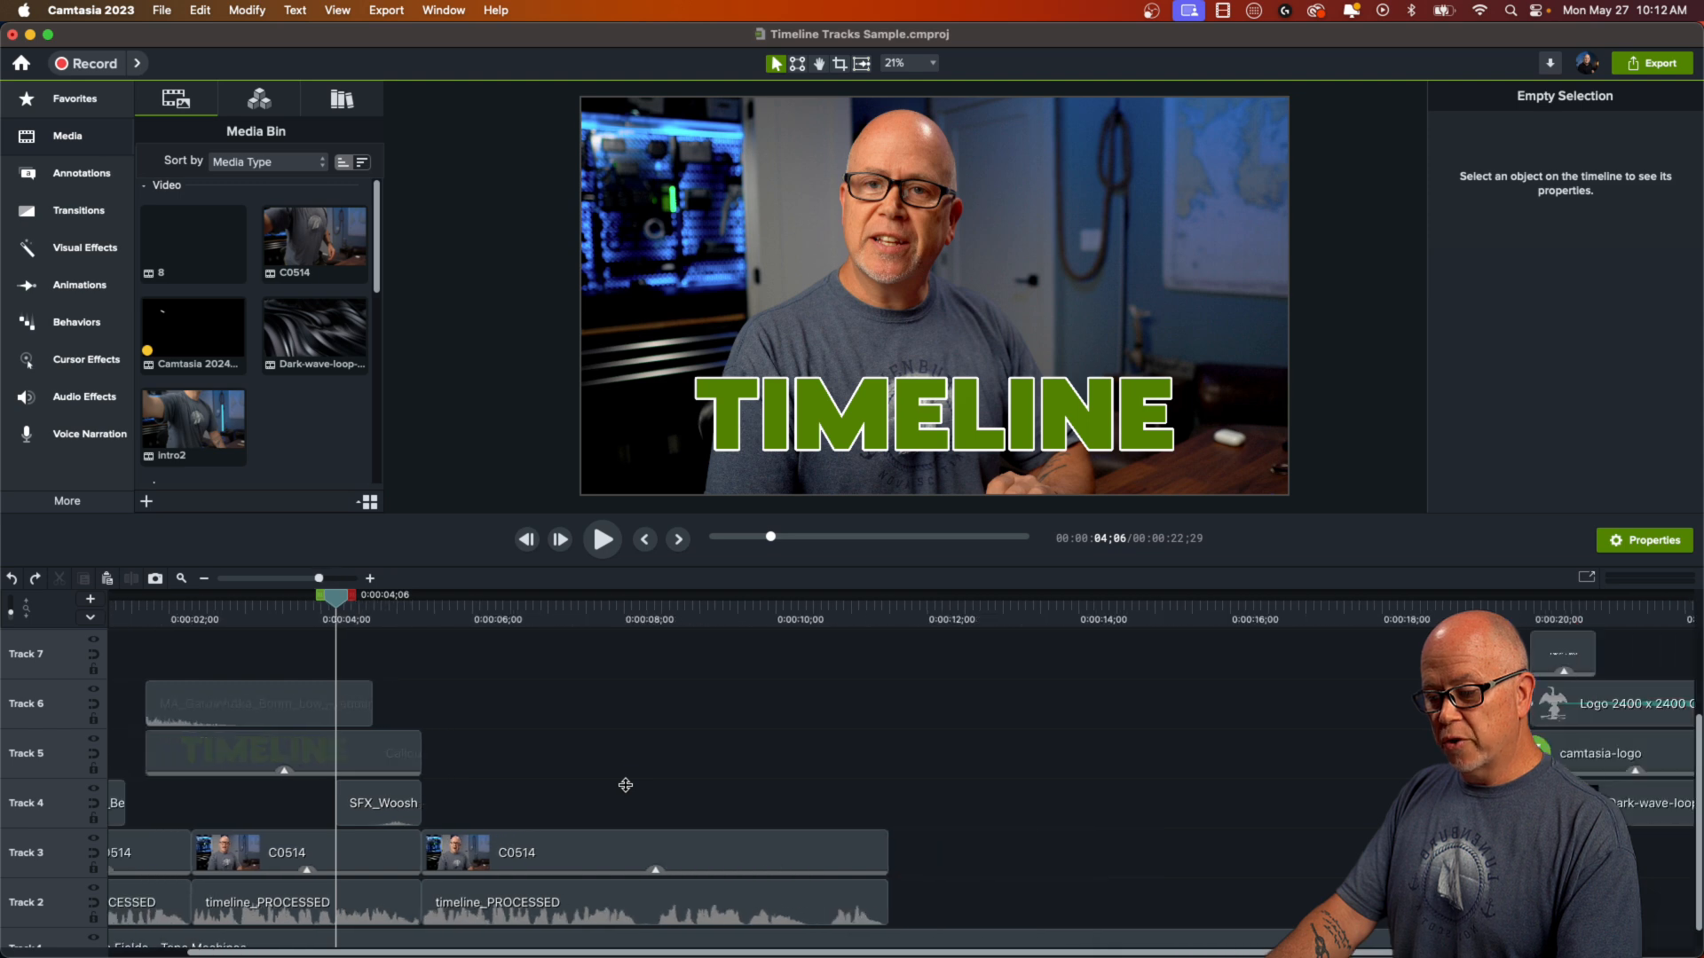
pyautogui.scroll(3, 623, 789)
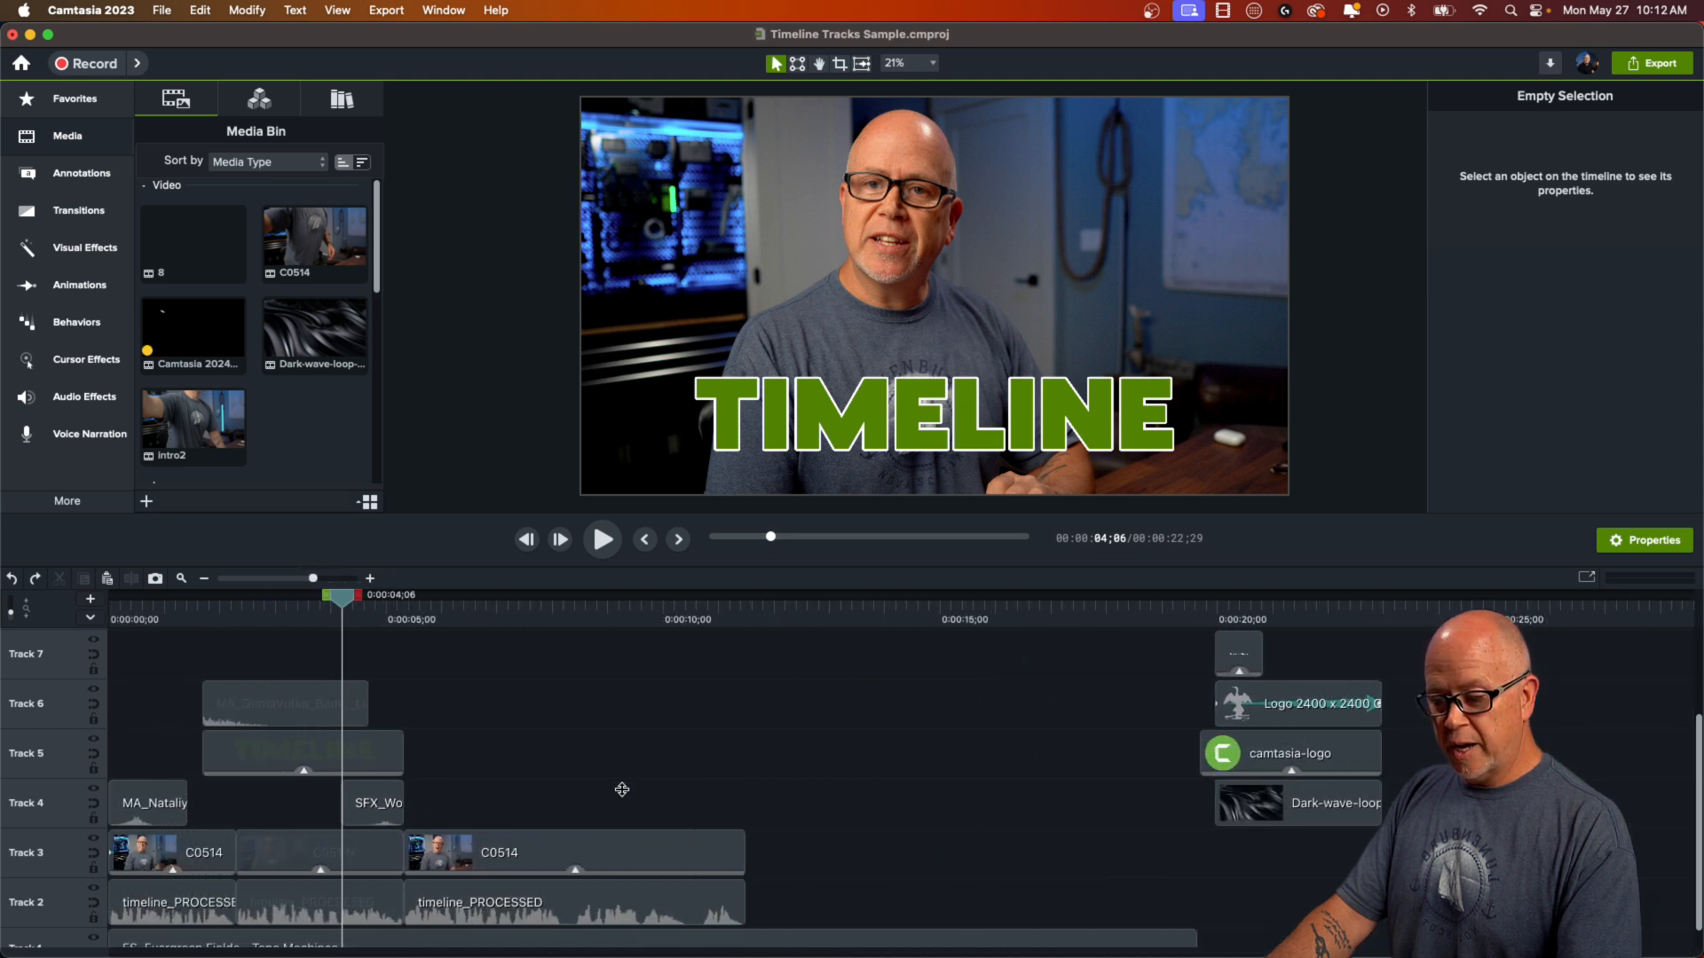
pyautogui.scroll(-4, 622, 790)
pyautogui.scroll(4, 622, 790)
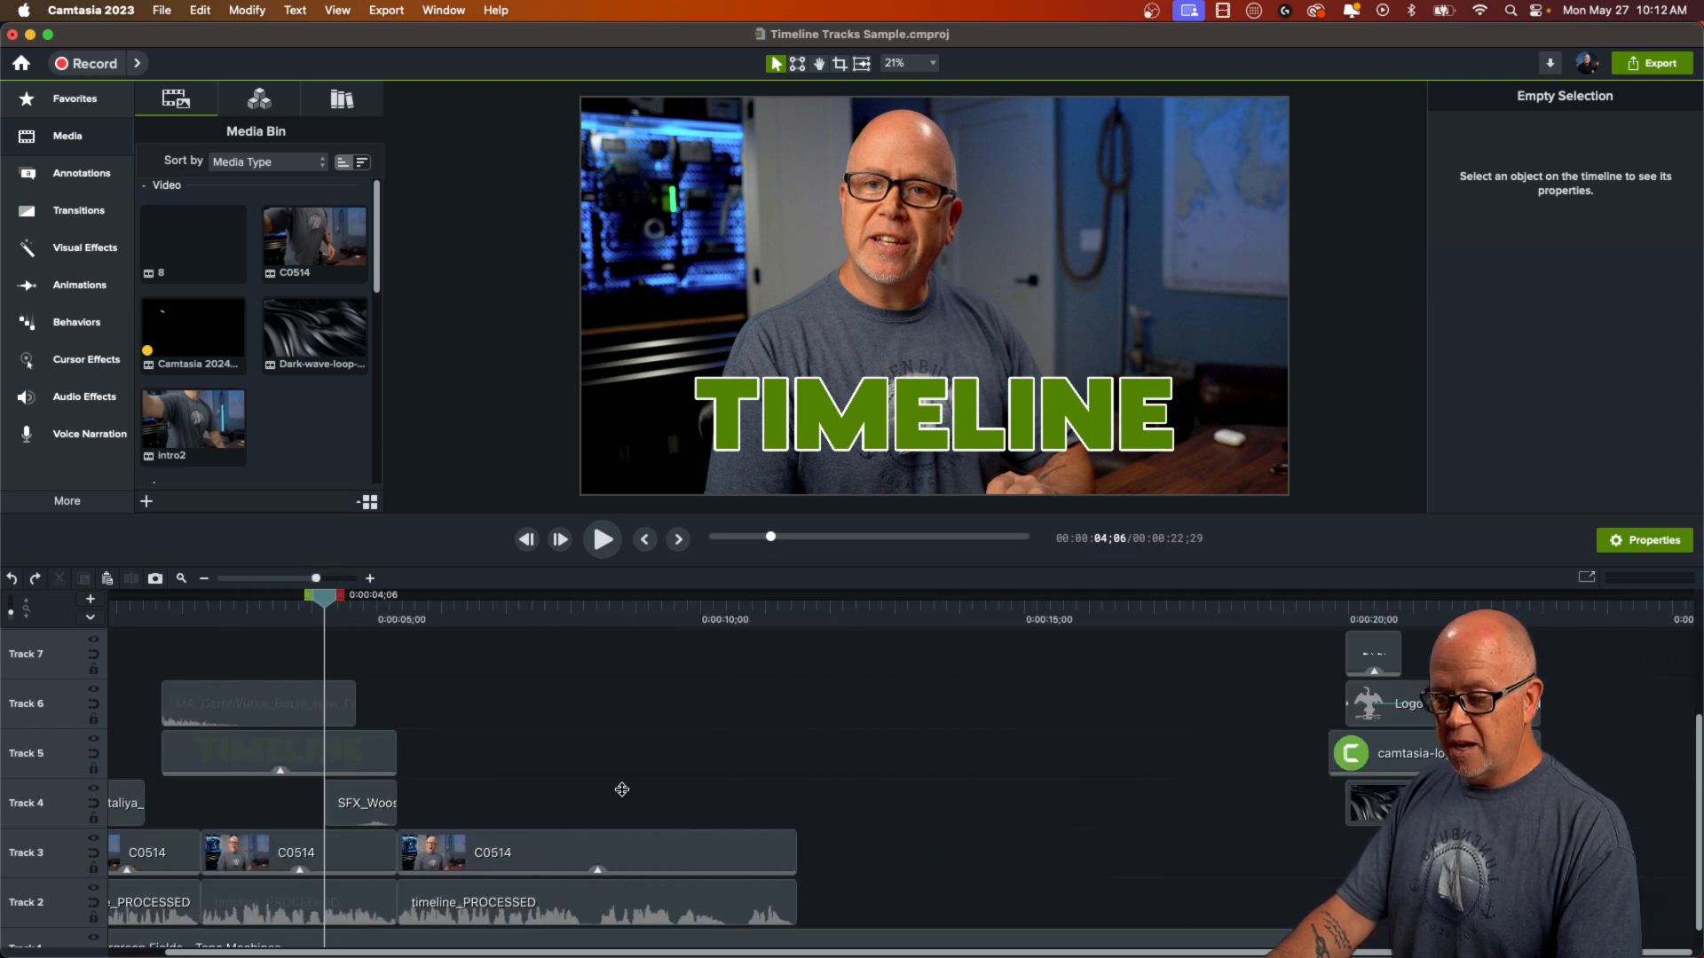
pyautogui.scroll(-2, 624, 788)
pyautogui.scroll(-1, 624, 786)
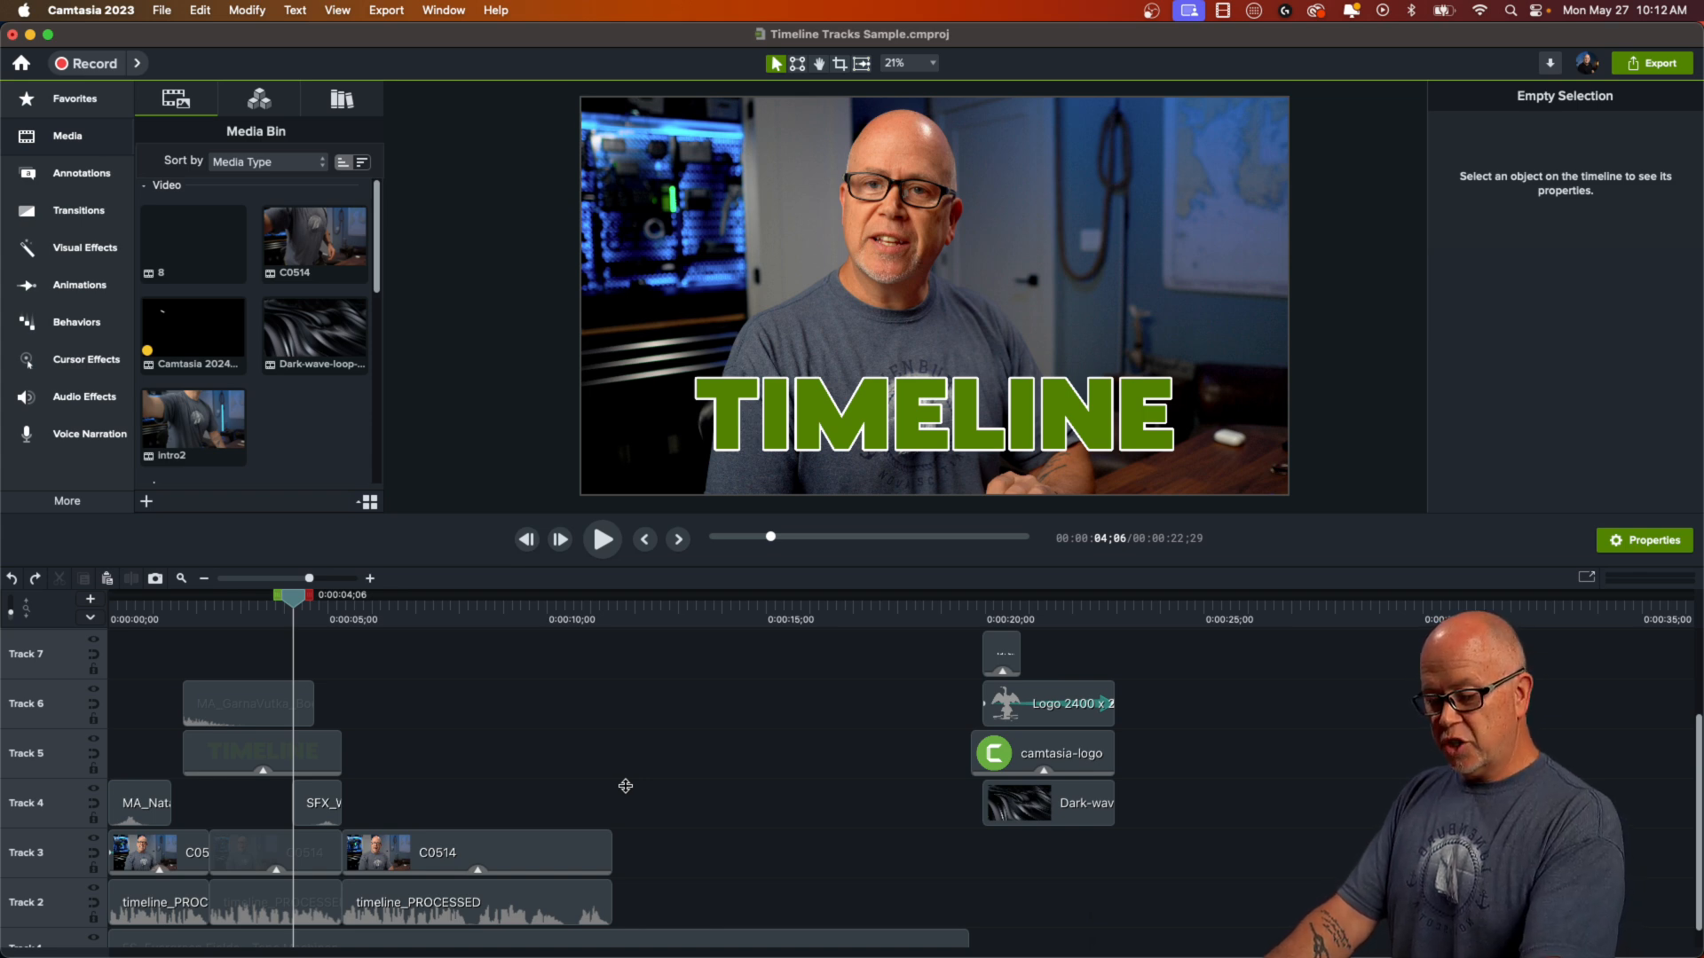
# - Step the timeline zoom several levels in and out, ending at a scale that shows all the clips
pyautogui.press('super+equal')
pyautogui.press('super+equal')
pyautogui.press('super+equal')
pyautogui.press('super+equal')
pyautogui.press('super+equal')
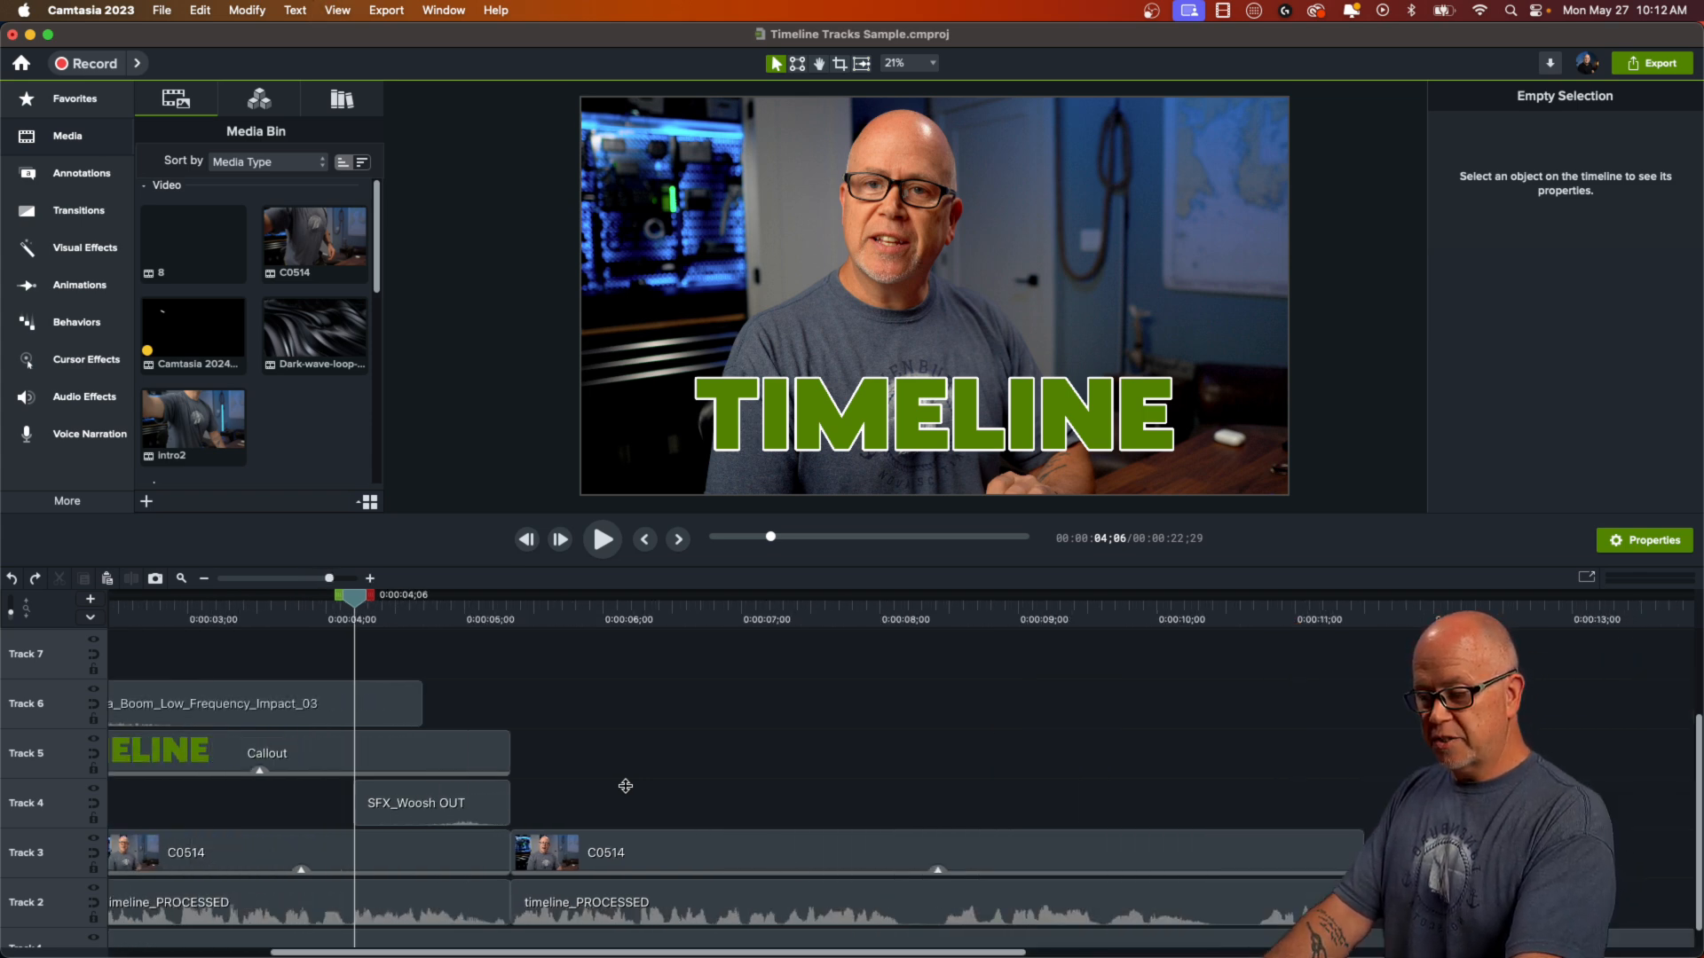
pyautogui.press('super+minus')
pyautogui.press('super+minus')
pyautogui.press('super+minus')
pyautogui.press('super+minus')
pyautogui.press('super+minus')
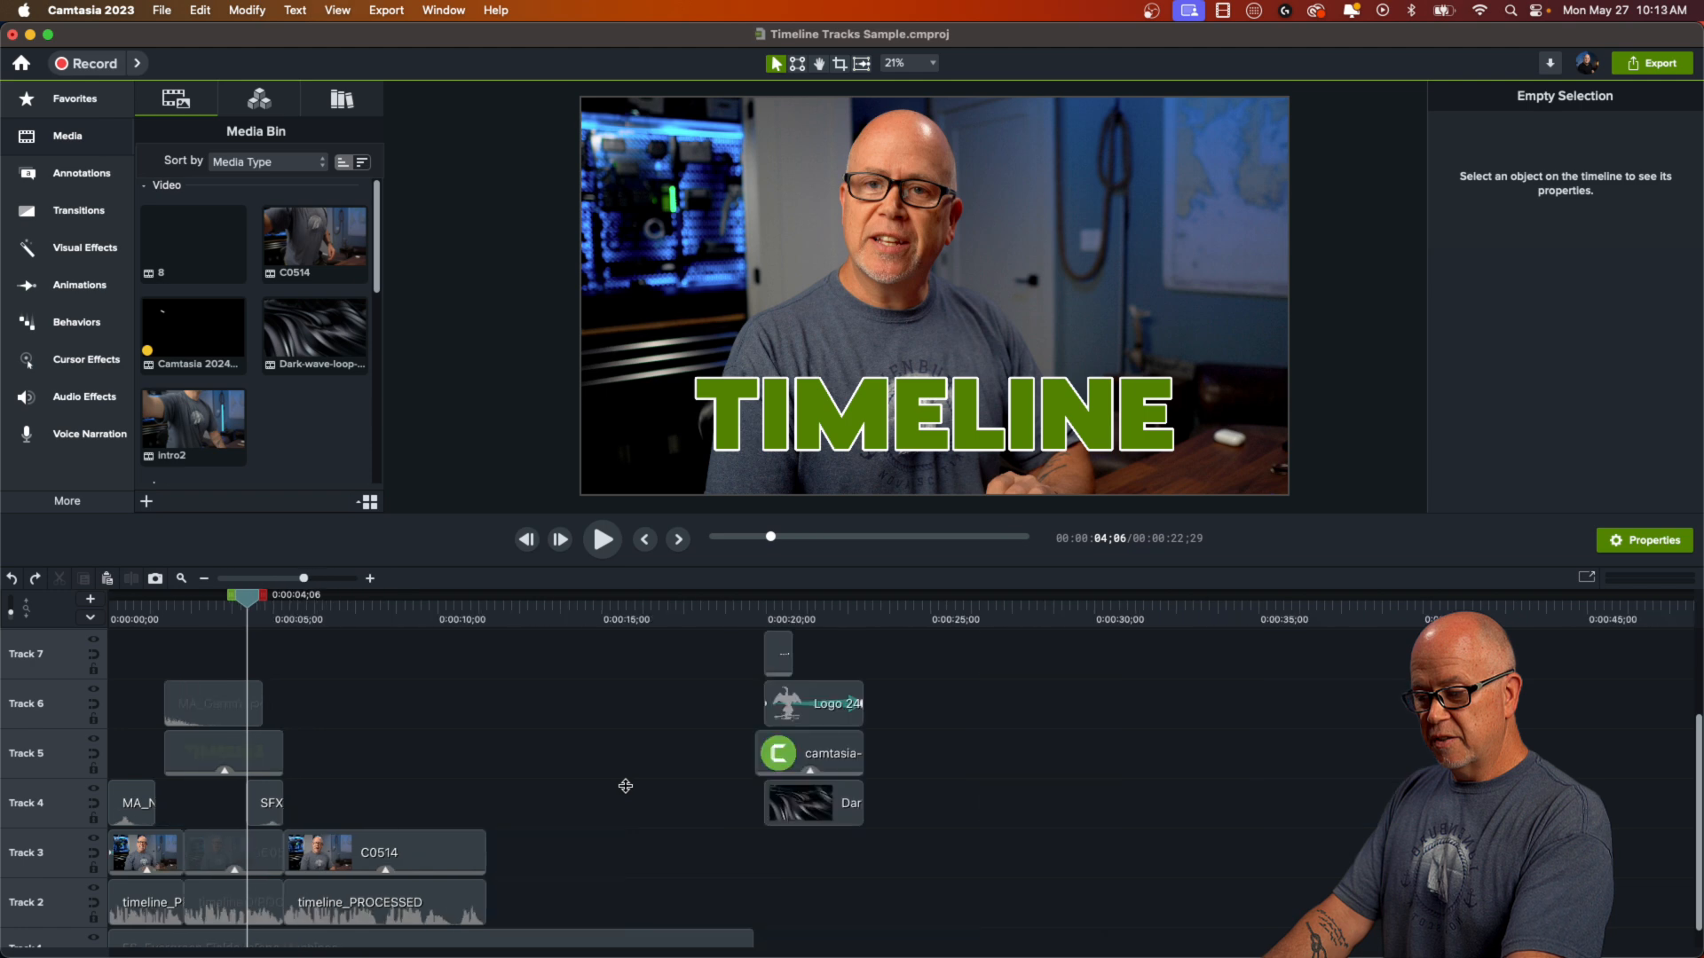
pyautogui.press('super+equal')
pyautogui.press('super+minus')
pyautogui.press('super+minus')
pyautogui.press('super+equal')
pyautogui.press('super+equal')
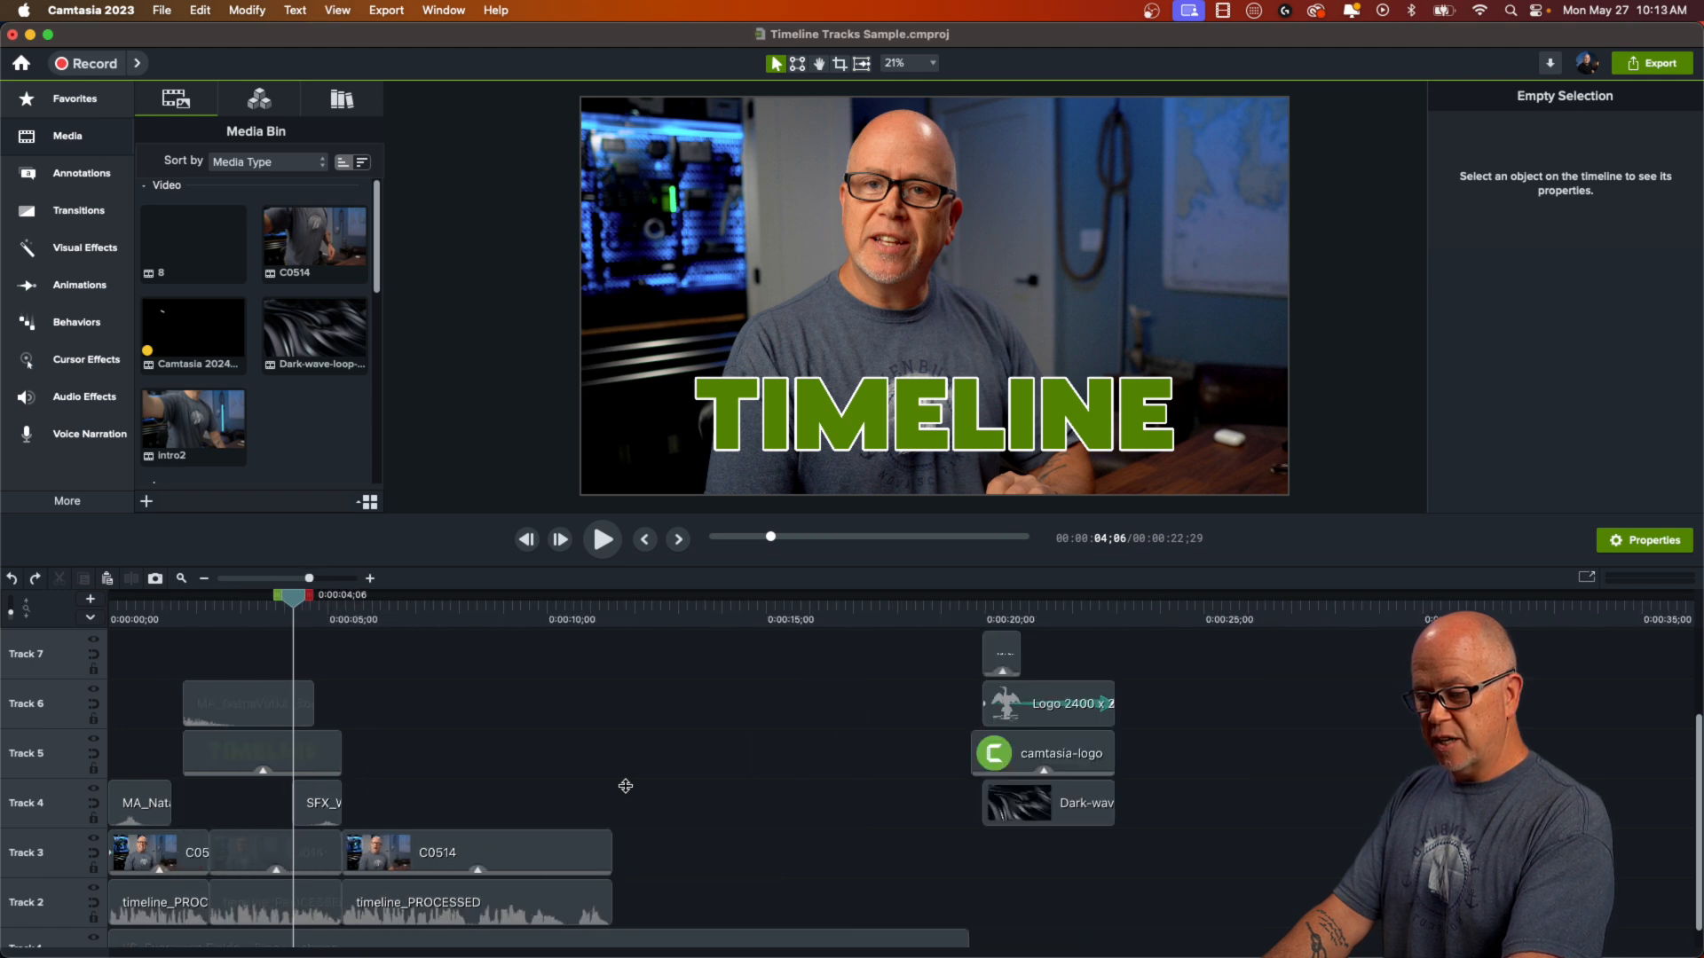
pyautogui.press('super+minus')
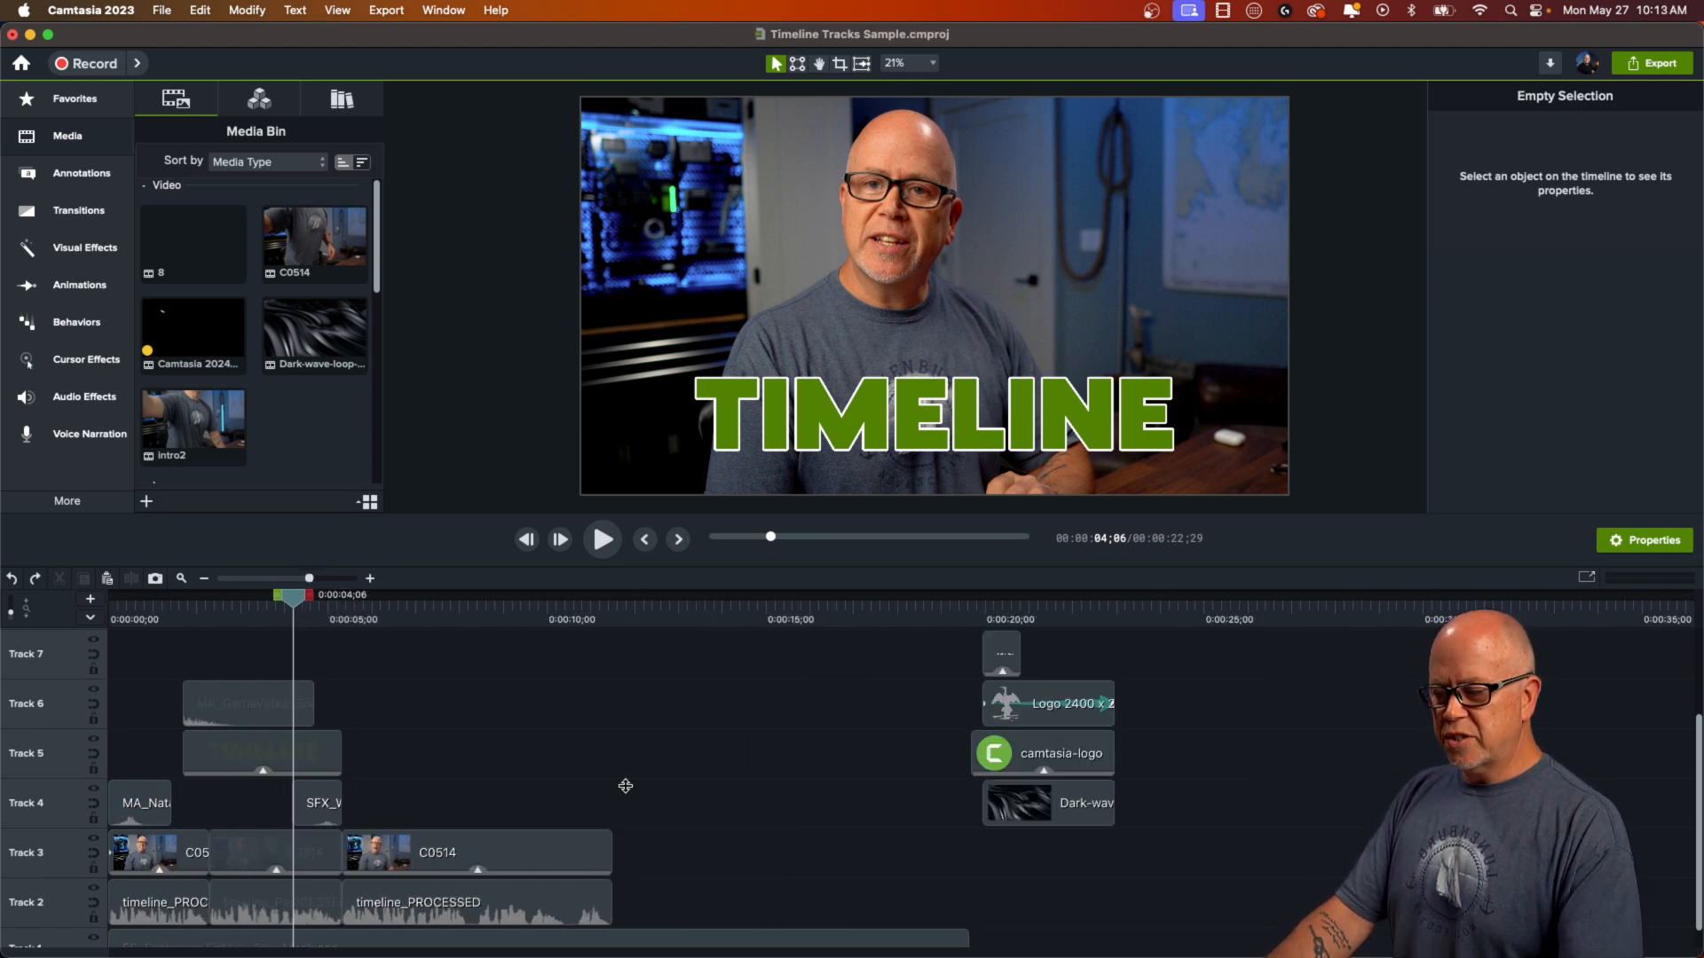
# - Zoom the timeline out to an overview and back in, and fine-tune the scale to fit the whole project
pyautogui.scroll(-10, 640, 779)
pyautogui.scroll(7, 636, 779)
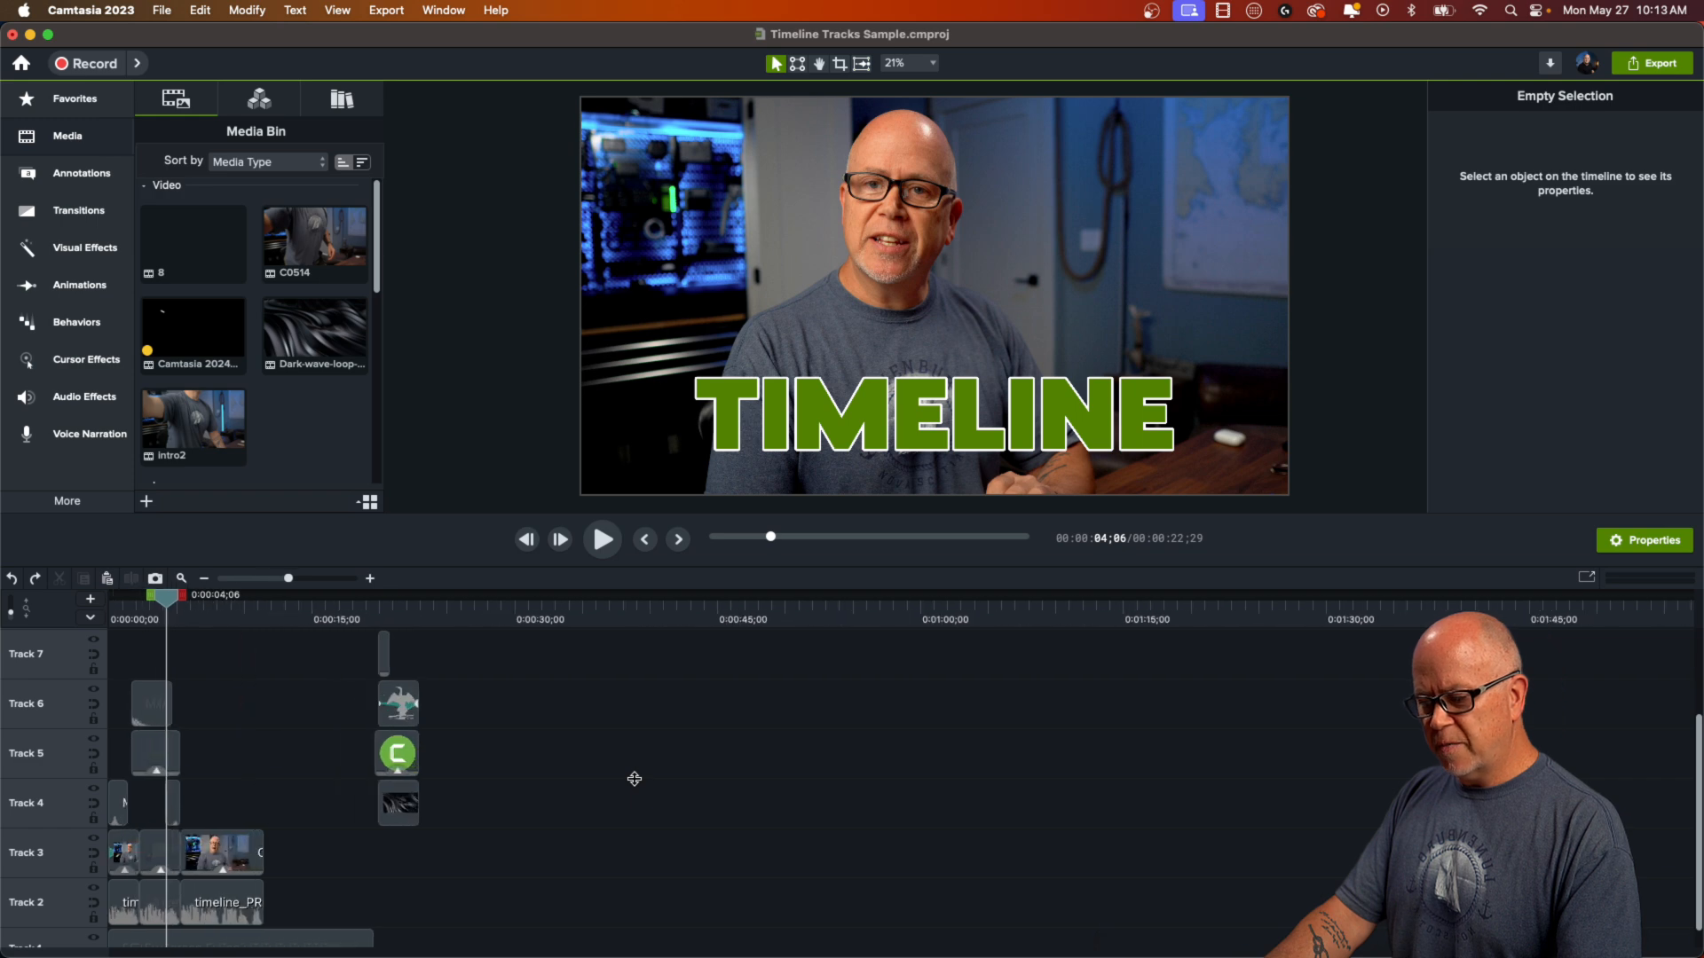
pyautogui.scroll(8, 635, 779)
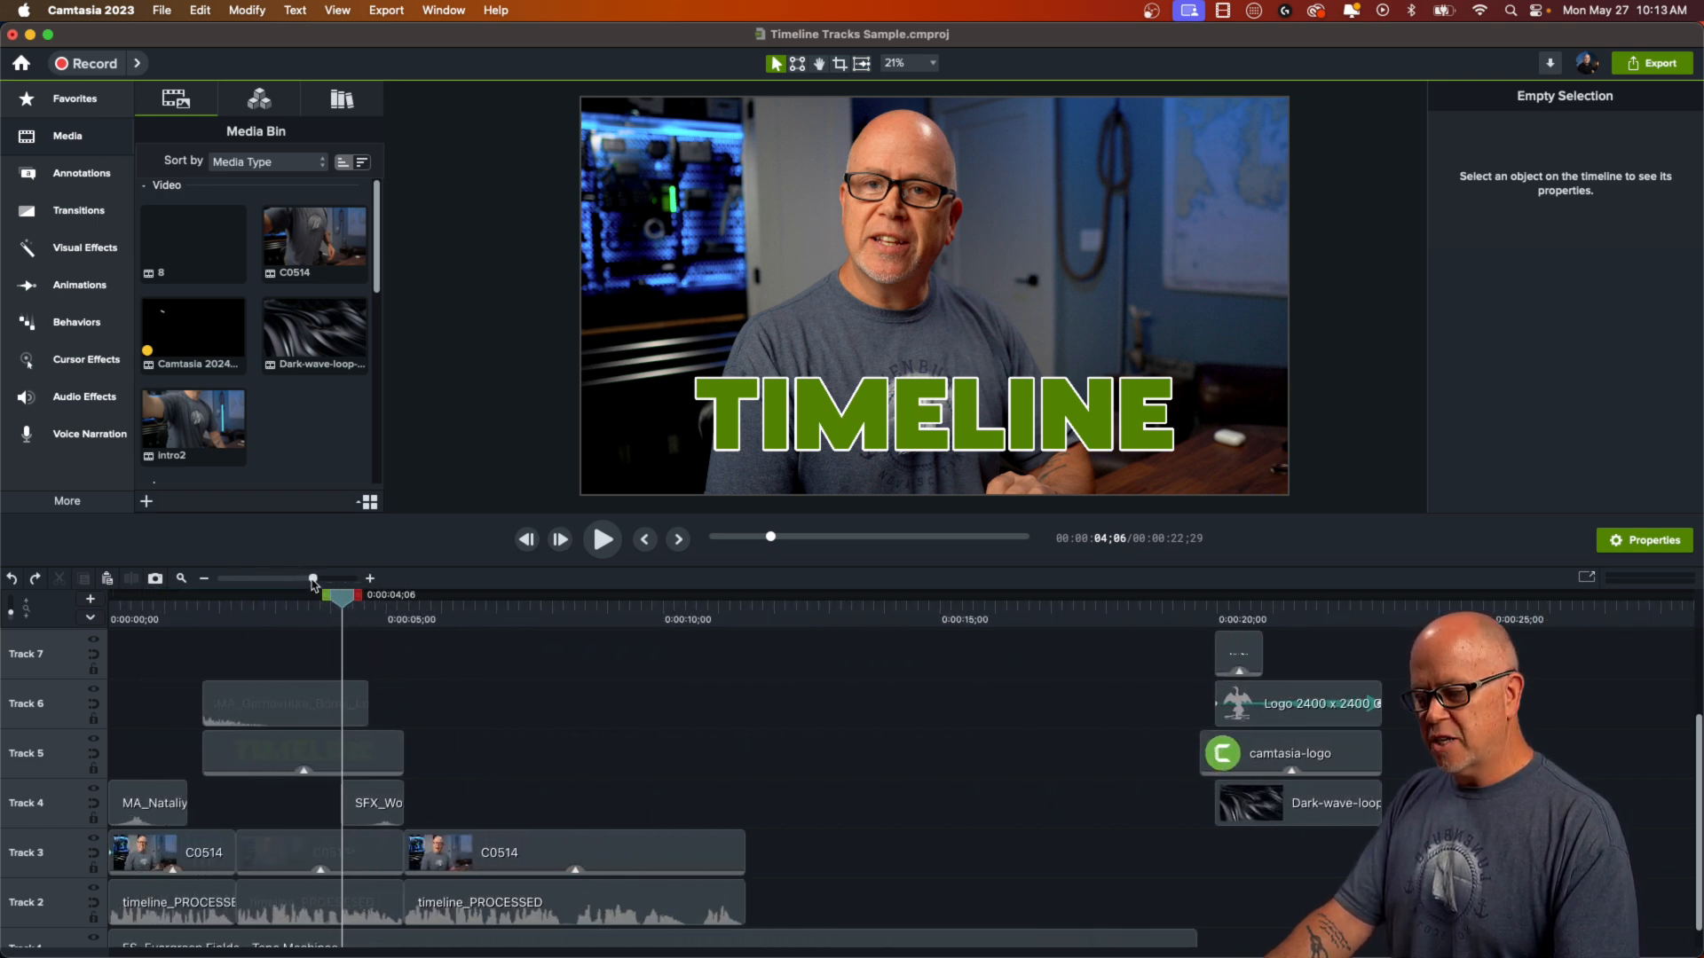
pyautogui.moveTo(313, 579); pyautogui.dragTo(307, 586)
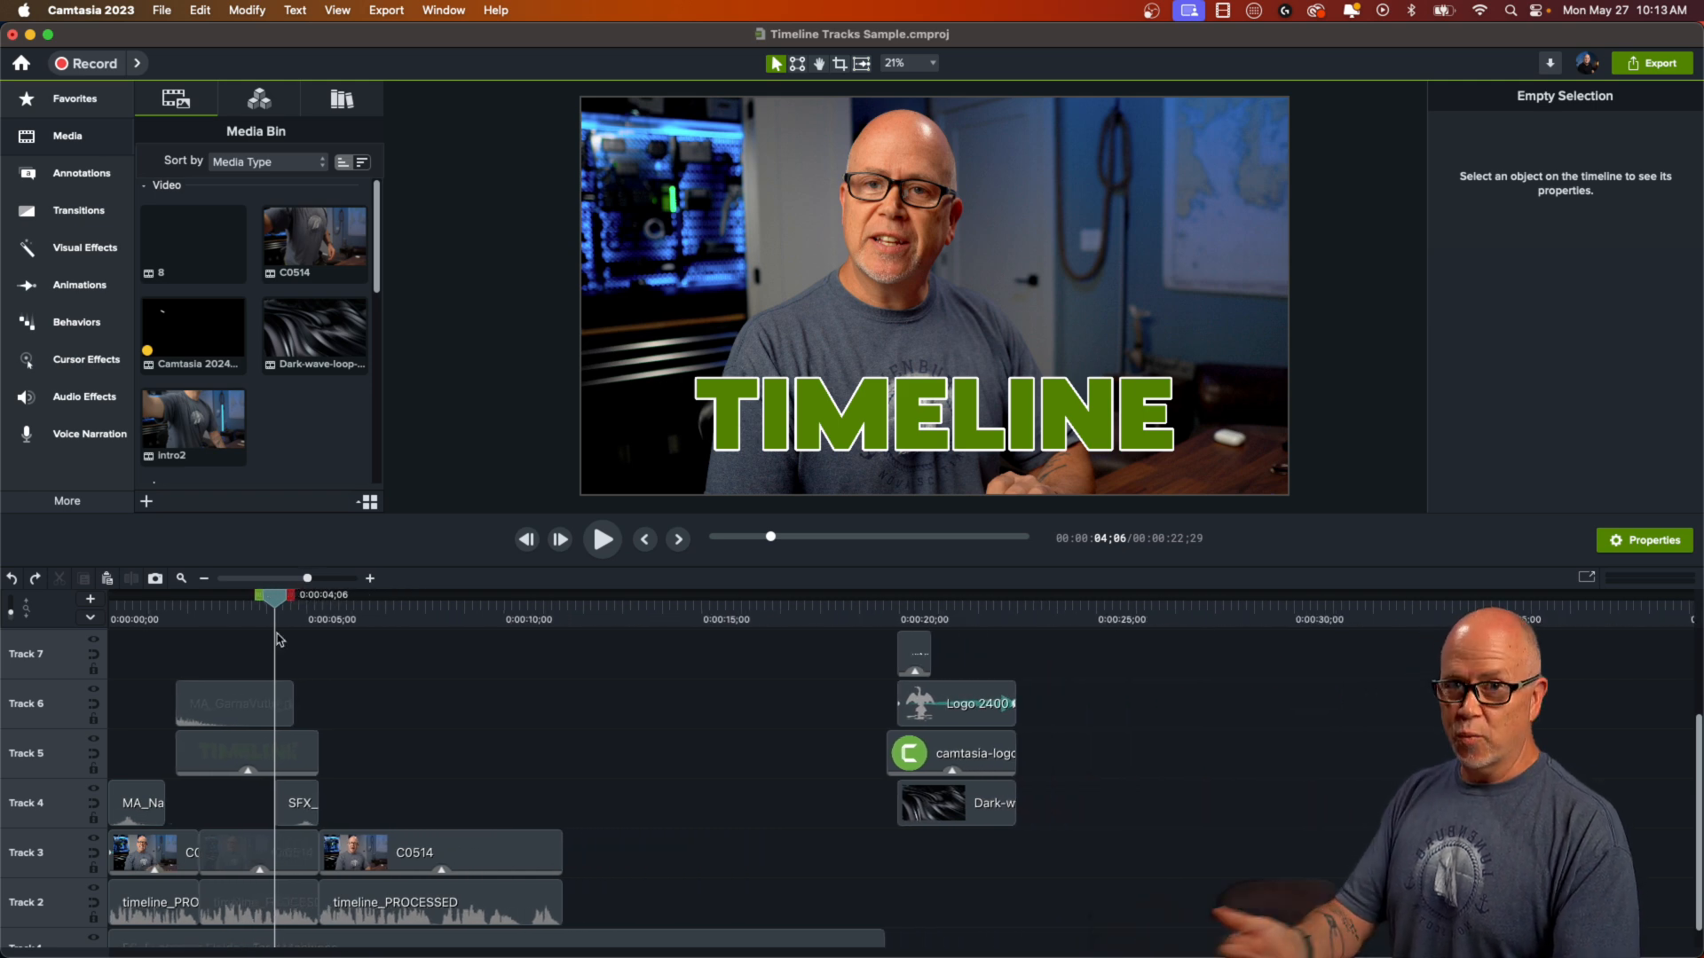
# - Select the camtasia-logo clip on Track 5, move the playhead to 0:00:21;24, and paste a copy of the clip there
pyautogui.scroll(-1, 524, 772)
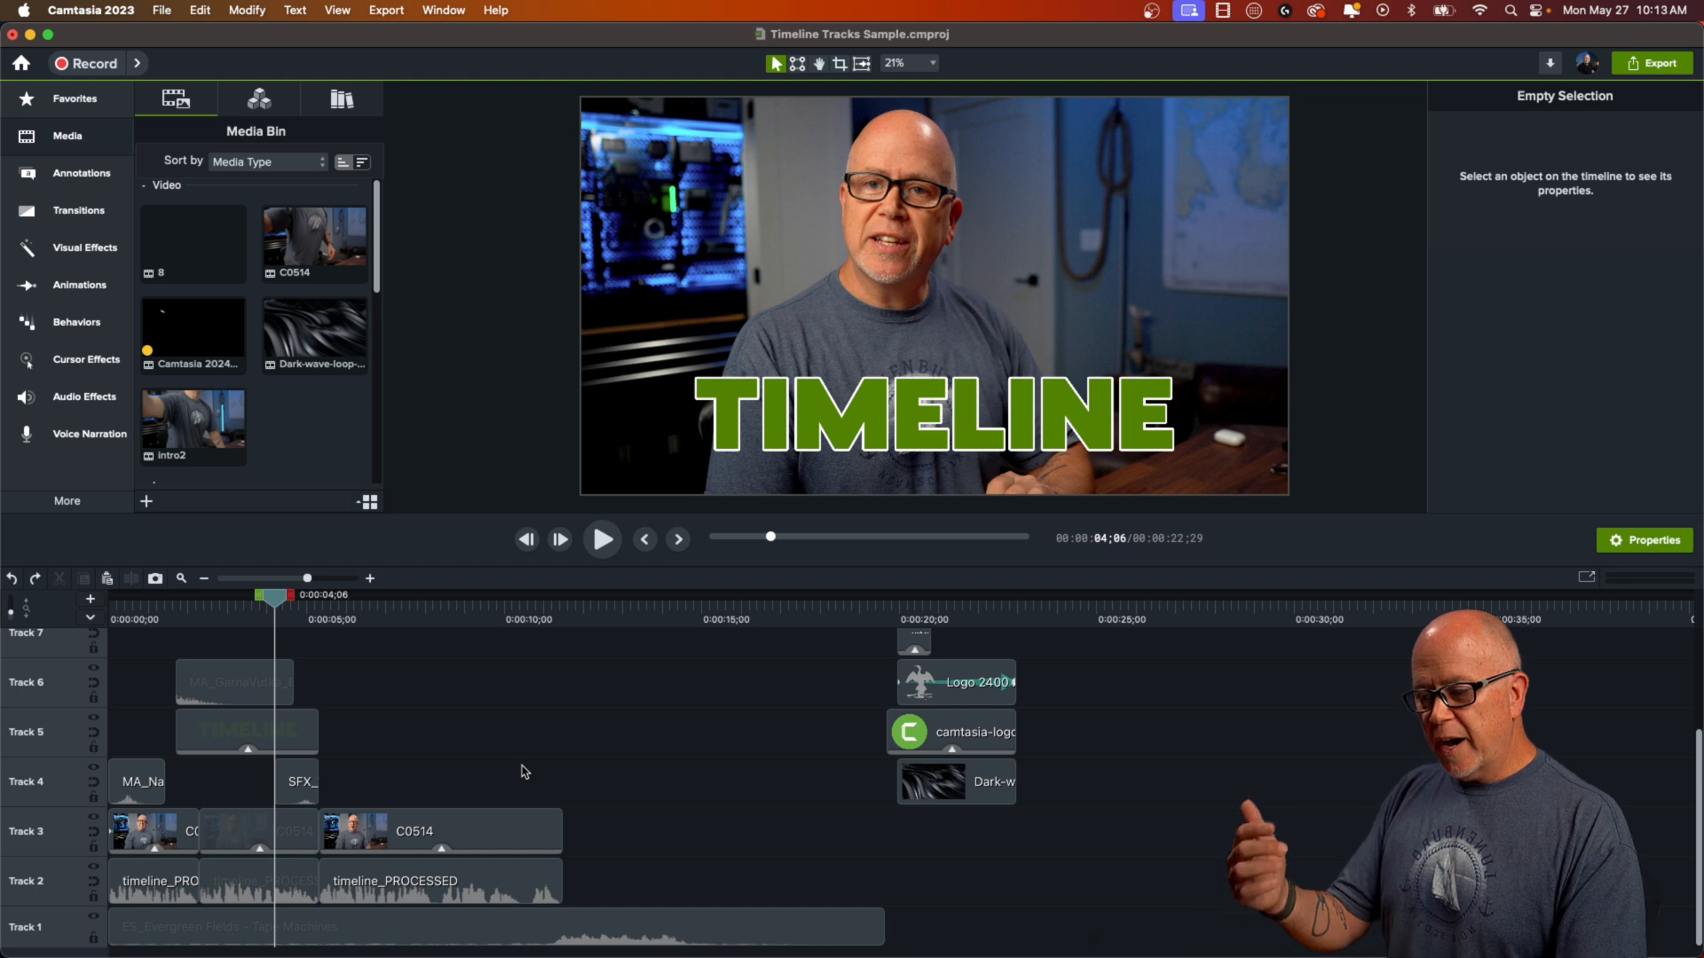
pyautogui.scroll(6, 366, 803)
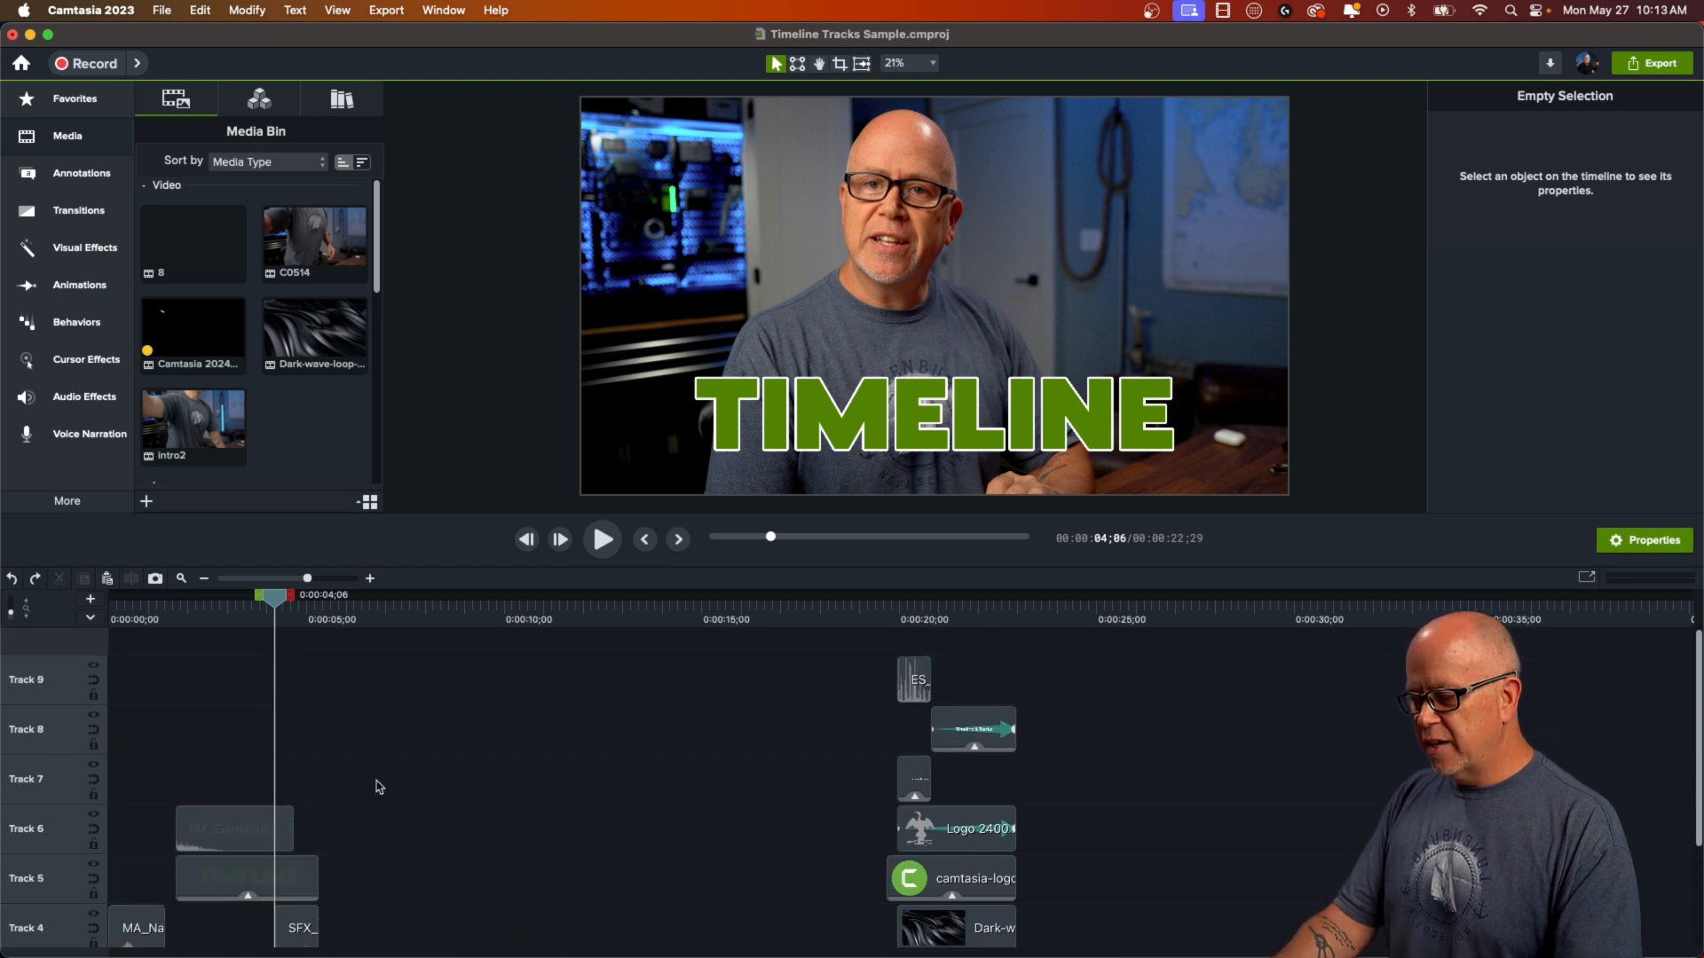
pyautogui.scroll(-1, 510, 813)
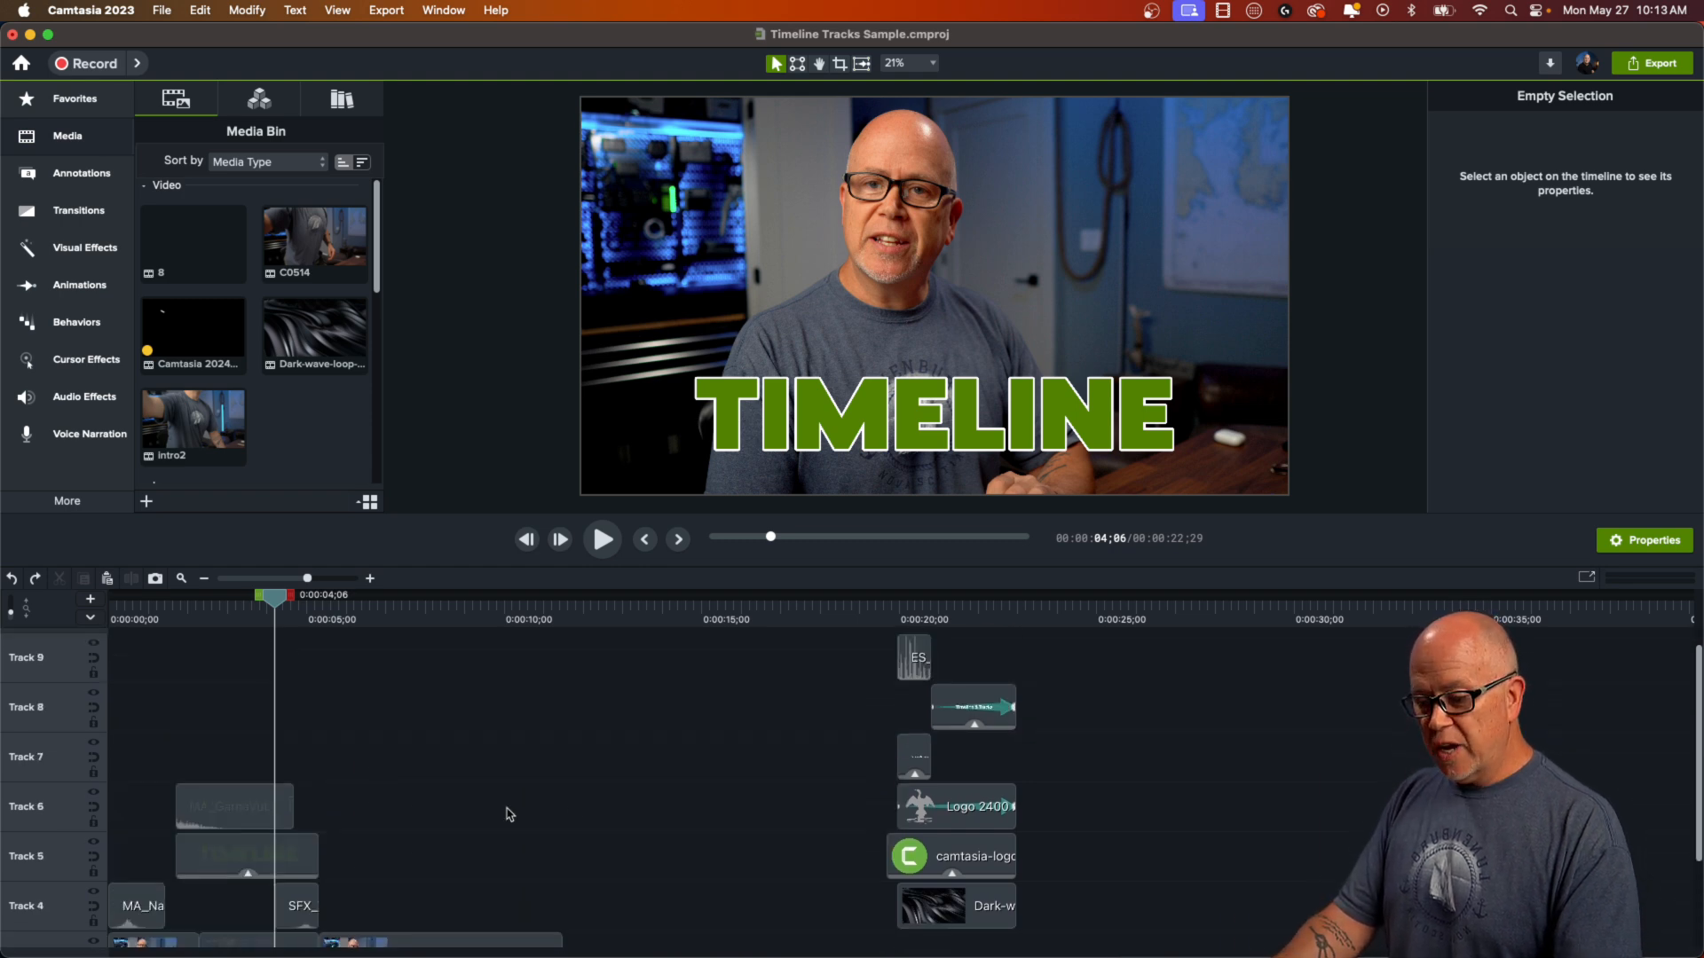
pyautogui.click(980, 859)
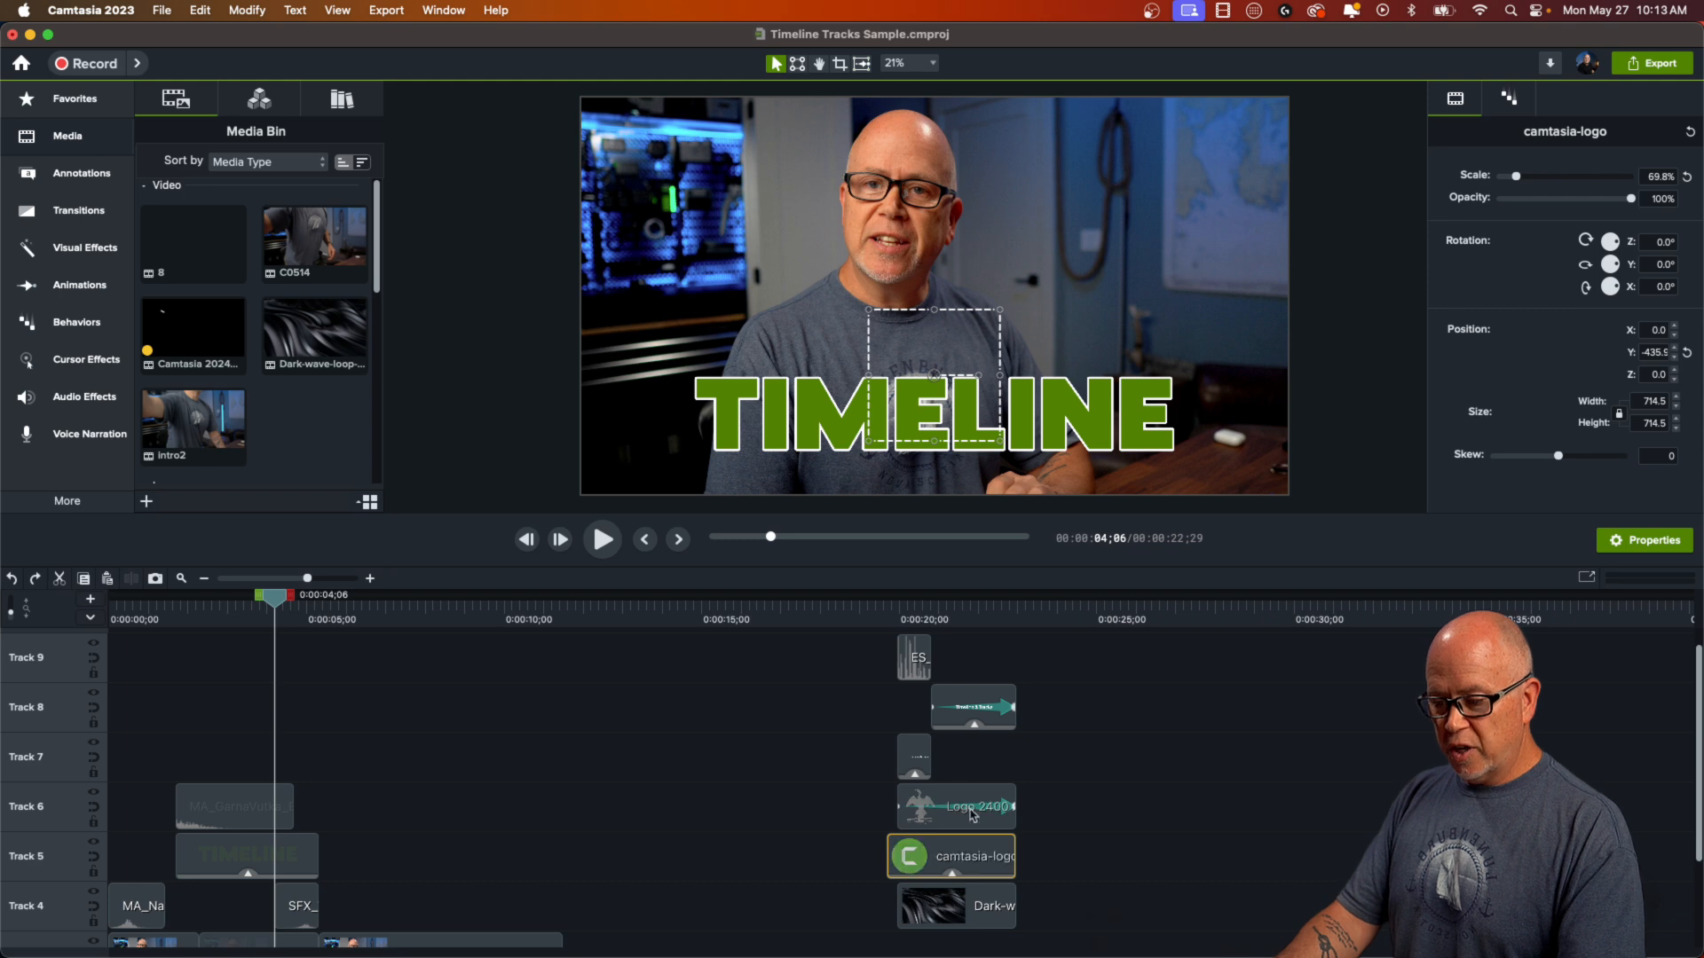
pyautogui.click(970, 612)
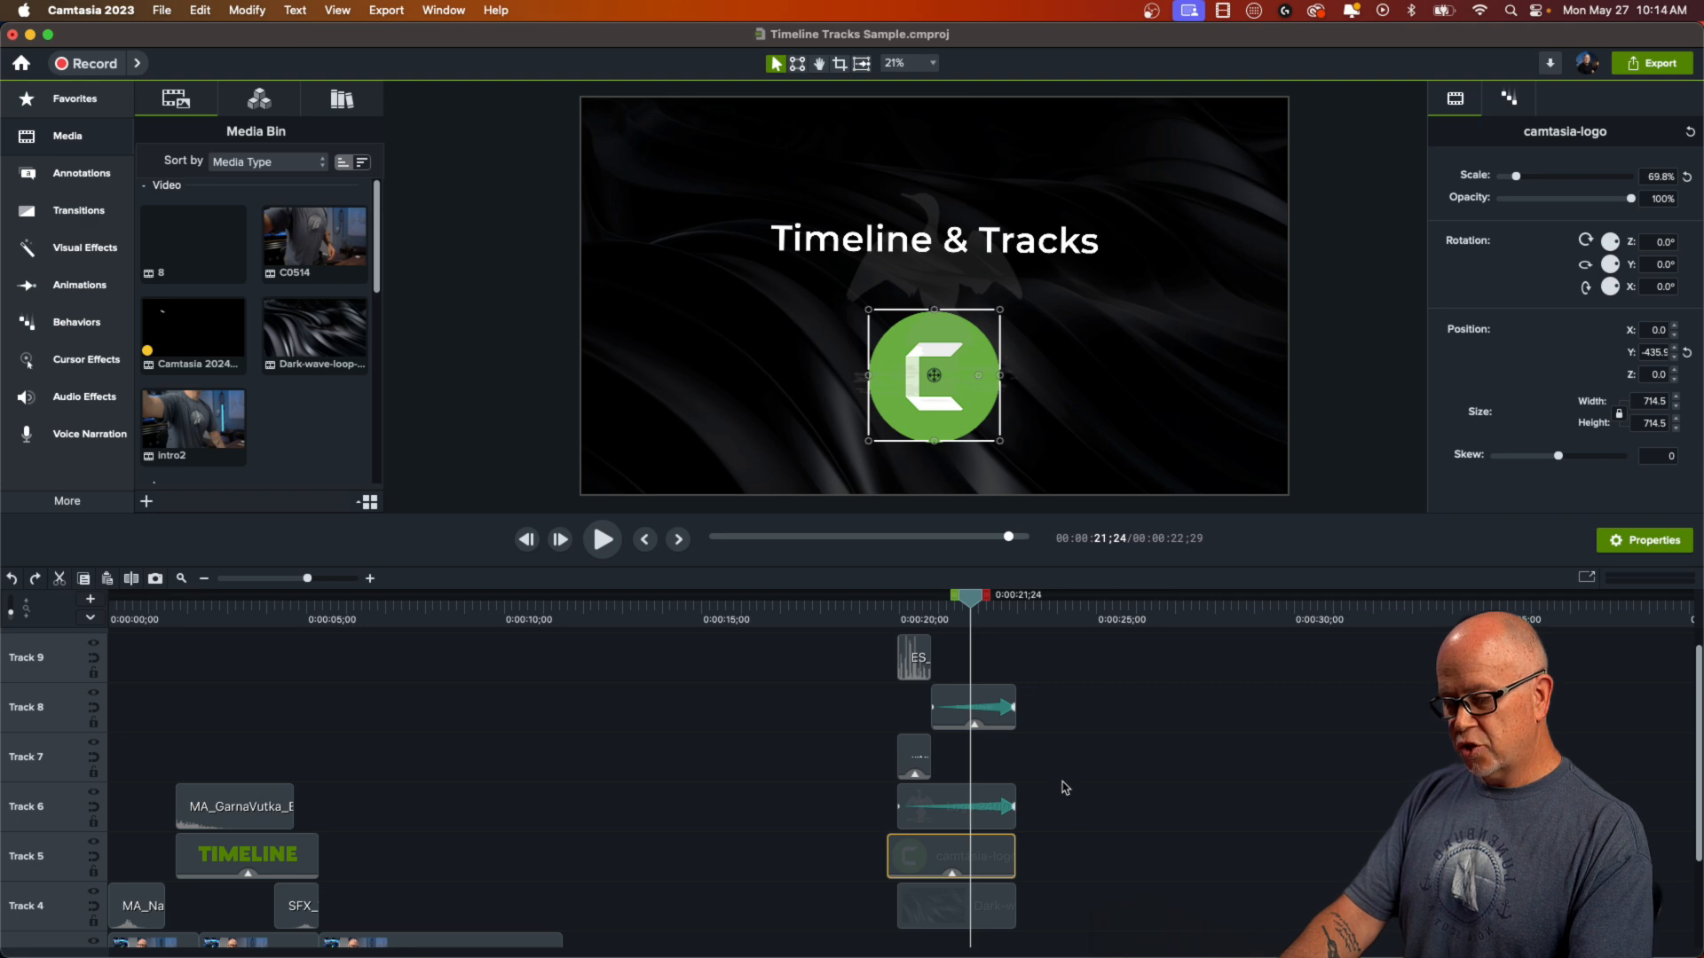
pyautogui.press('super+v')
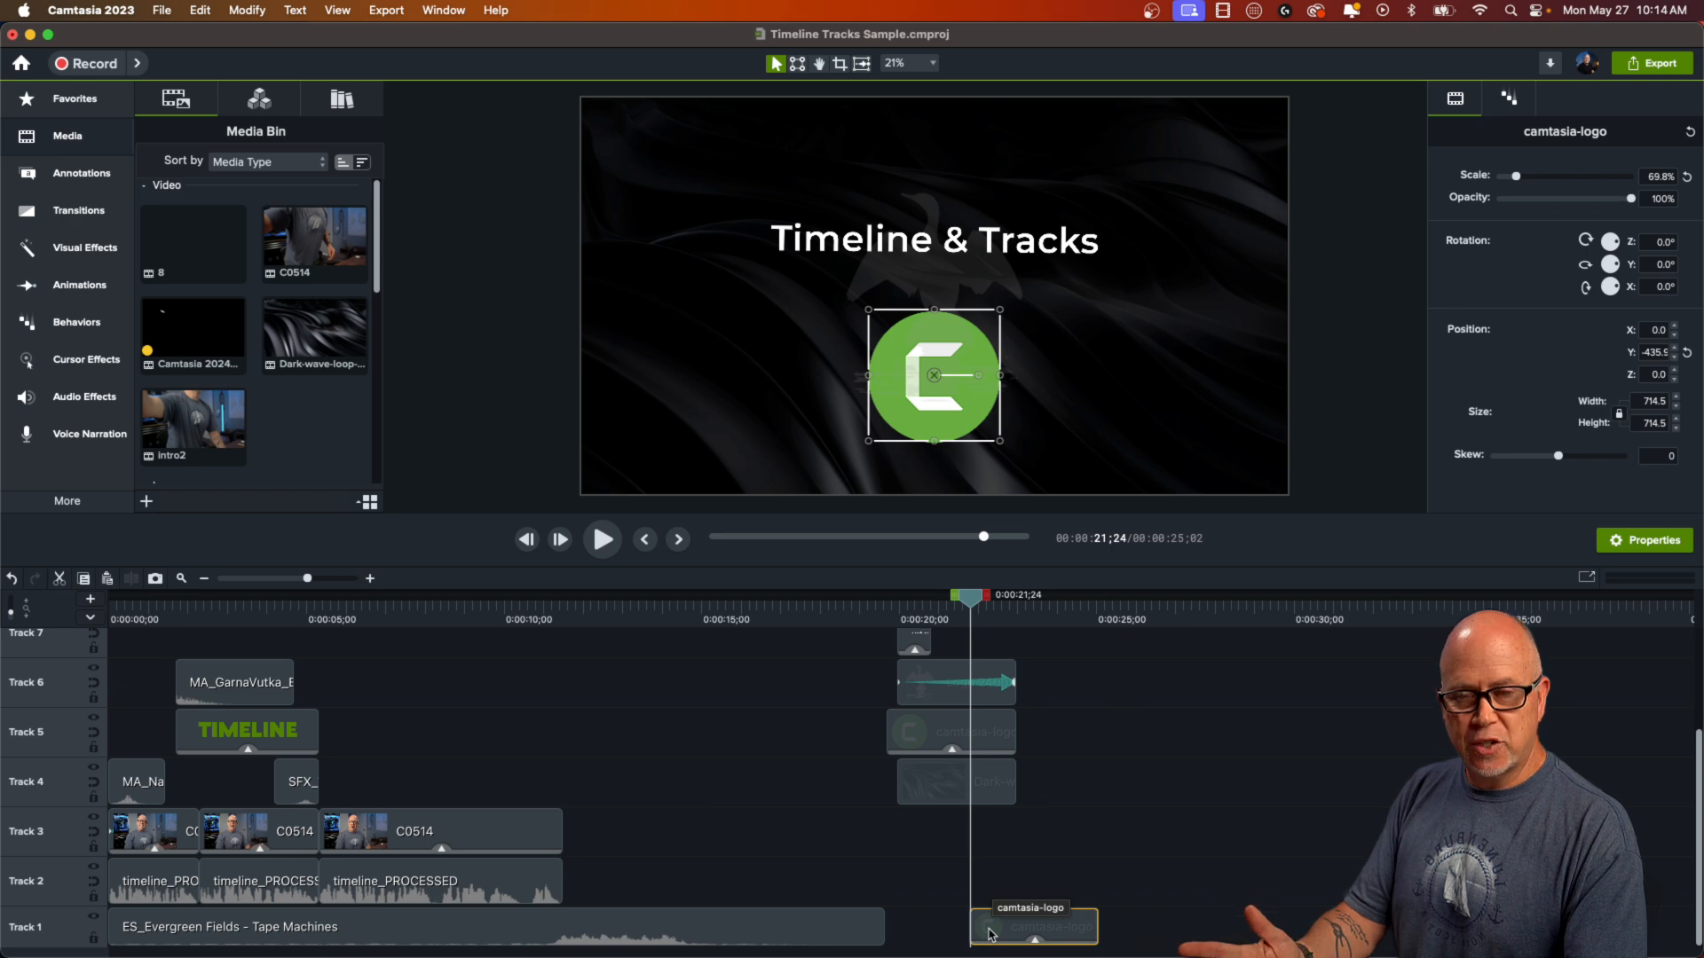
# - Move the camtasia-logo copy from Track 1 to a new track above Track 9, and duplicate it onto another new track directly above
pyautogui.scroll(3, 1000, 912)
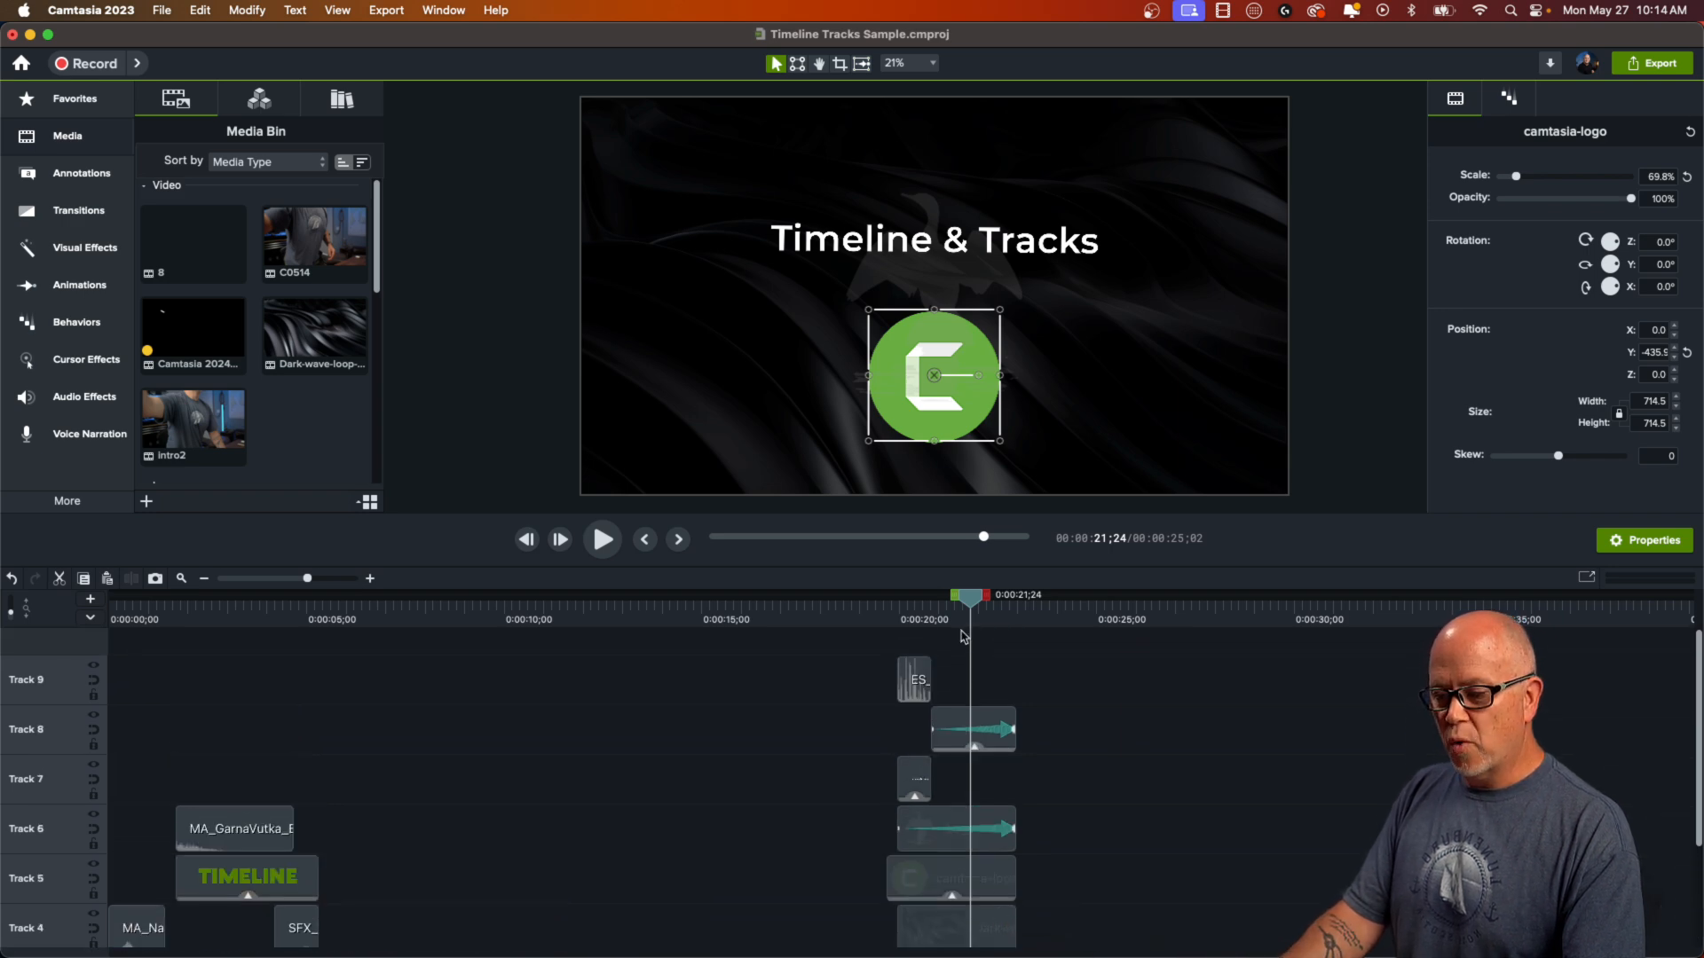
pyautogui.scroll(-3, 1020, 843)
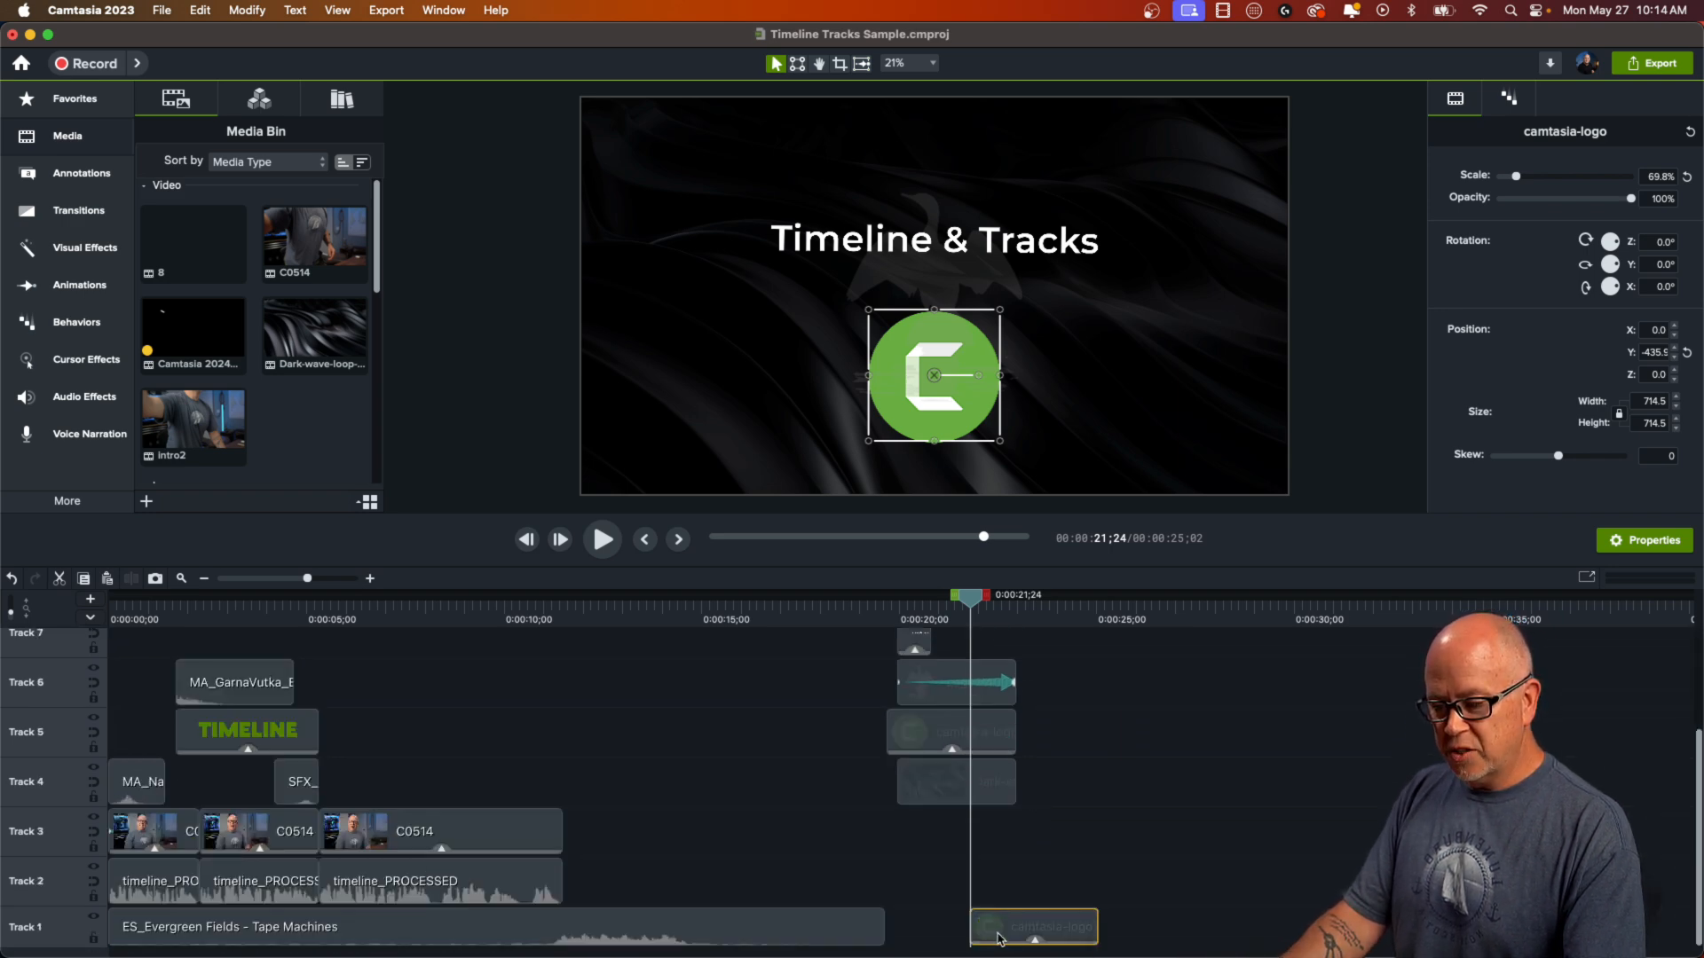
pyautogui.moveTo(998, 939); pyautogui.dragTo(995, 689)
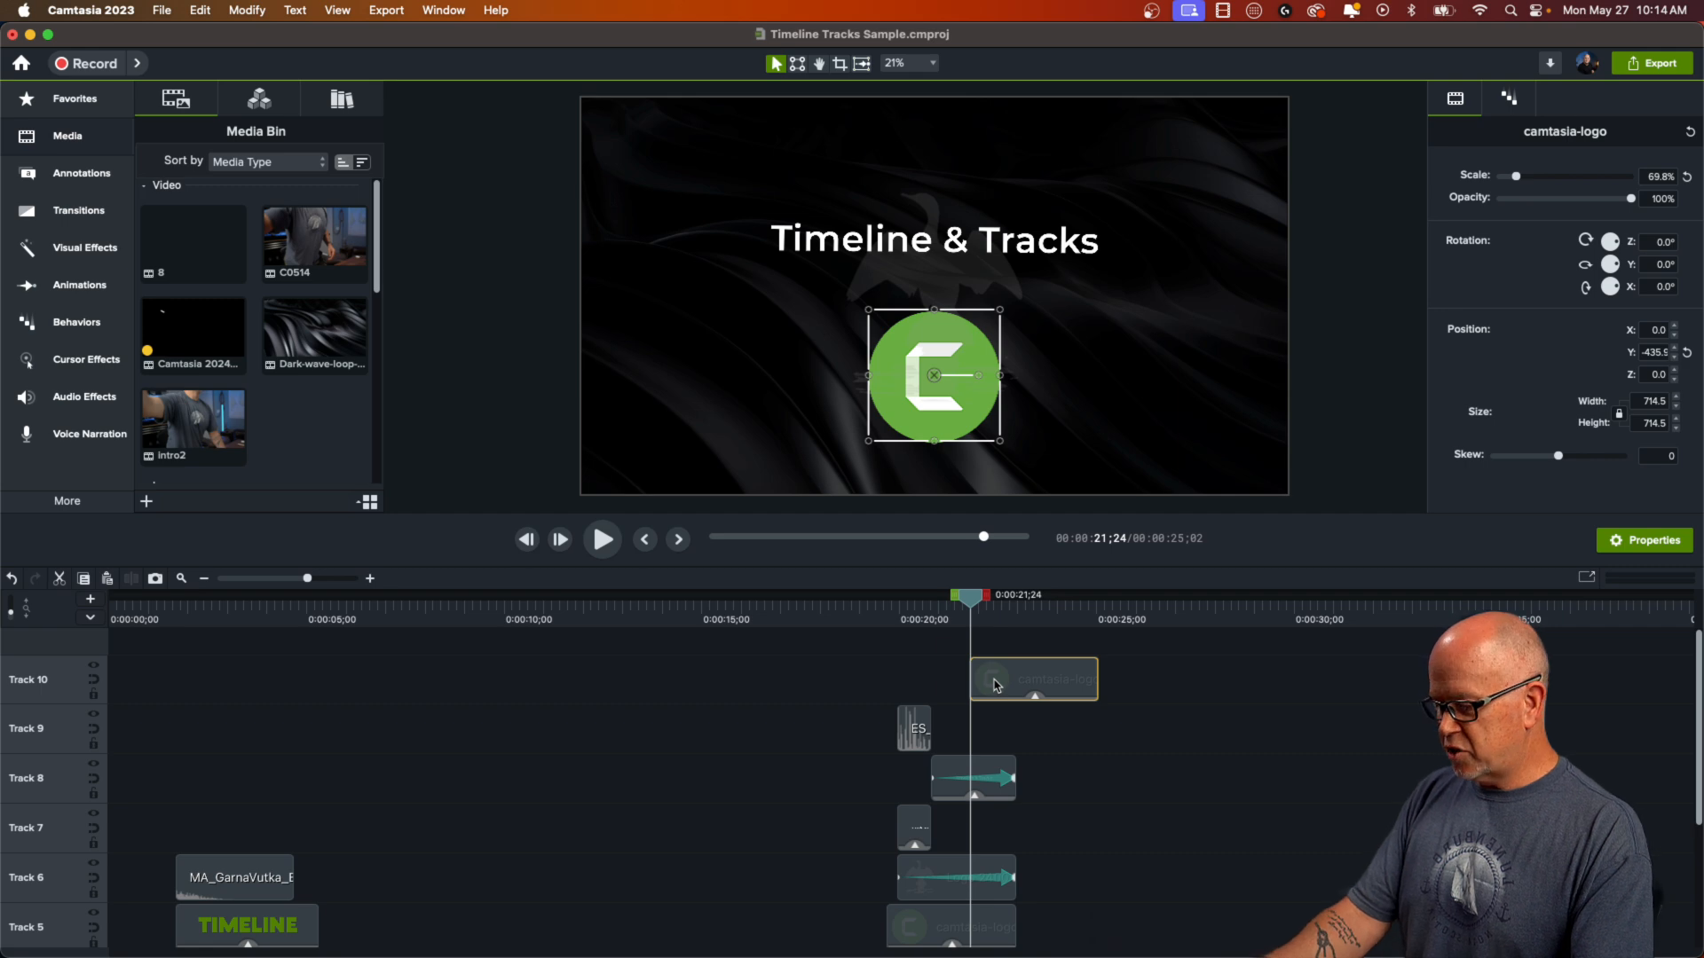
pyautogui.moveTo(994, 684); pyautogui.dragTo(996, 643)
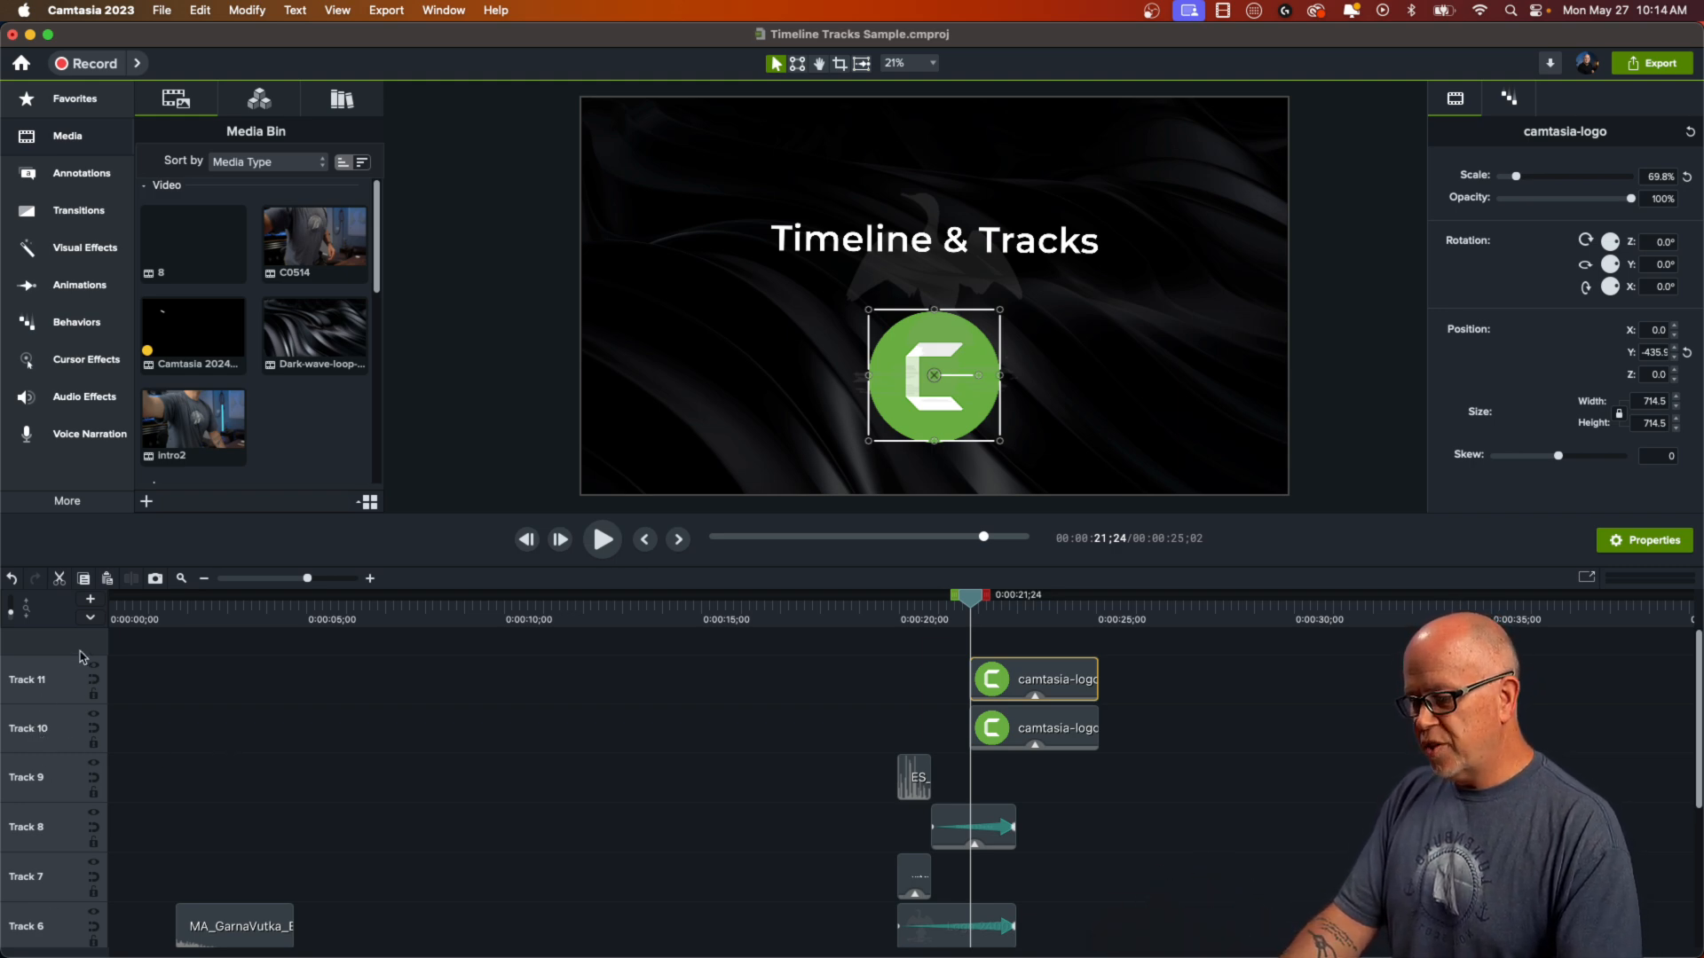
# - Insert an empty track below Track 11, between the two camtasia-logo copies
pyautogui.rightClick(39, 688)
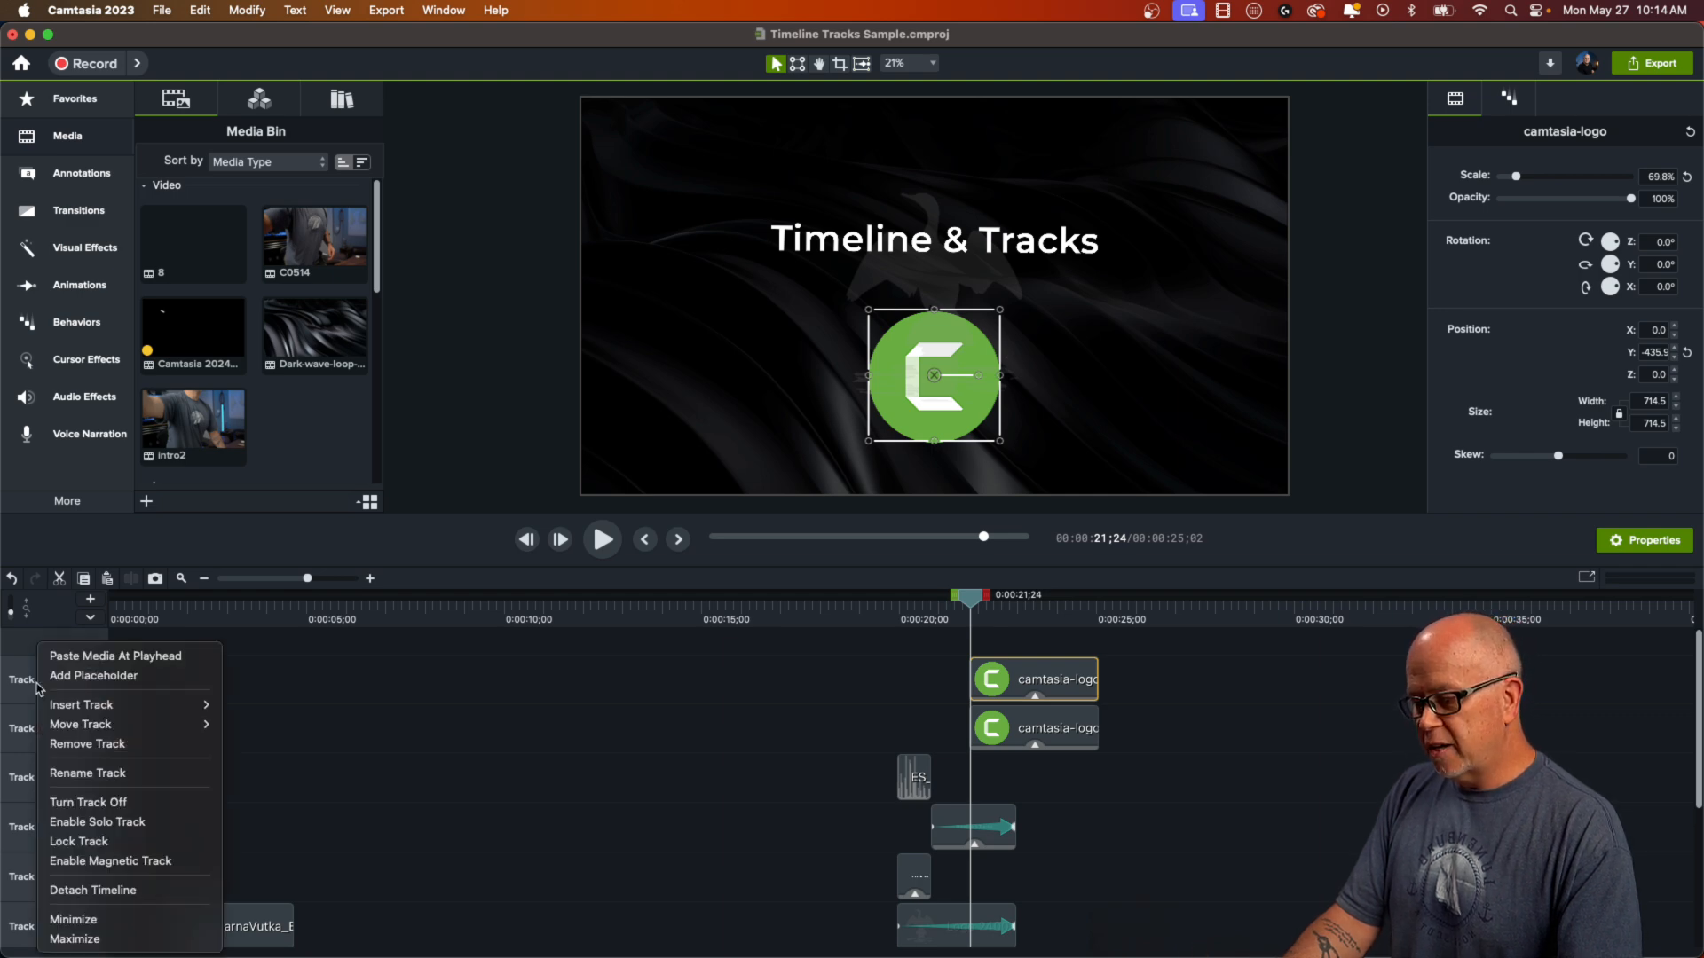
pyautogui.moveTo(97, 710)
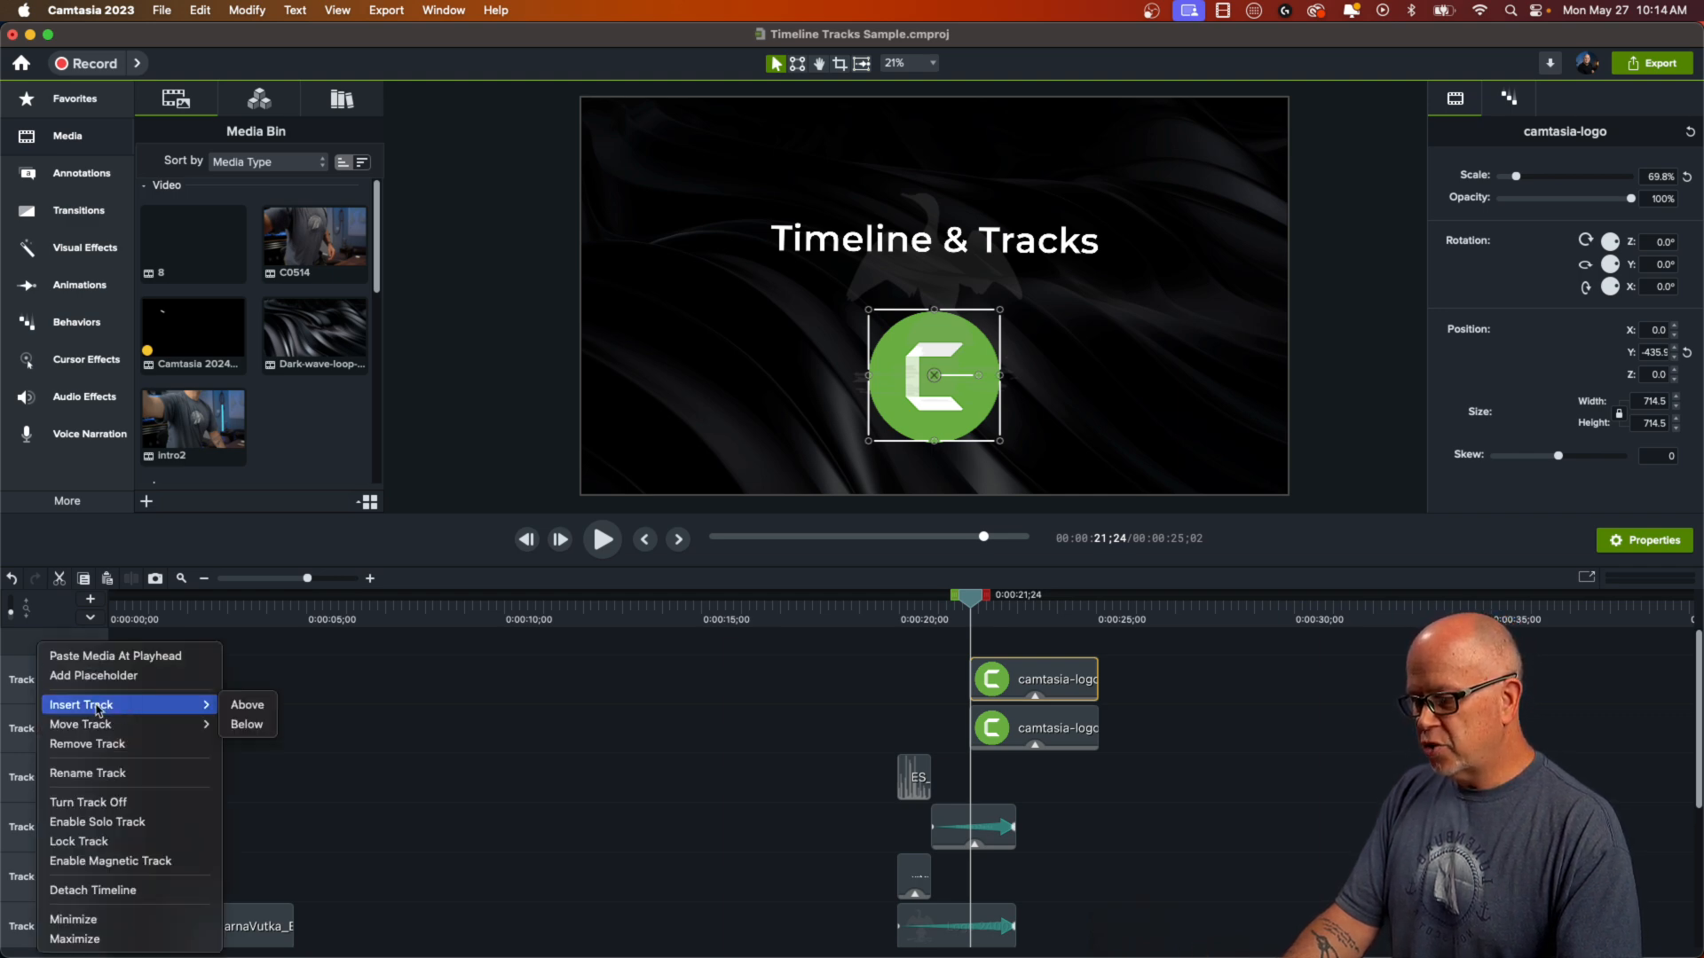
pyautogui.click(247, 725)
pyautogui.scroll(2, 88, 704)
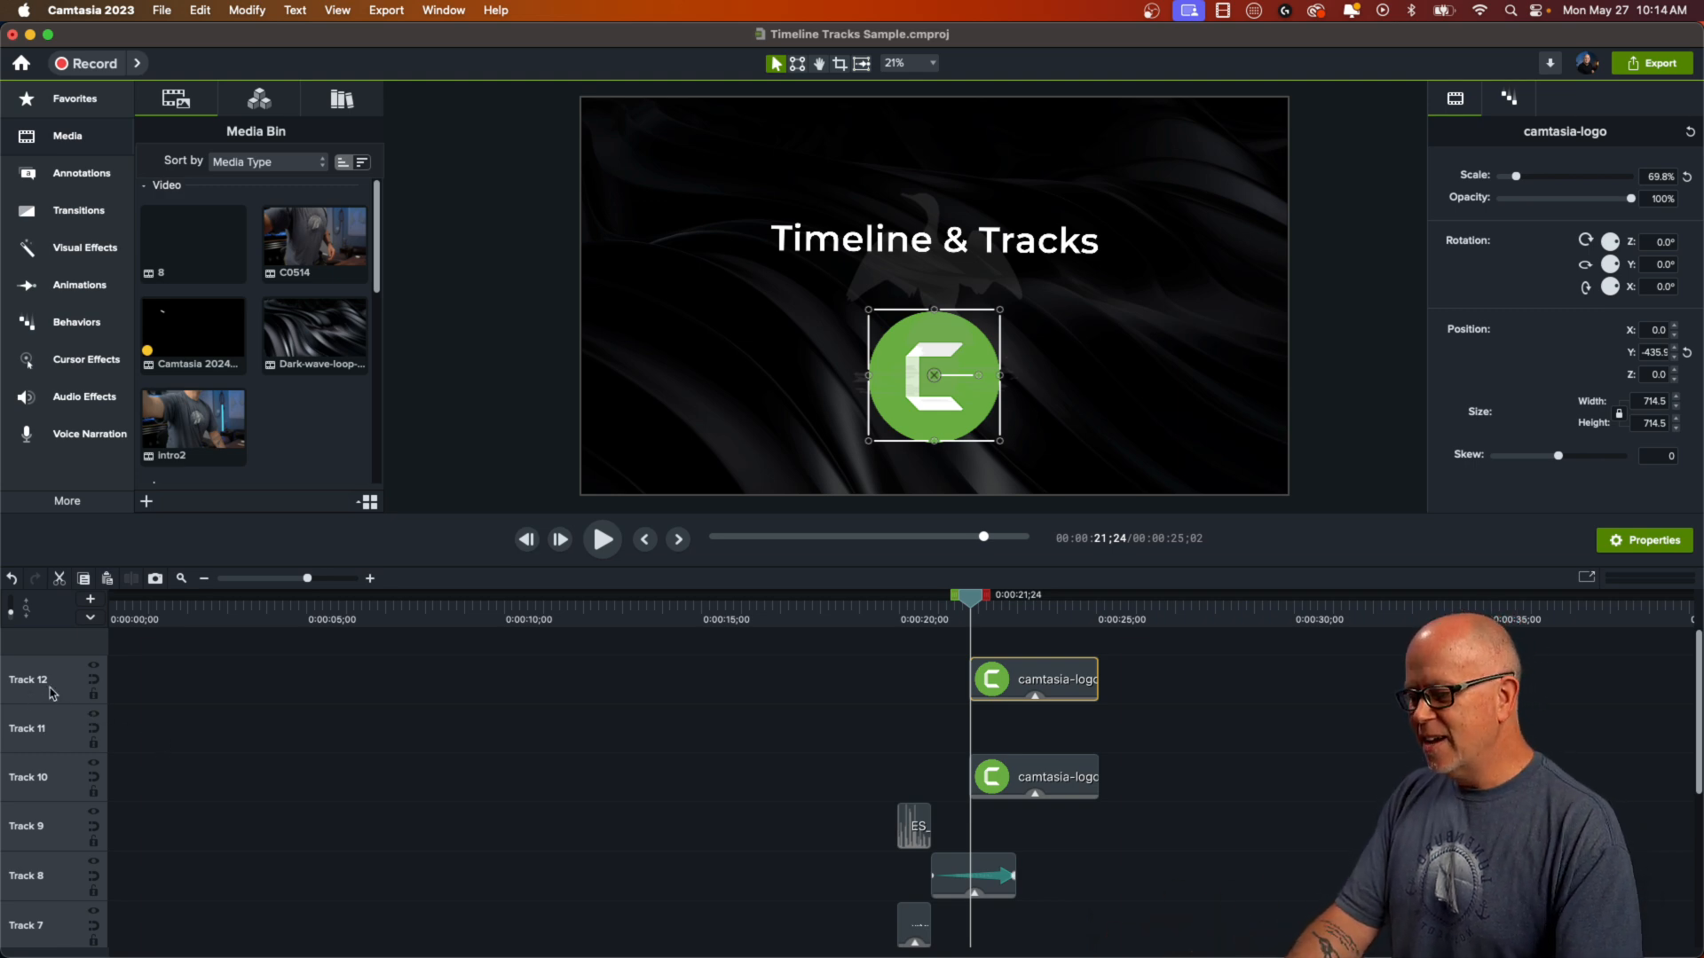
# - Remove the empty Track 11 between the two camtasia-logo copies, and undo the removal
pyautogui.rightClick(47, 742)
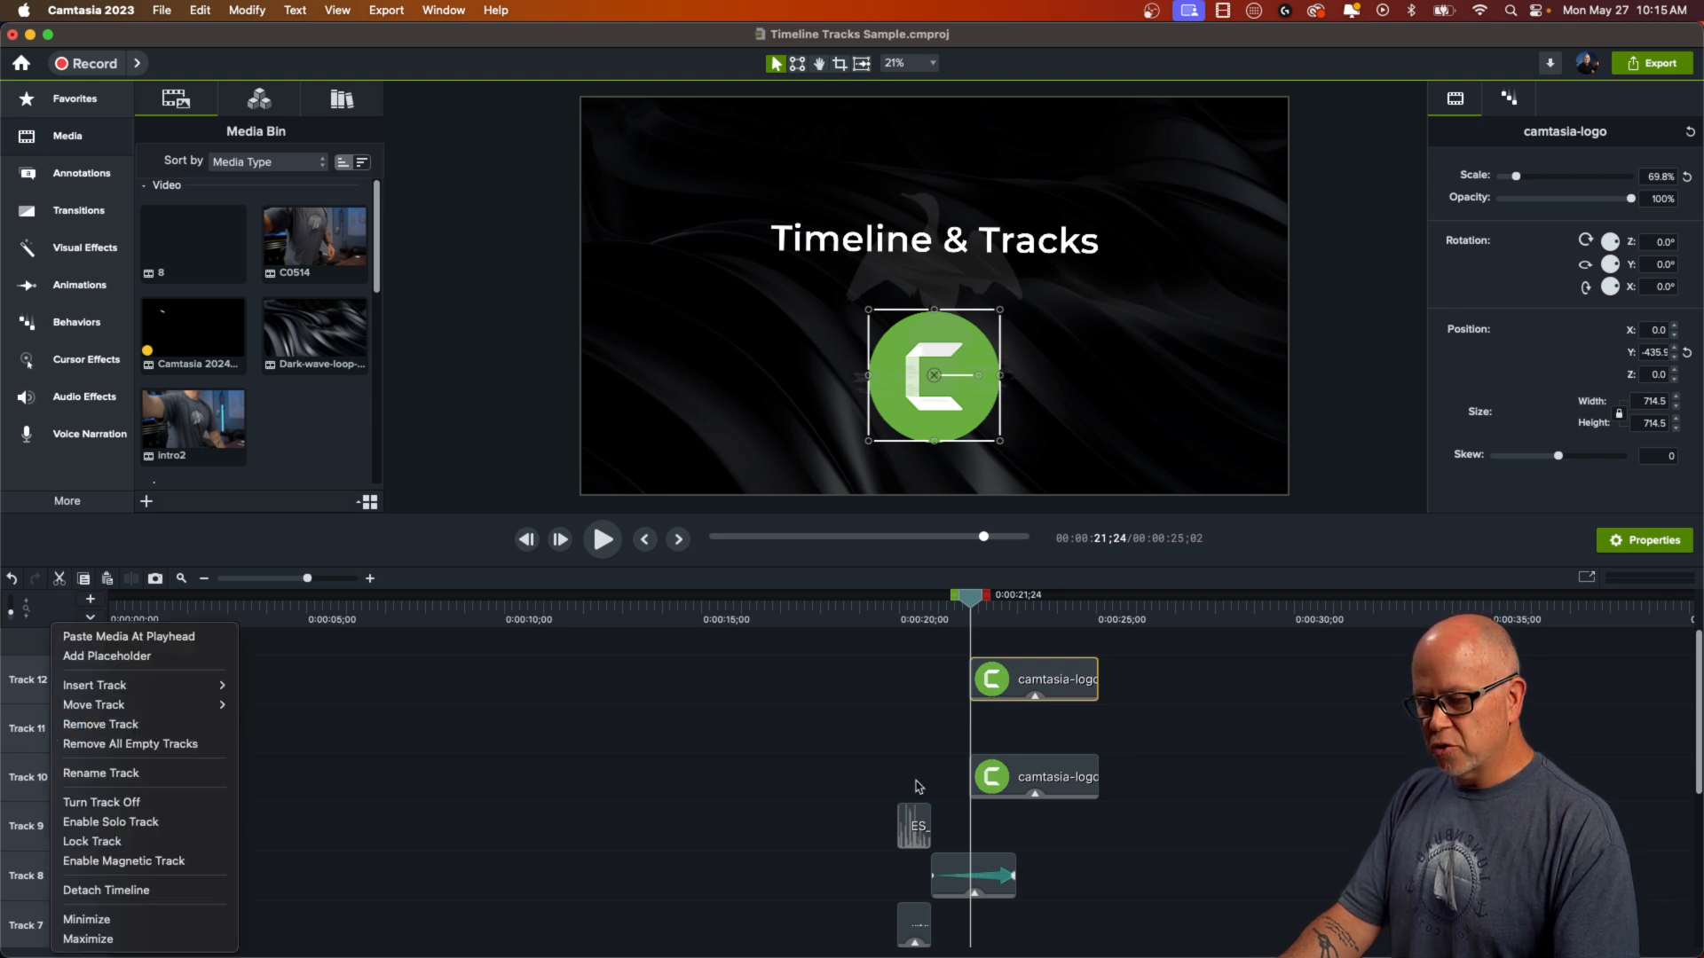
pyautogui.click(99, 724)
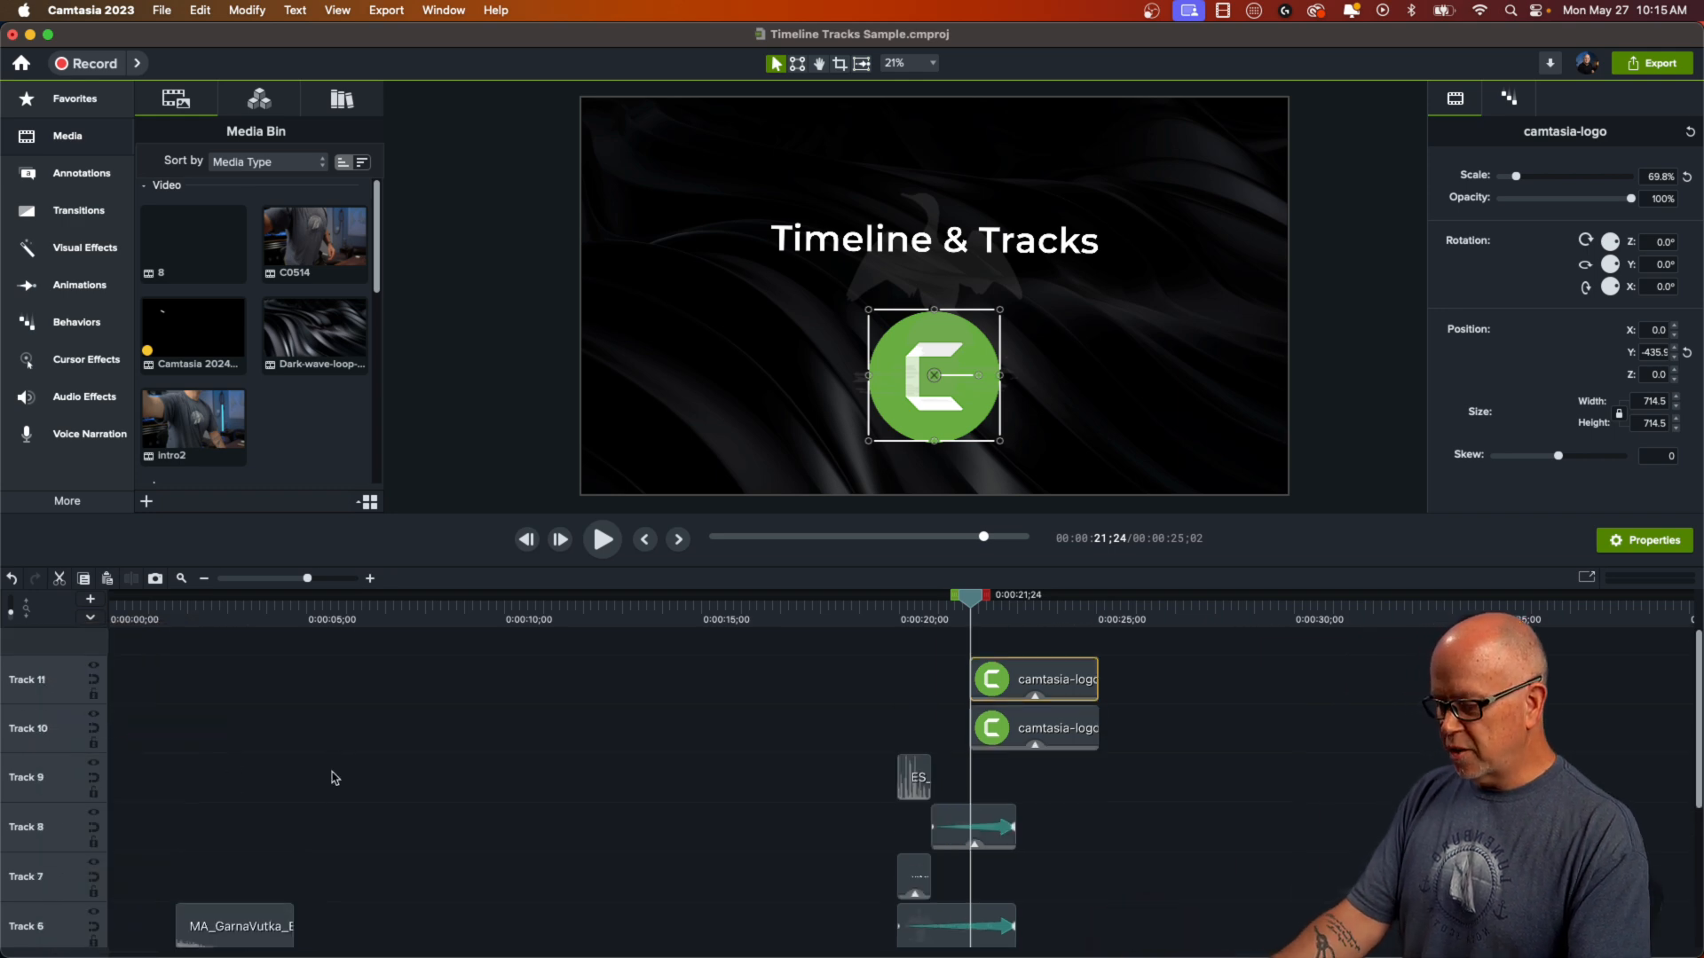
pyautogui.press('super+z')
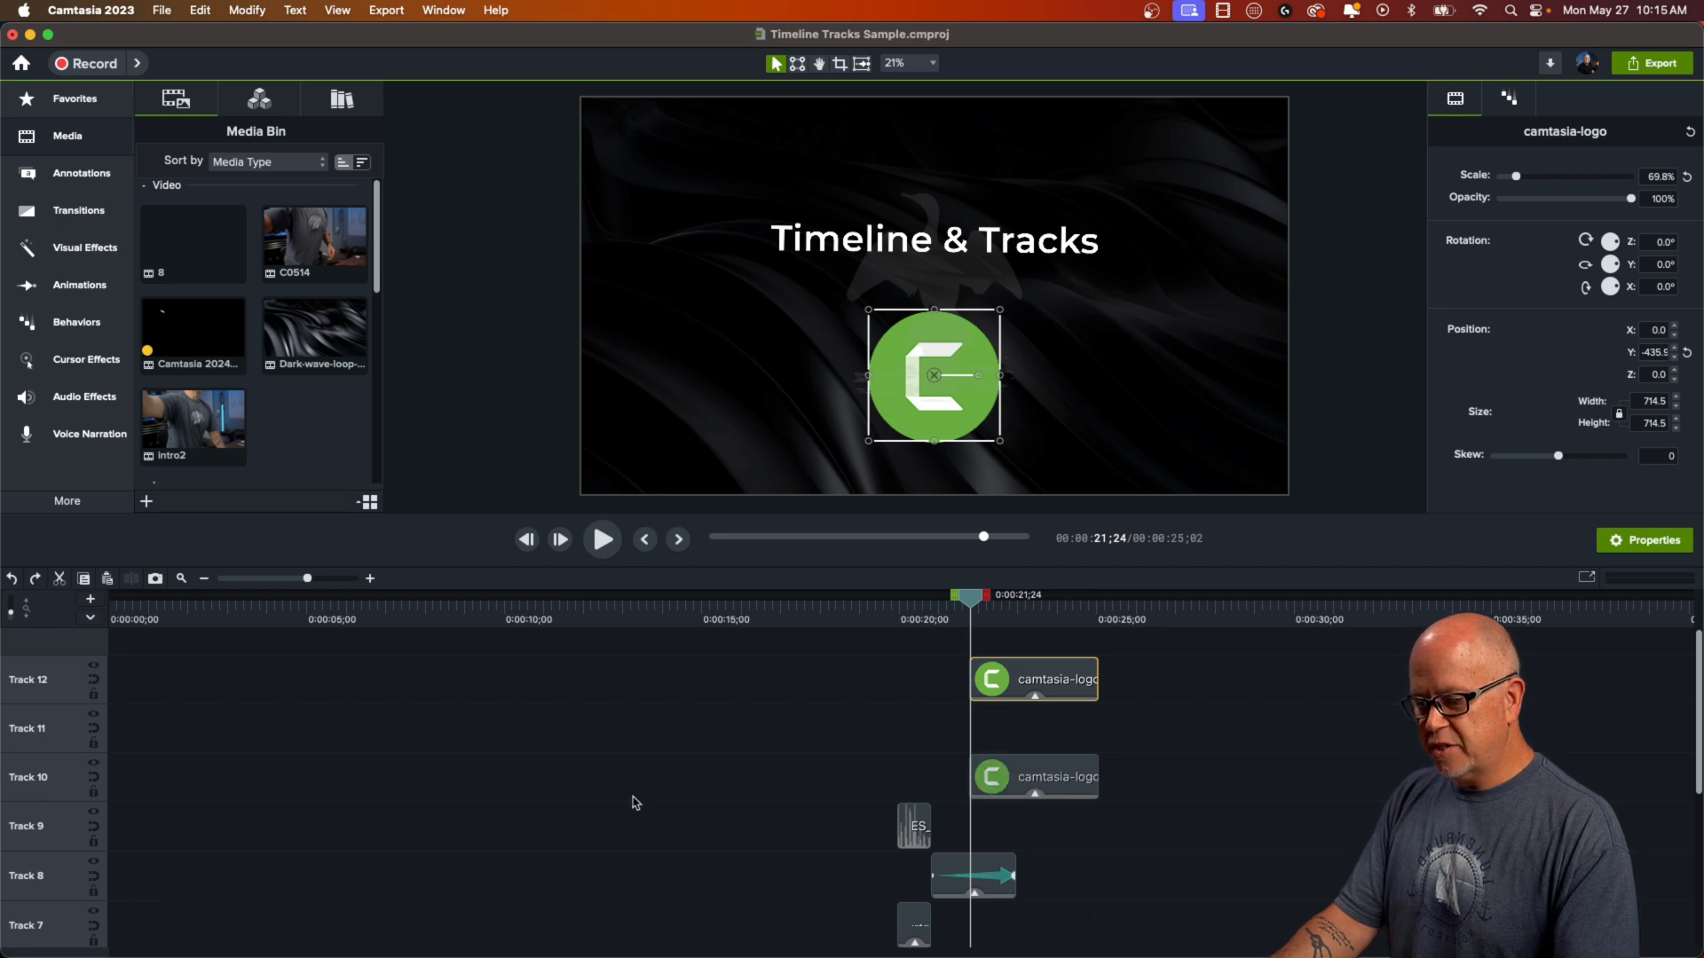
# - Try to remove Track 10, which holds a camtasia-logo copy, and cancel the deletion
pyautogui.rightClick(40, 780)
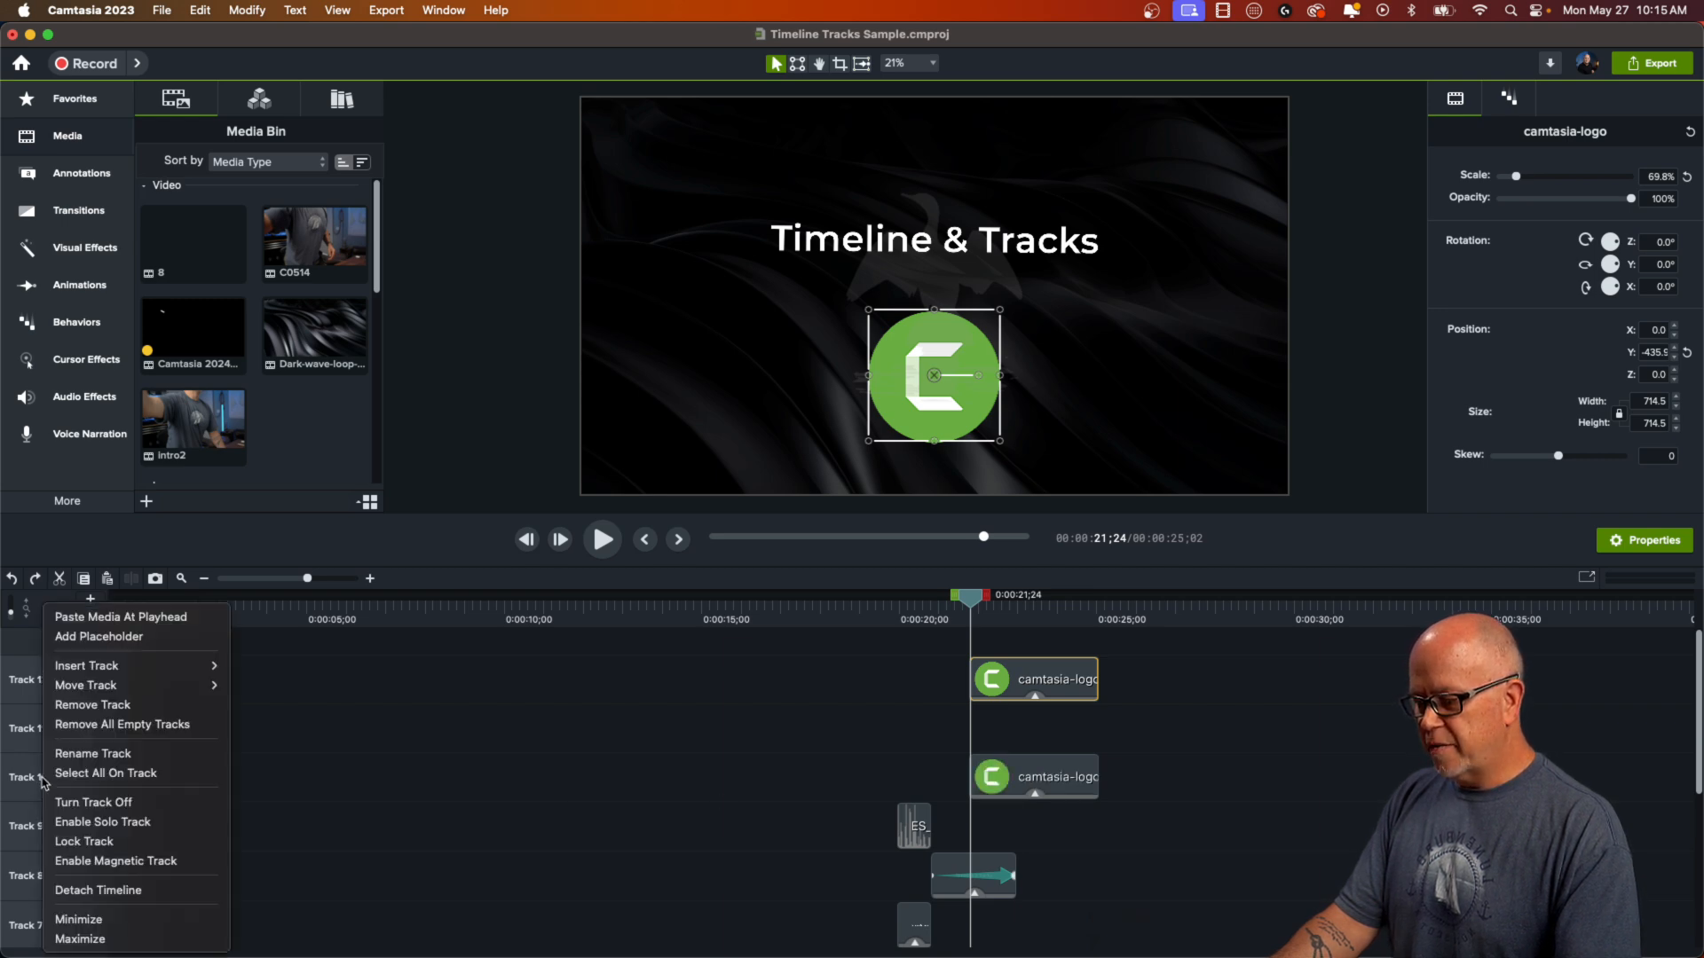
pyautogui.click(111, 705)
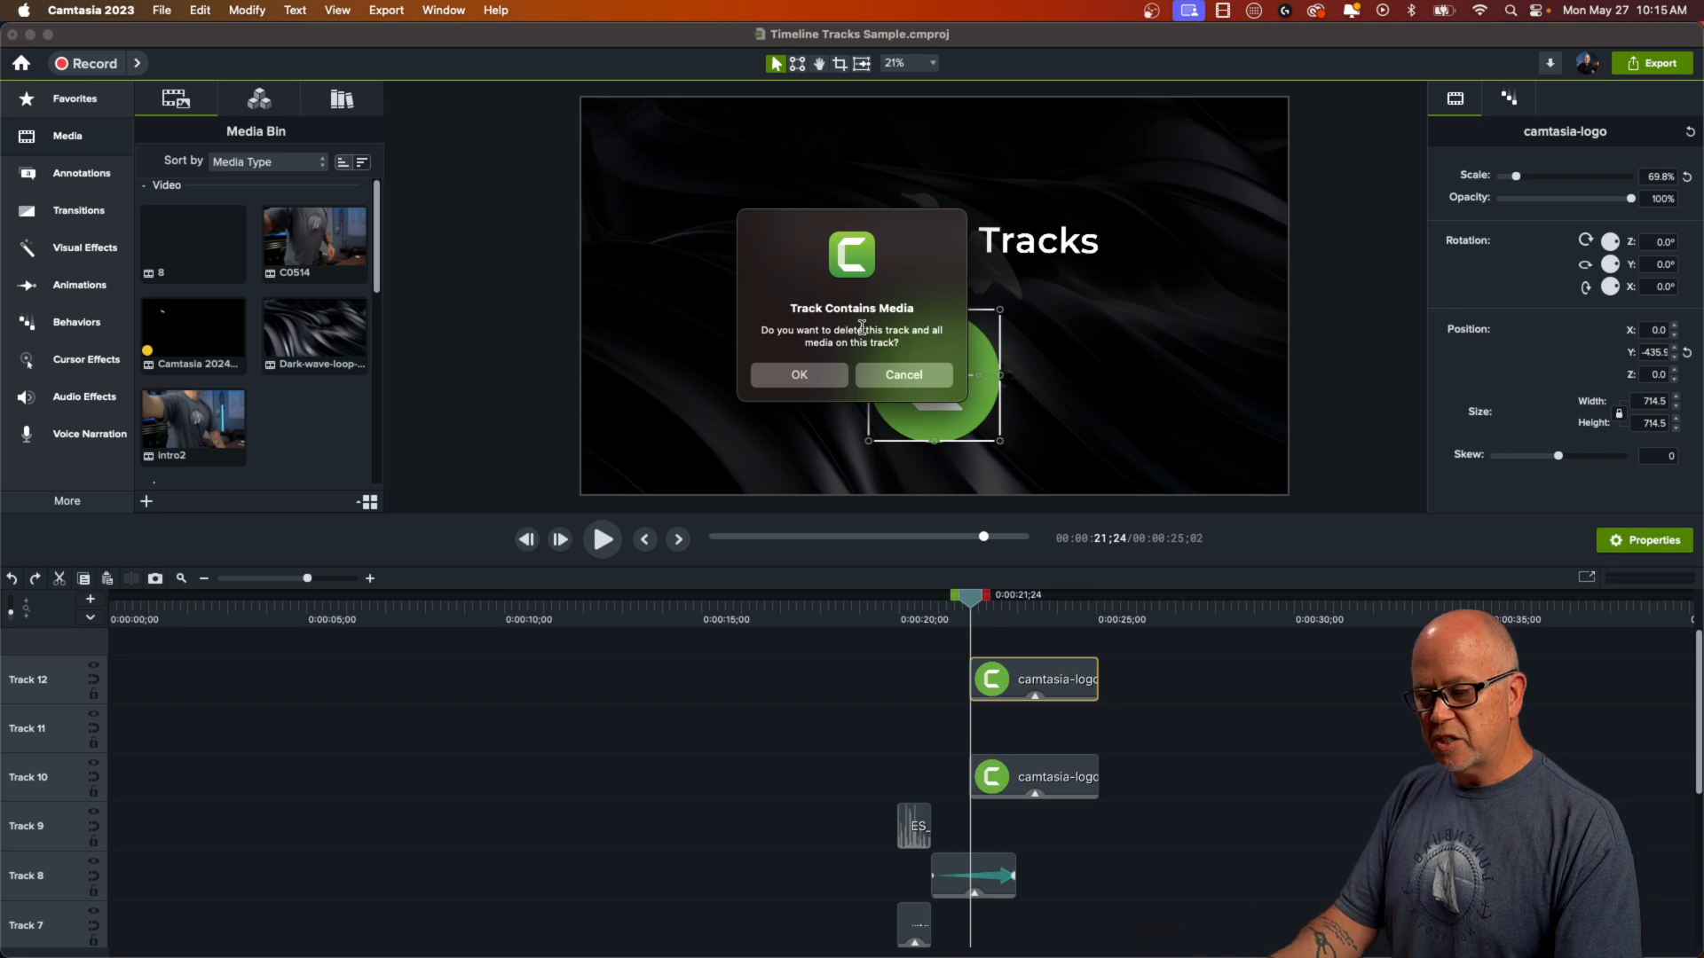
pyautogui.click(907, 385)
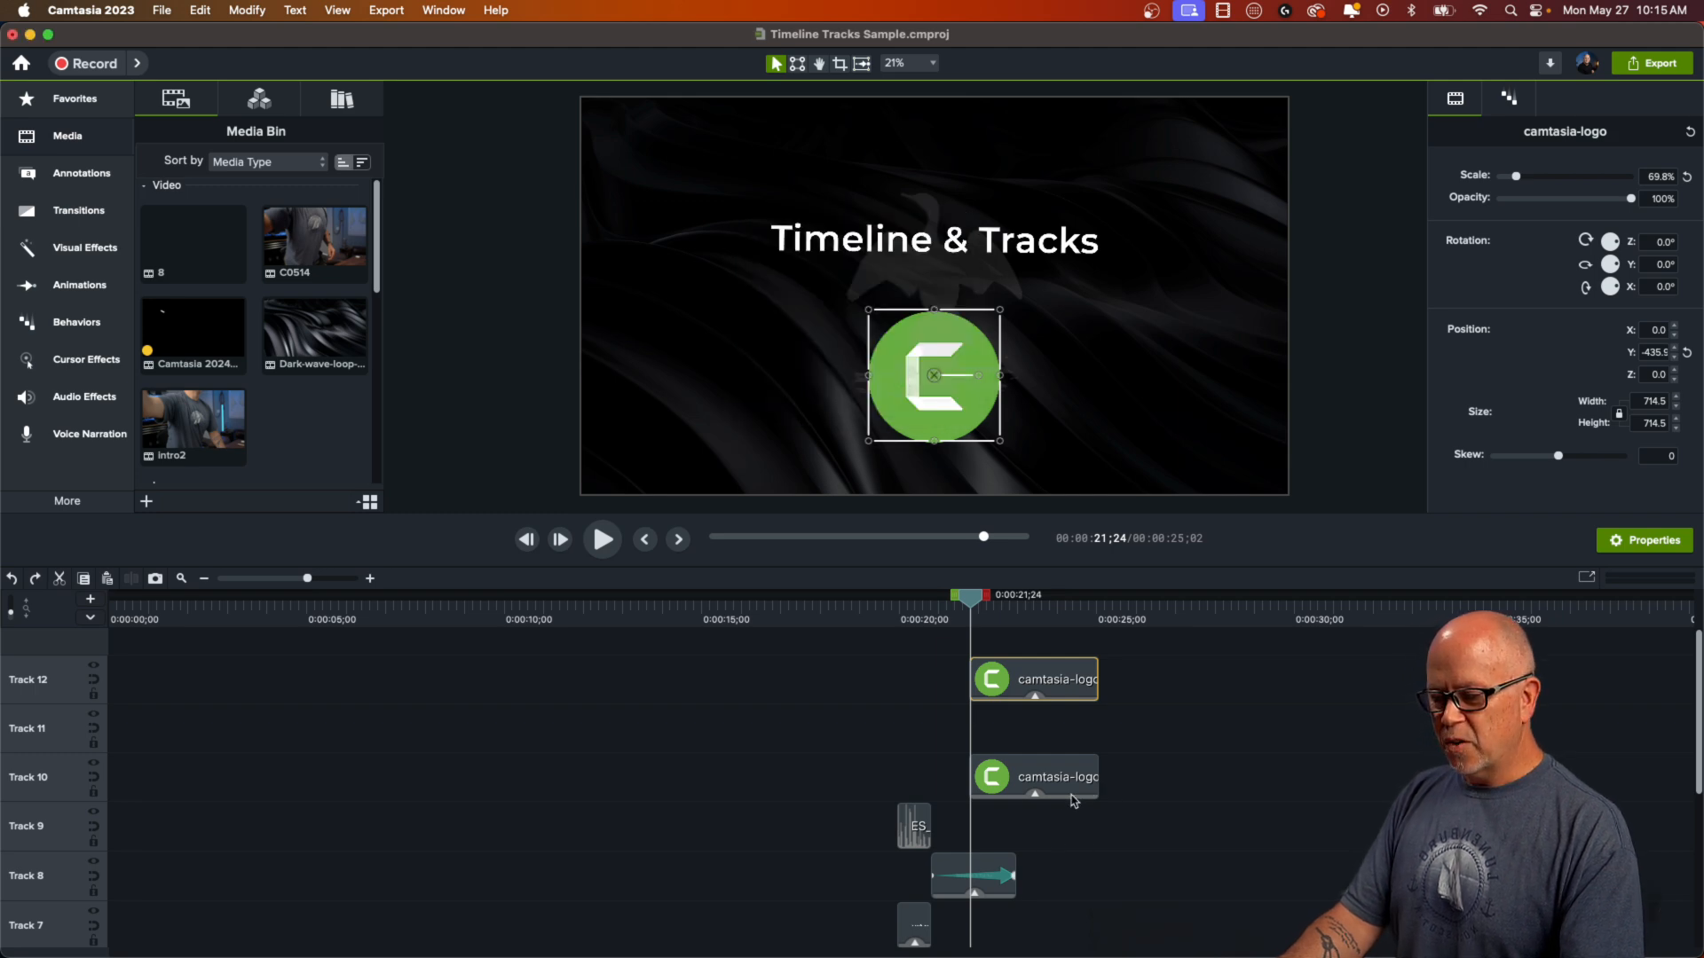
pyautogui.rightClick(67, 720)
pyautogui.moveTo(113, 705)
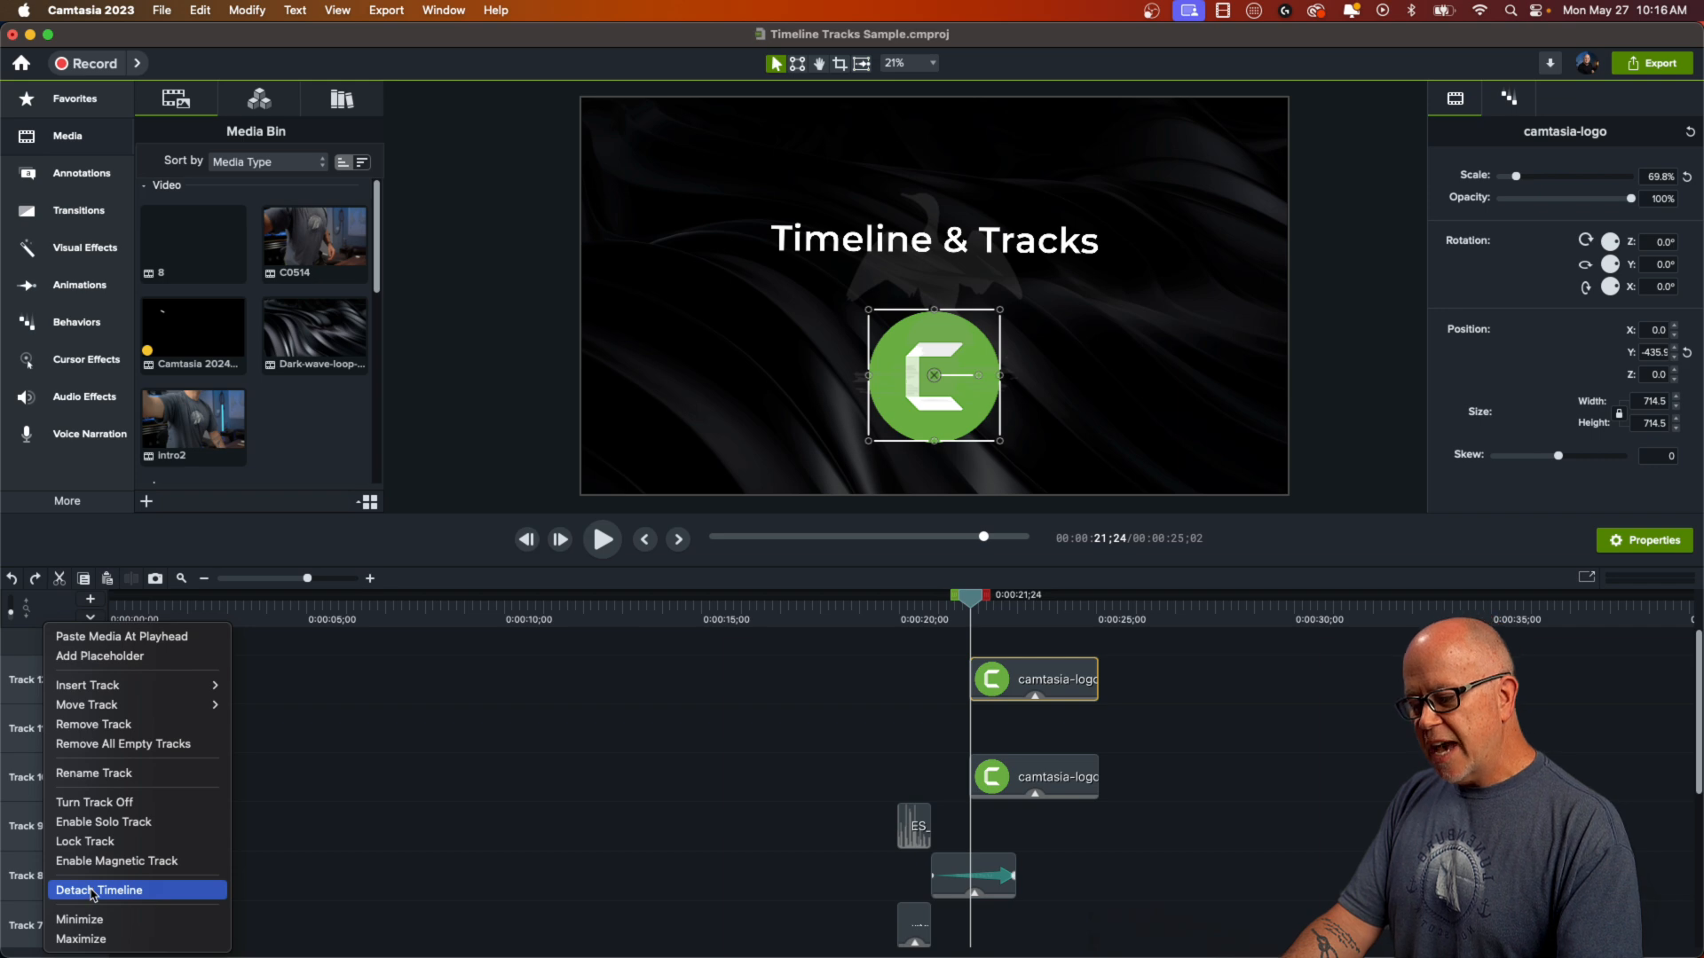
pyautogui.click(372, 864)
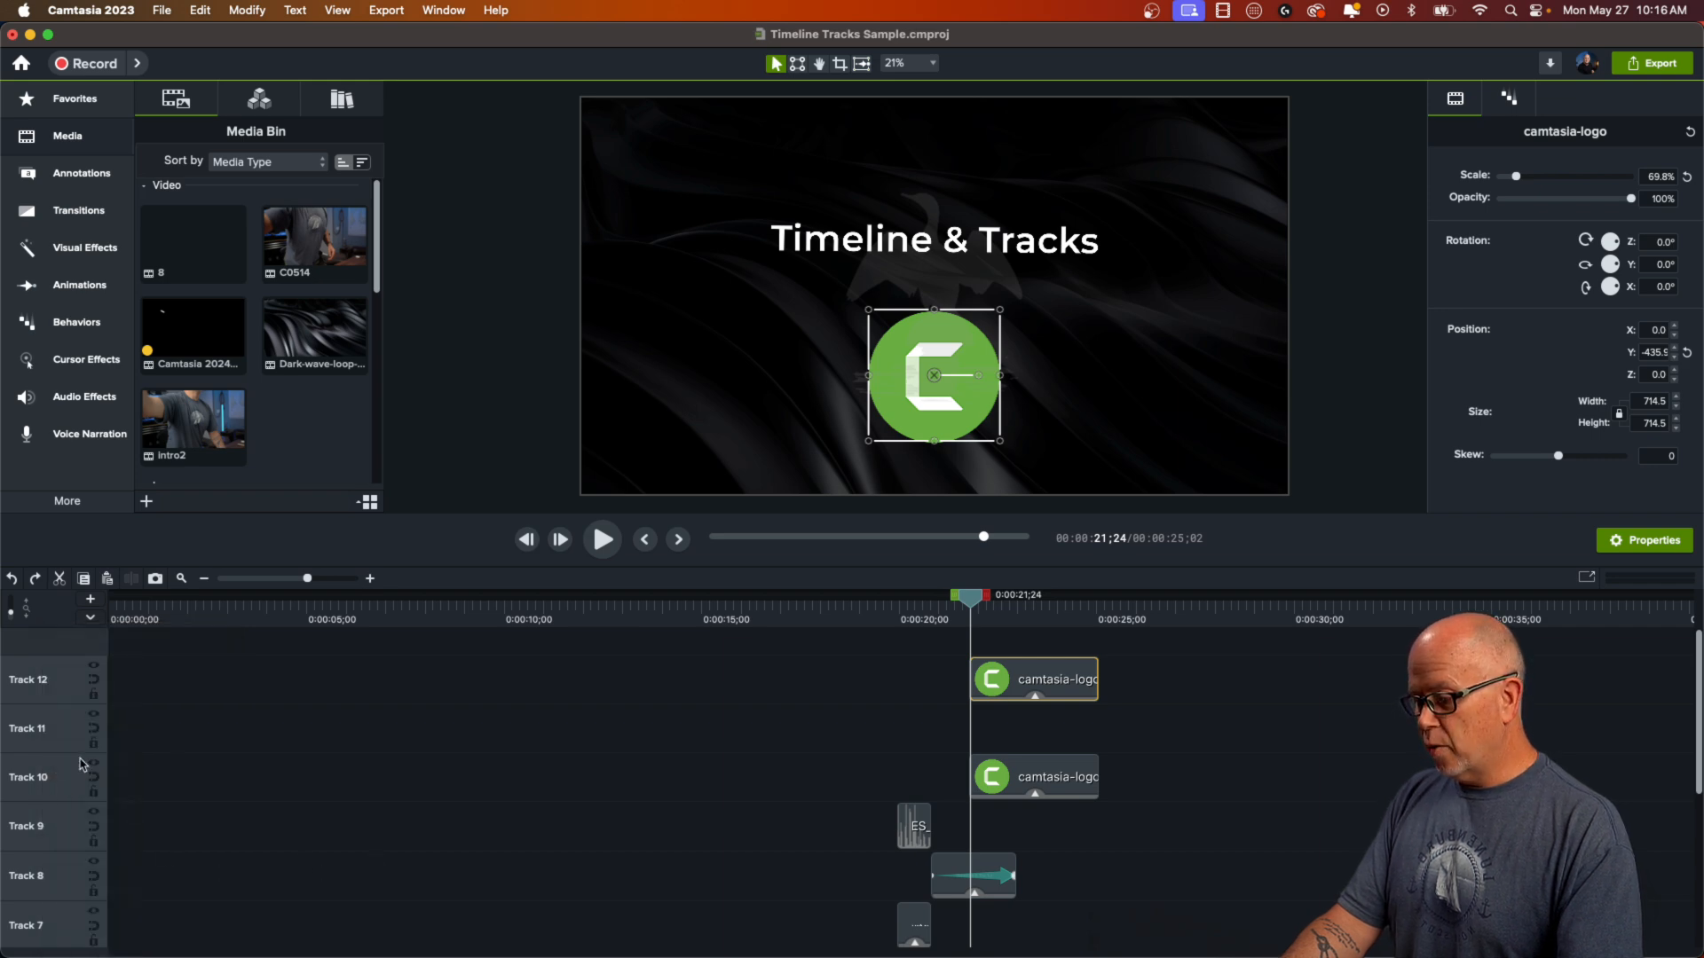
# - Detach the timeline into its own window, place it below the main window, and move the playhead to 0:00:20;13
pyautogui.rightClick(55, 783)
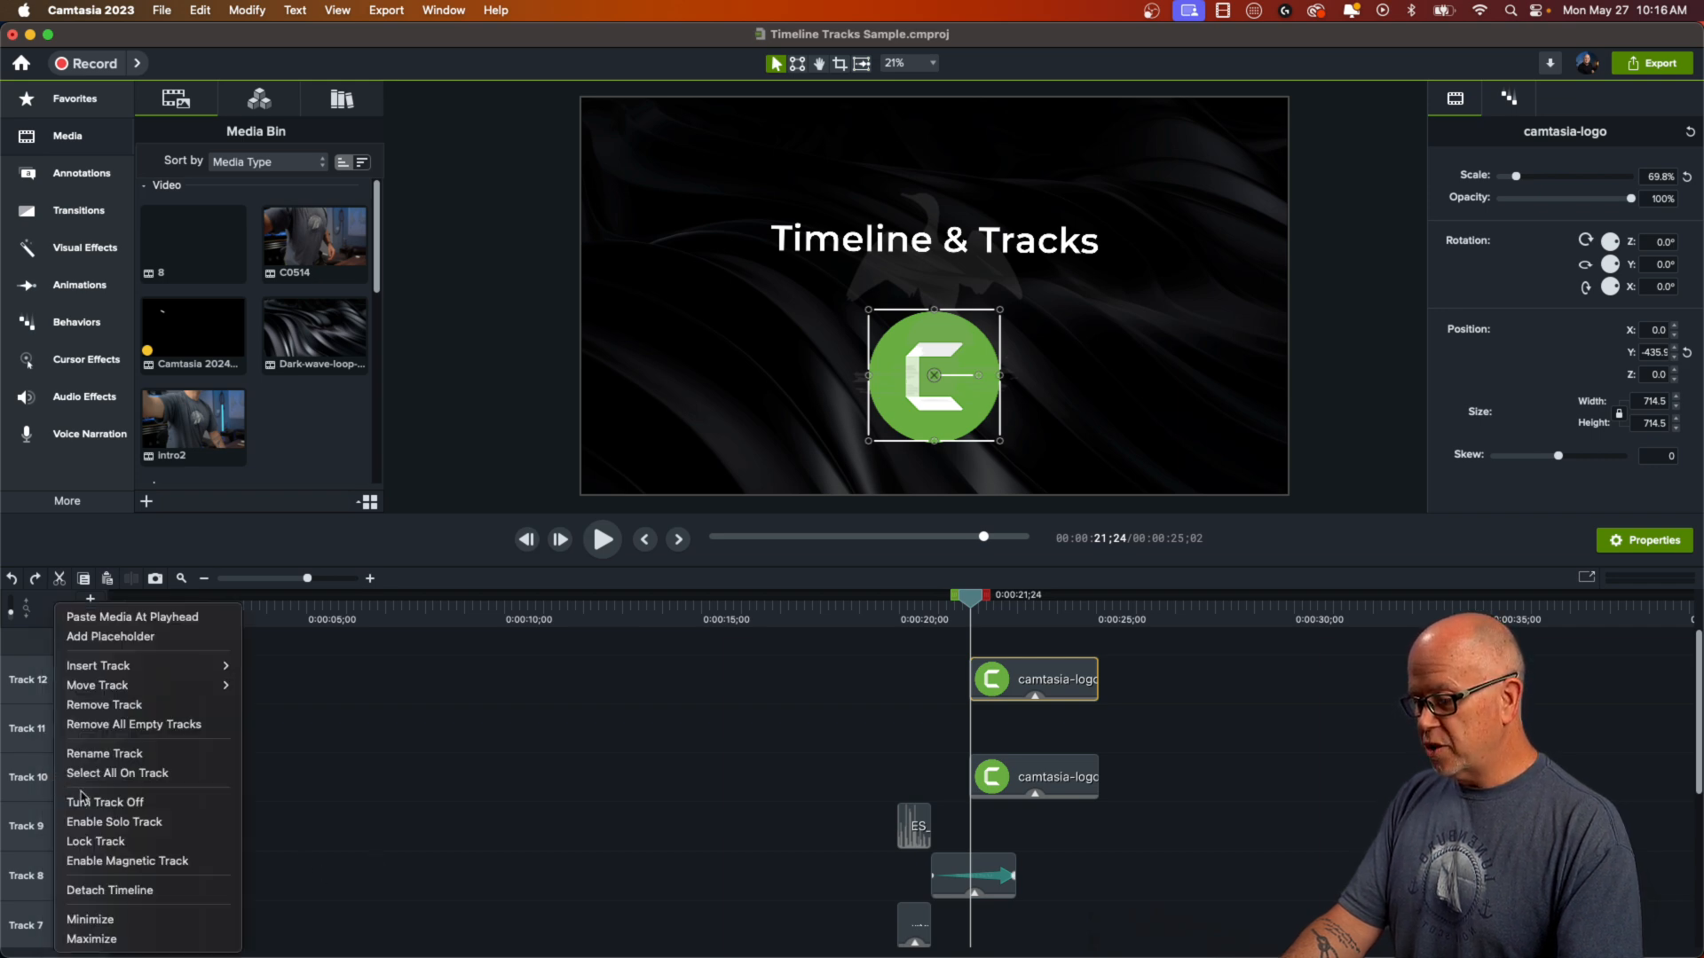
pyautogui.click(123, 891)
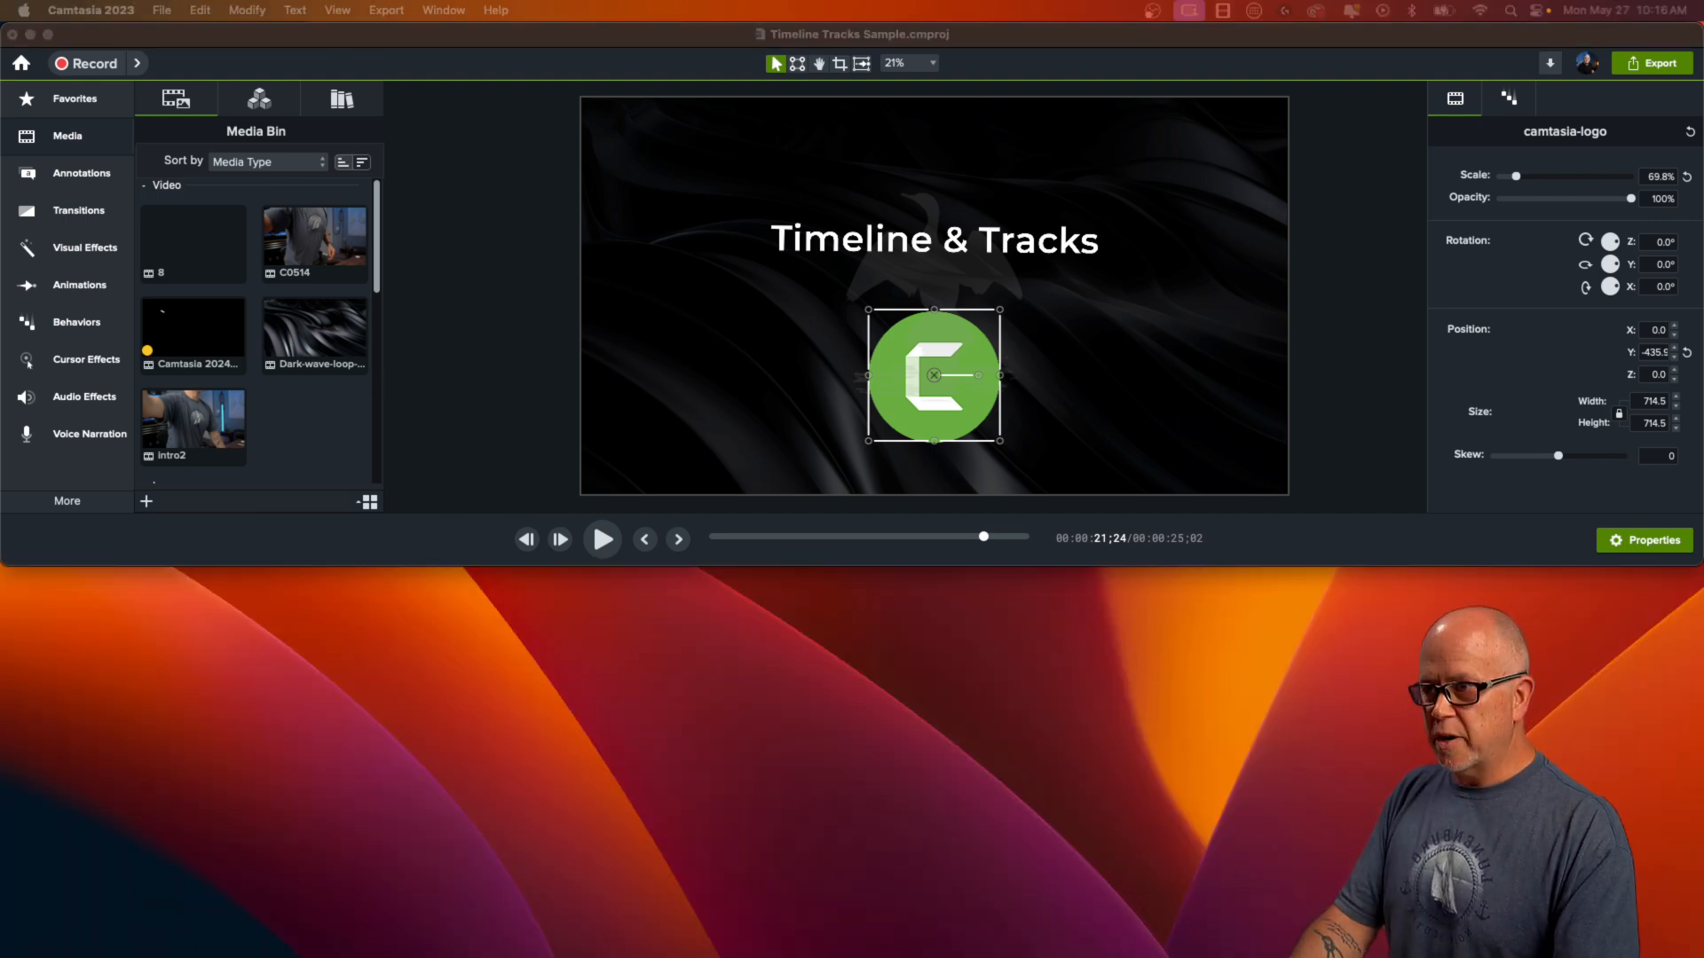
pyautogui.moveTo(741, 36); pyautogui.dragTo(758, 579)
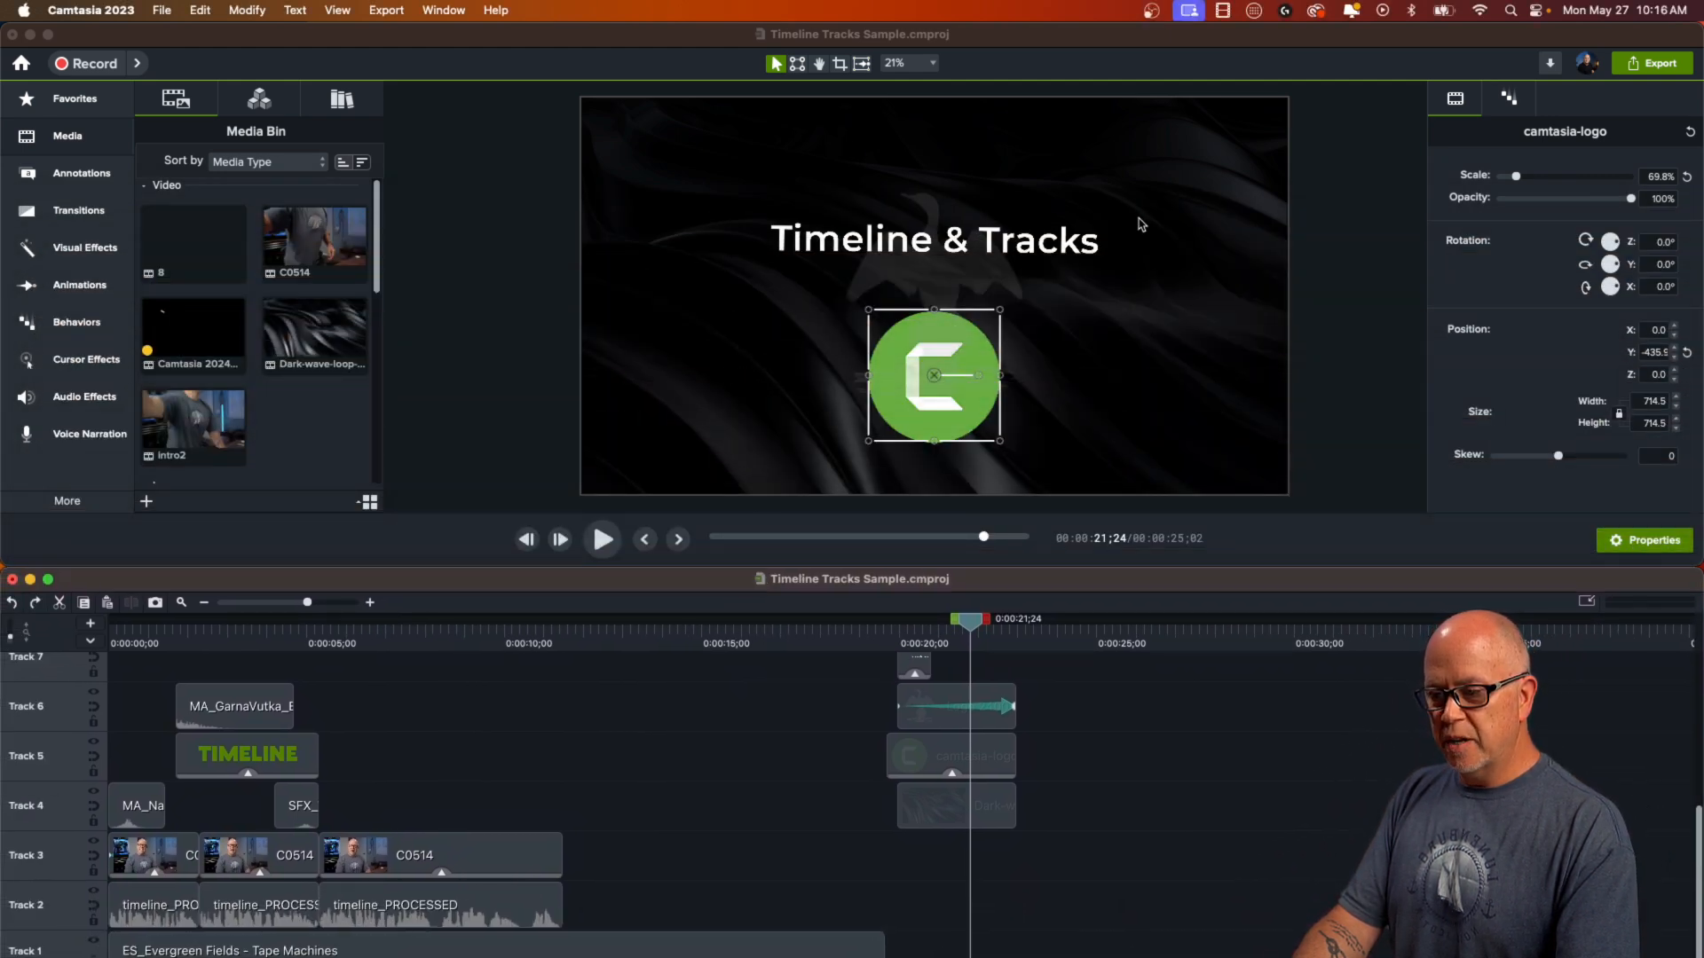
pyautogui.moveTo(636, 584); pyautogui.dragTo(663, 614)
pyautogui.moveTo(1012, 663); pyautogui.dragTo(943, 765)
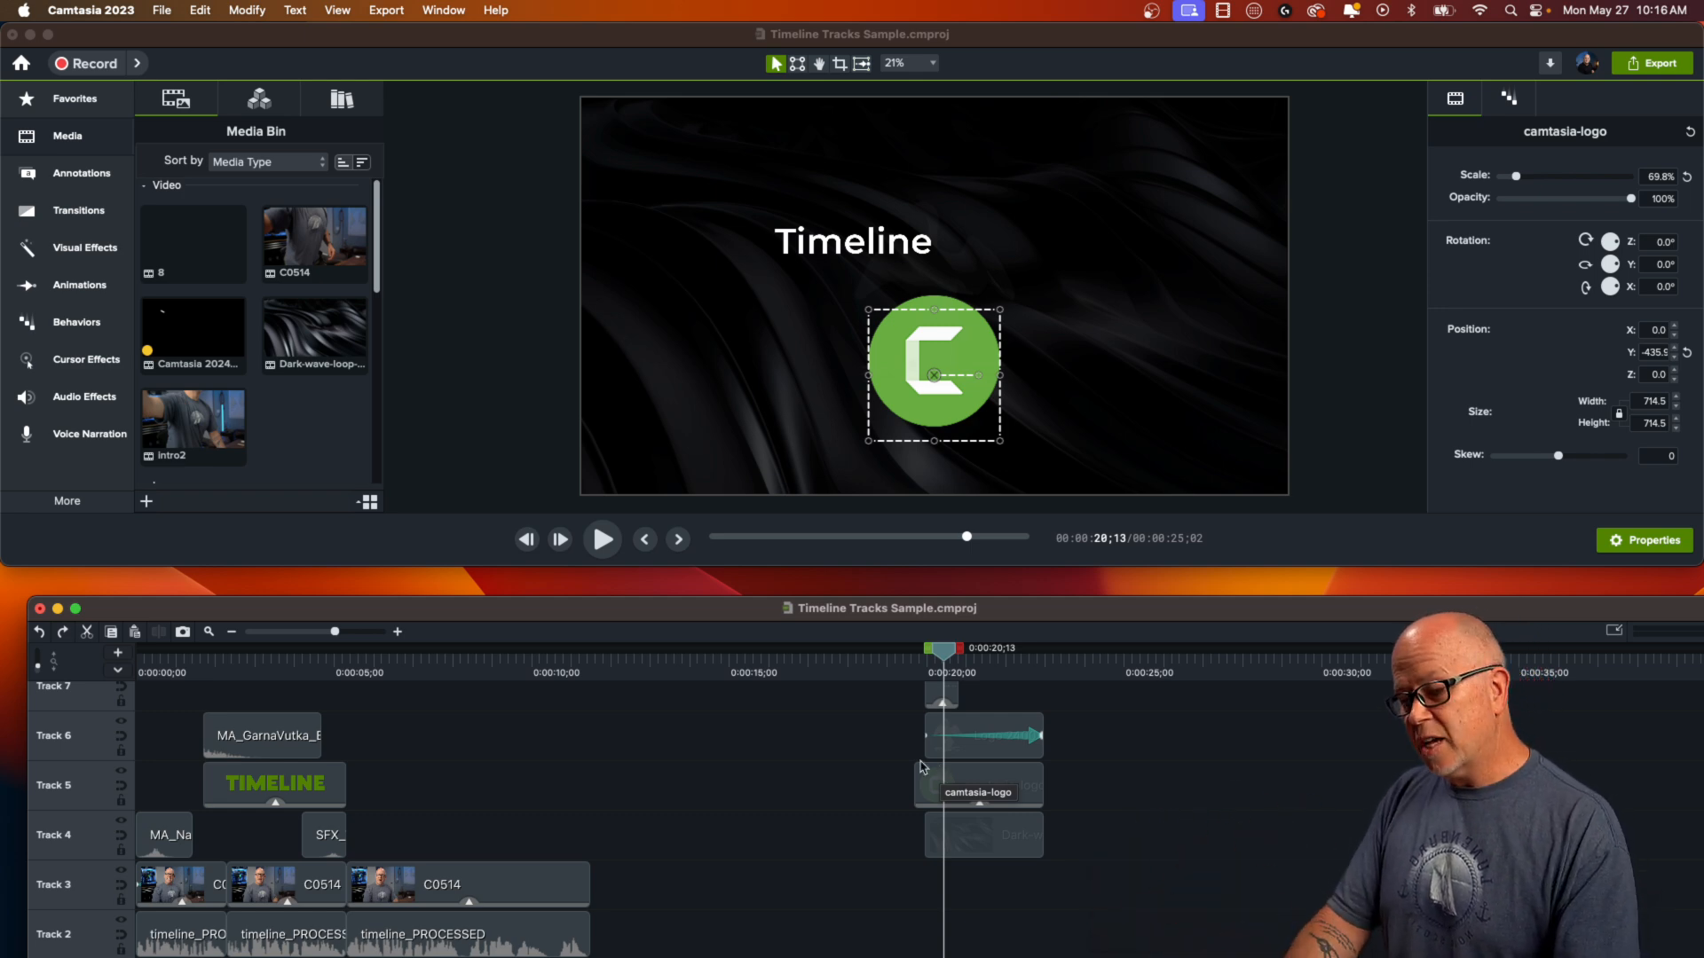
# - Attach the floating timeline back to the main window
pyautogui.rightClick(72, 744)
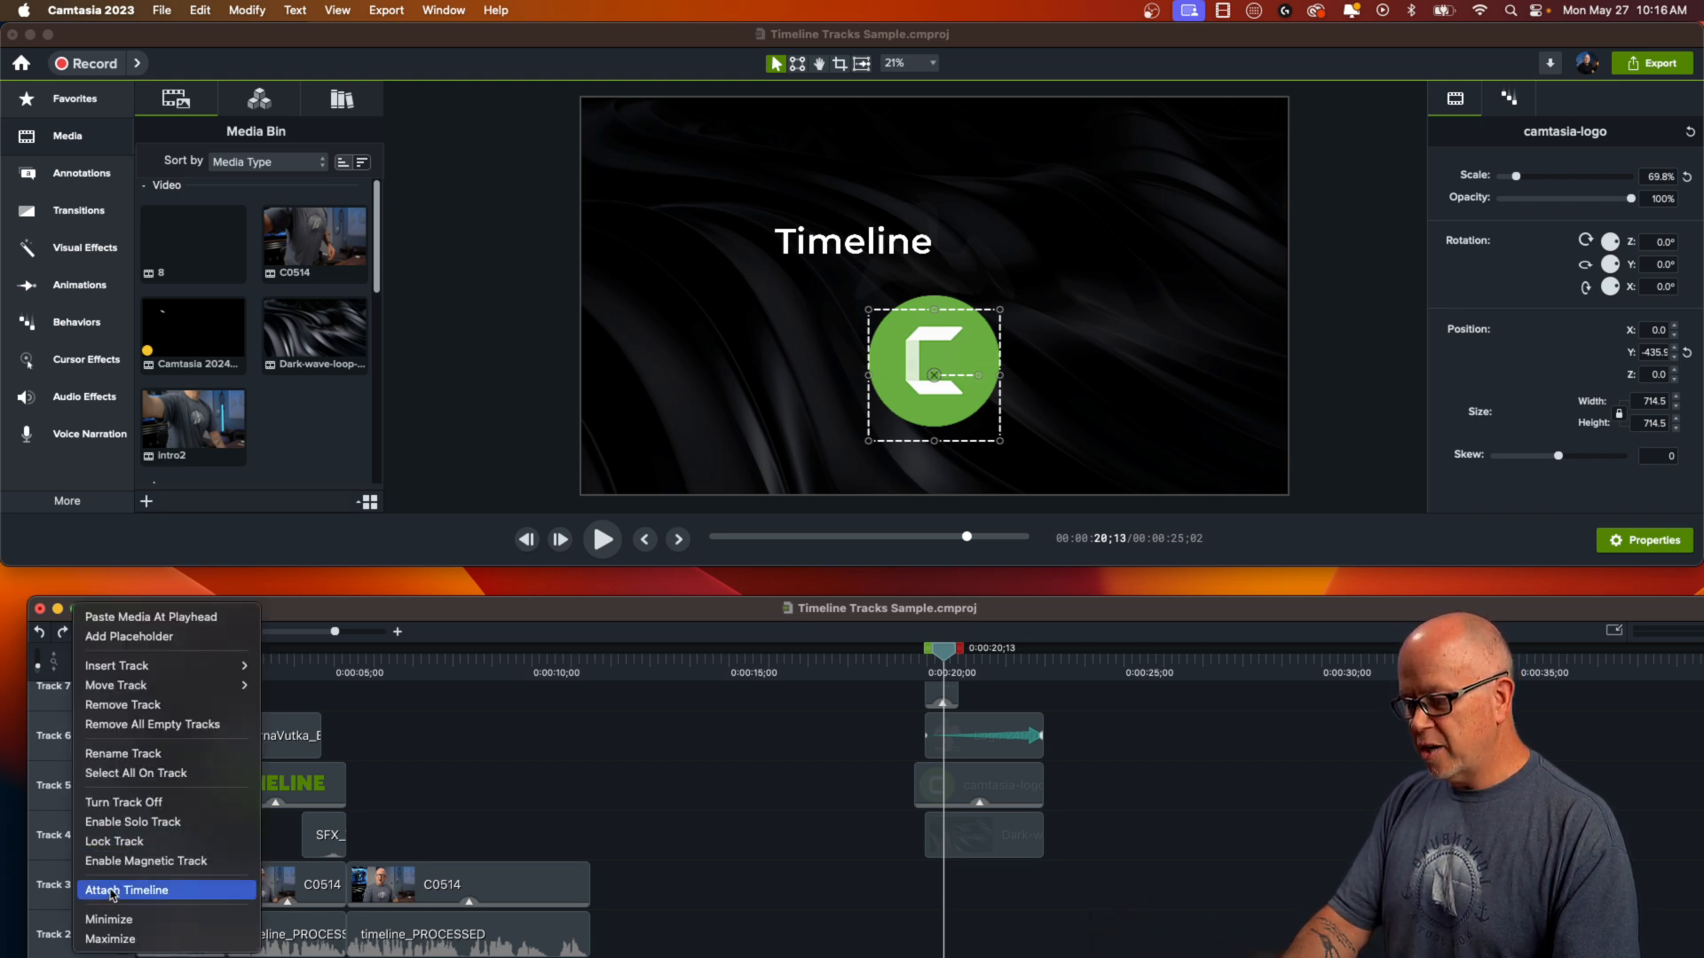
pyautogui.click(581, 618)
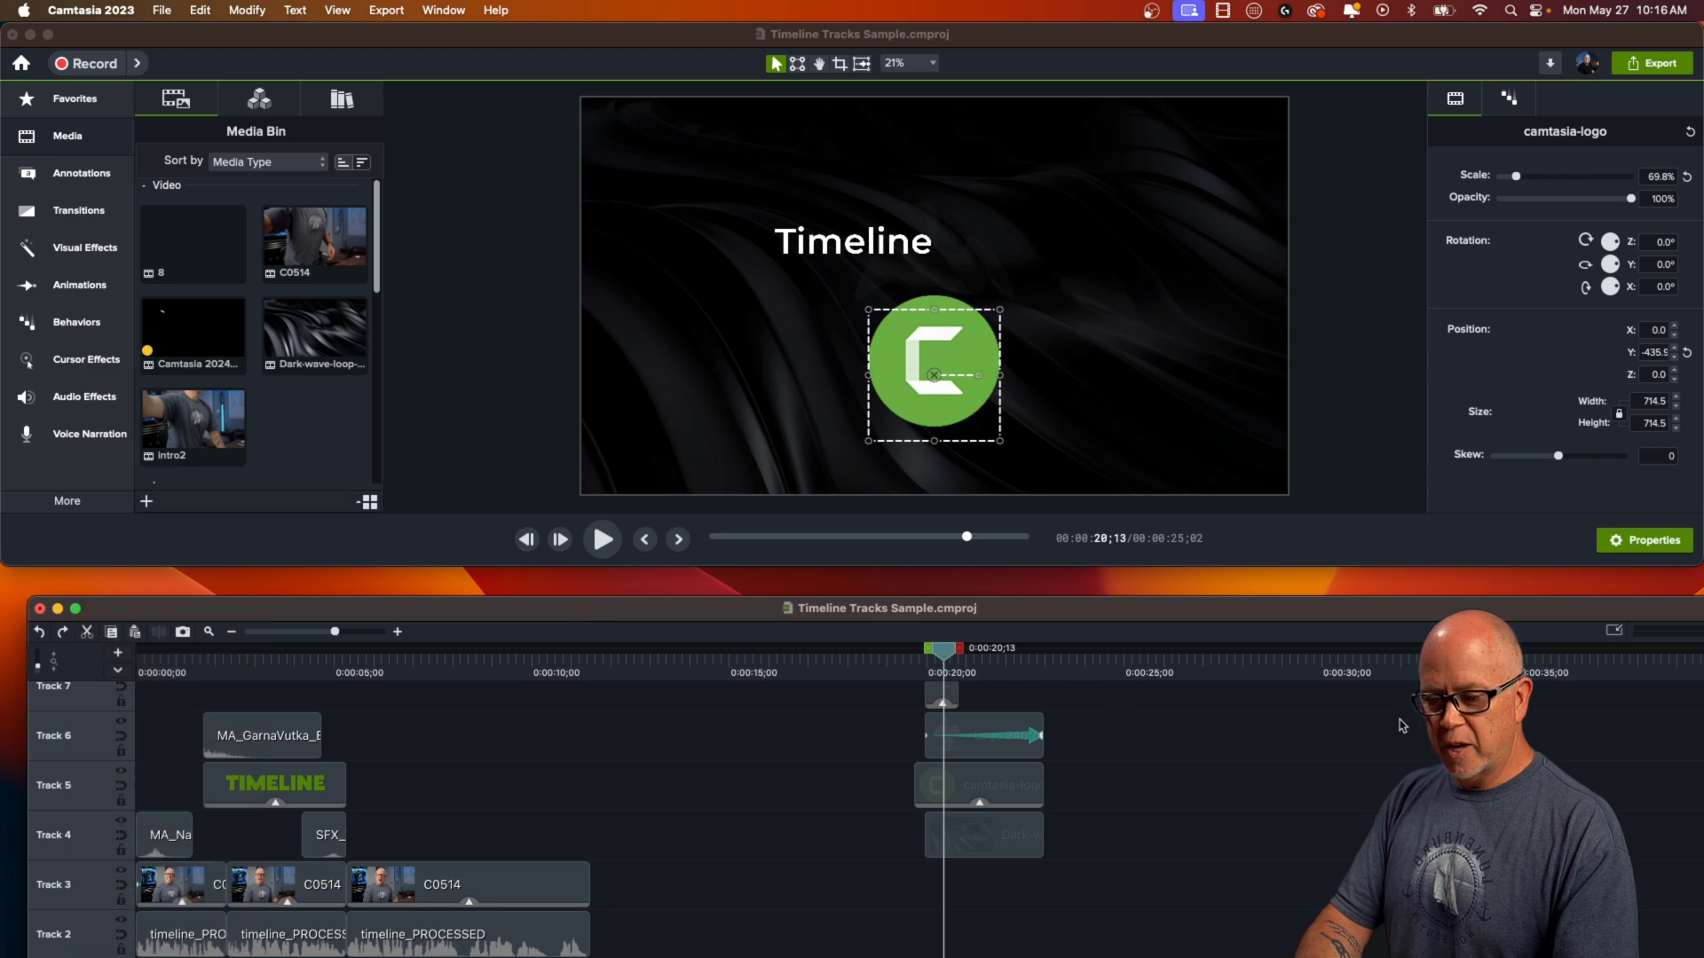
pyautogui.click(1614, 633)
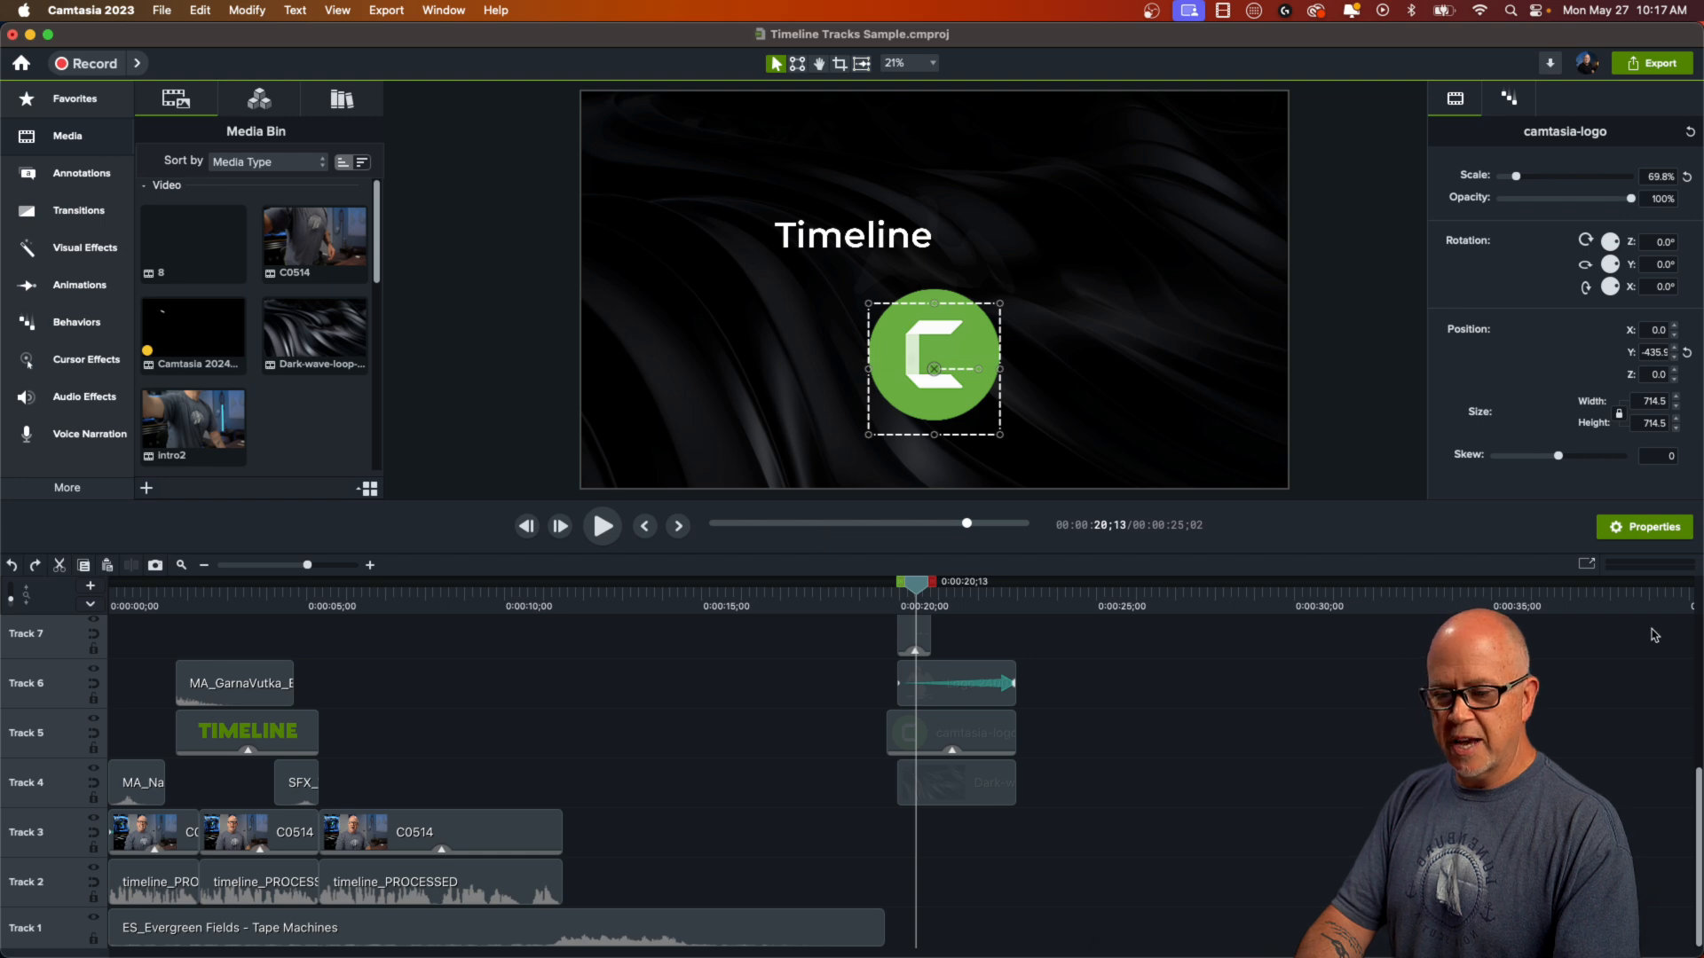
# - Detach the timeline again, place its window below the preview, reattach it to the main window, and clear the clip selection
pyautogui.click(1586, 566)
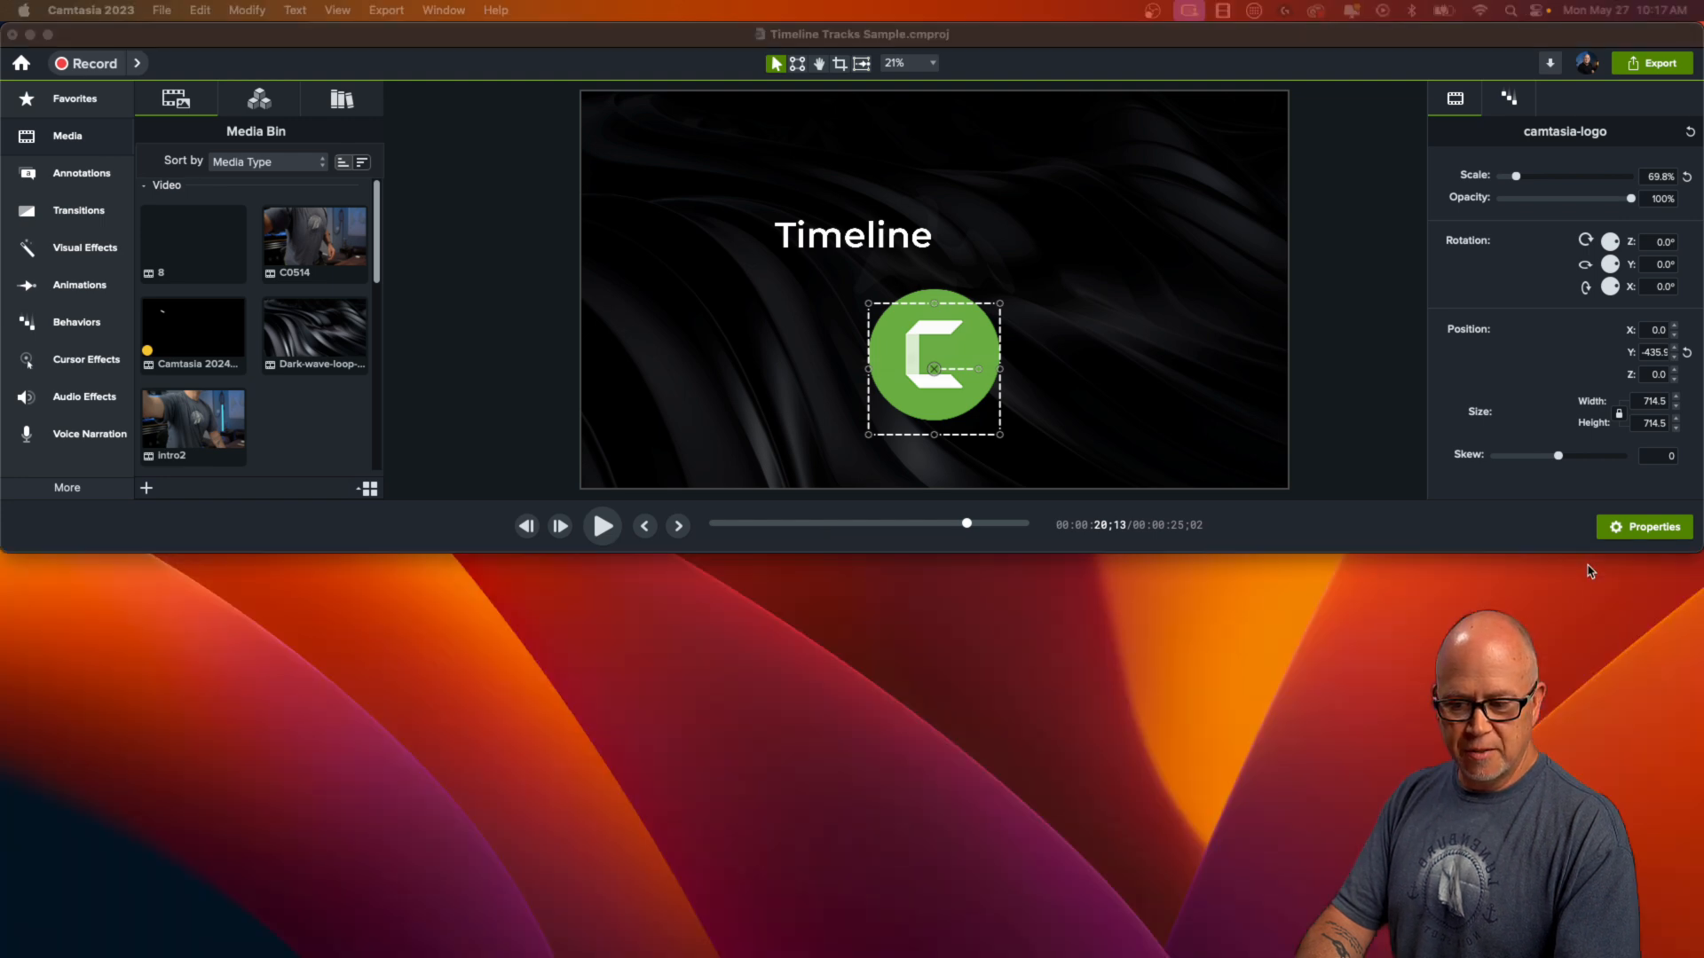
pyautogui.moveTo(1252, 35); pyautogui.dragTo(1186, 533)
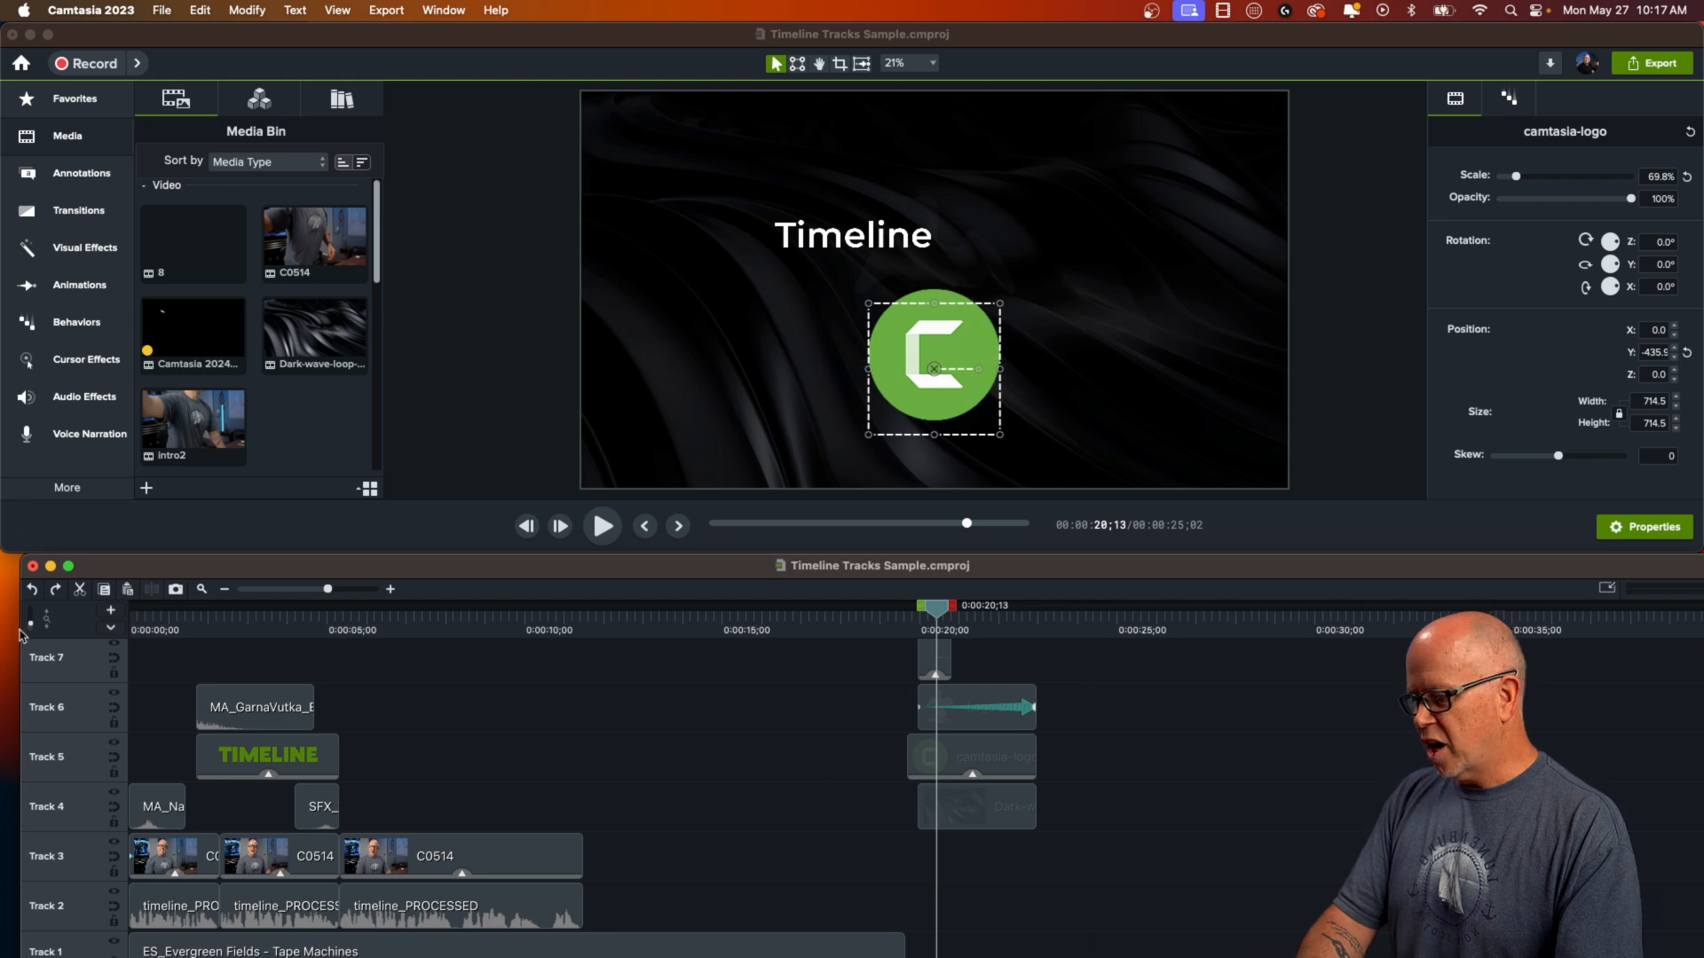
pyautogui.rightClick(55, 713)
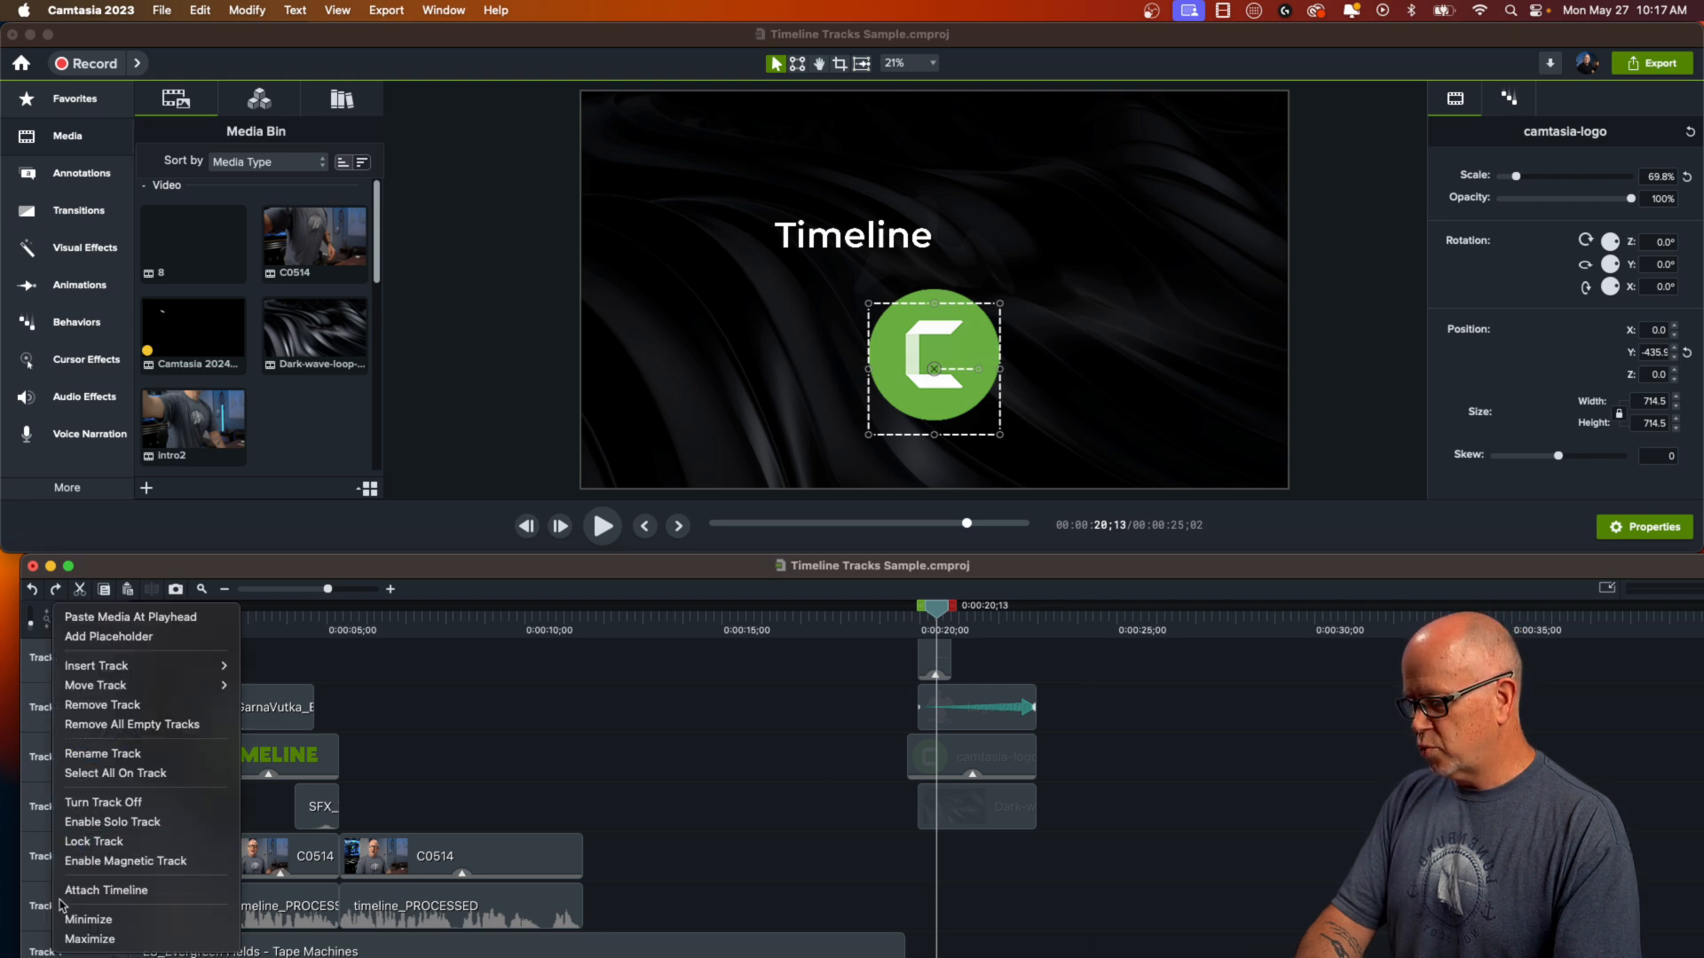
pyautogui.click(106, 890)
pyautogui.click(497, 701)
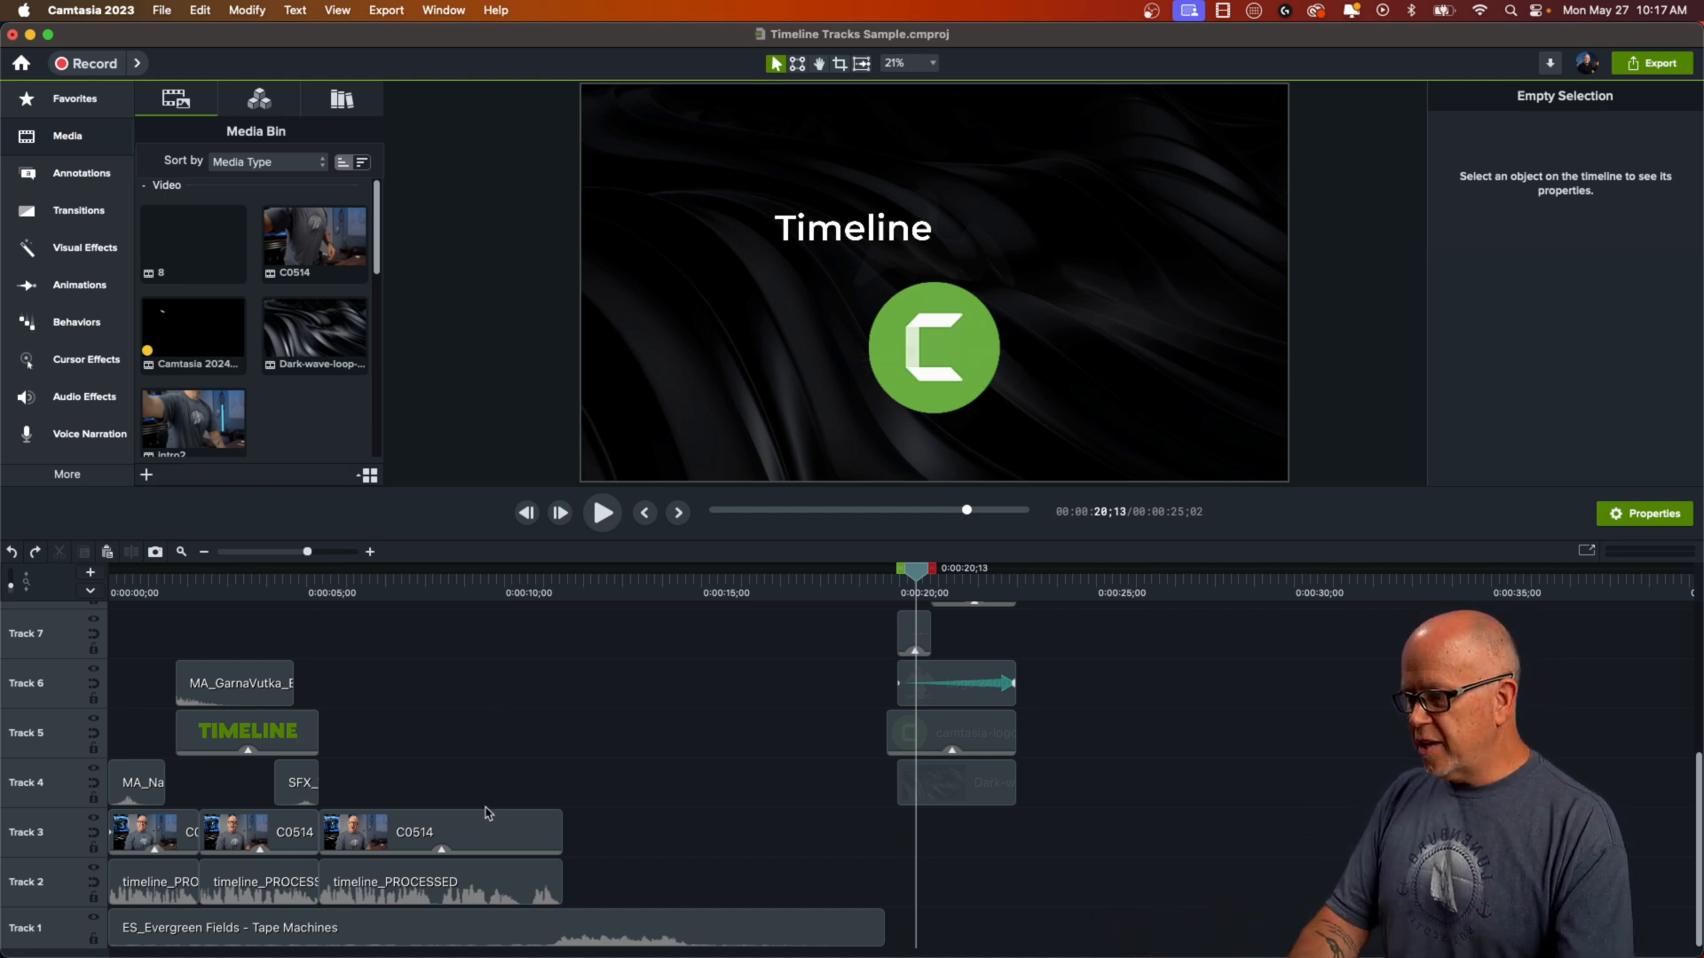
# - Open the Shortcuts settings and review the shortcut categories from Timeline Editing up to Marker and Quiz Options
pyautogui.click(98, 11)
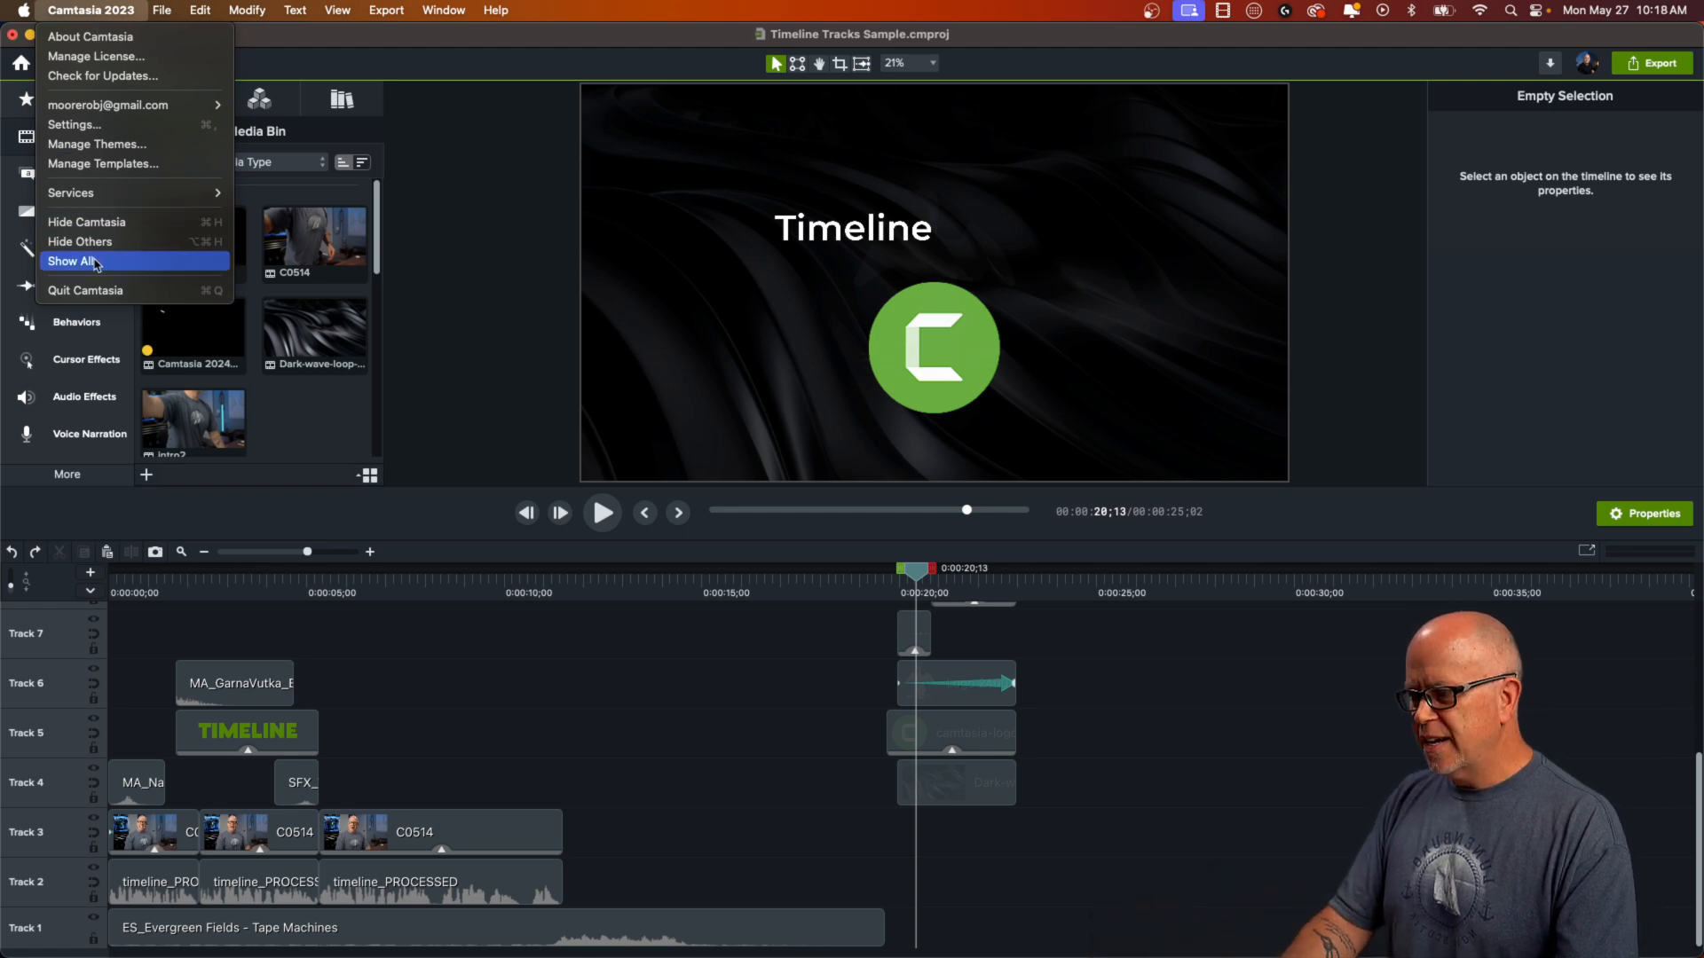
pyautogui.click(80, 125)
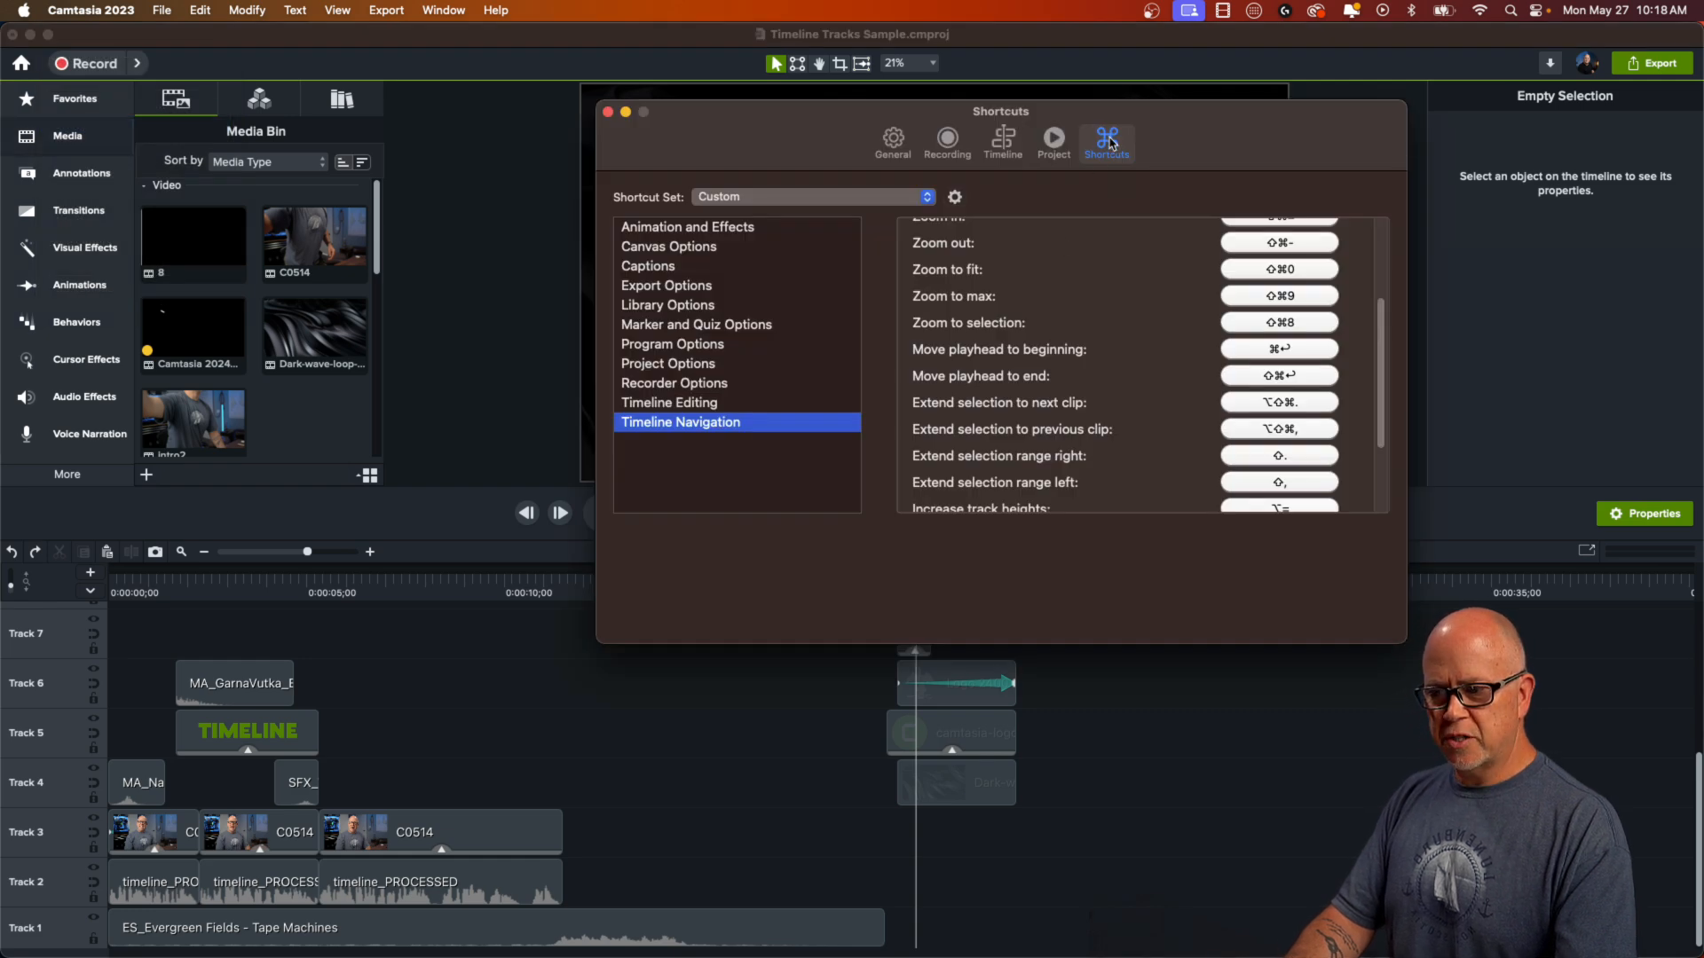
pyautogui.click(668, 402)
pyautogui.click(670, 383)
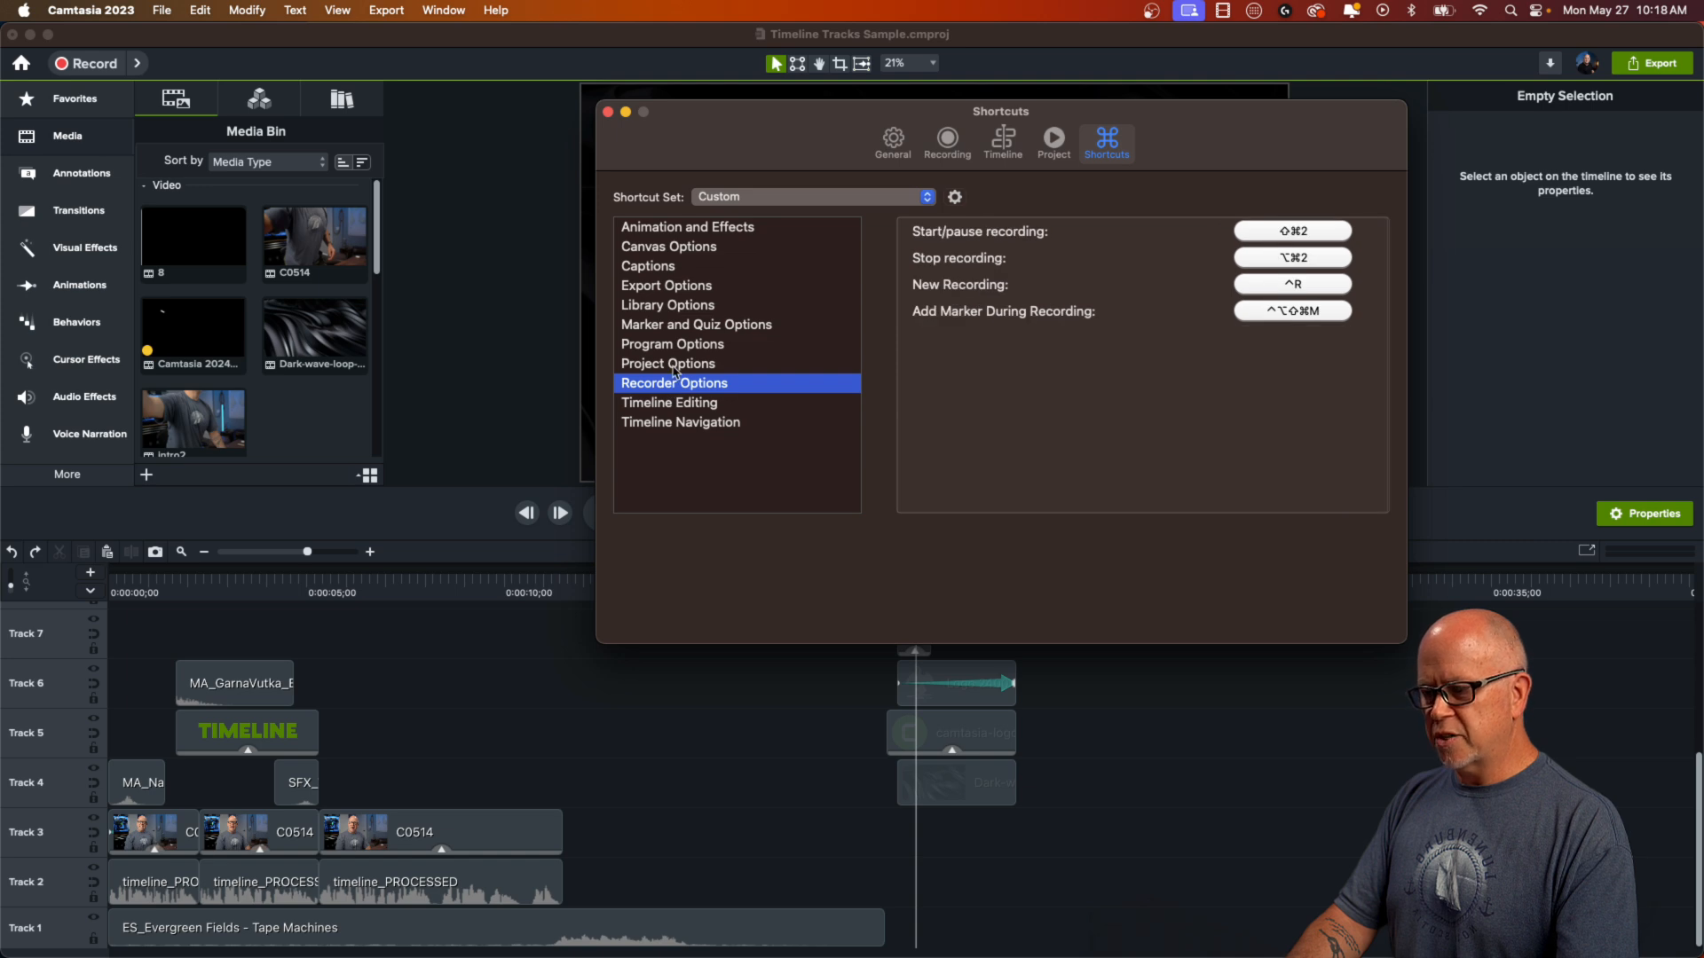
pyautogui.click(673, 363)
pyautogui.click(673, 346)
pyautogui.click(668, 330)
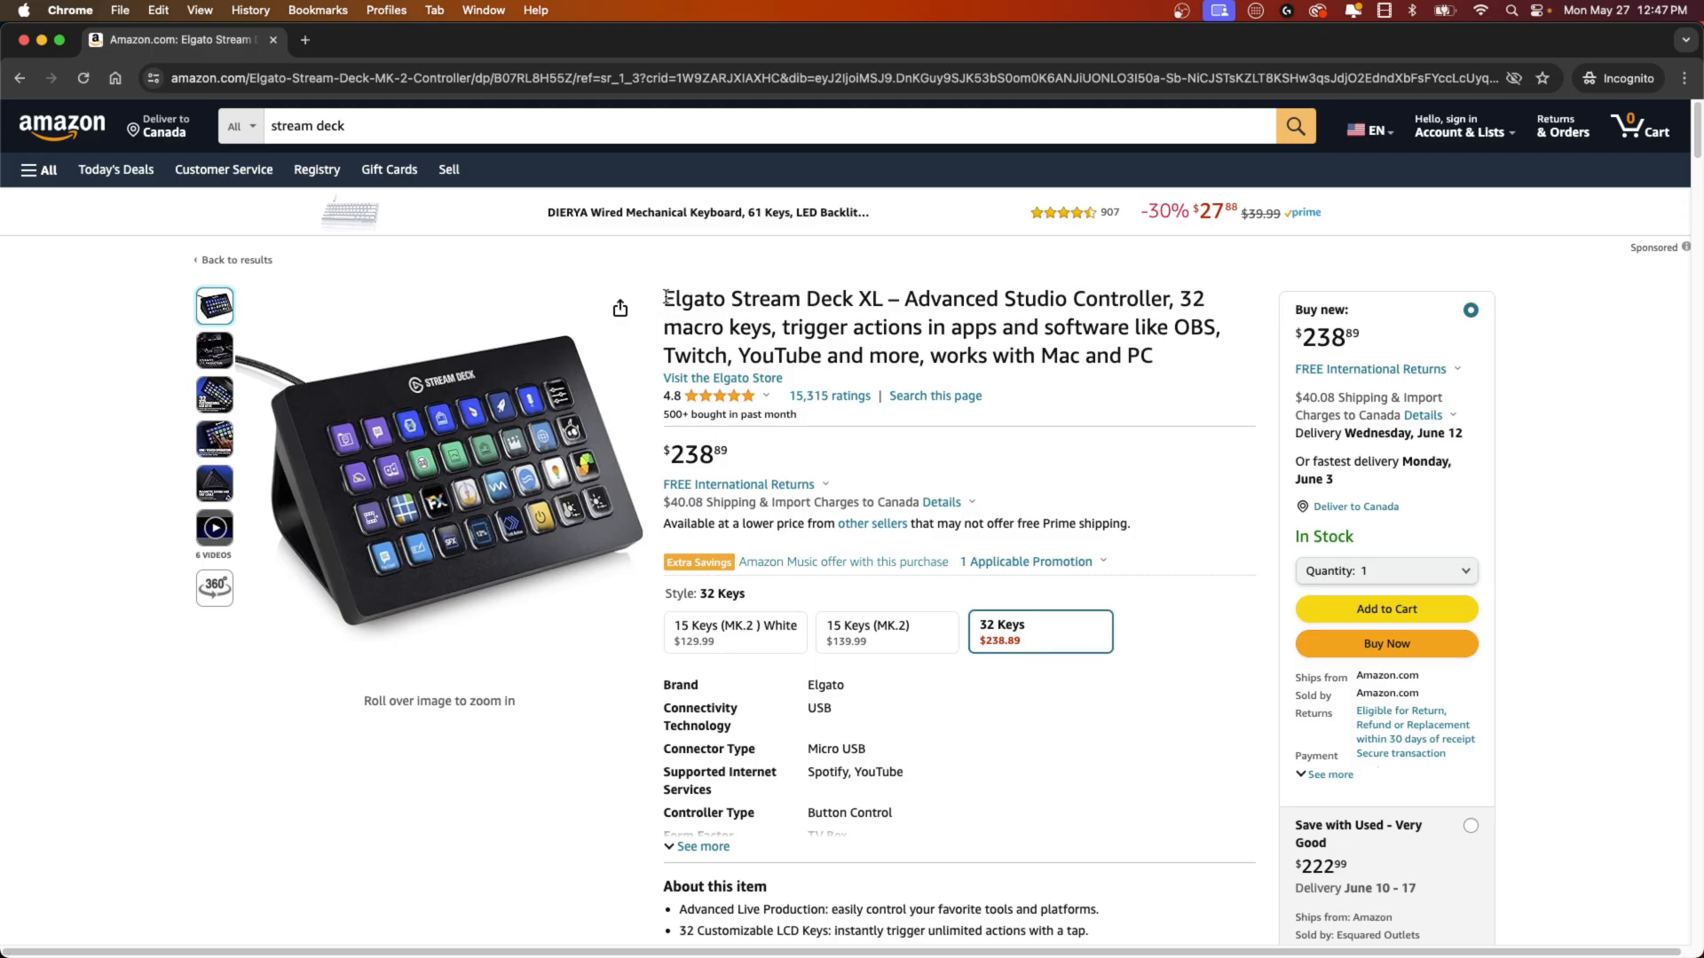
# - Switch to Chrome and look over the Elgato Stream Deck XL product page on Amazon, including its product images and description
pyautogui.moveTo(664, 299); pyautogui.dragTo(936, 305)
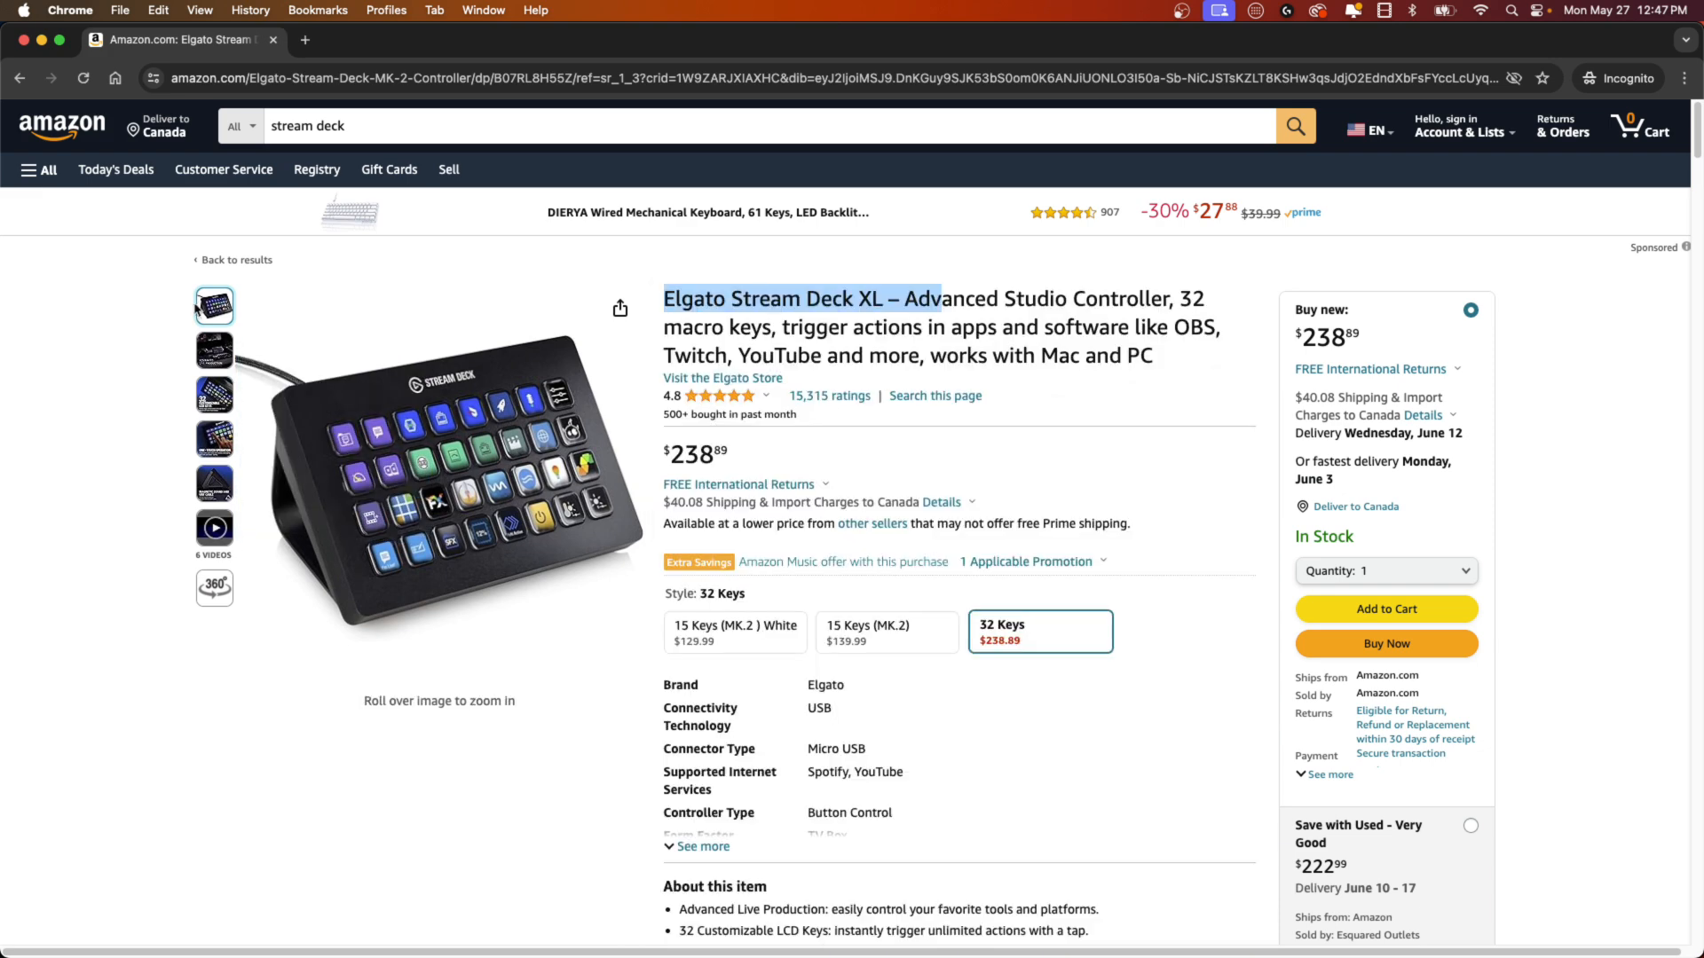
pyautogui.moveTo(210, 354)
pyautogui.moveTo(211, 392)
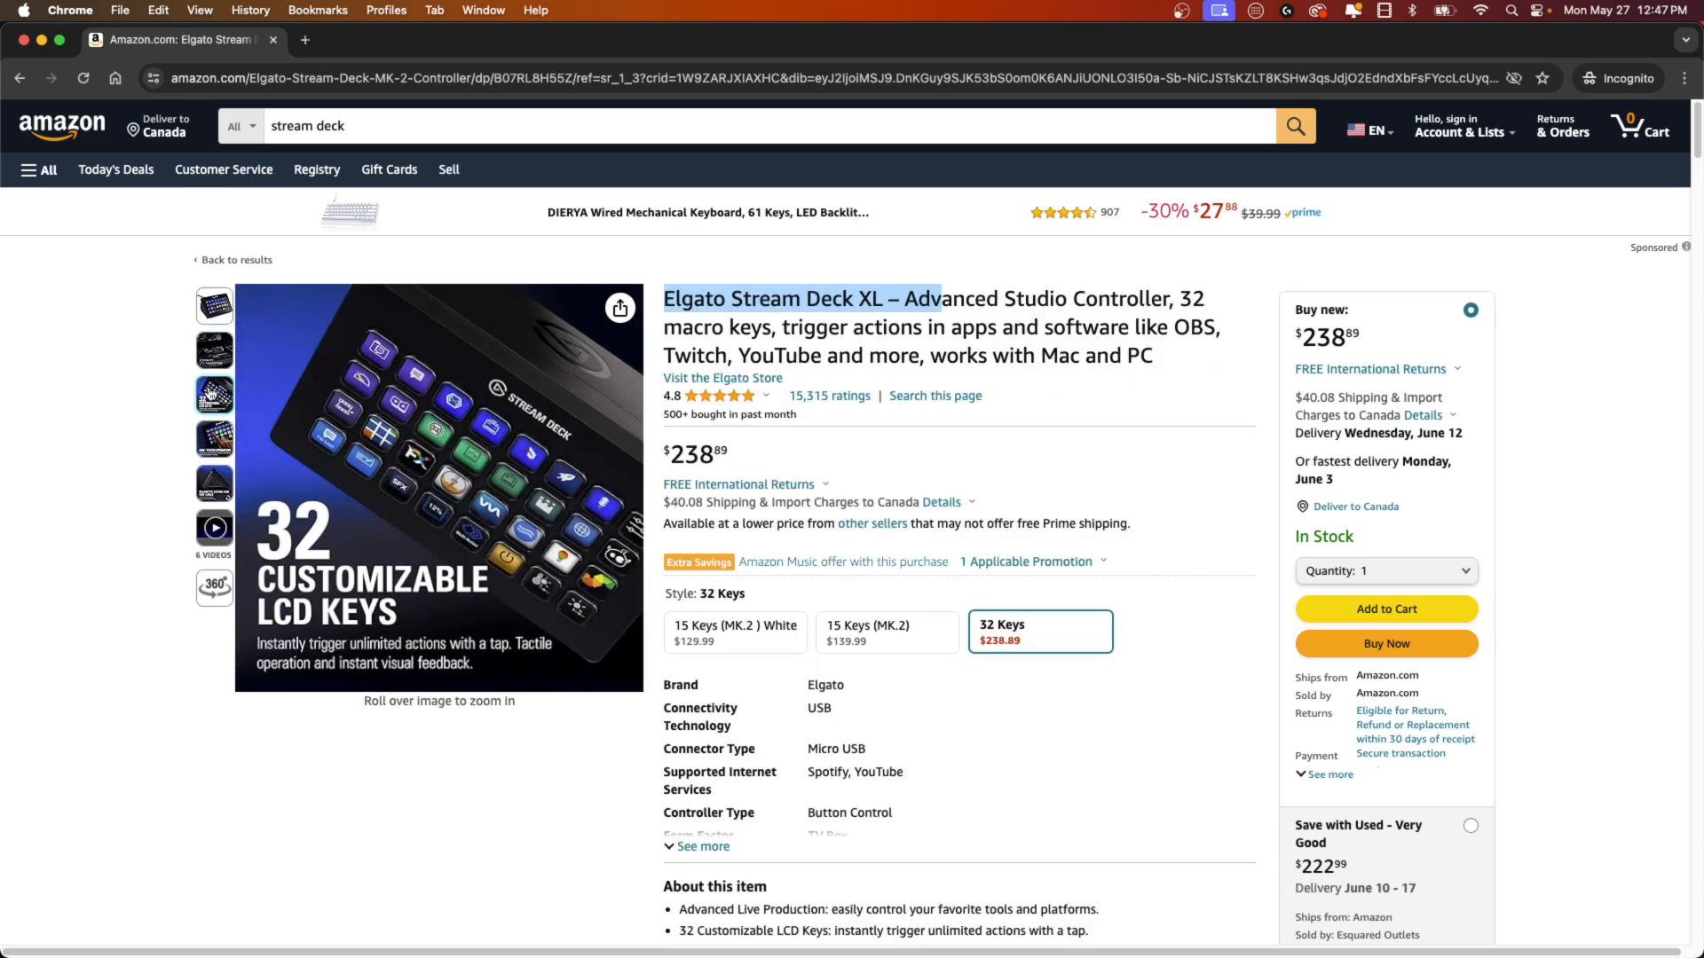
pyautogui.moveTo(211, 440)
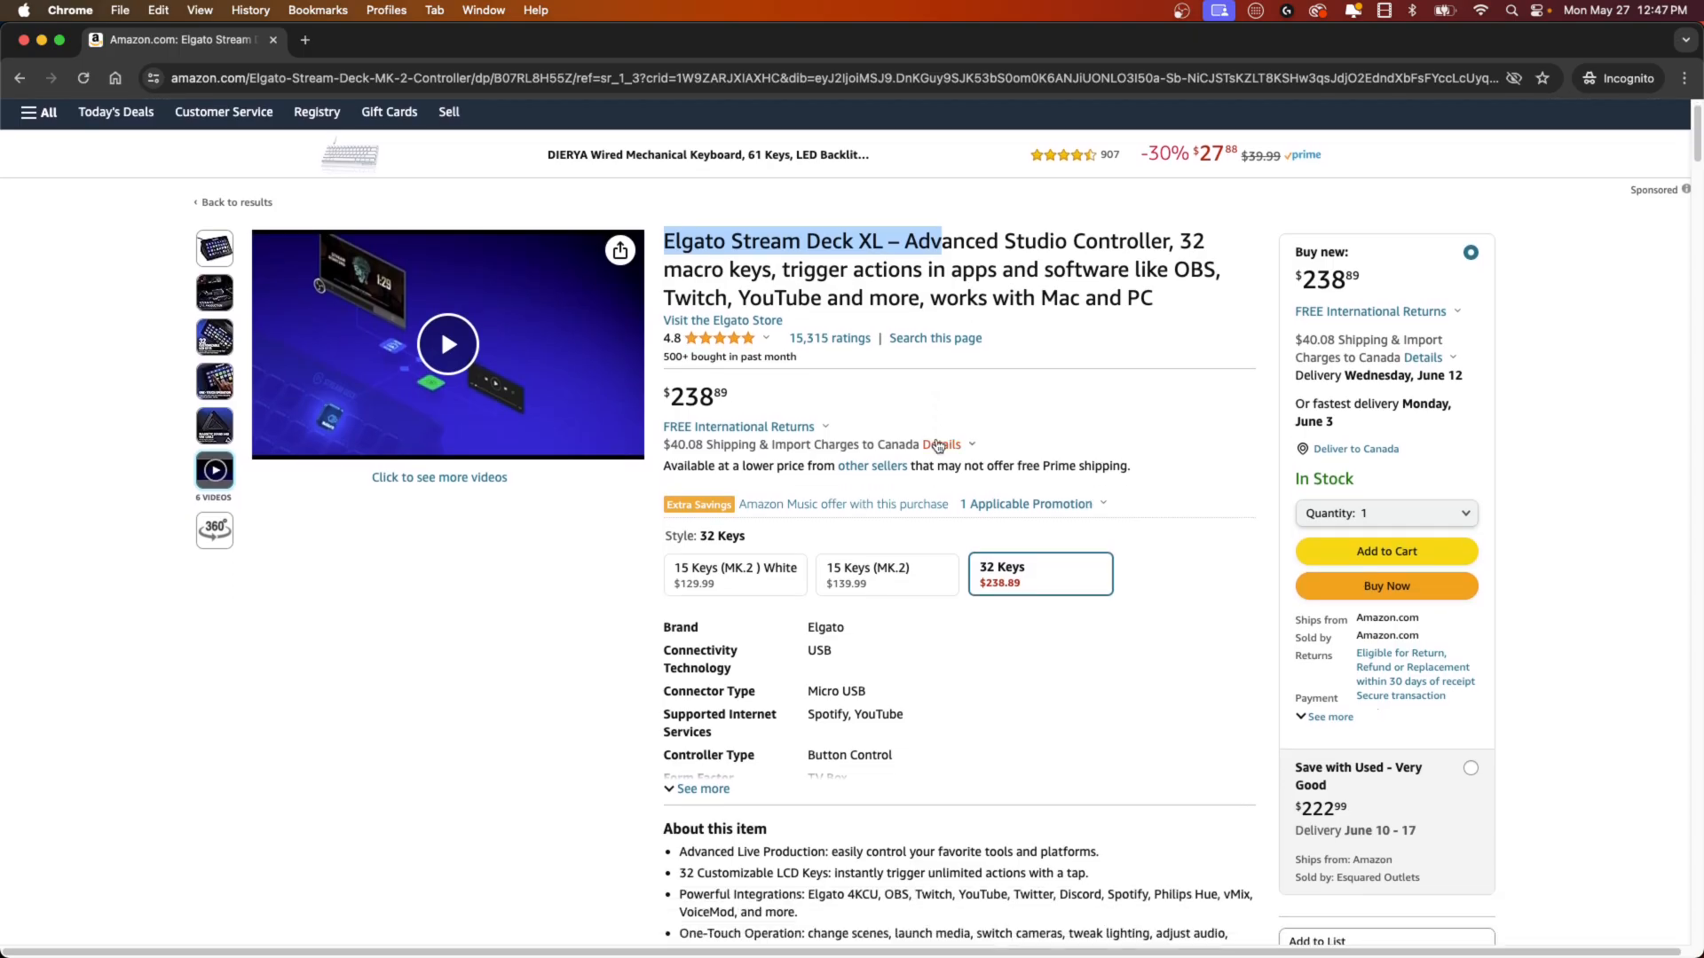
pyautogui.scroll(-3, 939, 445)
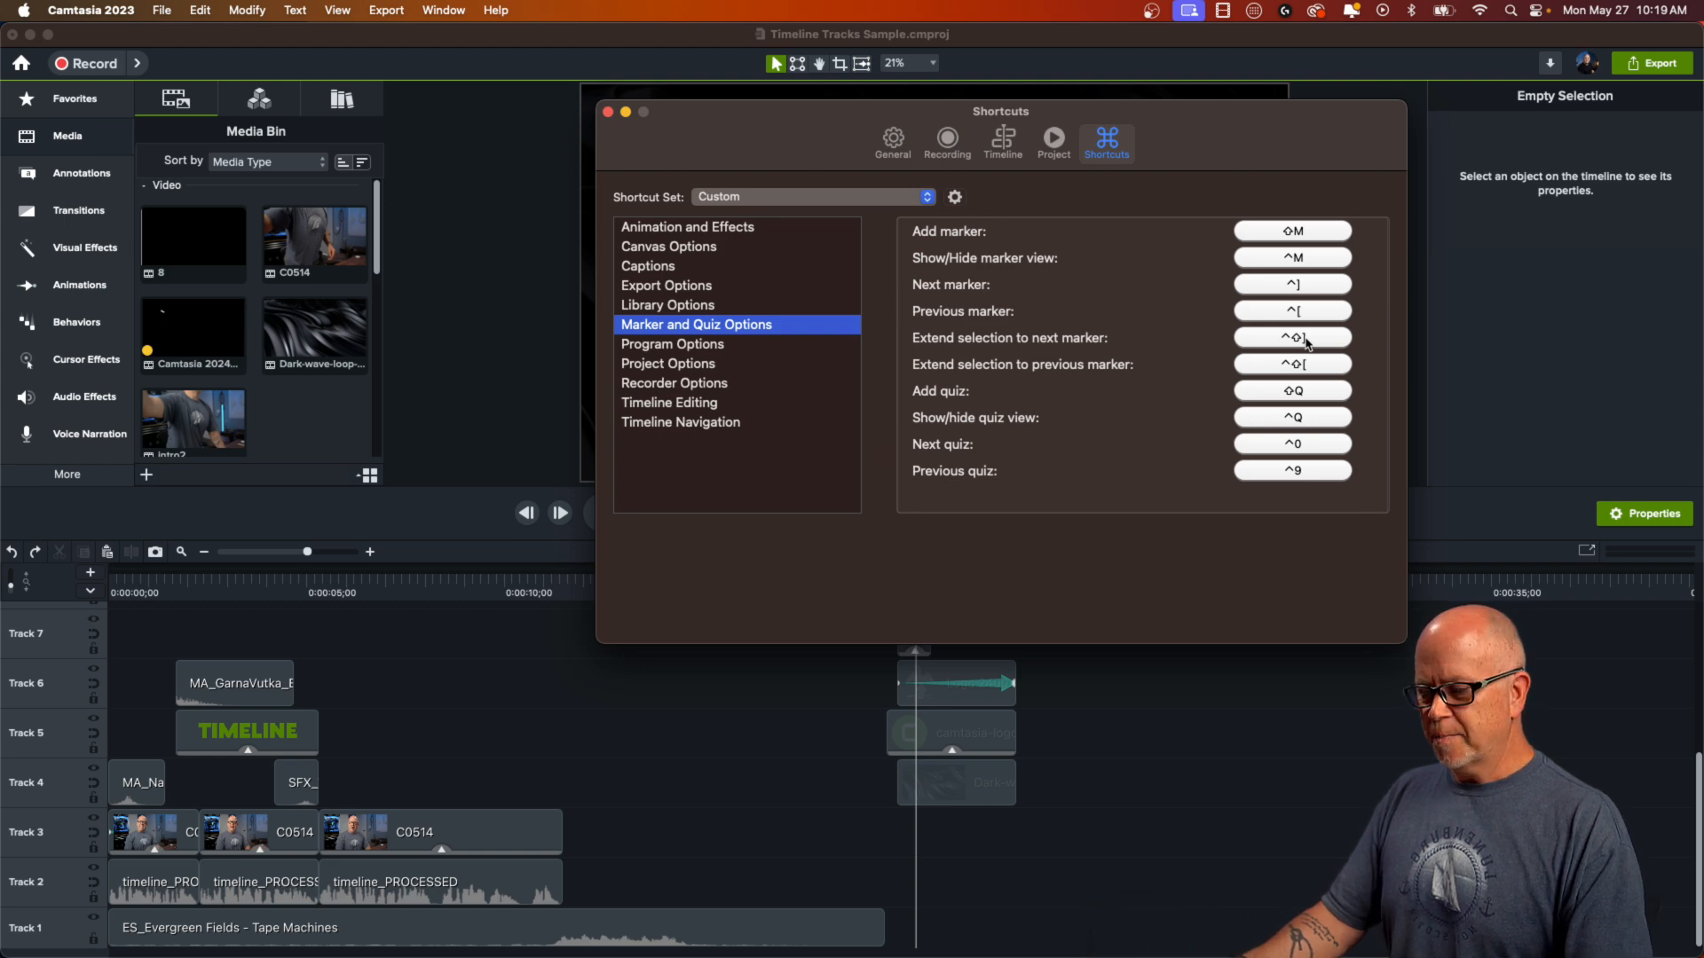
# - Switch back to Camtasia and close the Shortcuts settings
pyautogui.press('super+w')
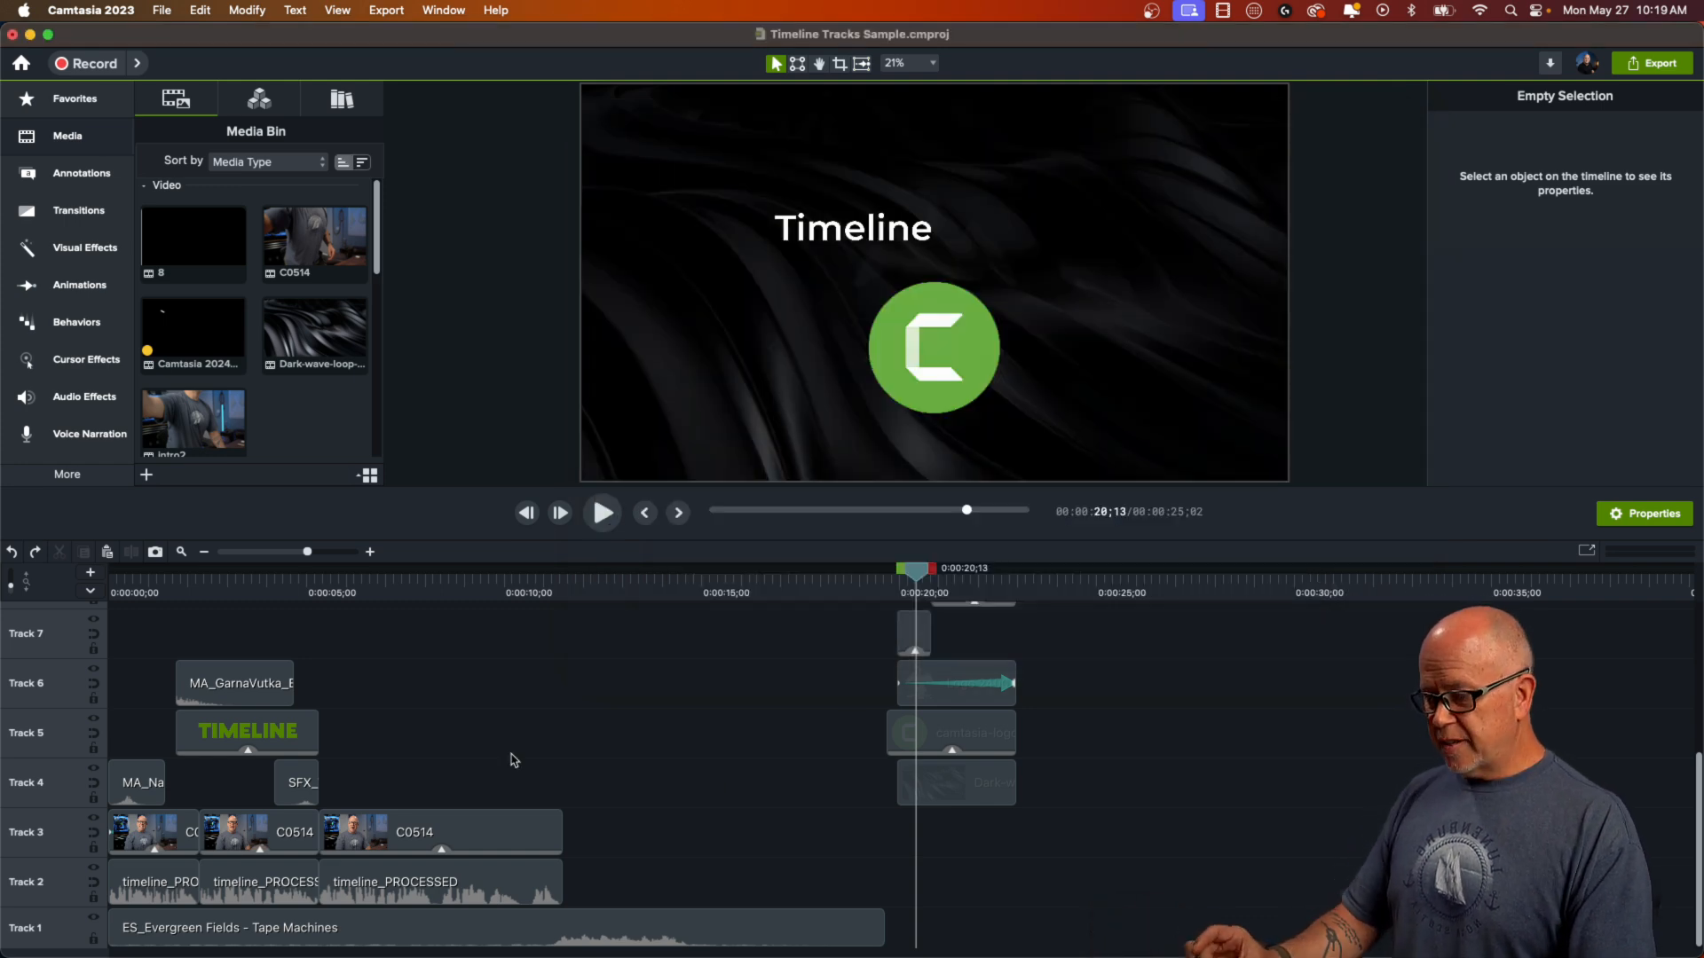